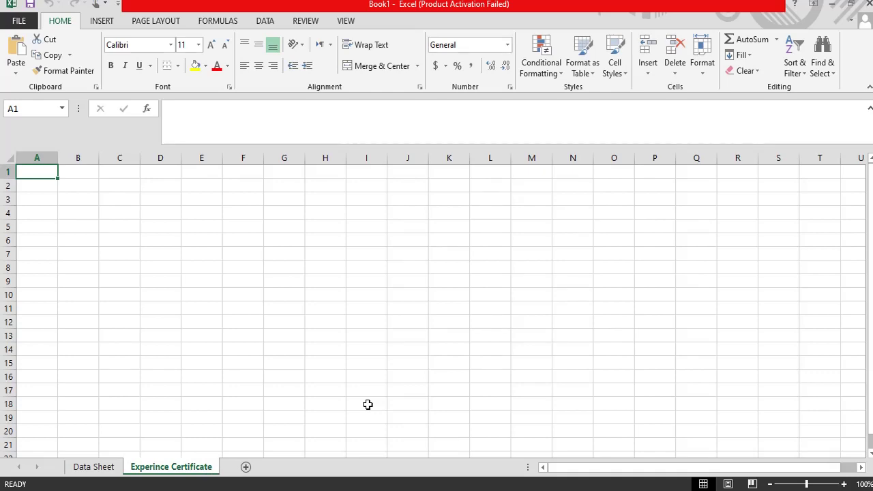
# Step: Rename the misspelled 'Experince Certificate' sheet tab to 'Experience Certi Print'
pyautogui.rightClick(195, 467)
pyautogui.click(230, 337)
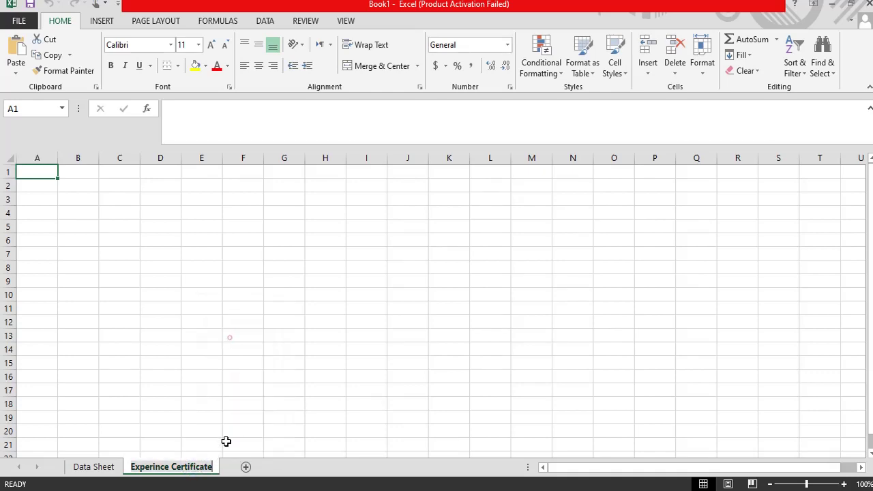
pyautogui.rightClick(211, 468)
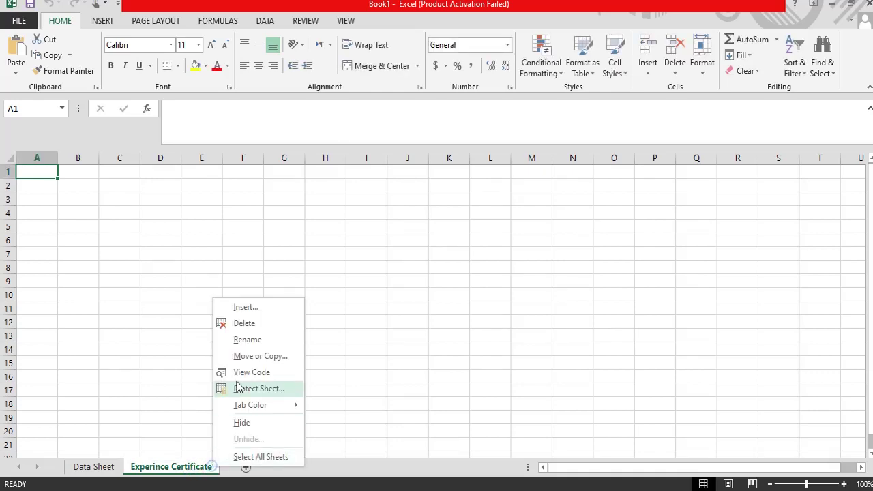
pyautogui.click(238, 339)
pyautogui.press('BackSpace')
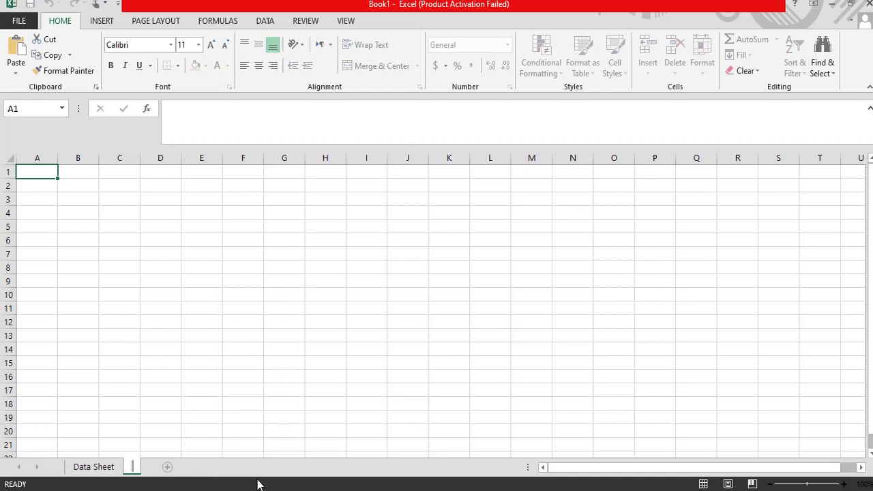
pyautogui.write('Exper')
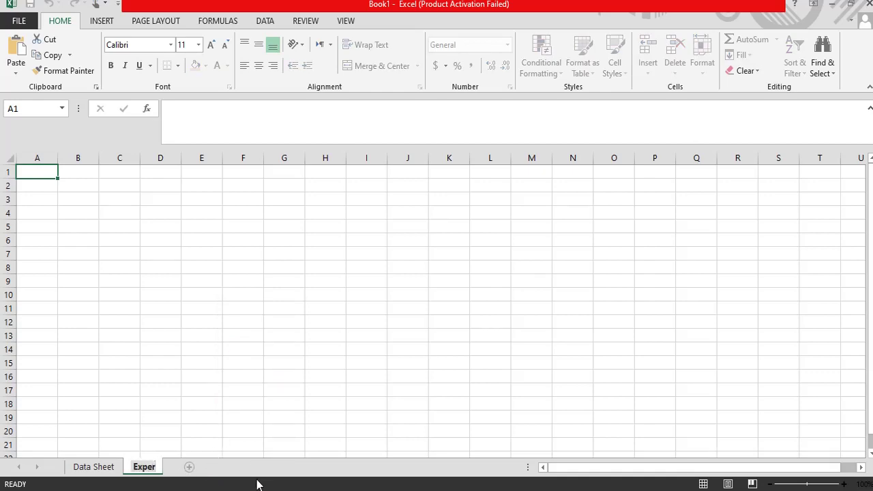
pyautogui.write('ience Certi')
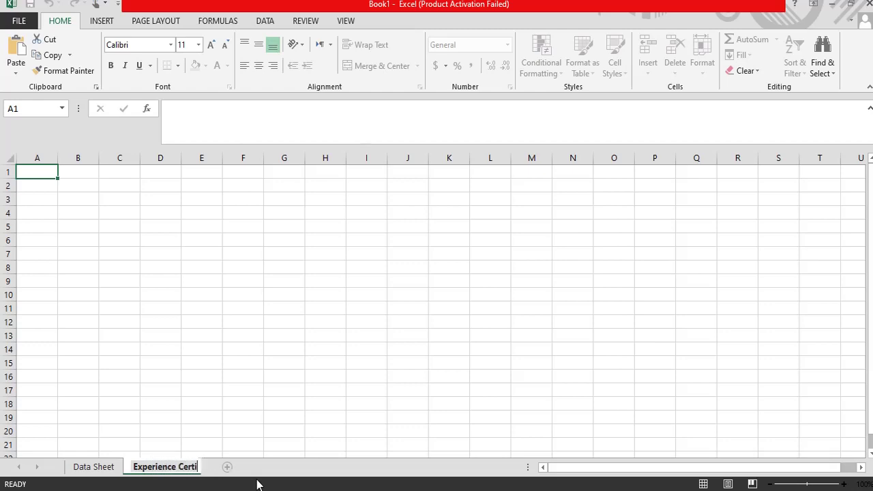
pyautogui.write(' Print')
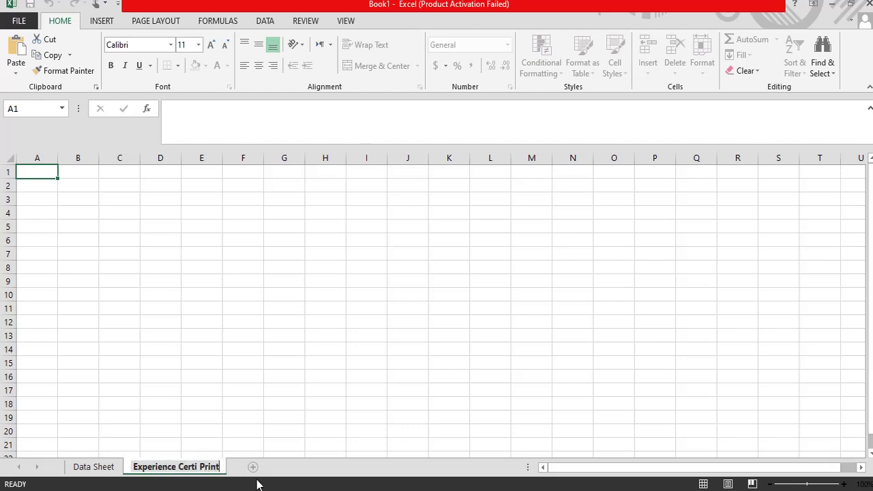
pyautogui.press('Return')
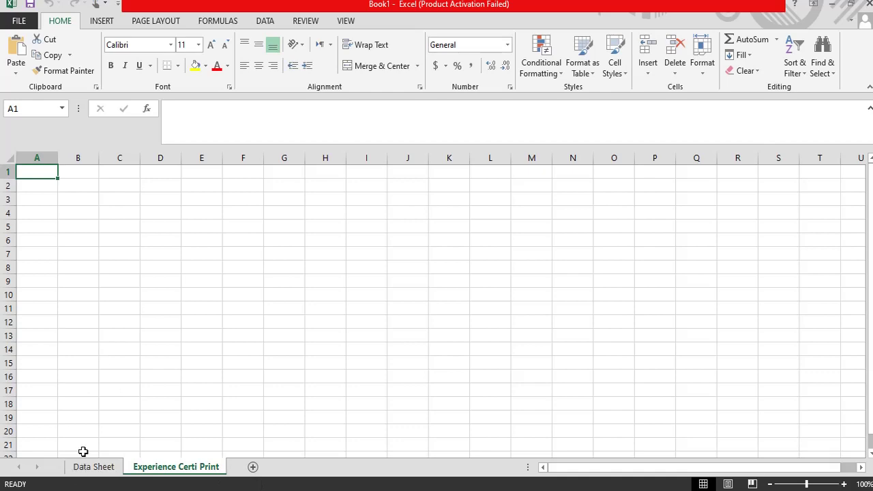
pyautogui.click(93, 467)
# Step: On Experience Certi Print, enter the title 'Employee Data Sheet' in A1
pyautogui.click(165, 469)
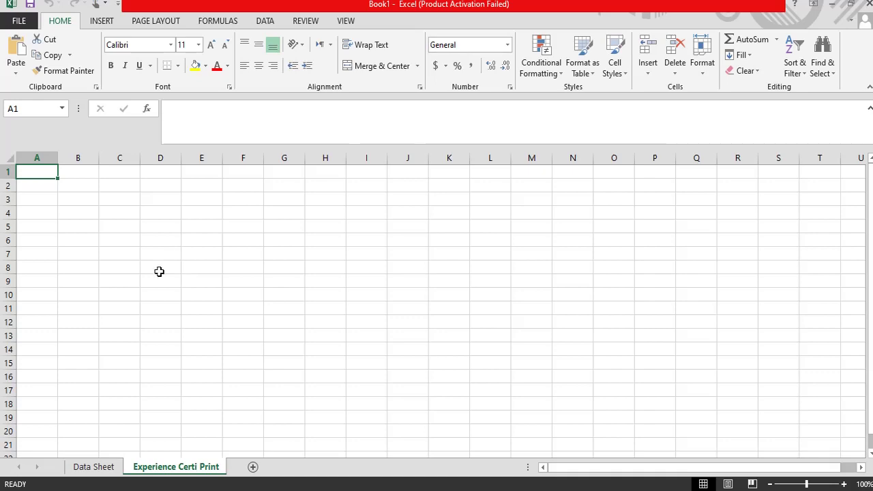
pyautogui.write('Emp')
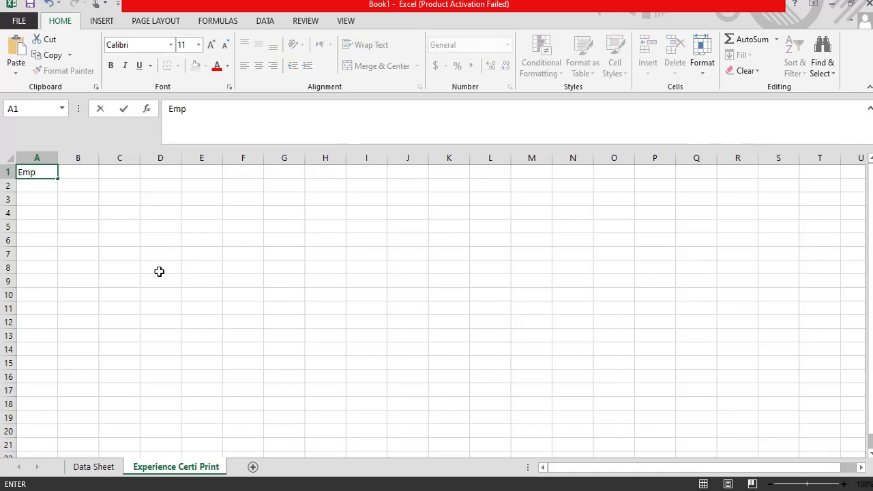
pyautogui.write('loy')
pyautogui.press('BackSpace')
pyautogui.write('oyee Dat')
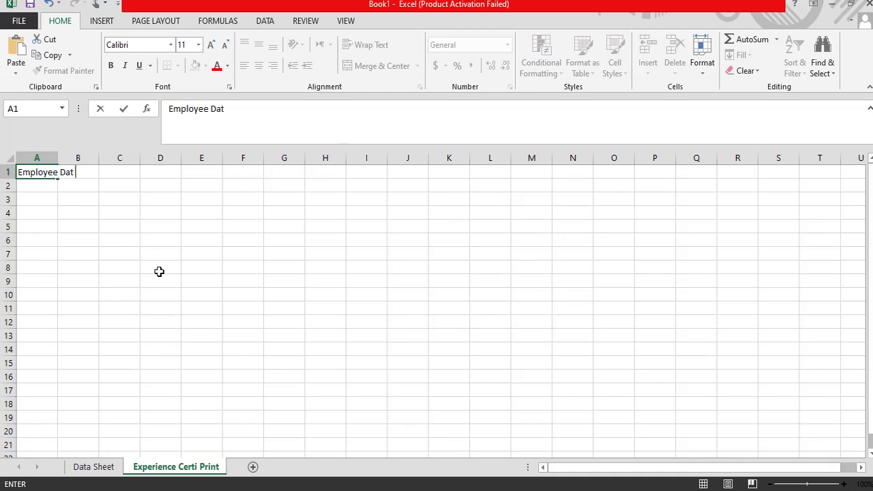
pyautogui.write('a Sheet')
pyautogui.press('Return')
# Step: Merge and center the title across A1:K1, bold, at font size 20
pyautogui.click(41, 174)
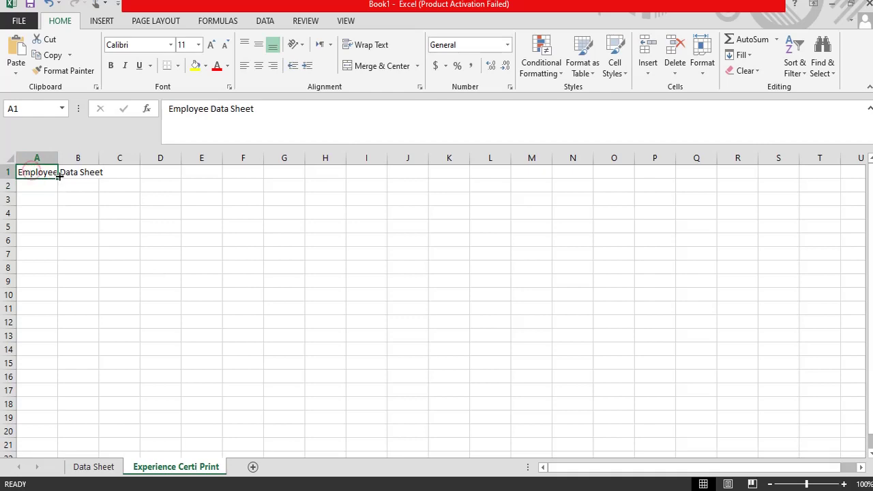
pyautogui.click(39, 194)
pyautogui.moveTo(42, 176); pyautogui.dragTo(454, 174)
pyautogui.click(355, 66)
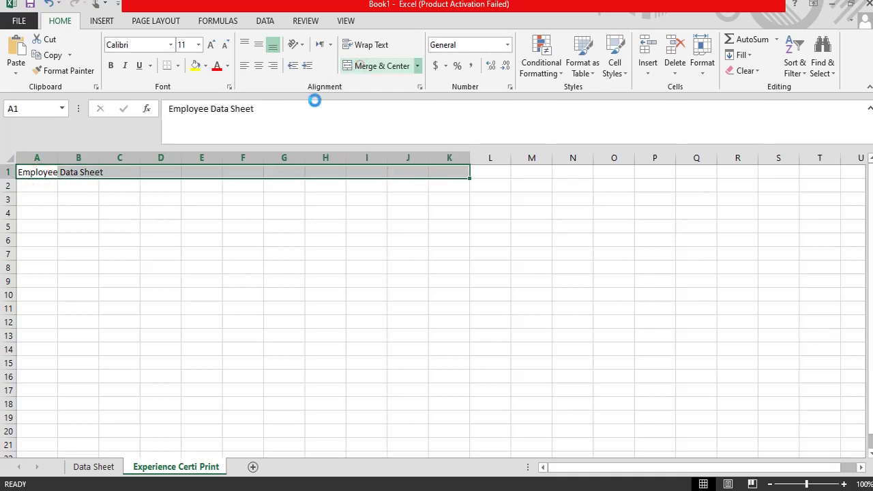
pyautogui.click(111, 64)
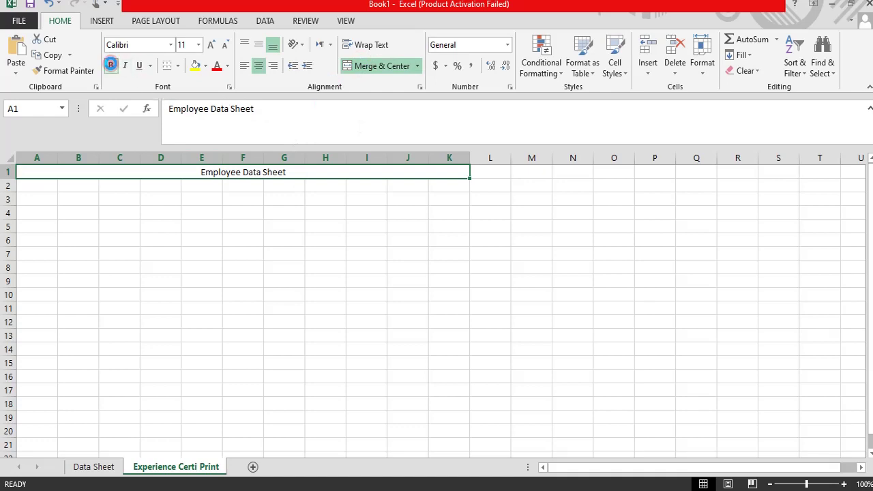
pyautogui.click(235, 197)
pyautogui.click(236, 174)
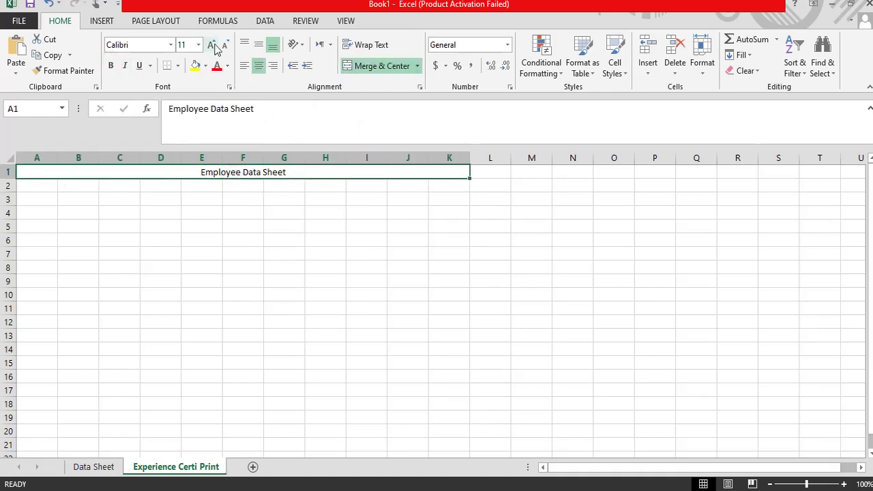
pyautogui.click(212, 44)
pyautogui.click(212, 45)
pyautogui.click(212, 45)
pyautogui.click(211, 45)
pyautogui.click(211, 44)
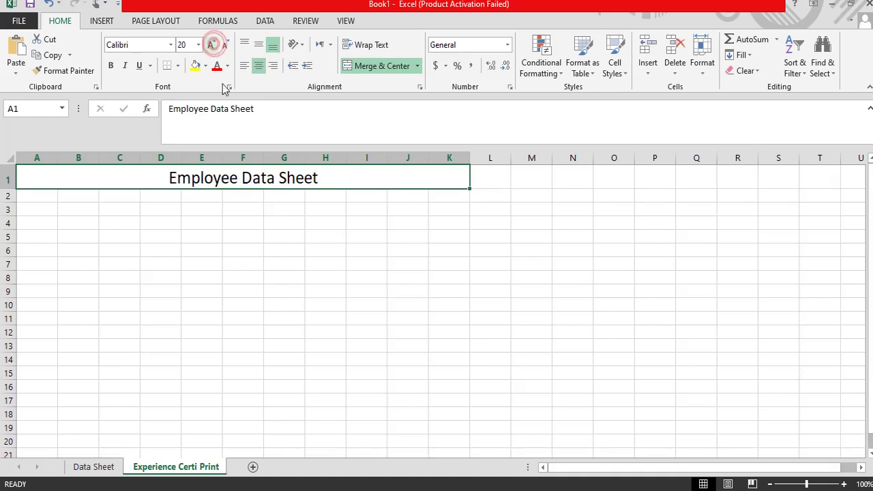
pyautogui.click(111, 65)
# Step: Give the merged title cell a light blue fill and all borders
pyautogui.click(228, 282)
pyautogui.click(263, 181)
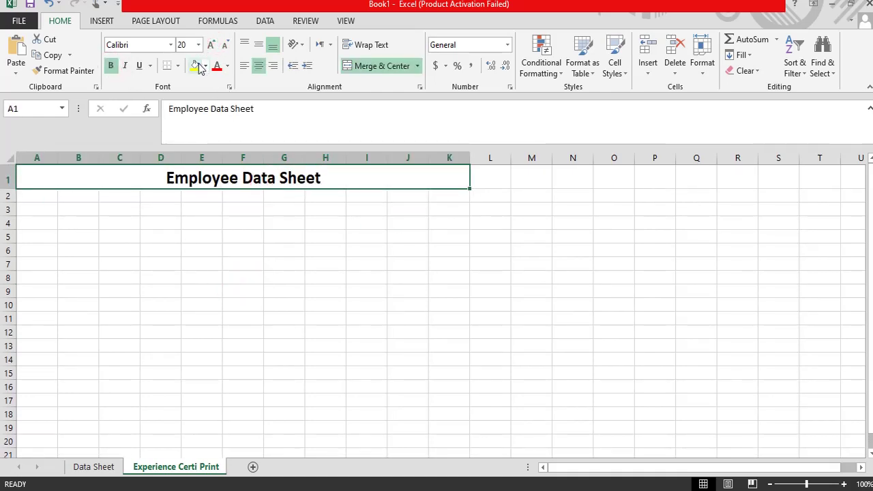
pyautogui.click(205, 66)
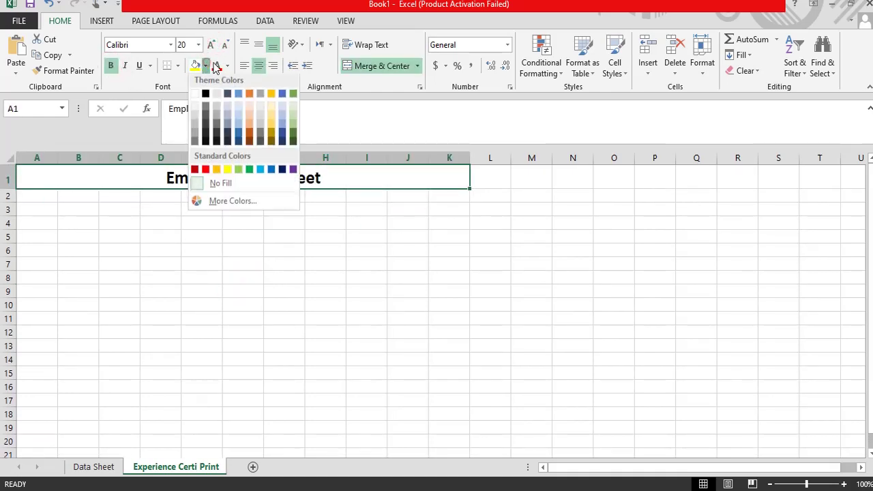
pyautogui.click(239, 121)
pyautogui.click(179, 65)
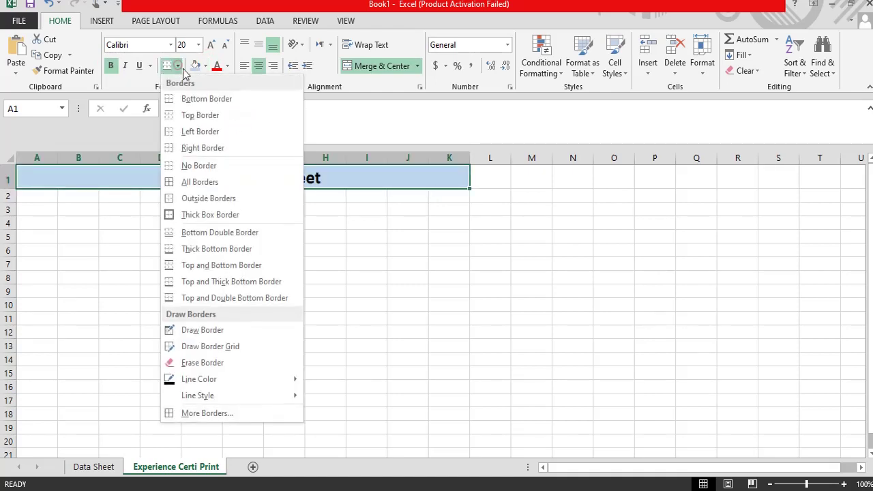
pyautogui.click(172, 182)
pyautogui.click(184, 237)
pyautogui.click(39, 198)
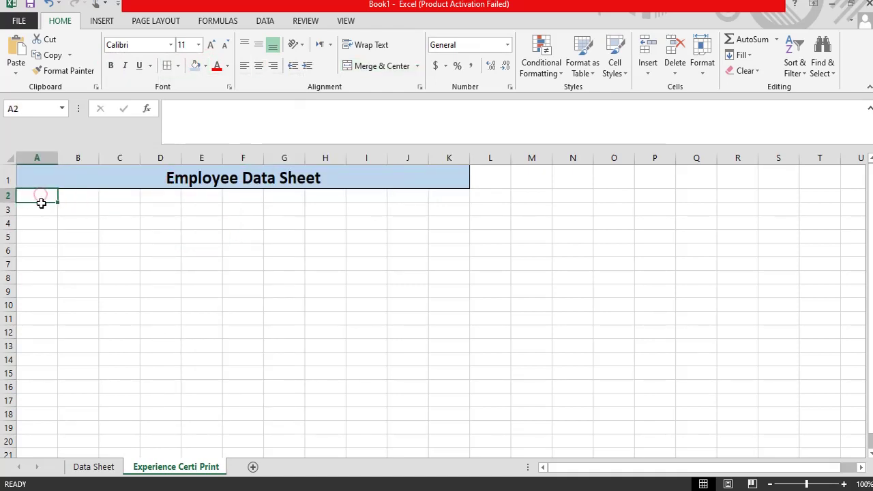
# Step: Enter headers ID, Name and Department in A2:C2 and widen column C
pyautogui.write('Id')
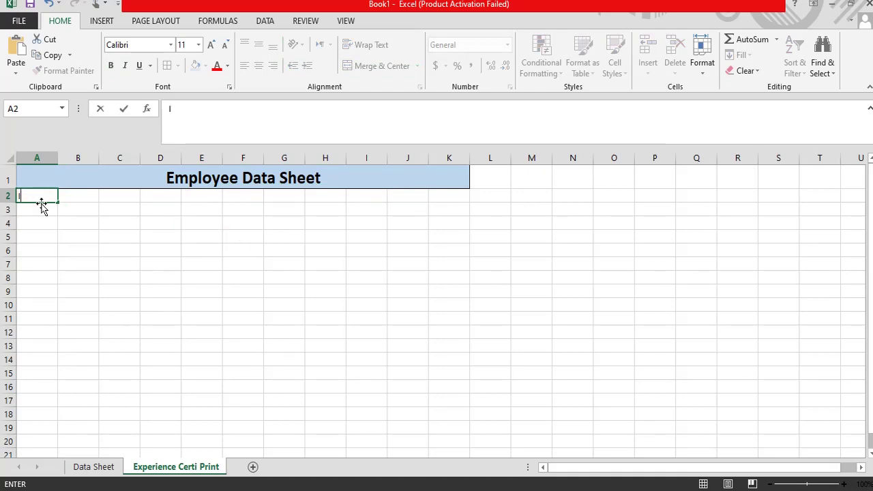
pyautogui.press('Tab')
pyautogui.write('Na')
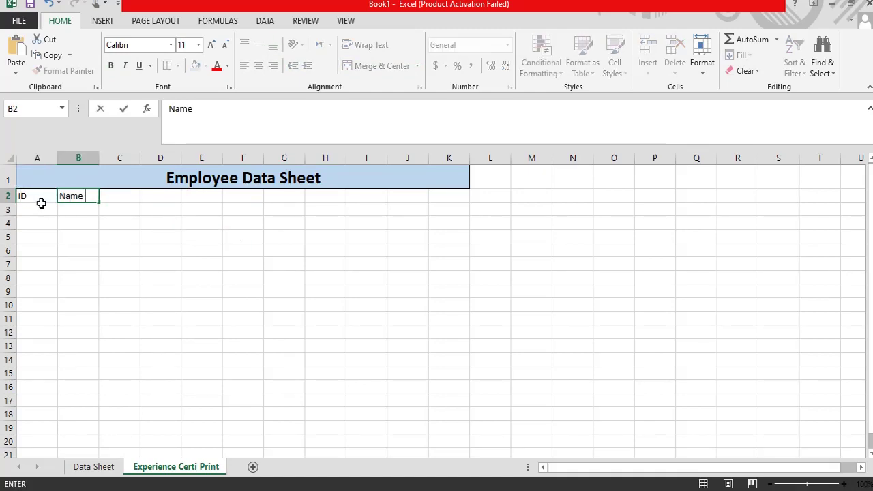
pyautogui.press('Tab')
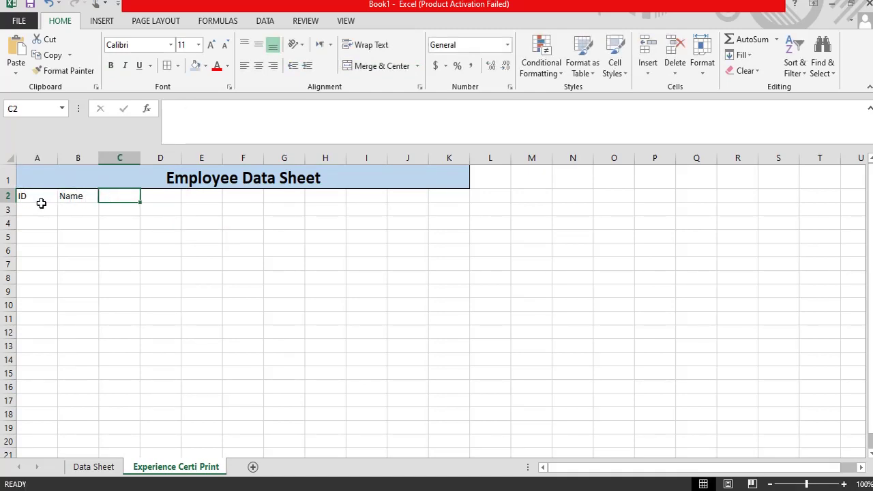
pyautogui.write('Dep')
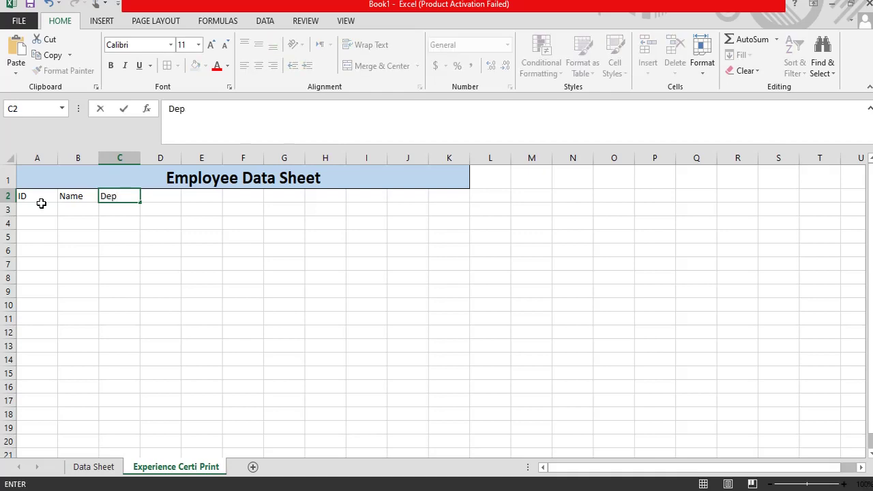
pyautogui.write('artment')
pyautogui.press('Tab')
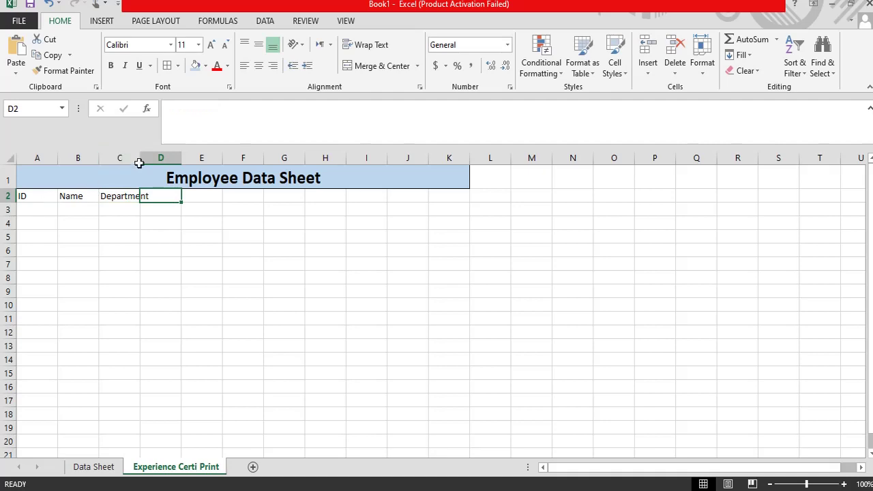
pyautogui.moveTo(142, 160); pyautogui.dragTo(157, 159)
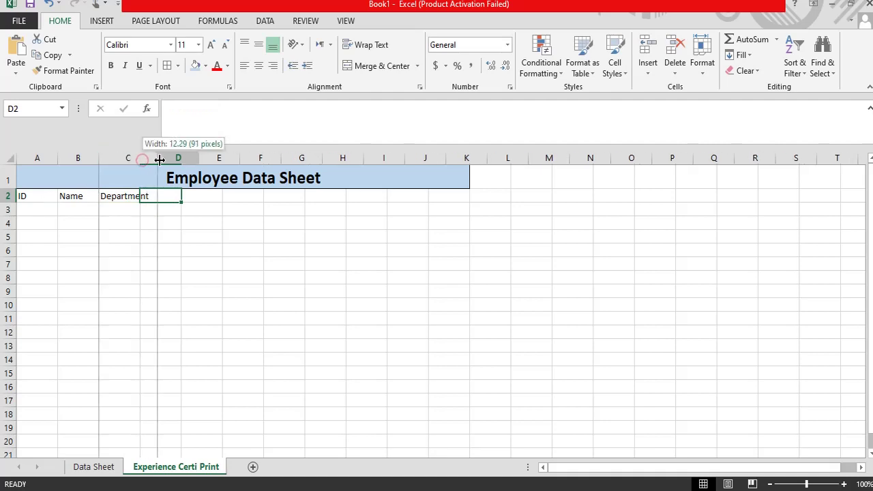
pyautogui.click(127, 197)
pyautogui.click(67, 196)
pyautogui.click(70, 195)
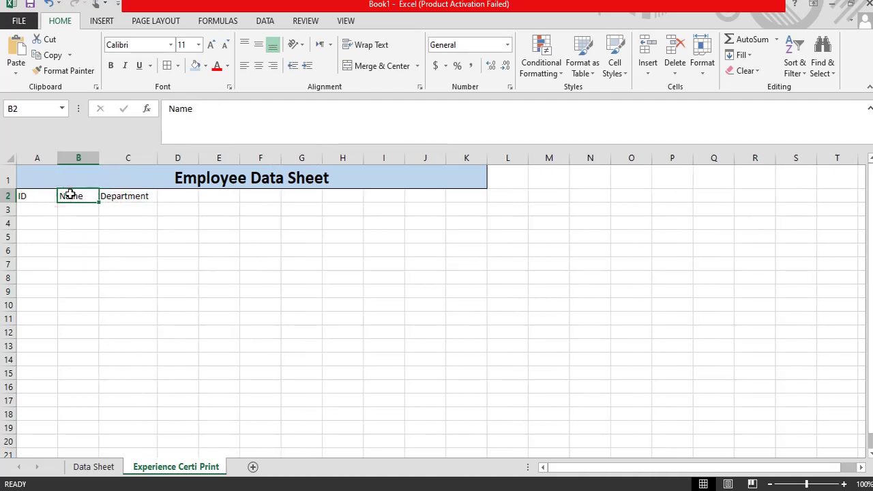
pyautogui.click(113, 197)
pyautogui.click(176, 196)
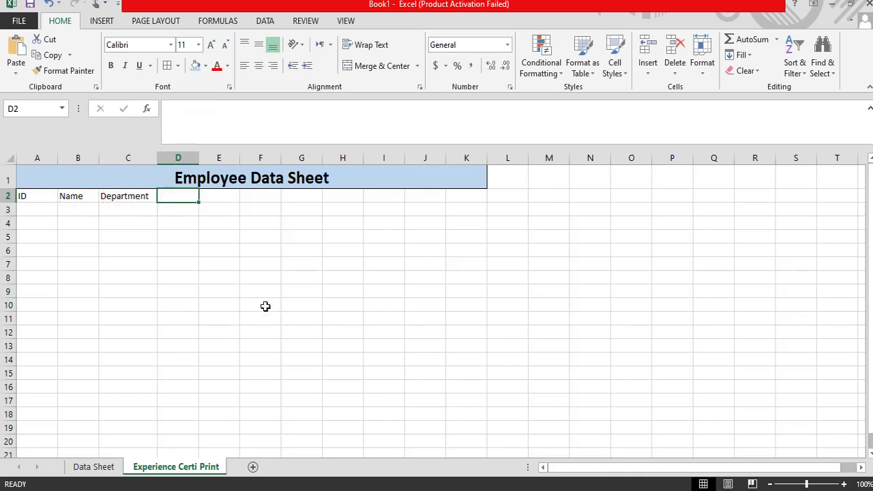
# Step: Add the Status header in D2 and 'Final Sattlement Paid' in E2
pyautogui.write('Ative')
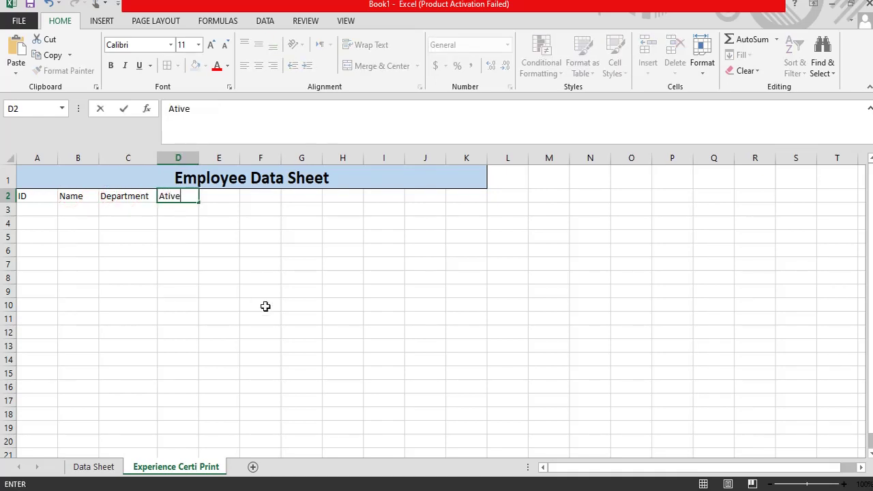
pyautogui.press('BackSpace')
pyautogui.press('BackSpace')
pyautogui.press('BackSpace')
pyautogui.write('Status')
pyautogui.press('Tab')
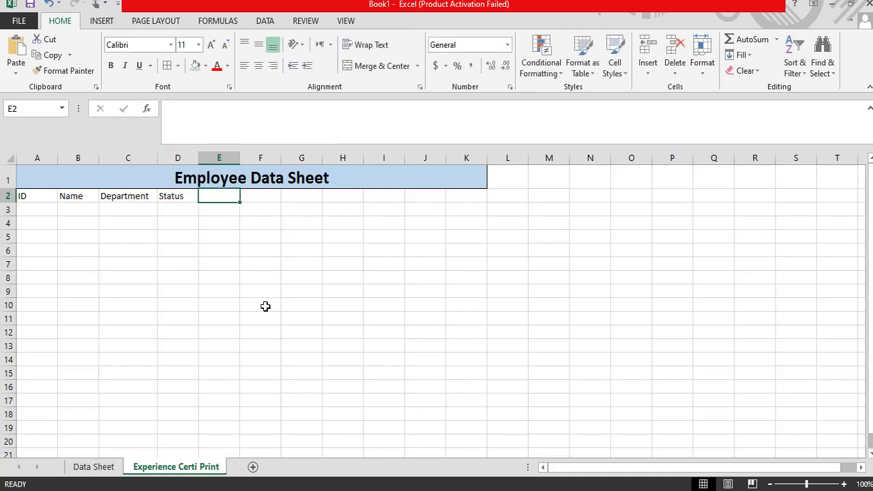
pyautogui.write('Fir')
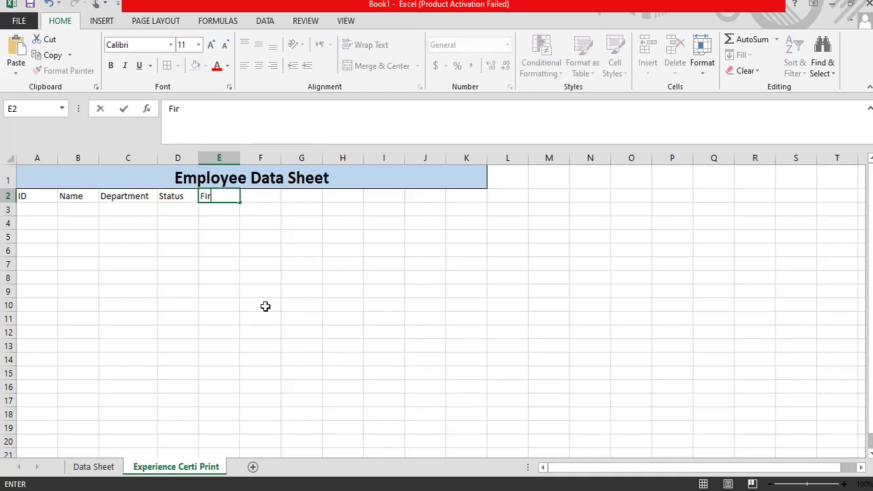
pyautogui.write('nal Sattal')
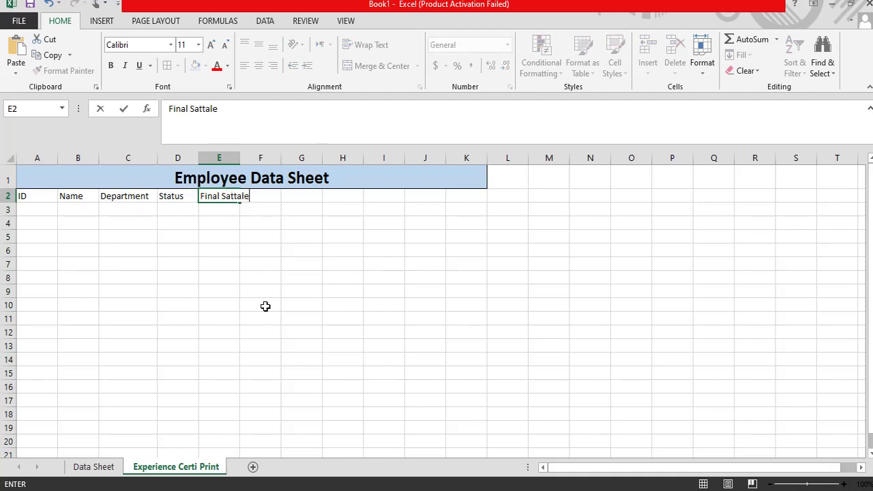
pyautogui.write('ement')
pyautogui.press('BackSpace')
pyautogui.press('BackSpace')
pyautogui.write('me')
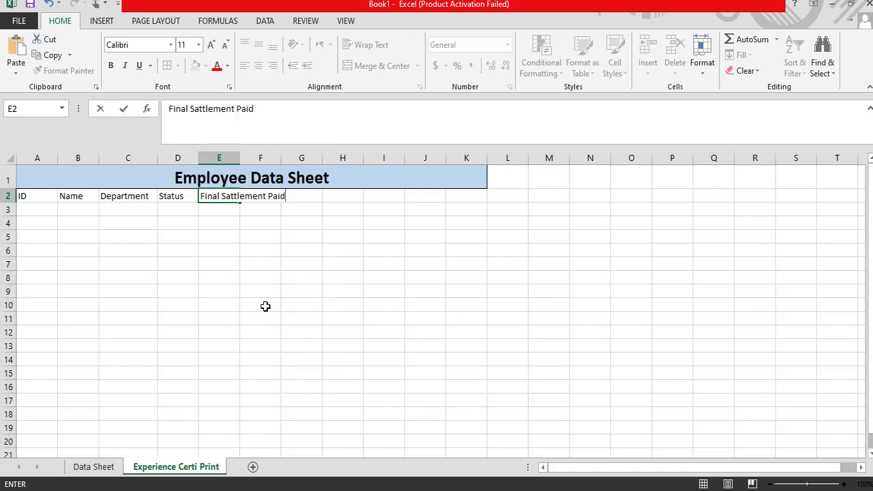
pyautogui.press('Tab')
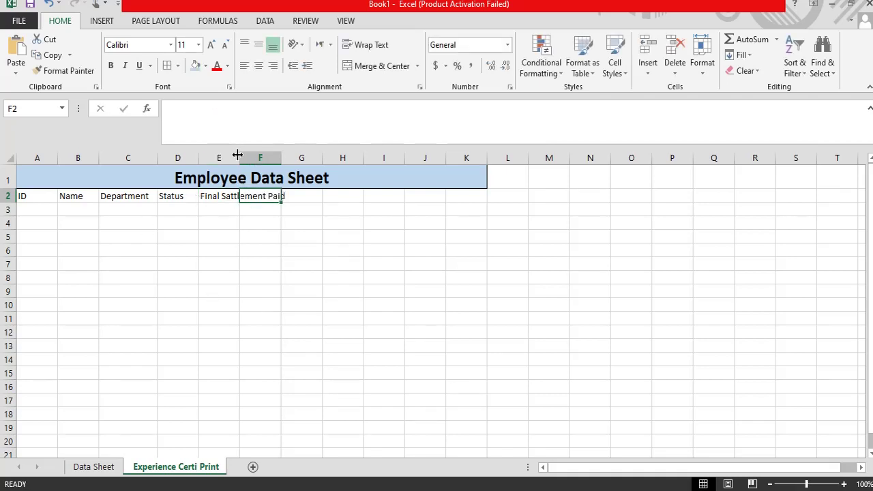
# Step: Widen column E to fit its heading and add the CNIC header in F2
pyautogui.moveTo(237, 155); pyautogui.dragTo(293, 156)
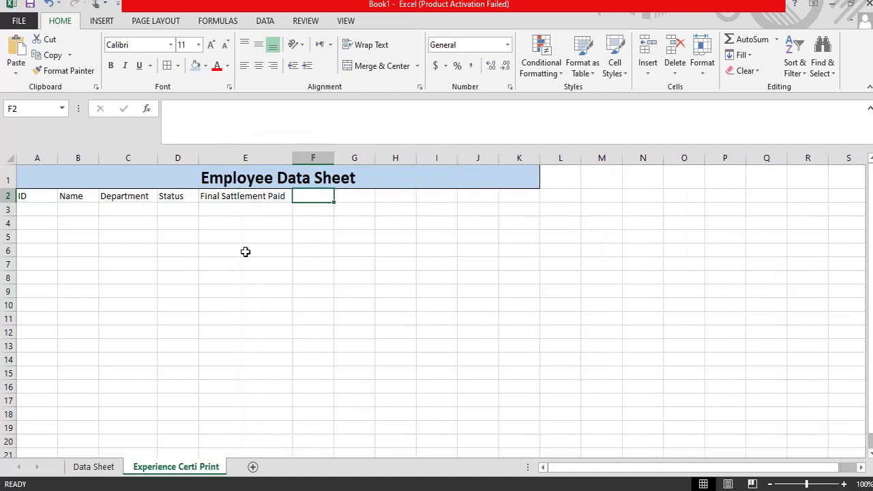
pyautogui.click(246, 252)
pyautogui.click(243, 196)
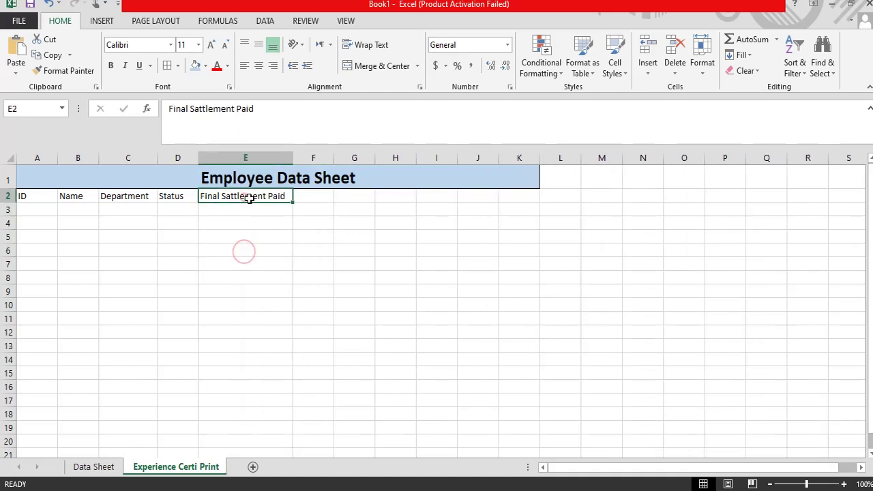
pyautogui.click(305, 196)
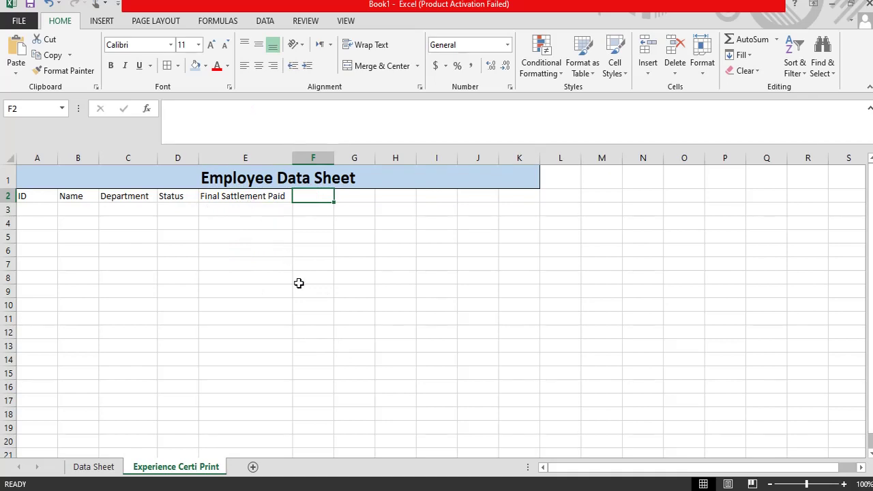
pyautogui.write('CNI')
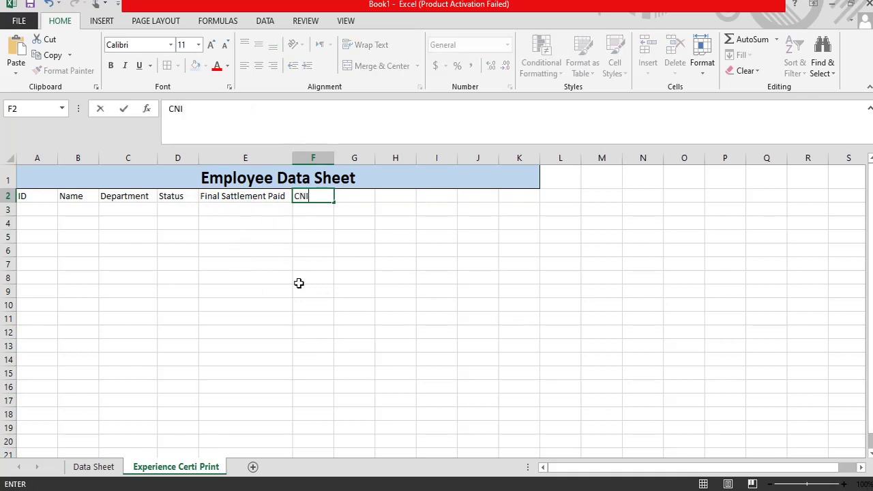
pyautogui.press('Tab')
pyautogui.press('Left')
pyautogui.press('Left')
pyautogui.press('Left')
pyautogui.press('Left')
pyautogui.press('Left')
pyautogui.press('Left')
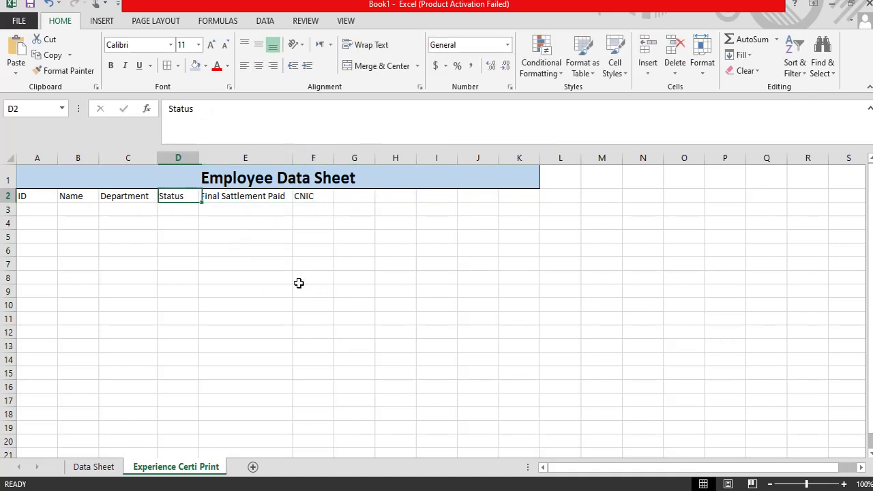
pyautogui.press('Right')
pyautogui.press('Right')
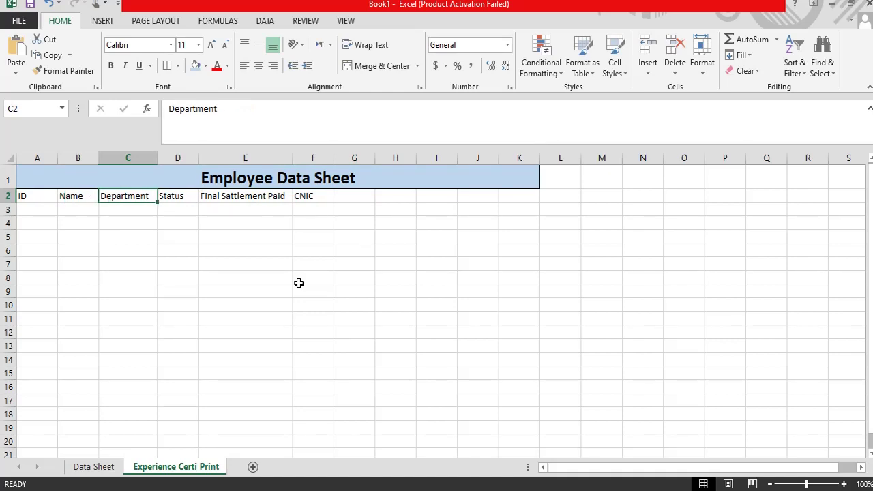
pyautogui.press('Right')
pyautogui.press('Right')
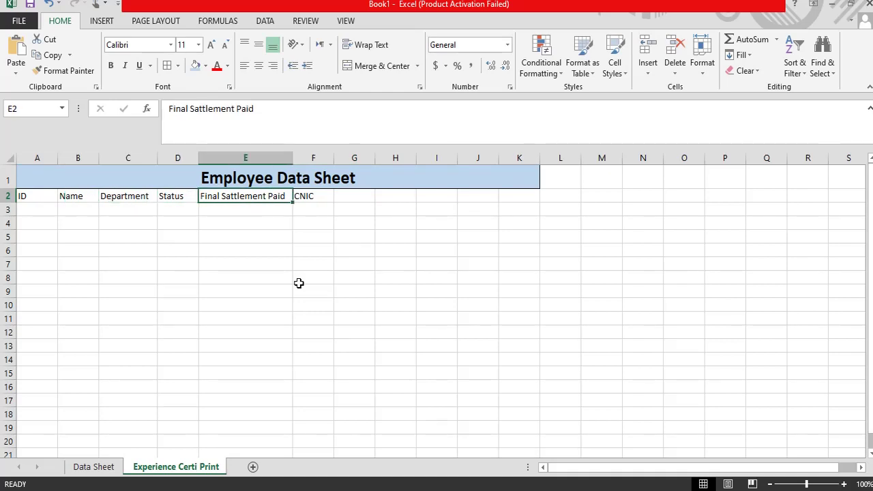
pyautogui.press('Right')
pyautogui.press('Right')
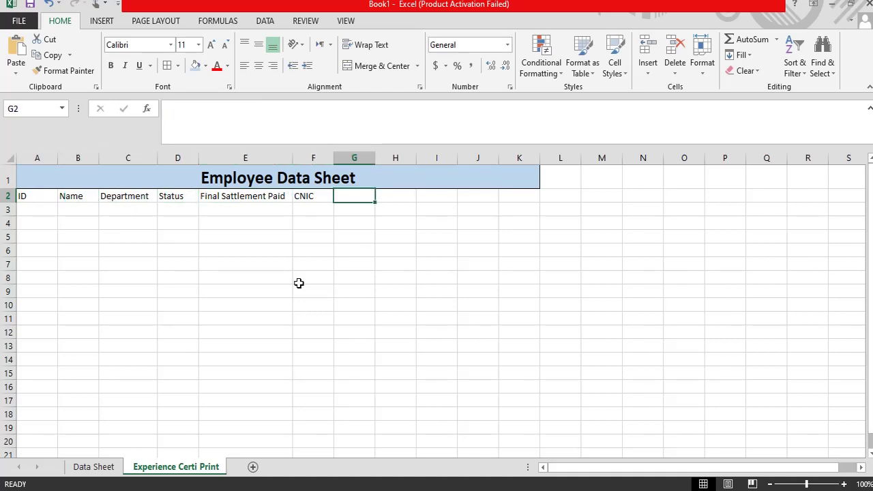
# Step: Add 'Data of Joining' in G2 and 'Date of End Project' in H2, widening both columns
pyautogui.write('Data')
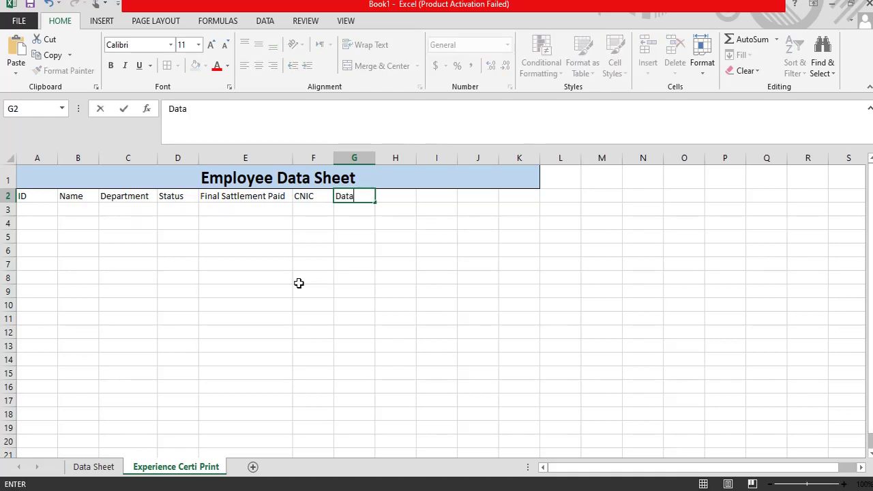
pyautogui.write(' of Joining')
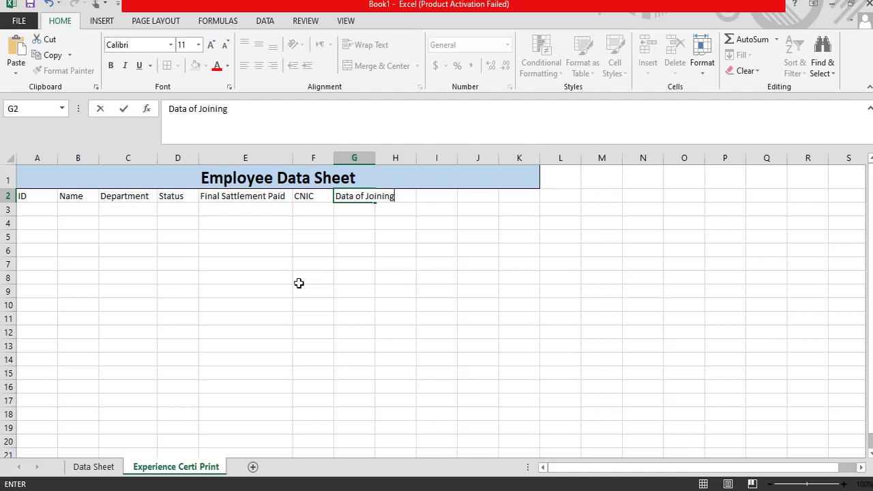
pyautogui.click(389, 236)
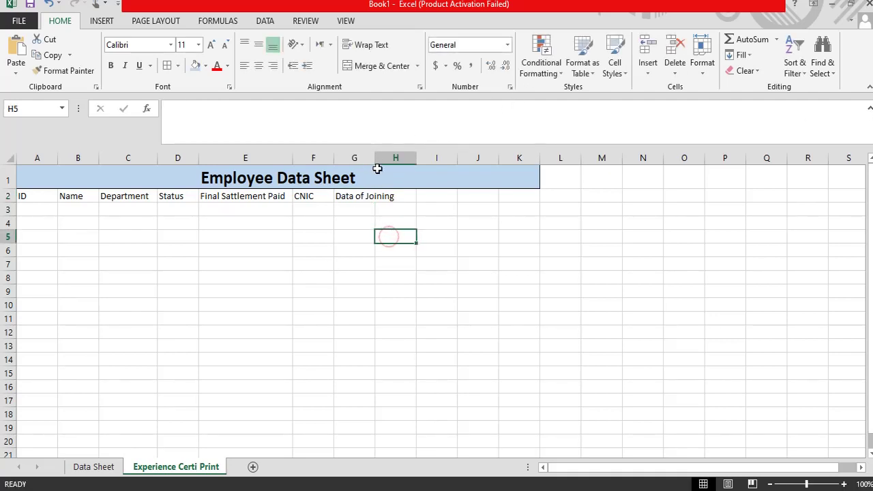
pyautogui.moveTo(374, 158); pyautogui.dragTo(416, 158)
pyautogui.click(432, 193)
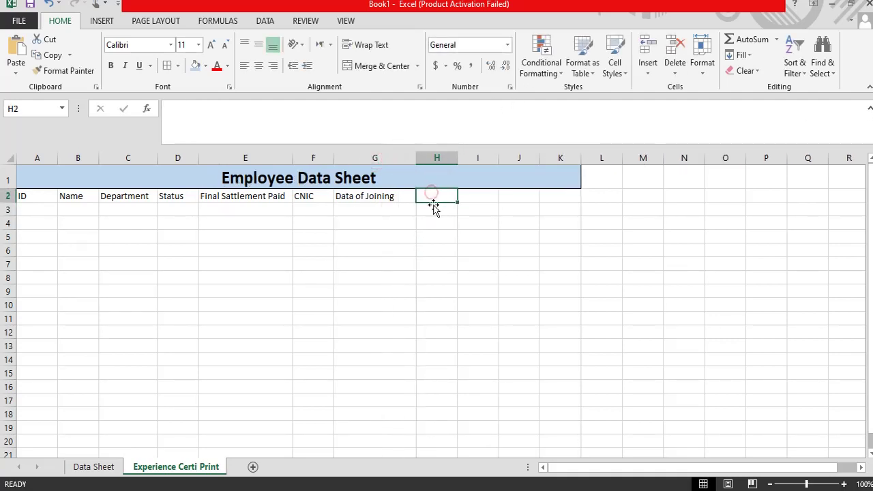
pyautogui.write('Date of End Projec')
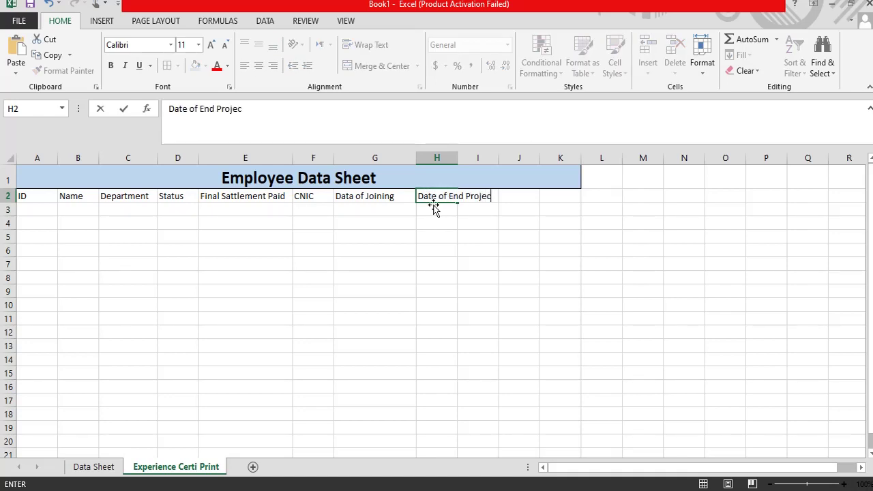
pyautogui.write('t')
pyautogui.click(478, 249)
pyautogui.moveTo(458, 157); pyautogui.dragTo(513, 161)
pyautogui.click(449, 196)
pyautogui.click(371, 197)
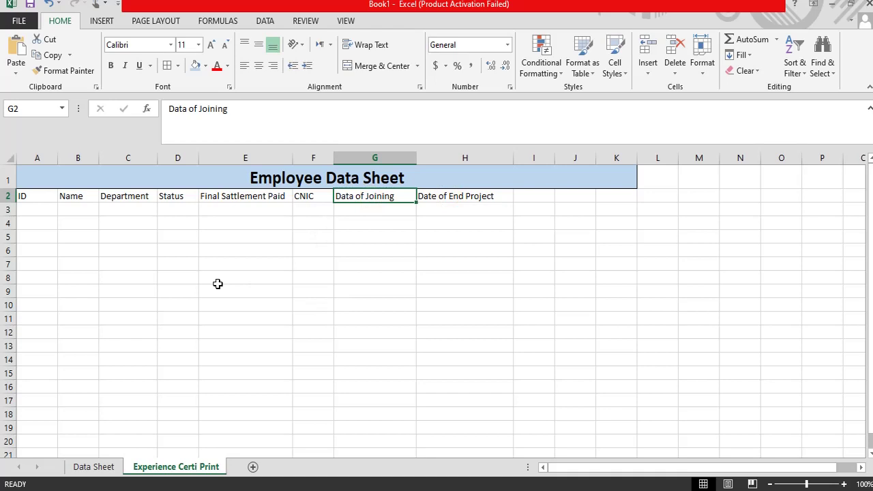
pyautogui.click(134, 235)
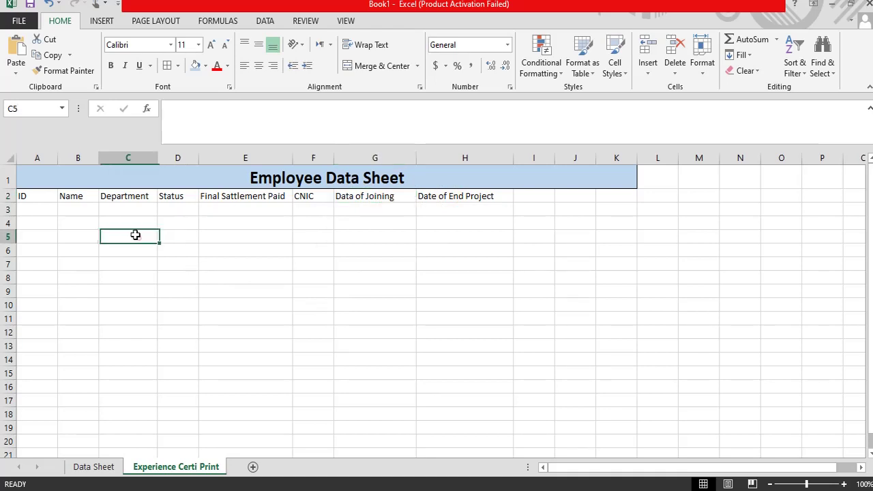
pyautogui.click(116, 210)
# Step: Copy the title and header rows A1:K2 from Experience Certi Print
pyautogui.click(81, 206)
pyautogui.click(67, 196)
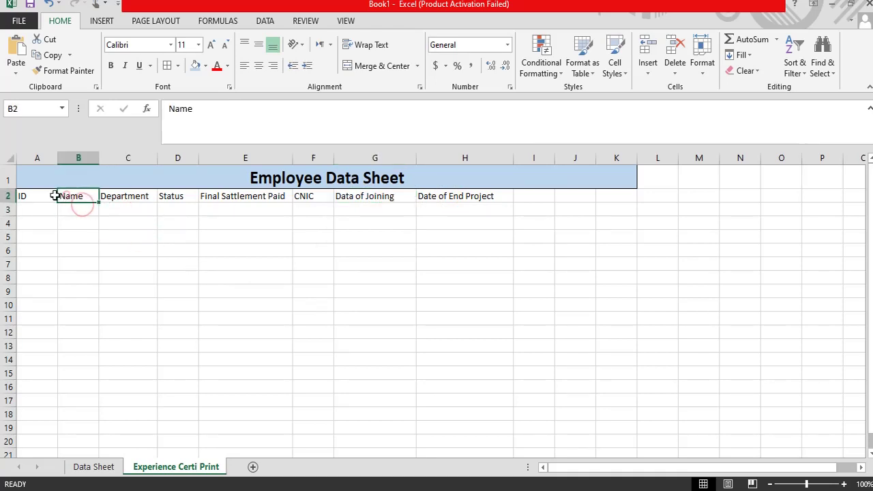
pyautogui.click(41, 197)
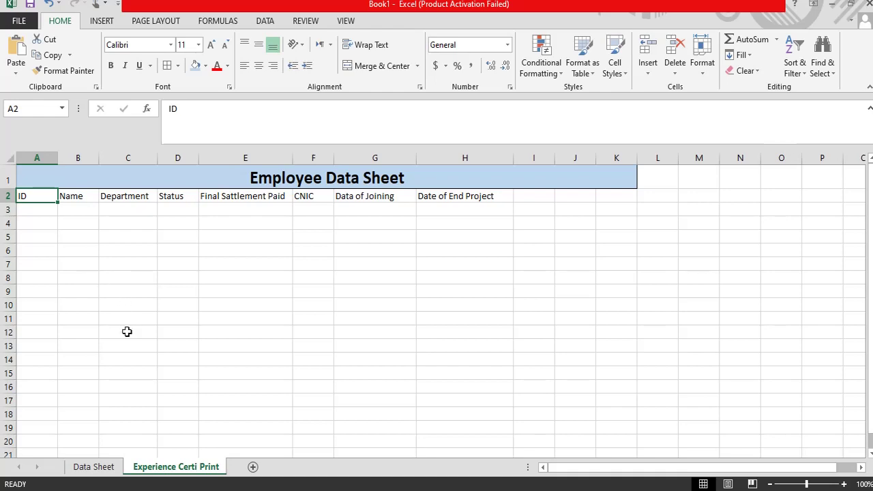
pyautogui.click(95, 467)
pyautogui.click(170, 467)
pyautogui.moveTo(42, 175); pyautogui.dragTo(399, 196)
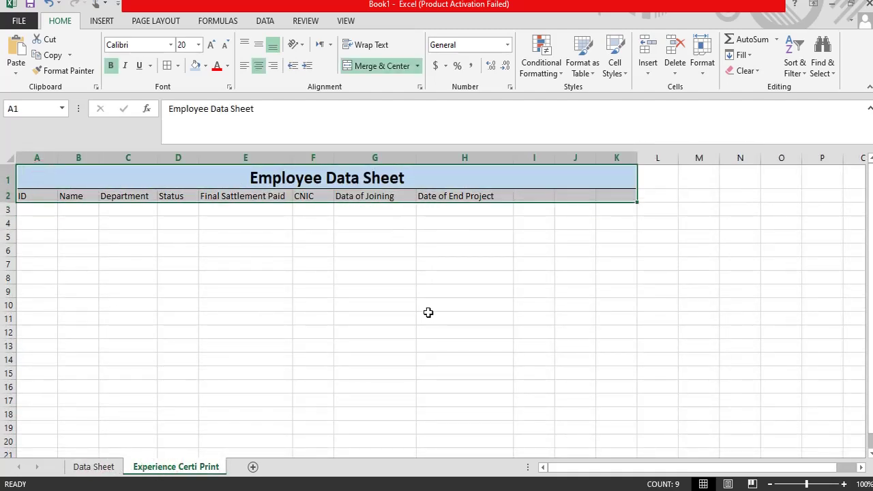
pyautogui.hotkey('ctrl', 'c')
# Step: Paste the copied title and header rows into A1 of Data Sheet
pyautogui.click(94, 468)
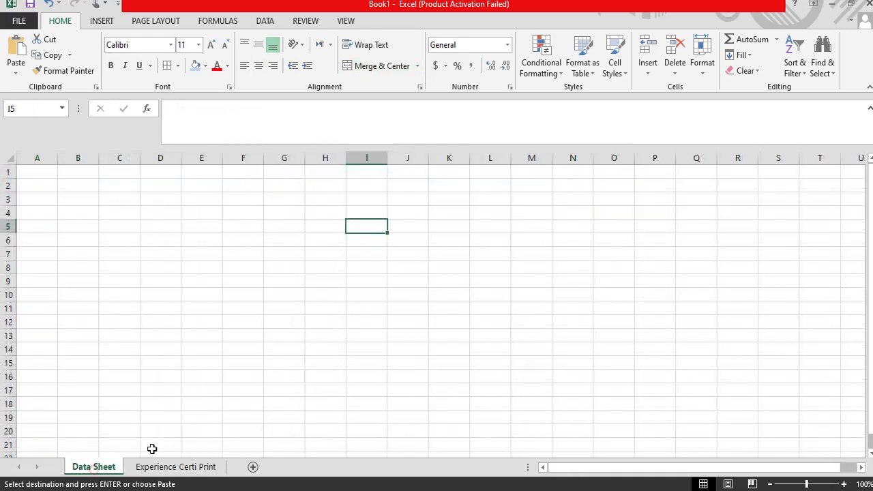
pyautogui.click(42, 172)
pyautogui.press('Return')
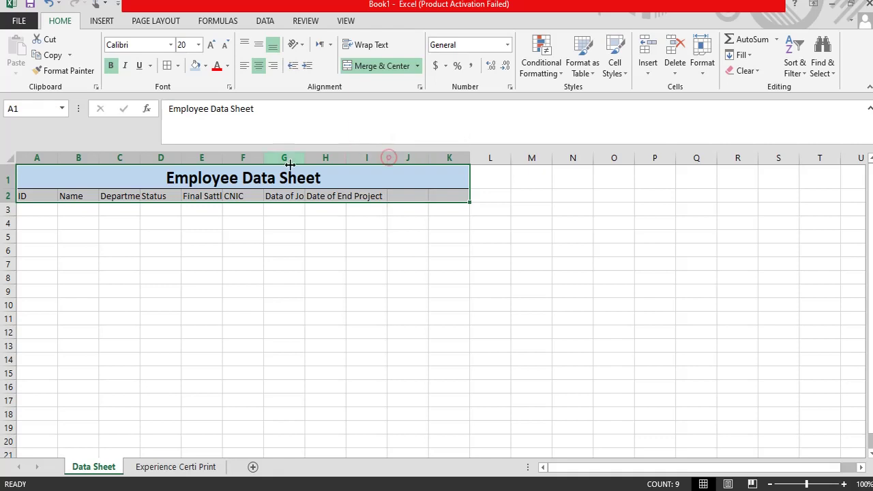
# Step: AutoFit columns E, F, G and H to their header text
pyautogui.doubleClick(222, 154)
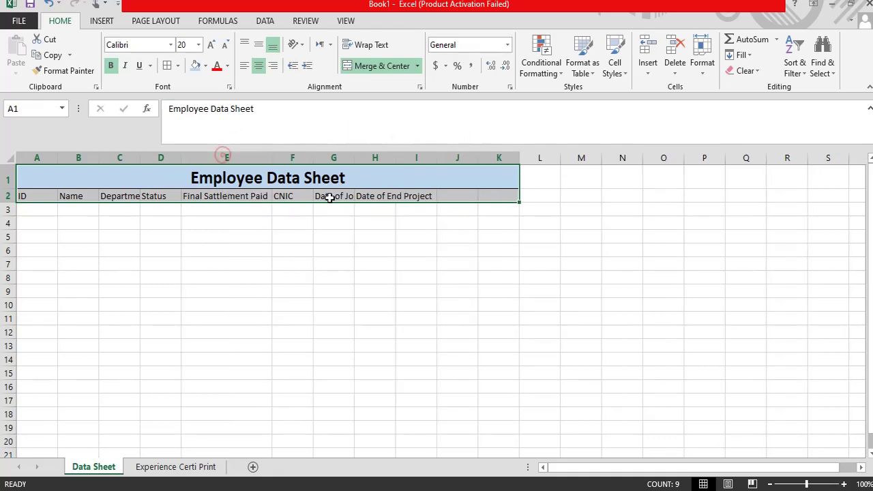
pyautogui.doubleClick(314, 157)
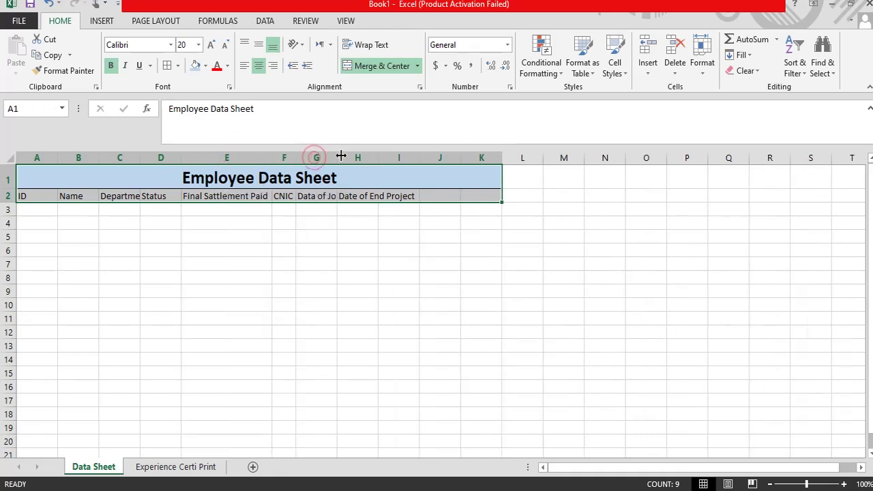
pyautogui.doubleClick(337, 156)
pyautogui.click(382, 265)
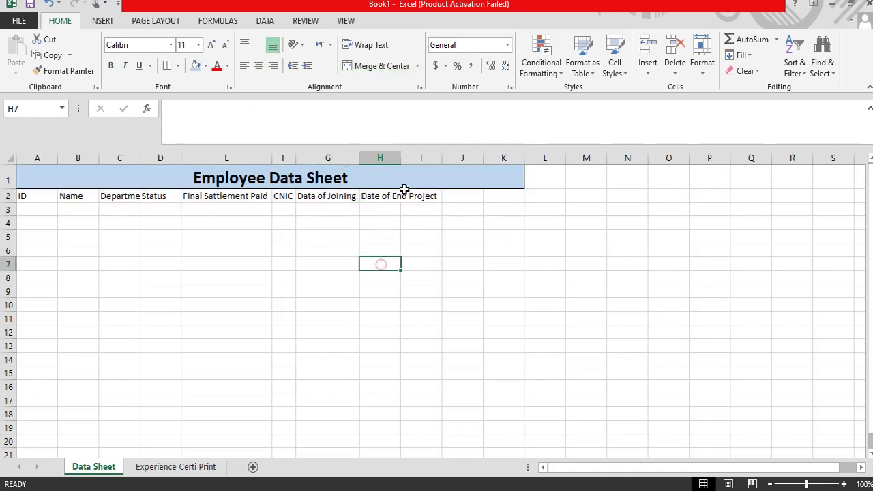
pyautogui.doubleClick(400, 156)
pyautogui.click(77, 263)
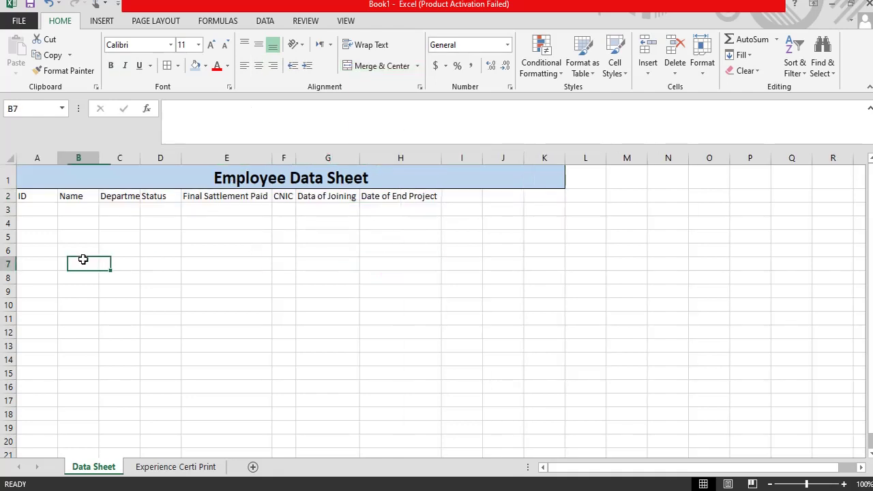
pyautogui.click(70, 197)
pyautogui.click(27, 196)
pyautogui.click(160, 467)
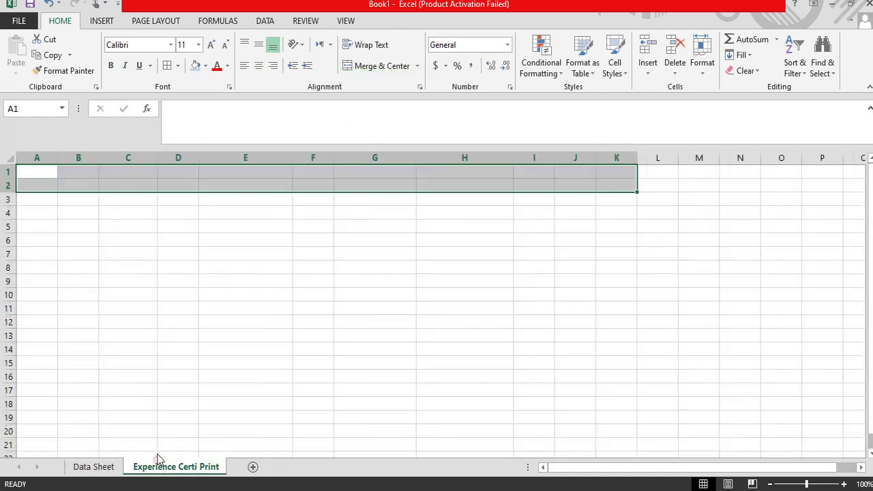
pyautogui.click(151, 255)
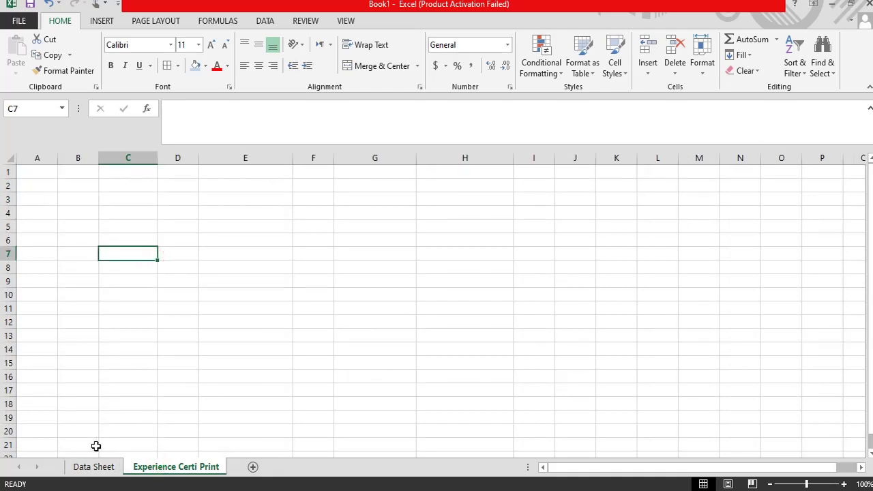
pyautogui.click(91, 468)
pyautogui.click(198, 292)
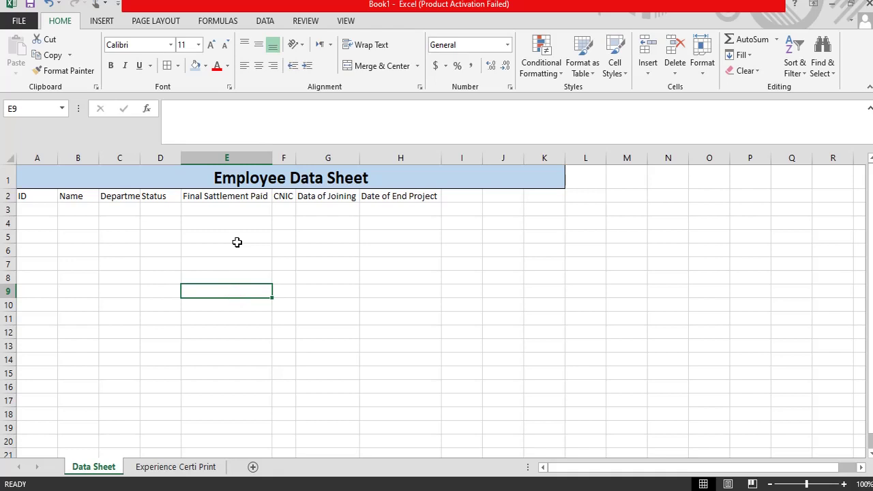
# Step: Add the Gender header in cell I2
pyautogui.click(337, 259)
pyautogui.click(216, 210)
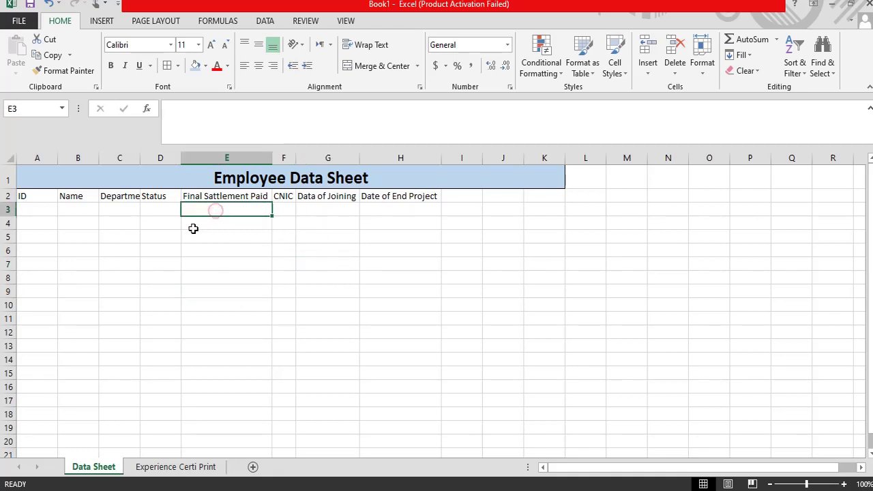
pyautogui.moveTo(140, 236); pyautogui.dragTo(118, 236)
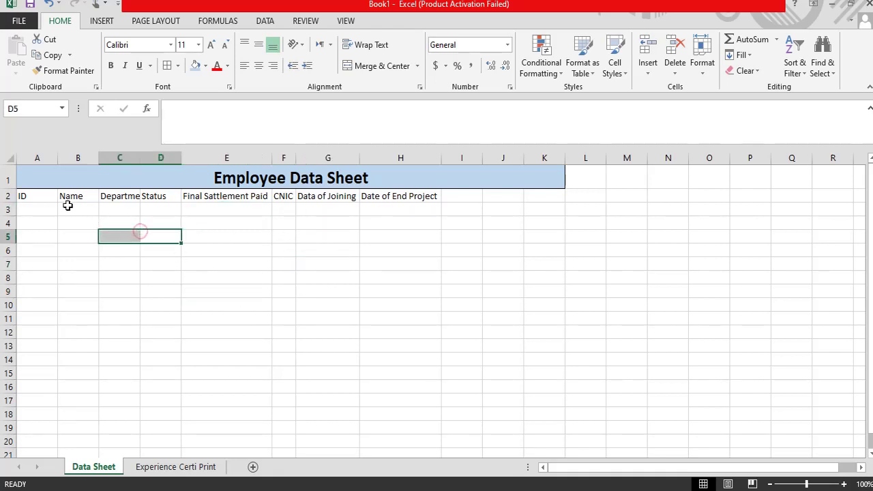
pyautogui.click(68, 206)
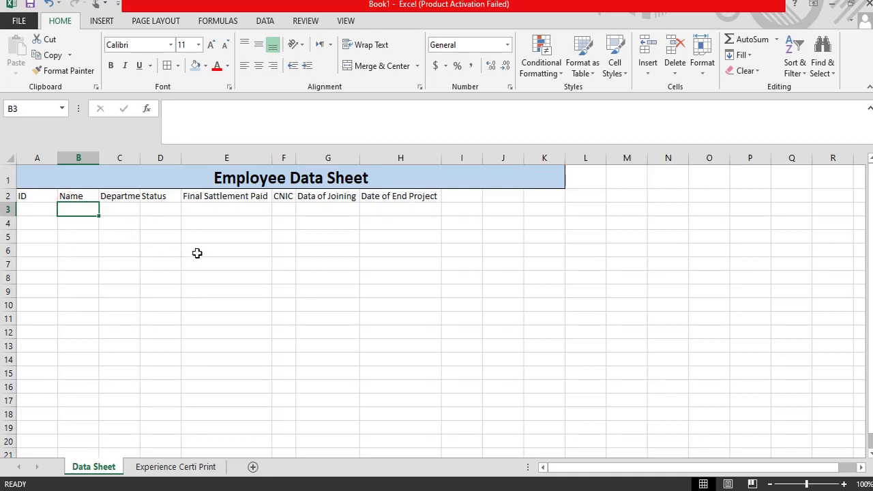
pyautogui.click(225, 207)
pyautogui.click(118, 207)
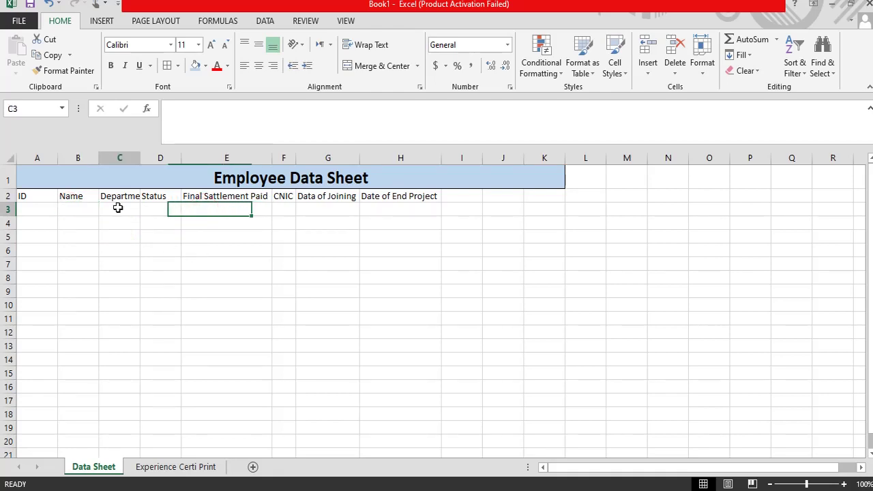
pyautogui.click(157, 207)
pyautogui.click(219, 209)
pyautogui.click(288, 208)
pyautogui.click(345, 206)
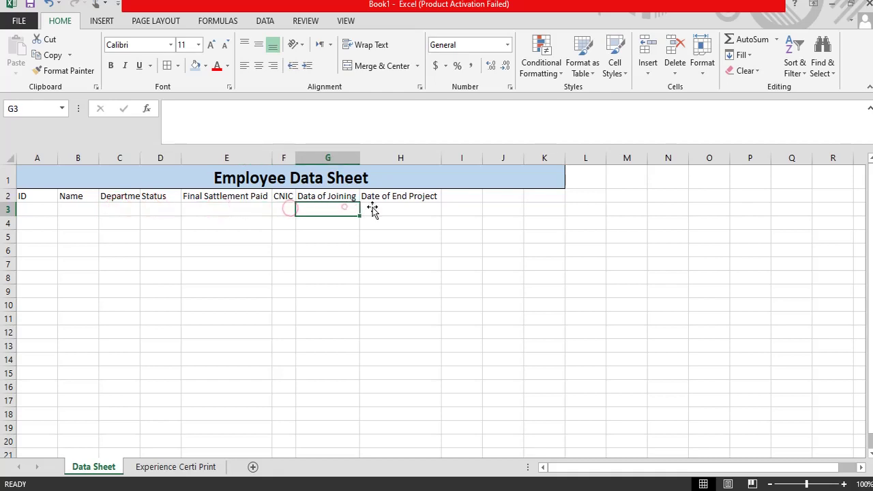
pyautogui.click(373, 211)
pyautogui.click(460, 195)
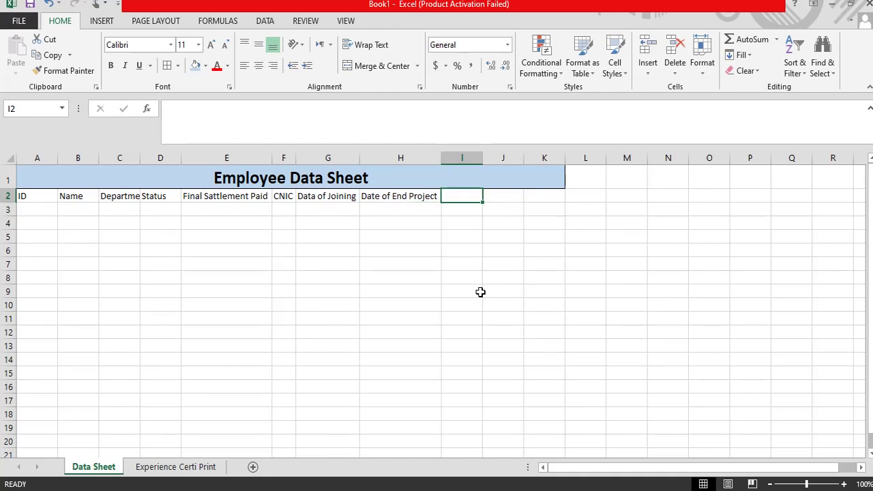
pyautogui.write('Gender')
pyautogui.press('Tab')
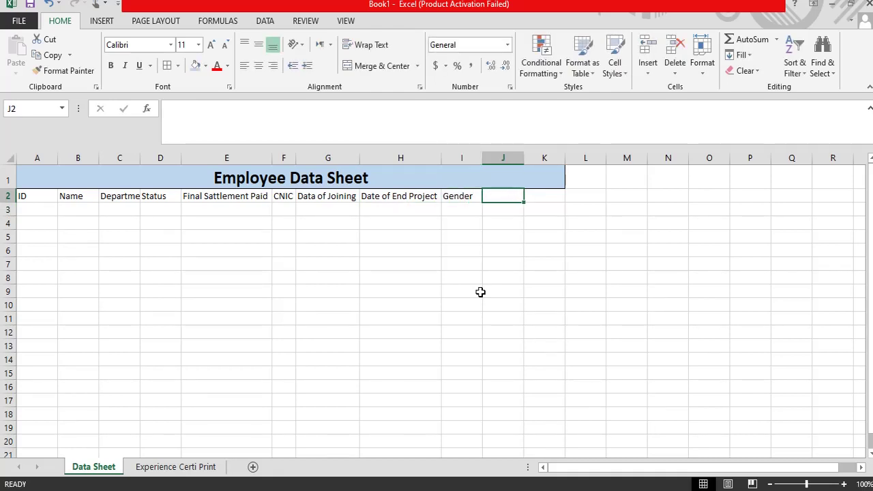
# Step: Add the 'Total Sallary / Month' header in J2
pyautogui.press('Left')
pyautogui.press('Left')
pyautogui.press('Right')
pyautogui.press('Right')
pyautogui.write('To')
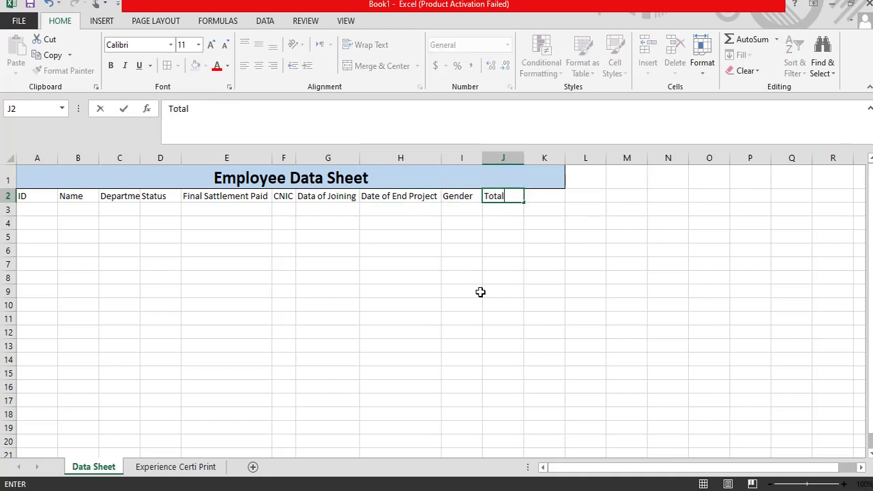
pyautogui.write('a')
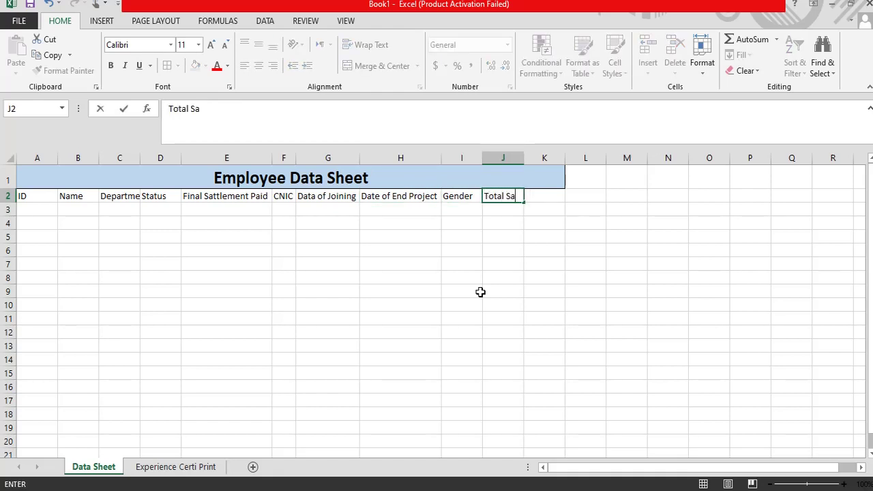
pyautogui.write('llary / M')
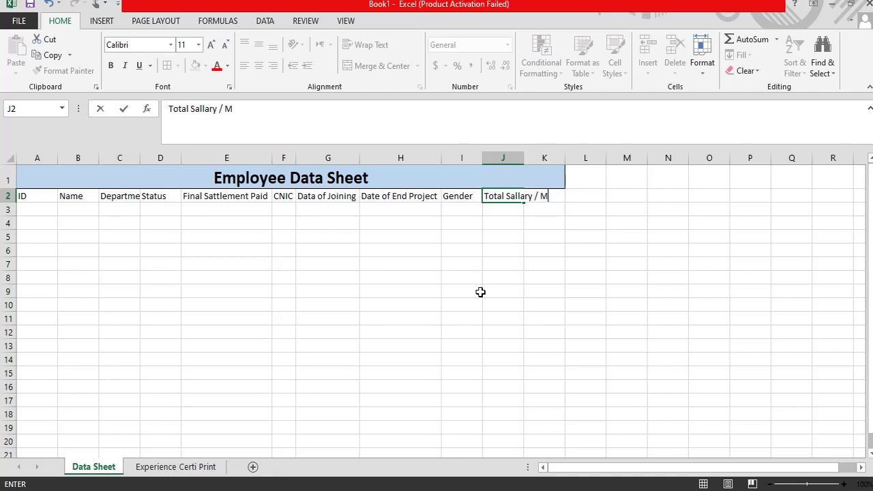
pyautogui.write('onth')
pyautogui.press('Tab')
pyautogui.press('Tab')
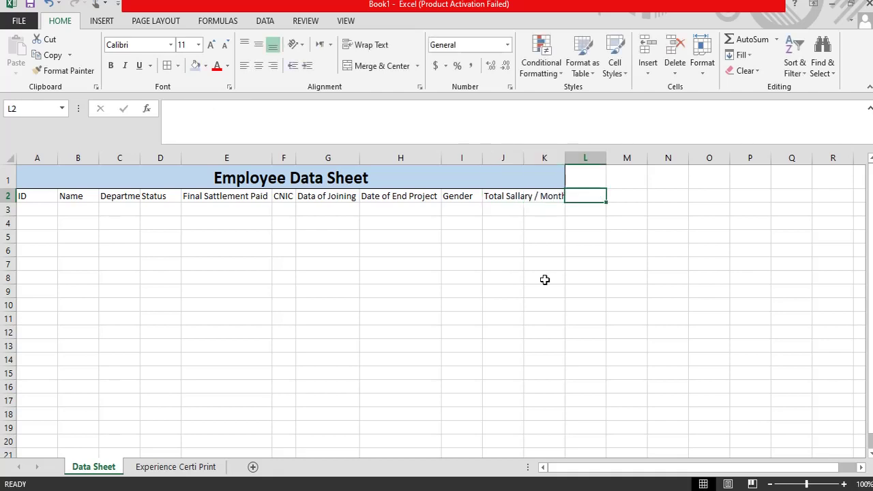
pyautogui.click(540, 196)
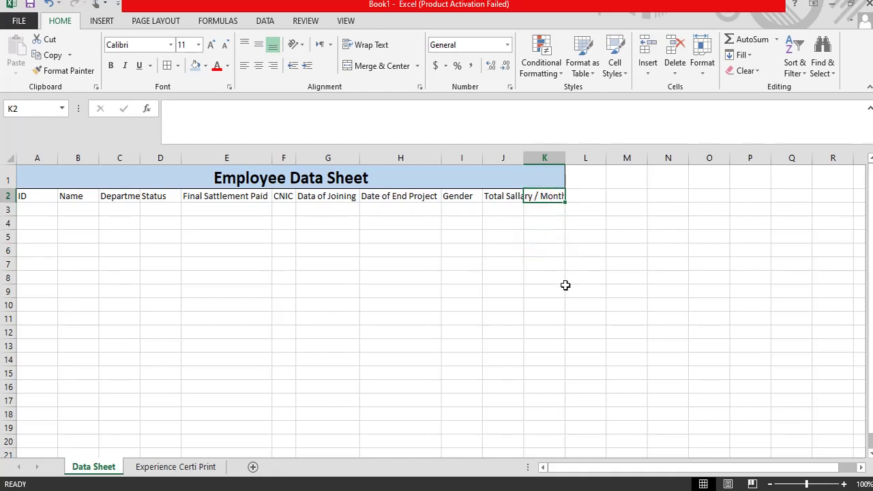
# Step: Delete the empty column K and AutoFit column J to the salary heading
pyautogui.click(507, 208)
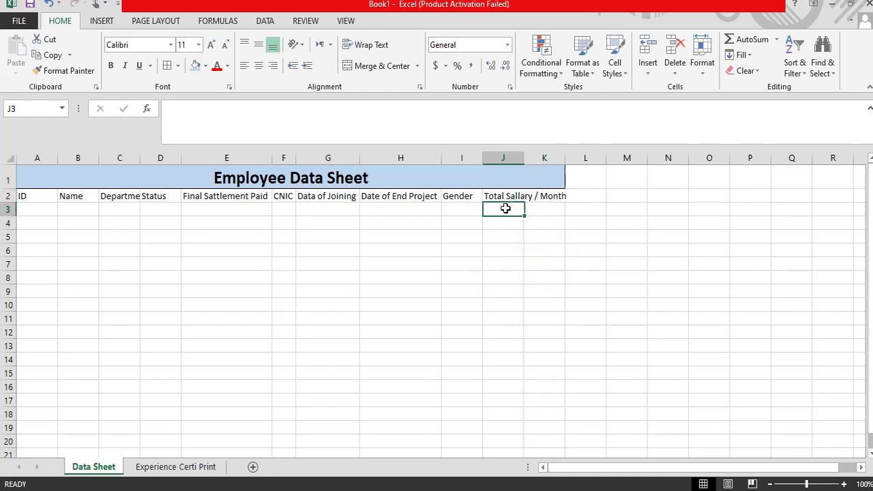
pyautogui.click(545, 157)
pyautogui.rightClick(545, 154)
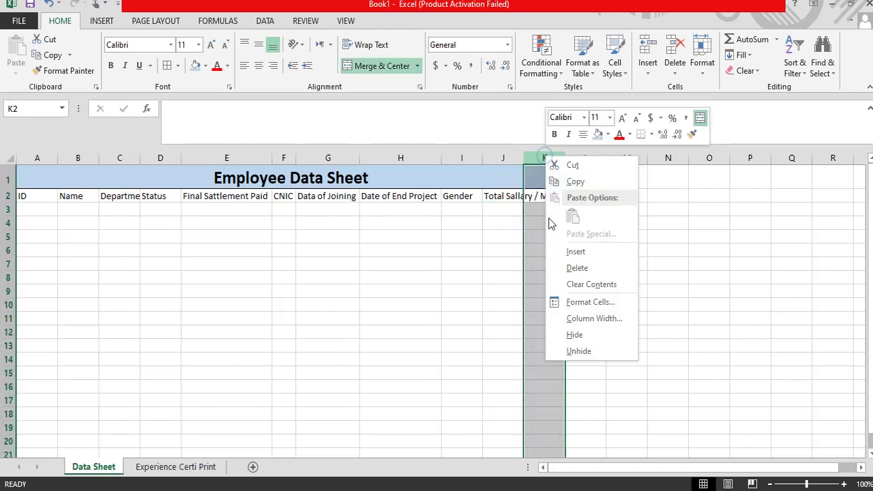
pyautogui.click(573, 263)
pyautogui.click(484, 239)
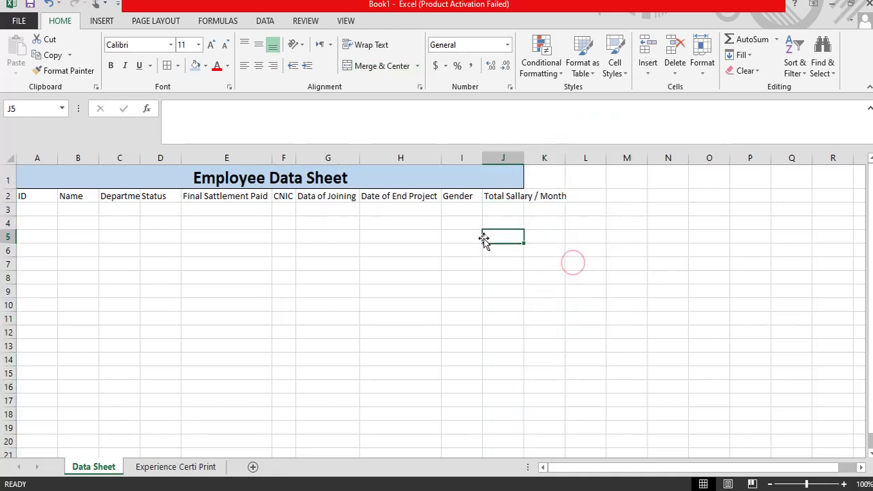
pyautogui.doubleClick(525, 159)
pyautogui.click(34, 210)
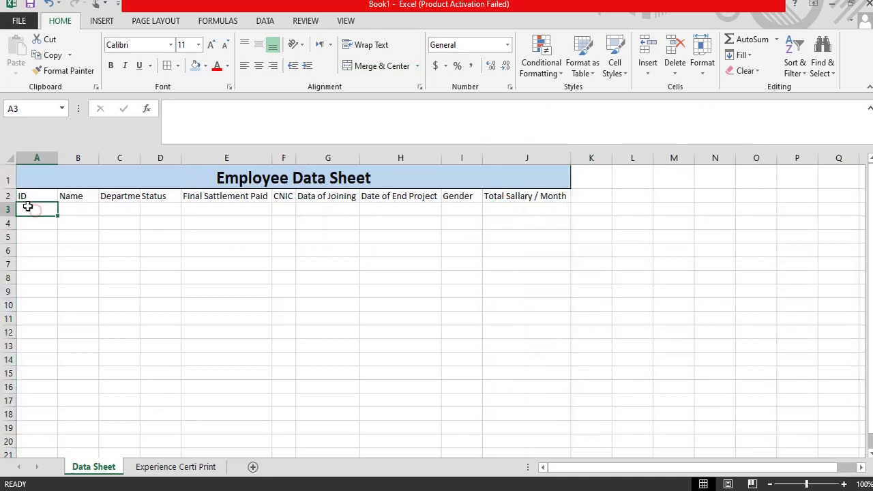
# Step: Enter ID 1, the first employee's name and department HR in row 3
pyautogui.write('1')
pyautogui.press('Tab')
pyautogui.write('sgsg')
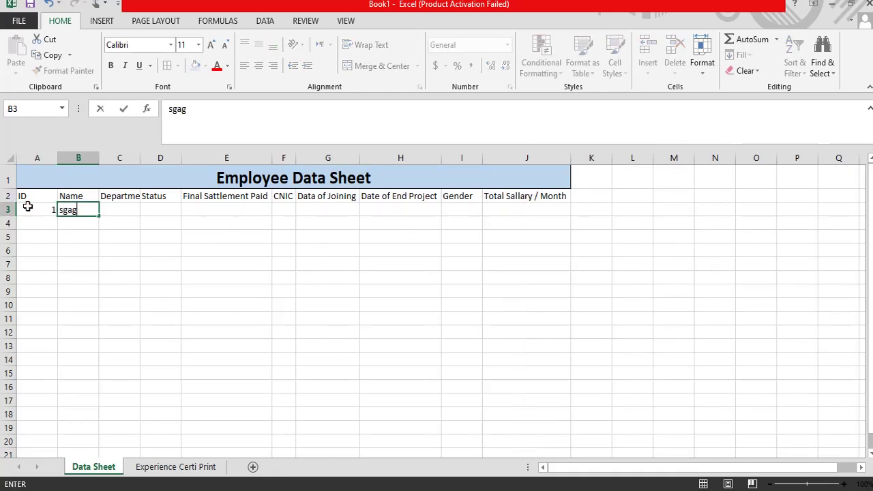
pyautogui.press('BackSpace')
pyautogui.press('BackSpace')
pyautogui.write('Shahnawz')
pyautogui.press('Tab')
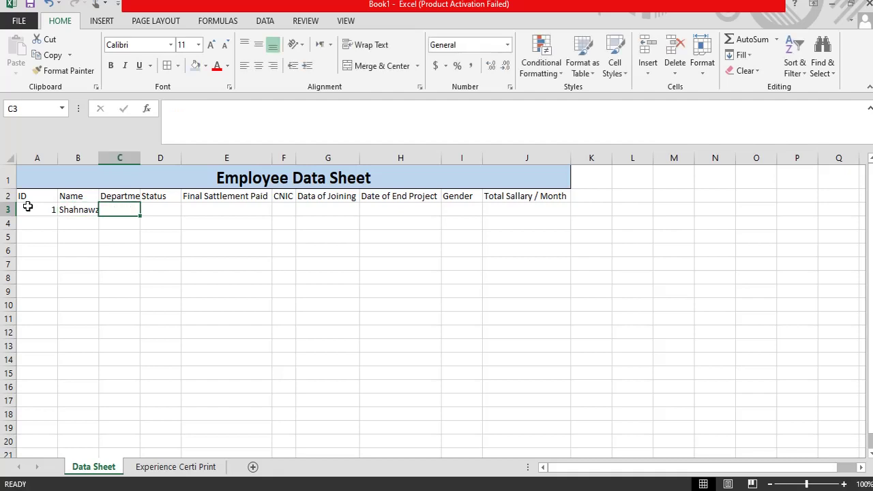
pyautogui.write('HR')
pyautogui.press('Tab')
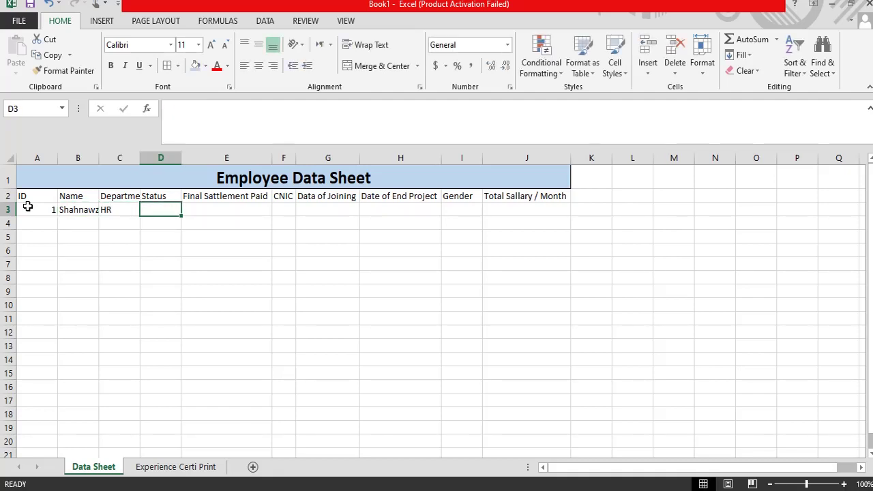
# Step: Fill in status Still working, settlement Not Paid and the employee's CNIC number
pyautogui.write('wor')
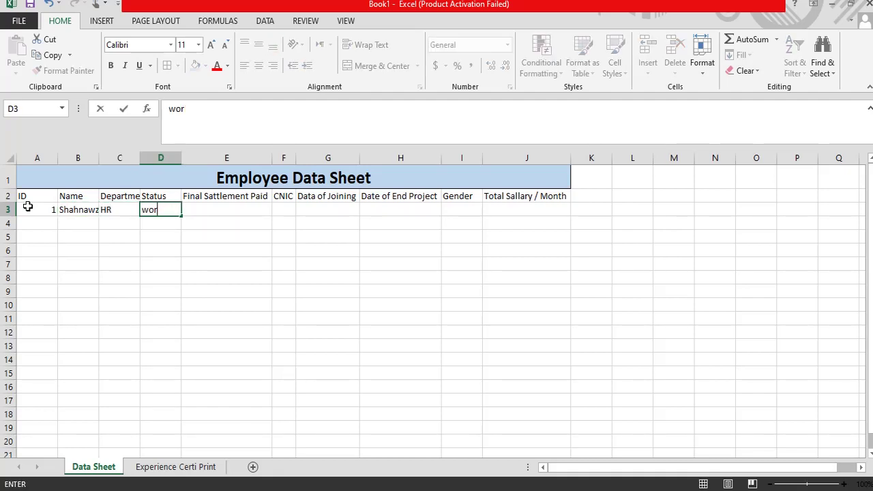
pyautogui.press('BackSpace')
pyautogui.press('BackSpace')
pyautogui.press('BackSpace')
pyautogui.write('Still')
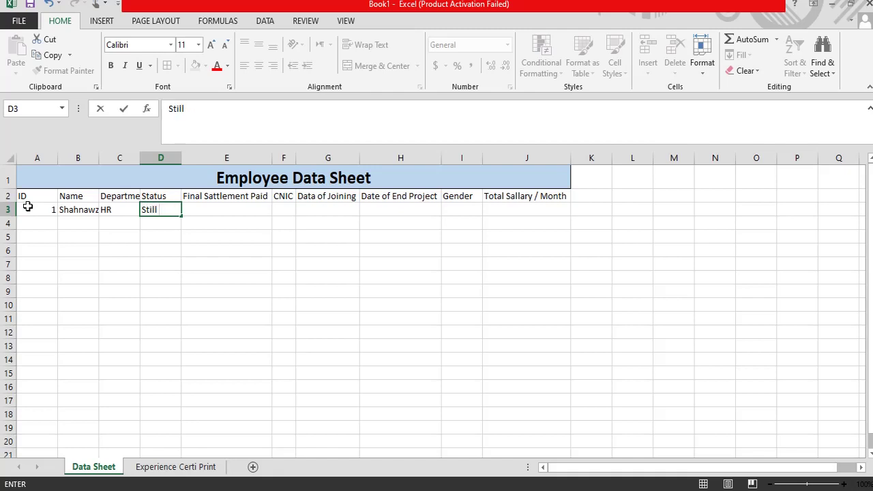
pyautogui.write(' working')
pyautogui.press('Tab')
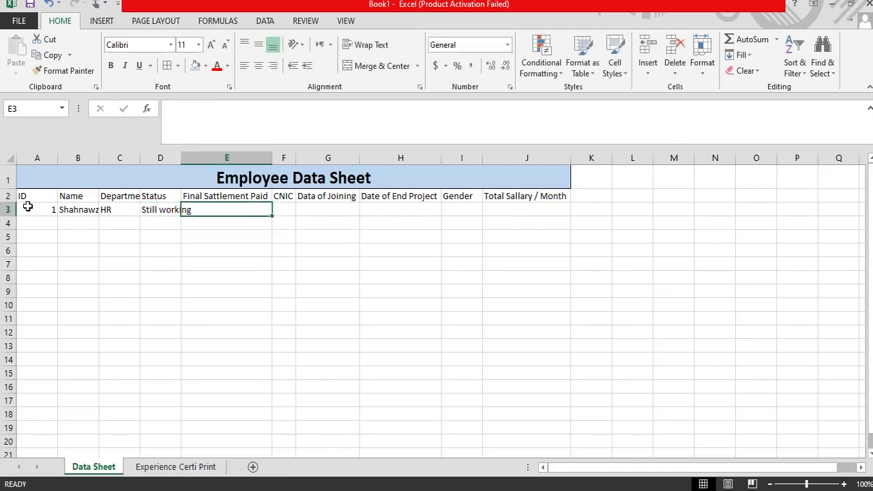
pyautogui.write('Paid')
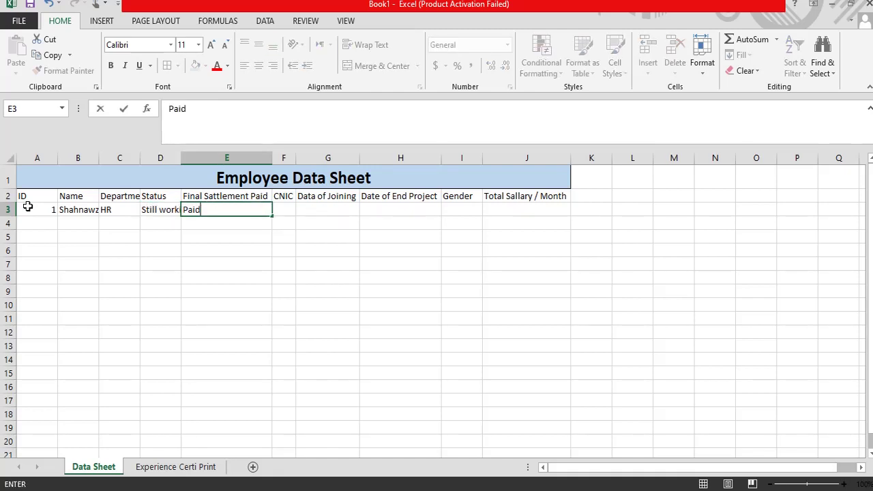
pyautogui.press('Tab')
pyautogui.press('Left')
pyautogui.press('Left')
pyautogui.press('Right')
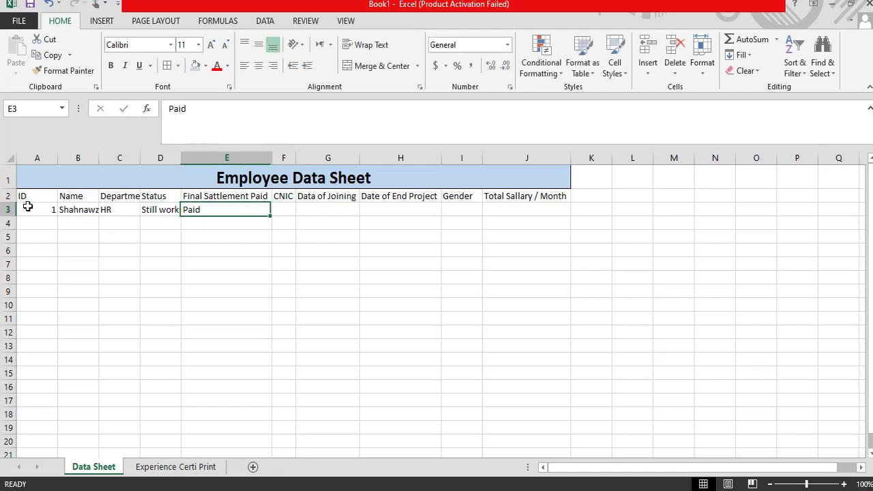
pyautogui.write('Not')
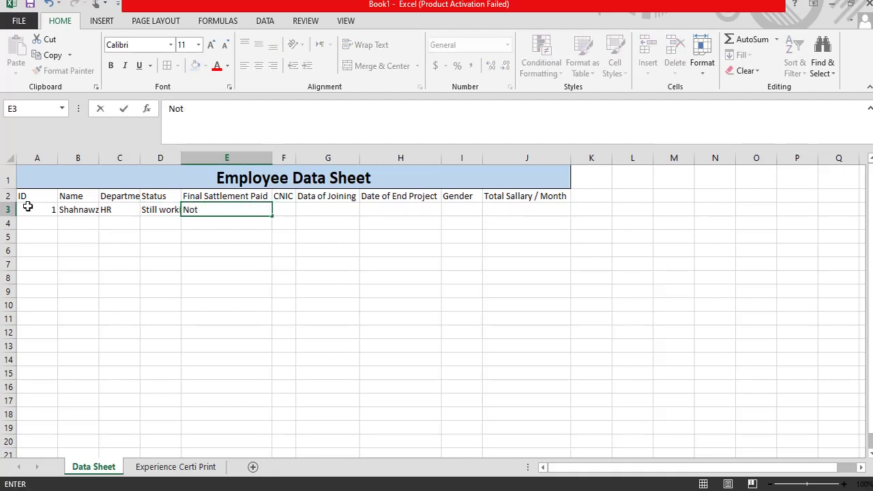
pyautogui.press('Tab')
pyautogui.press('Left')
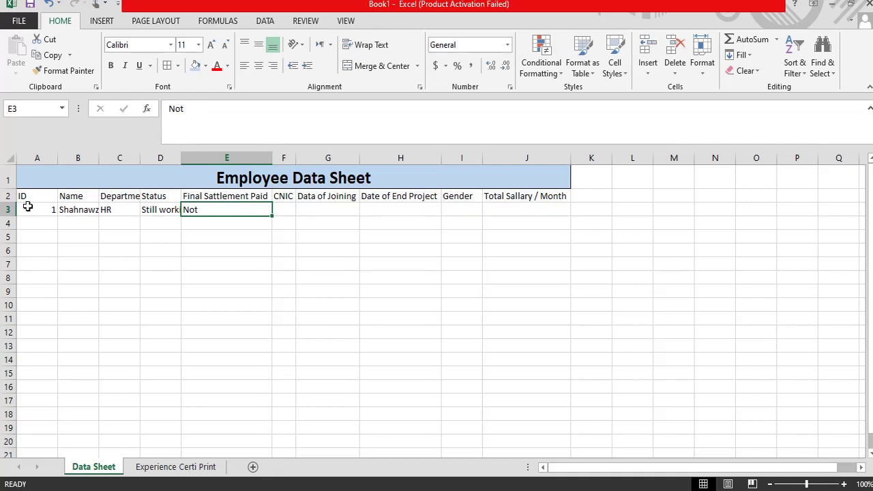
pyautogui.write('Not')
pyautogui.press('Tab')
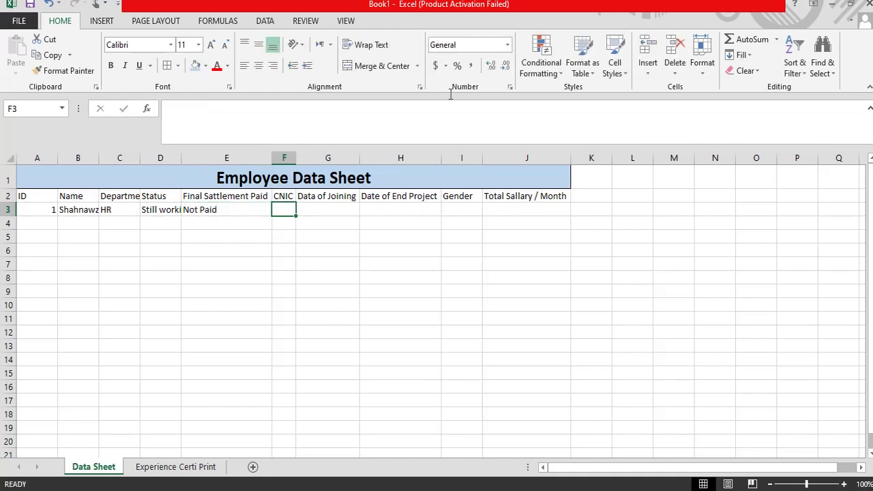
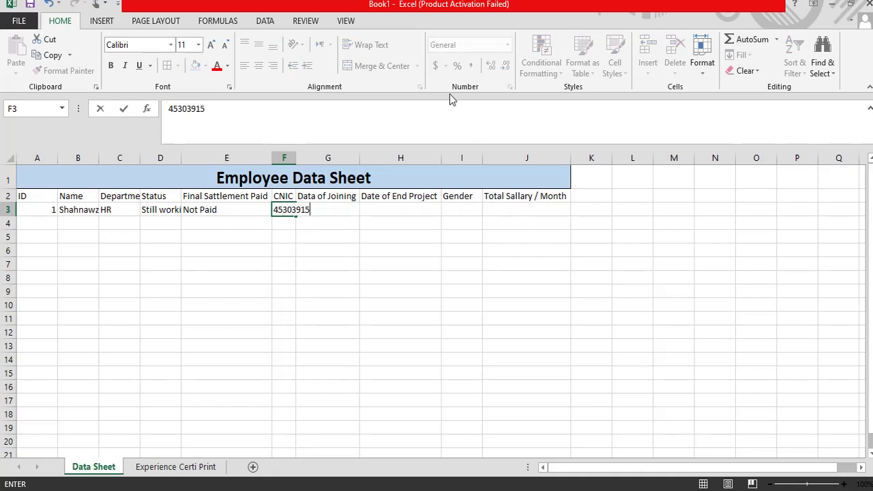
pyautogui.press('Return')
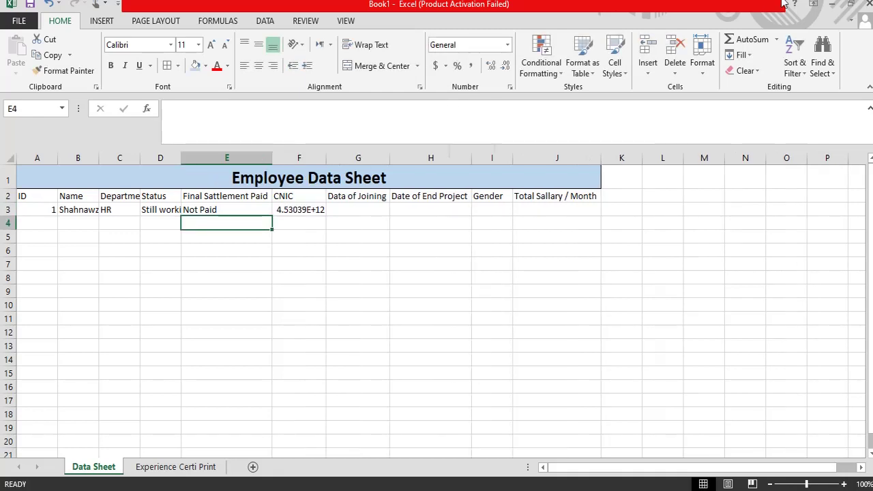
# Step: Widen column F so the CNIC value in F3 has room
pyautogui.moveTo(325, 154); pyautogui.dragTo(403, 154)
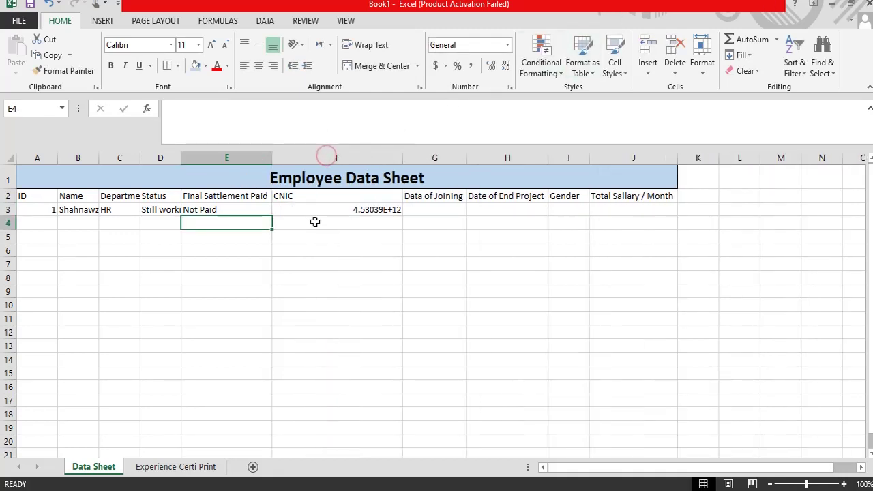
pyautogui.click(348, 212)
pyautogui.rightClick(348, 213)
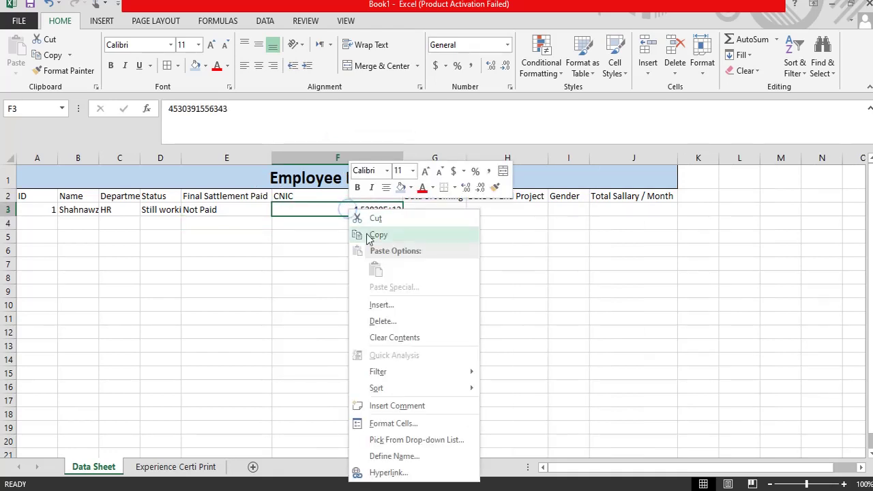
pyautogui.click(318, 251)
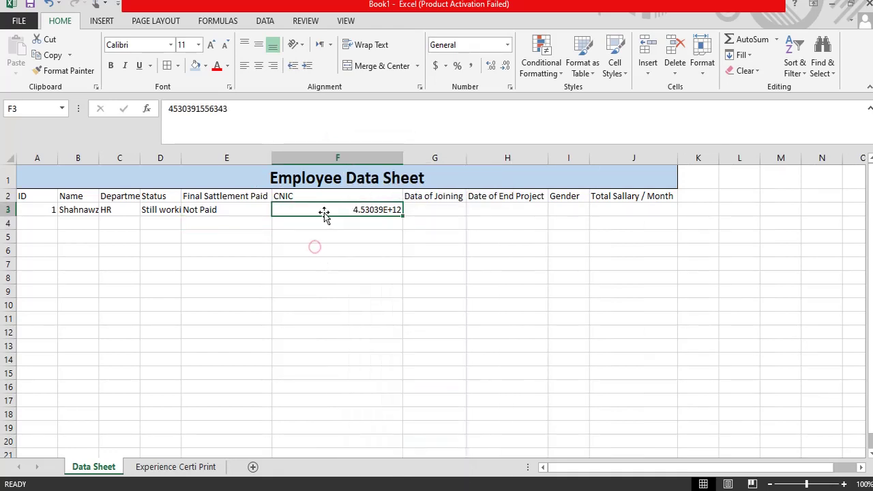
pyautogui.rightClick(326, 213)
# Step: Give F3 the Number format with 0 decimal places
pyautogui.click(363, 424)
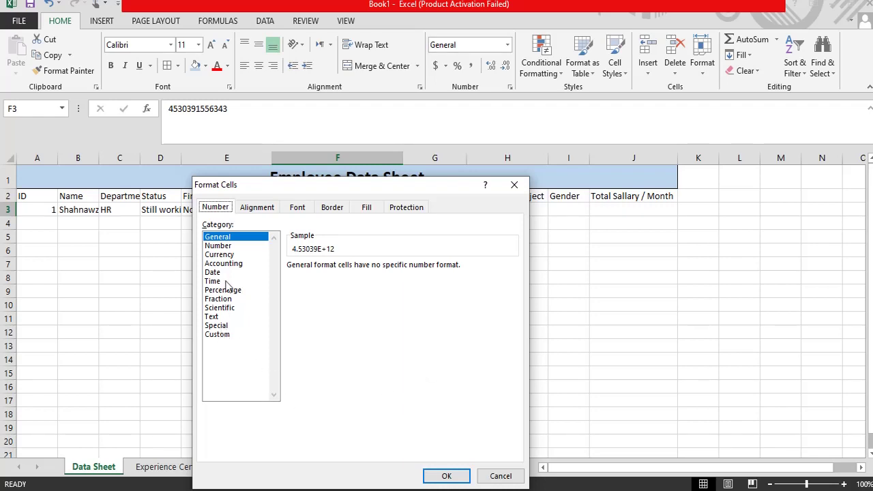
pyautogui.click(219, 335)
pyautogui.click(225, 238)
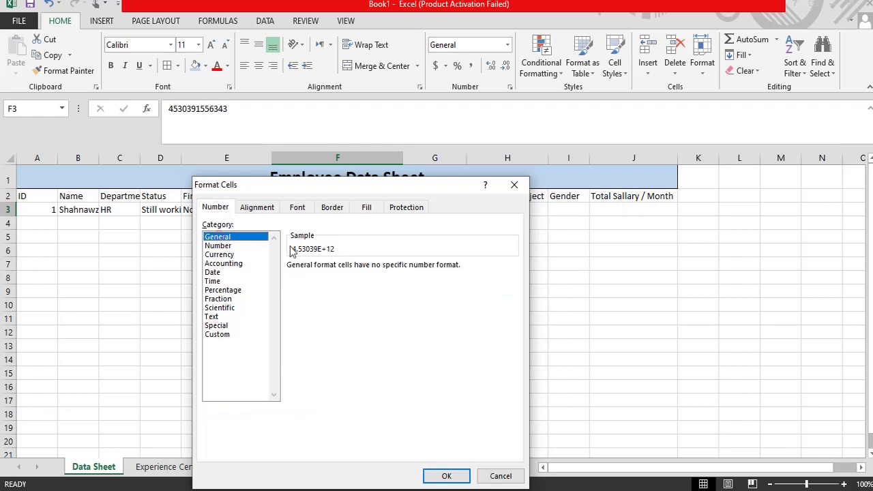
pyautogui.click(225, 247)
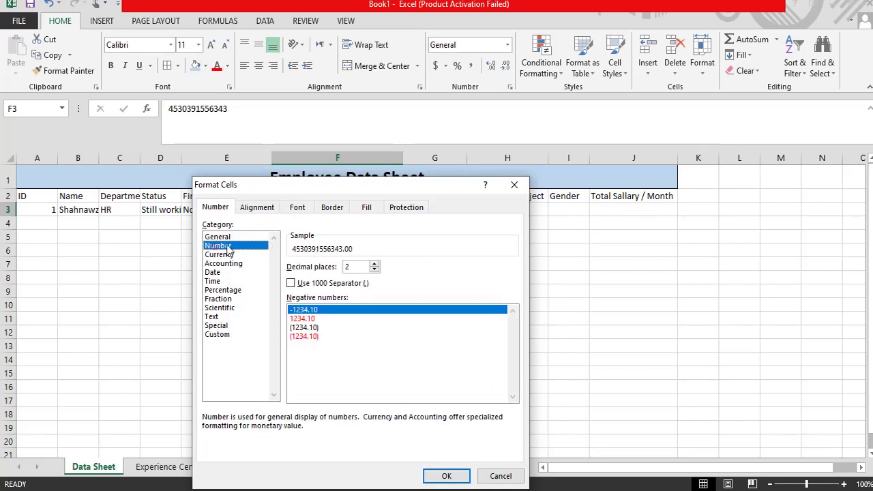
pyautogui.click(361, 245)
pyautogui.click(375, 270)
pyautogui.click(375, 269)
pyautogui.click(447, 476)
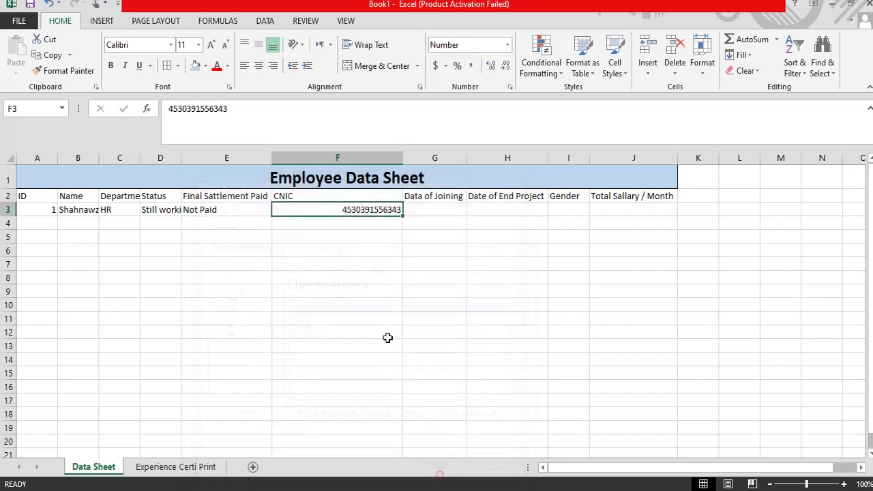
pyautogui.click(356, 260)
pyautogui.click(352, 208)
pyautogui.click(429, 211)
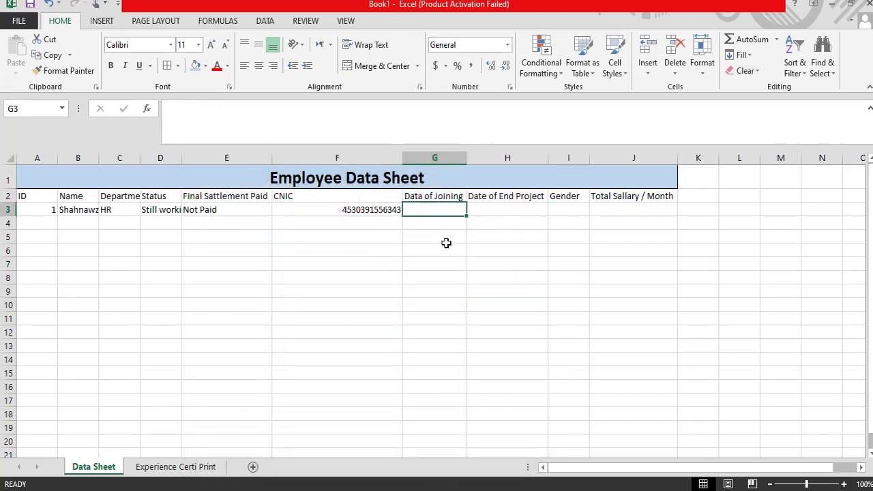
# Step: Enter the joining date 9/14/2000 in G3
pyautogui.write('9/14/2000')
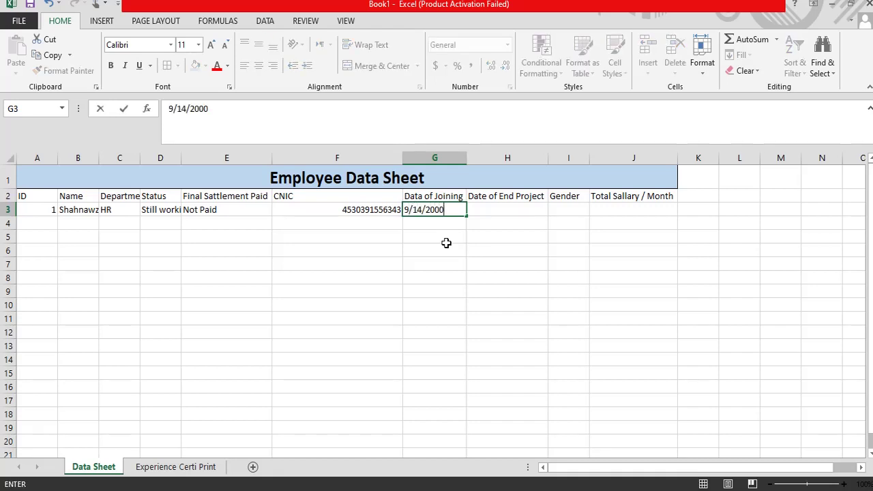
pyautogui.hotkey('ctrl', 'Return')
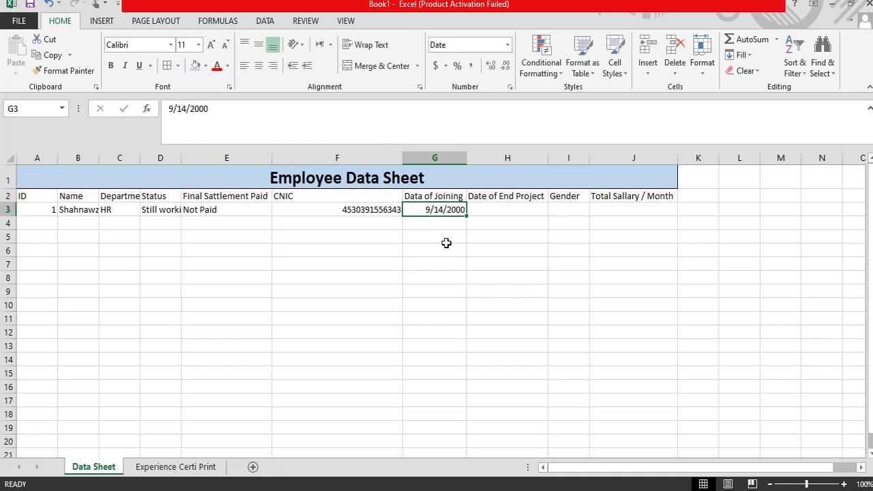
pyautogui.press('Right')
pyautogui.press('Right')
pyautogui.press('Right')
pyautogui.press('Left')
pyautogui.press('Left')
pyautogui.press('Left')
pyautogui.press('Right')
pyautogui.press('Right')
pyautogui.press('Left')
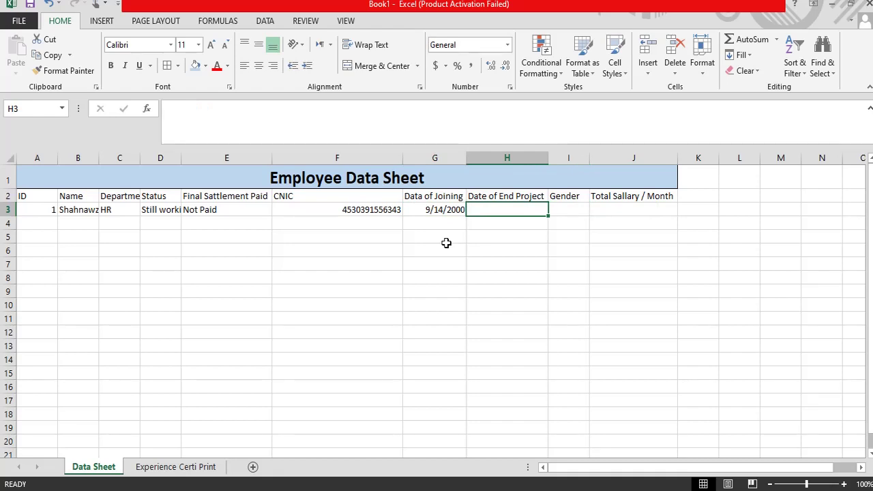
# Step: Enter end of project Continue, gender Male and monthly salary 50000 in row 3
pyautogui.write('N')
pyautogui.write('oni')
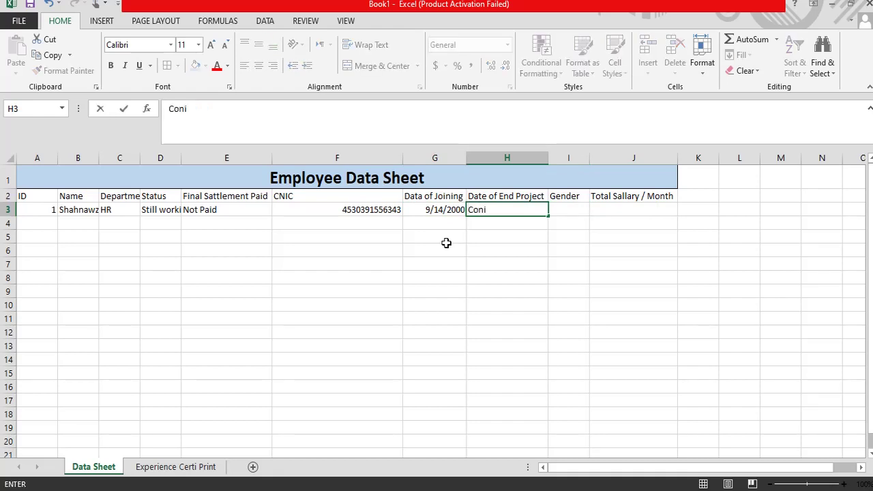
pyautogui.press('BackSpace')
pyautogui.write('tinue')
pyautogui.press('Tab')
pyautogui.write('ma')
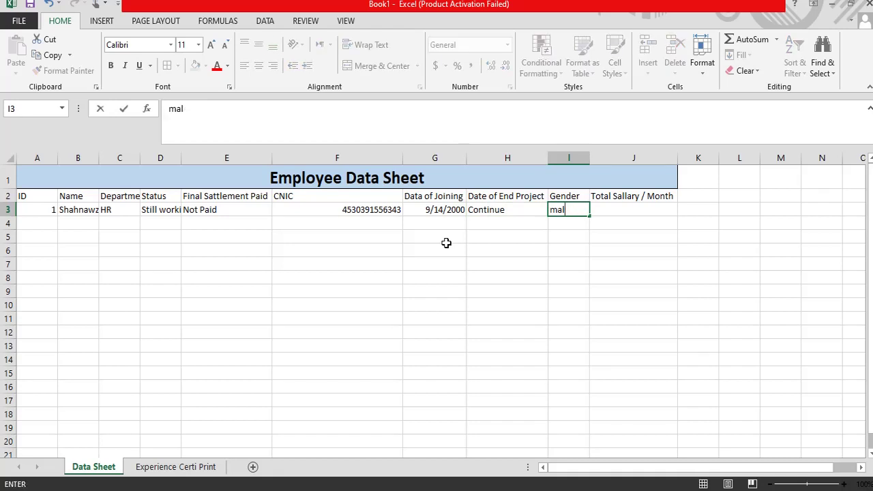
pyautogui.press('BackSpace')
pyautogui.press('BackSpace')
pyautogui.press('BackSpace')
pyautogui.press('Tab')
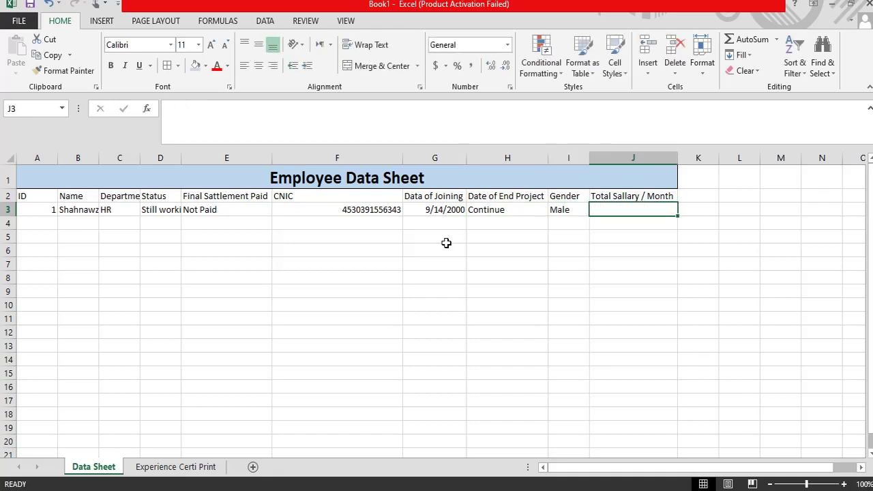
pyautogui.write('500')
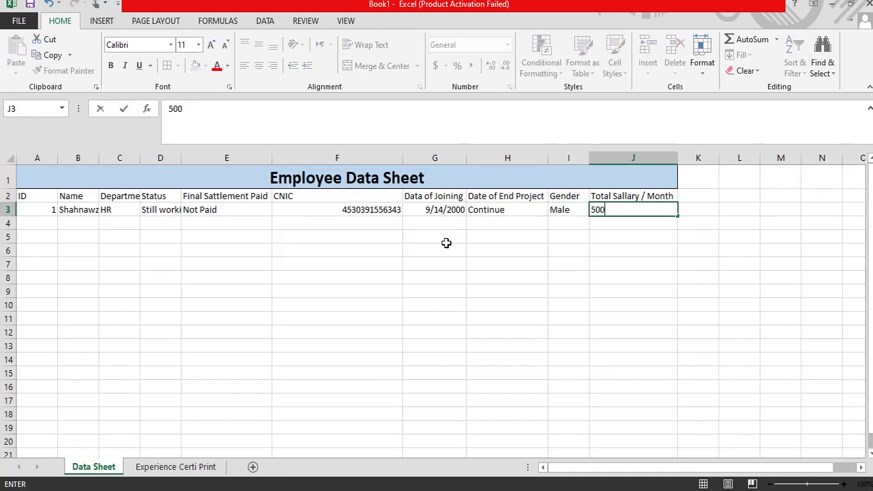
pyautogui.press('Left')
pyautogui.press('Left')
pyautogui.press('Left')
pyautogui.press('Left')
pyautogui.press('Left')
pyautogui.press('Left')
pyautogui.press('Left')
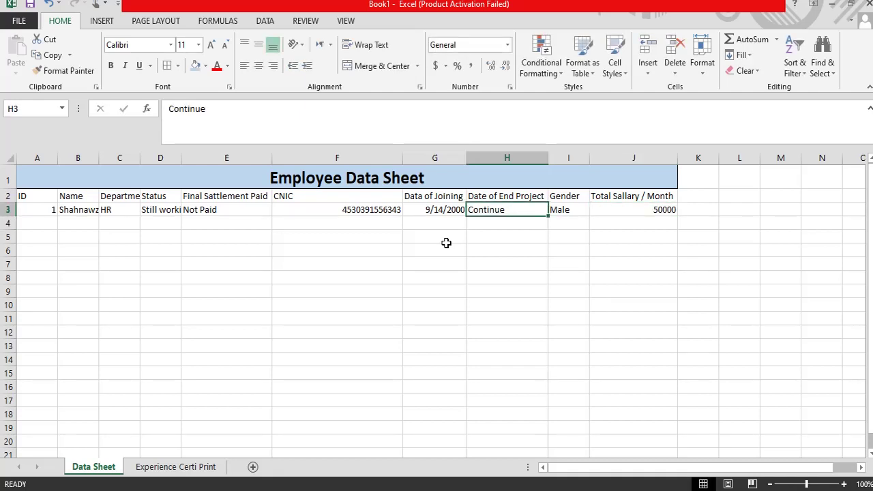
pyautogui.press('Left')
pyautogui.press('Left')
pyautogui.press('Down')
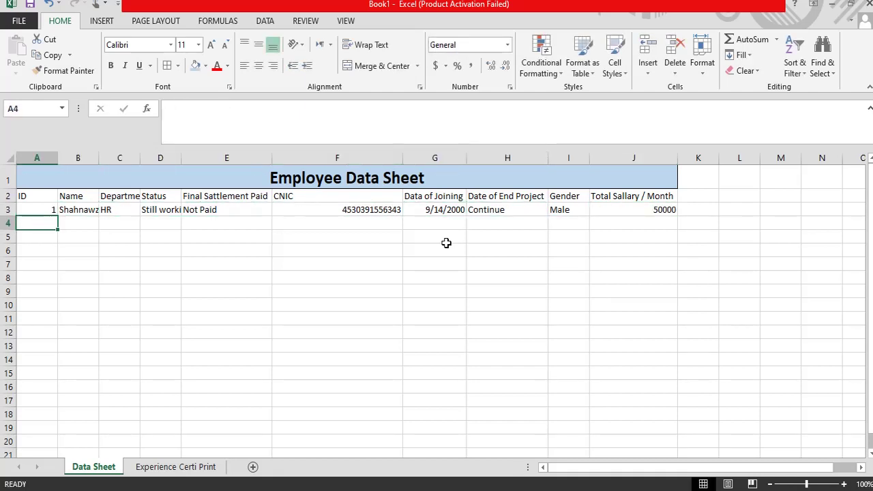
# Step: Enter ID 2, the second employee's name, Admin, Not working and Paid in row 4
pyautogui.write('2')
pyautogui.press('Tab')
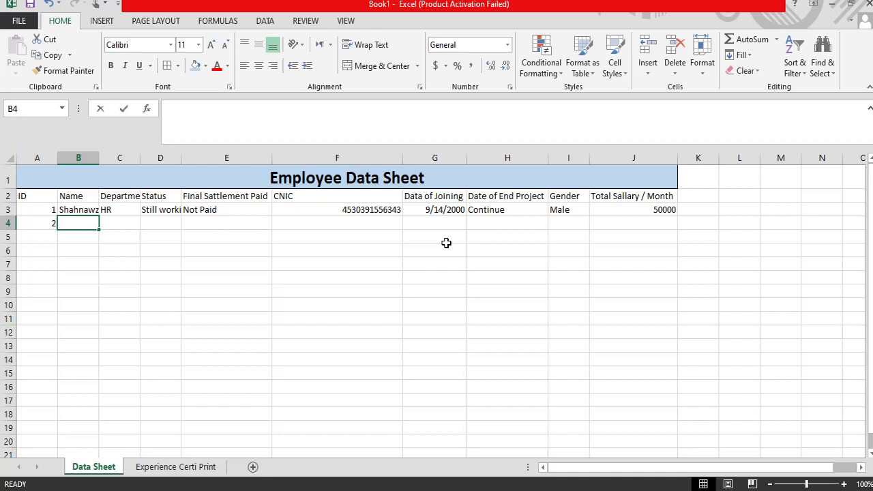
pyautogui.press('BackSpace')
pyautogui.write('Fa')
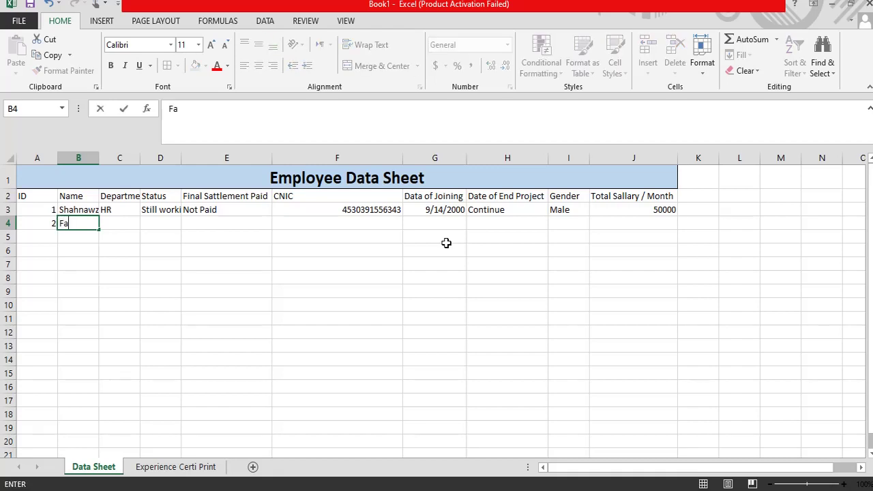
pyautogui.write('yaz')
pyautogui.press('Tab')
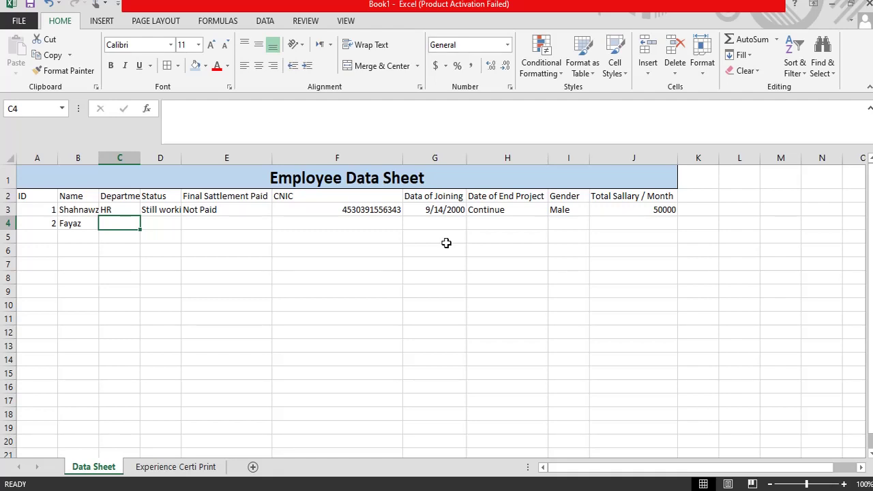
pyautogui.write('Admin')
pyautogui.press('Tab')
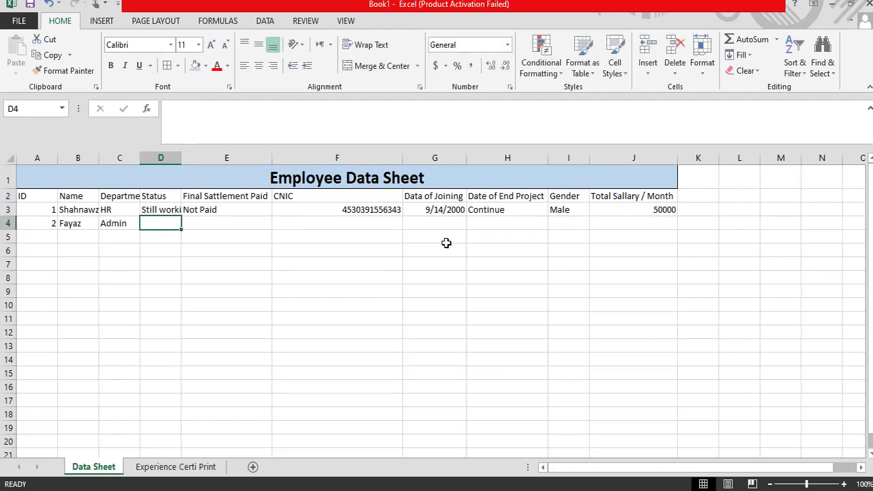
pyautogui.write('Not')
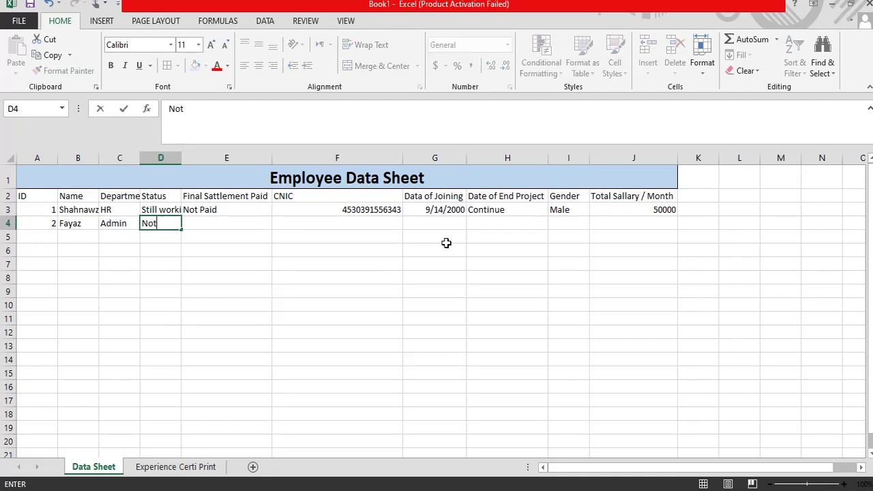
pyautogui.write(' working')
pyautogui.press('Tab')
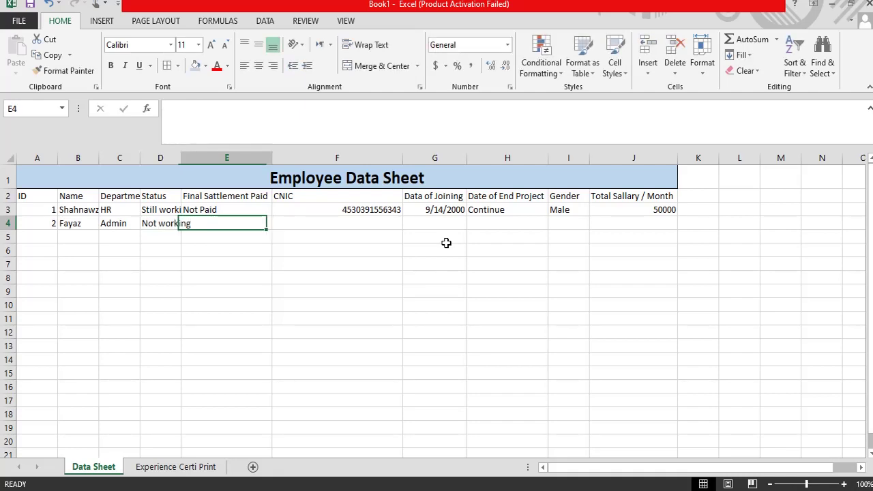
pyautogui.write('Paid')
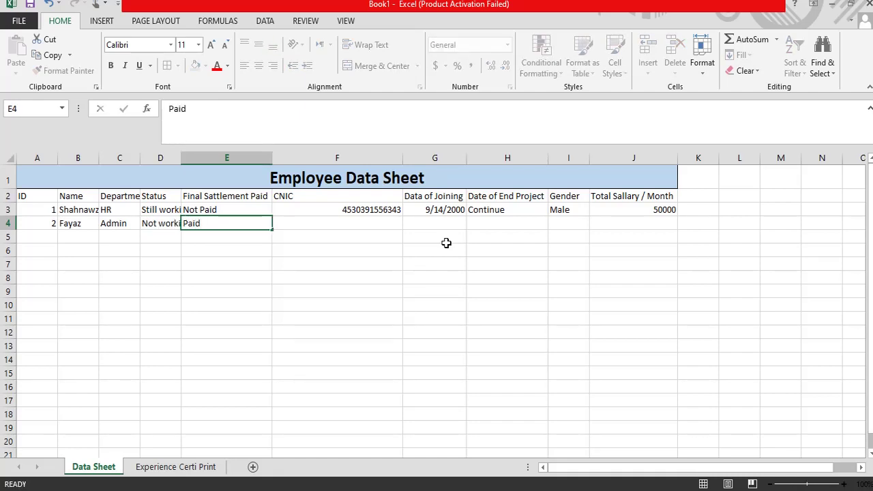
pyautogui.press('Tab')
# Step: Copy the CNIC number down into F4 and change its last digit to 4
pyautogui.press('Up')
pyautogui.press('Down')
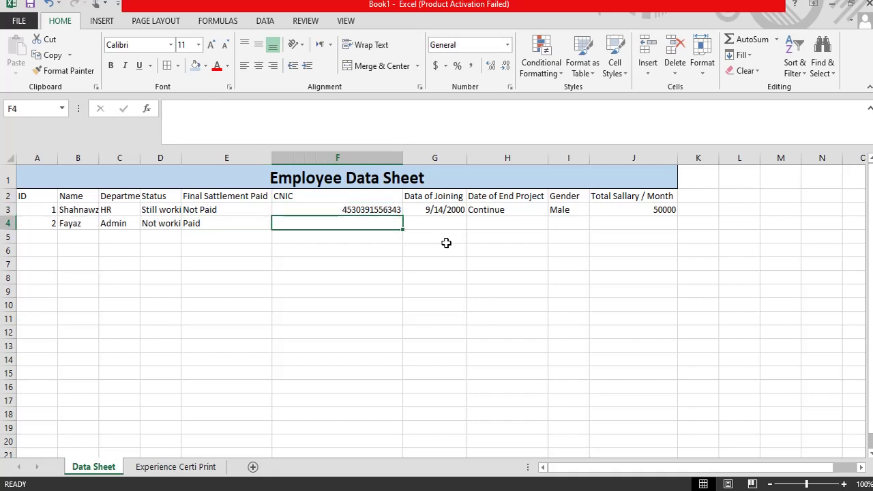
pyautogui.hotkey('ctrl', 'd')
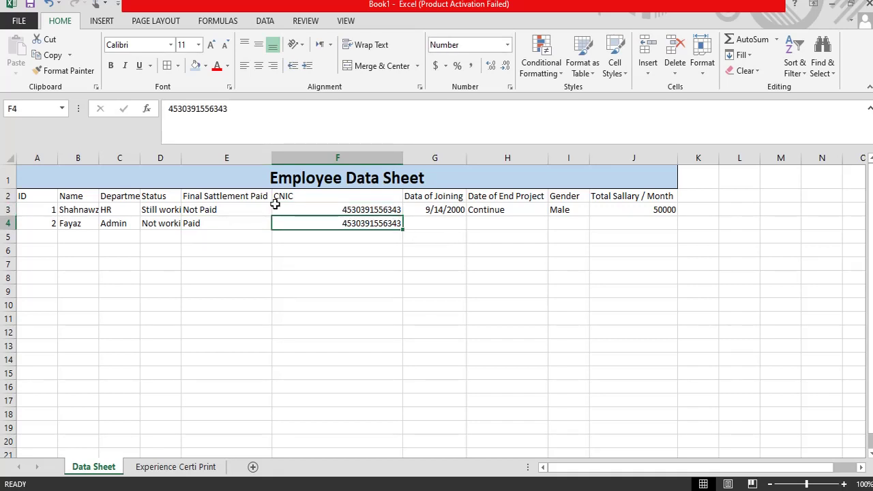
pyautogui.click(245, 108)
pyautogui.press('BackSpace')
pyautogui.write('4')
pyautogui.press('Return')
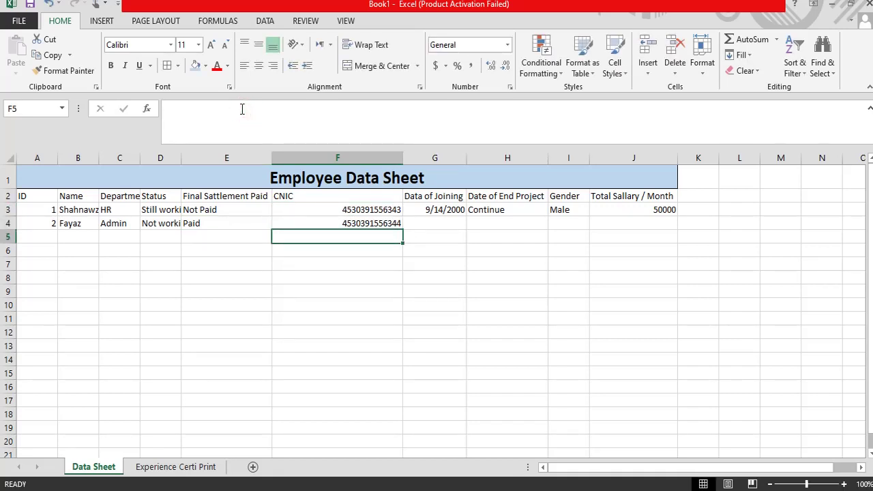
# Step: Copy the joining date from G3 down into G4
pyautogui.press('Up')
pyautogui.press('Up')
pyautogui.press('Right')
pyautogui.press('Down')
pyautogui.press('Up')
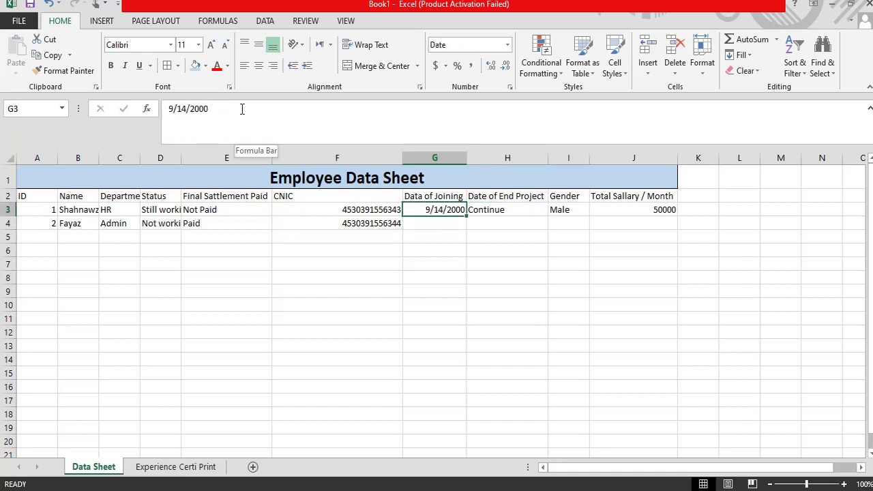
pyautogui.hotkey('shift', 'Right')
pyautogui.press('Left')
pyautogui.press('Right')
pyautogui.press('Down')
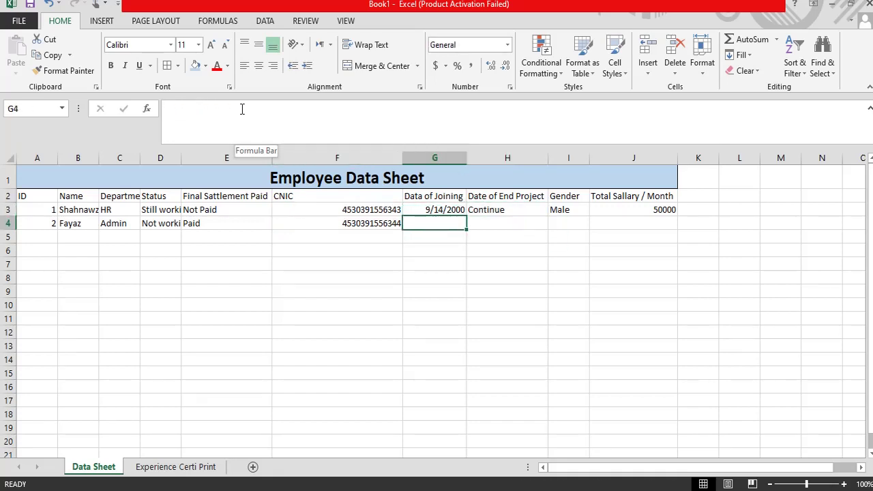
pyautogui.hotkey('ctrl', 'd')
pyautogui.hotkey('shift', 'Right')
pyautogui.press('Right')
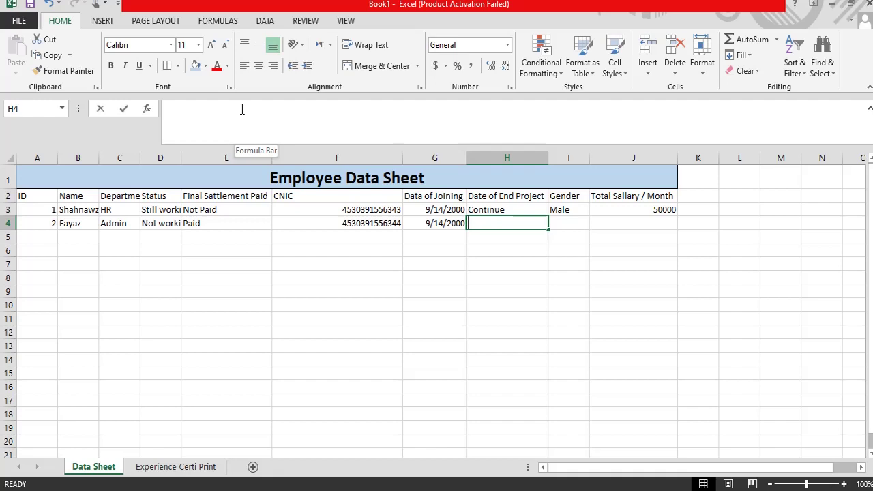
# Step: Enter the end date 9/14/2020 in H4
pyautogui.write('9/14/')
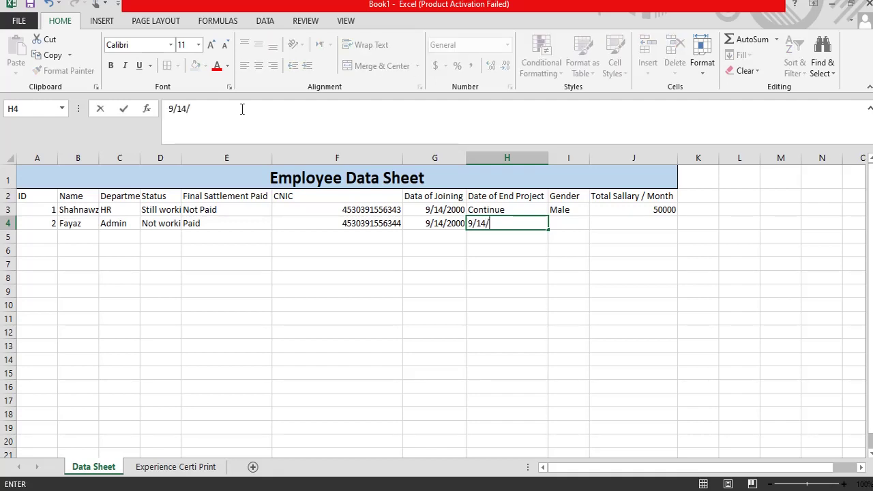
pyautogui.write('2020')
pyautogui.press('Return')
pyautogui.press('Up')
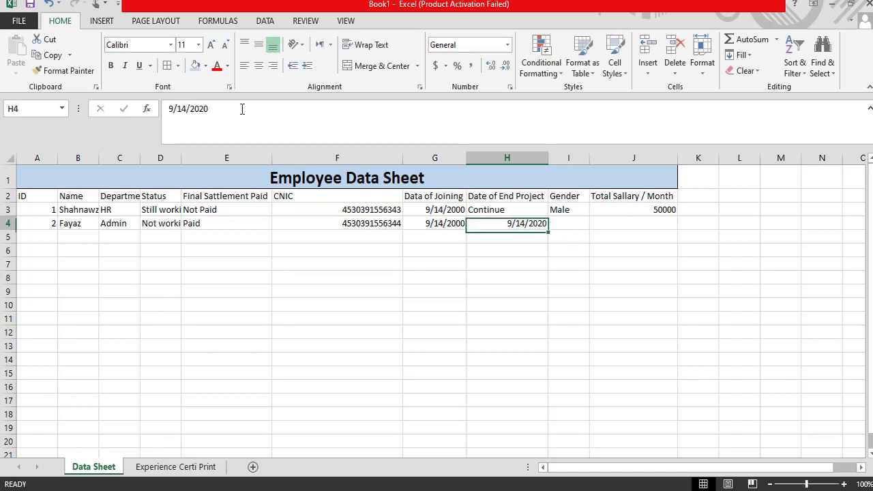
pyautogui.press('Right')
pyautogui.press('Right')
pyautogui.press('Left')
pyautogui.press('Left')
pyautogui.press('Left')
pyautogui.press('Right')
pyautogui.press('Right')
pyautogui.press('Left')
pyautogui.press('Up')
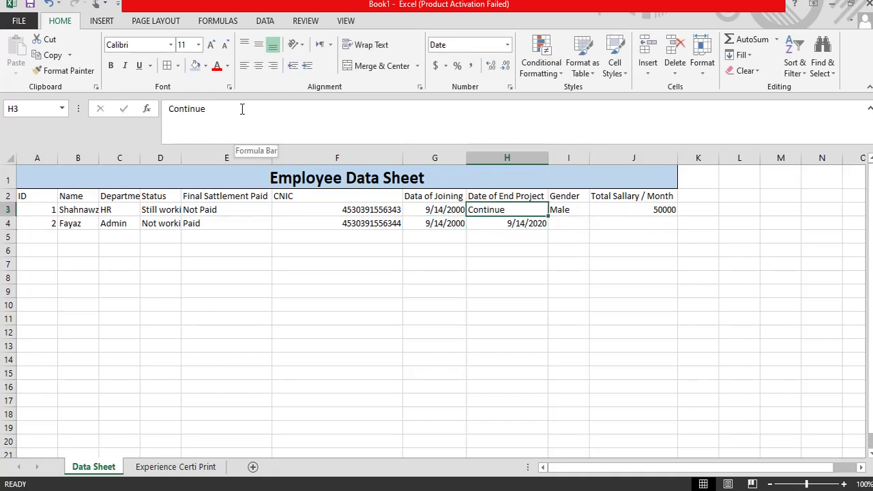
pyautogui.press('Down')
# Step: Enter gender Male and monthly salary 60000 for the second employee
pyautogui.press('Right')
pyautogui.write('Male')
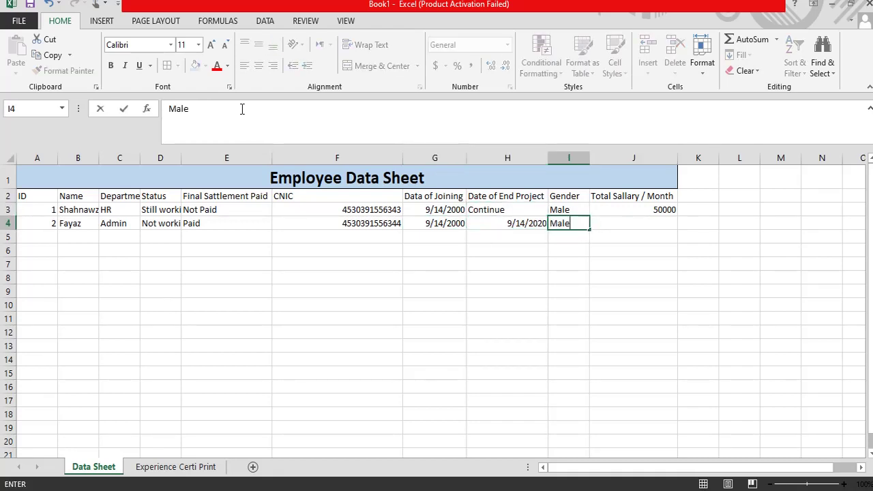
pyautogui.press('Right')
pyautogui.write('60')
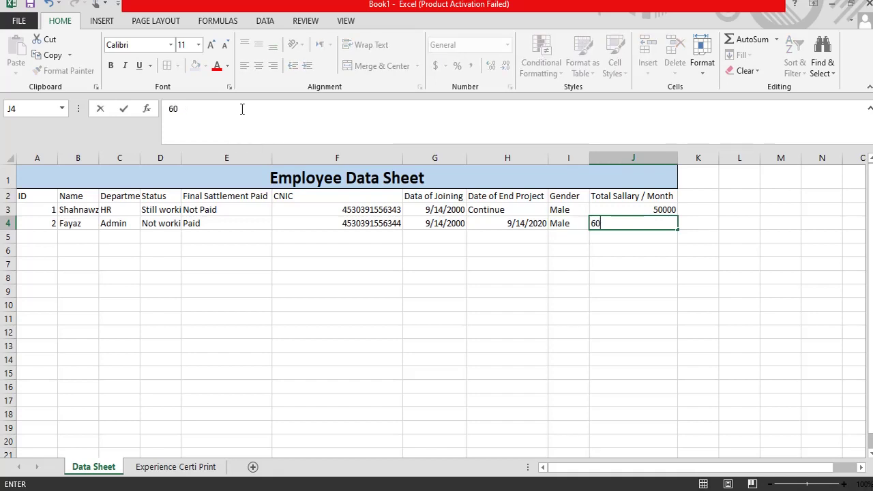
pyautogui.press('Return')
pyautogui.press('Left')
pyautogui.press('Left')
pyautogui.press('Left')
pyautogui.press('Left')
pyautogui.press('Left')
pyautogui.press('Left')
pyautogui.press('Left')
pyautogui.press('Left')
pyautogui.press('Left')
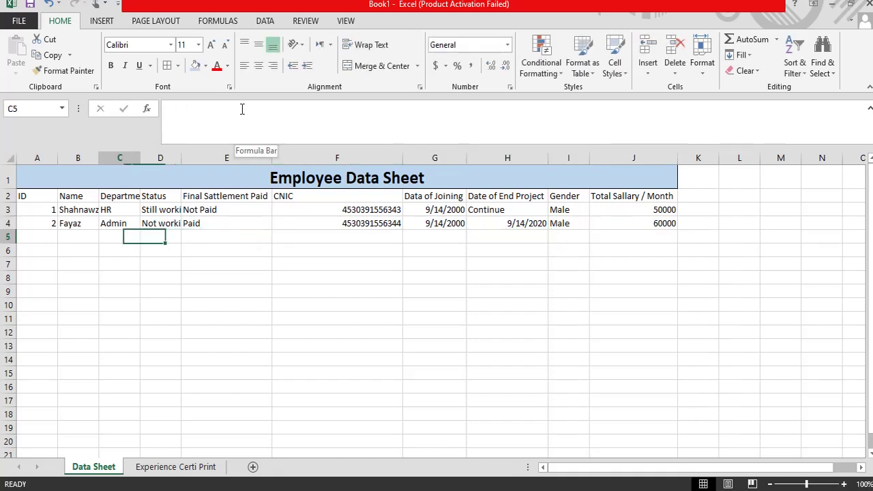
# Step: Enter ID 3, the employee's name and department Labour in row 5
pyautogui.write('3')
pyautogui.press('Right')
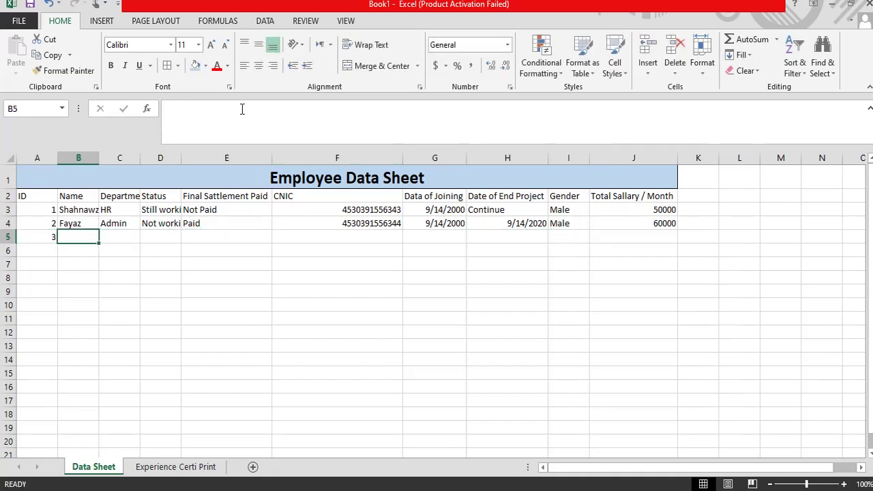
pyautogui.write('Qu')
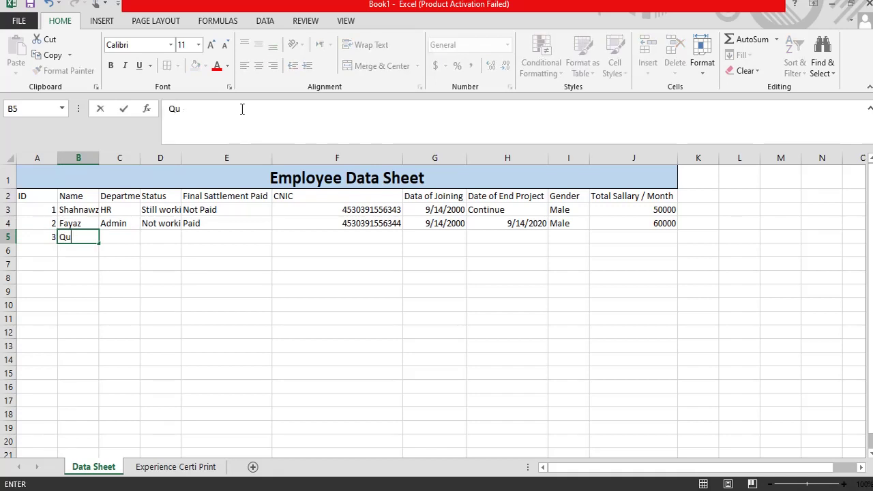
pyautogui.write('doss')
pyautogui.press('Right')
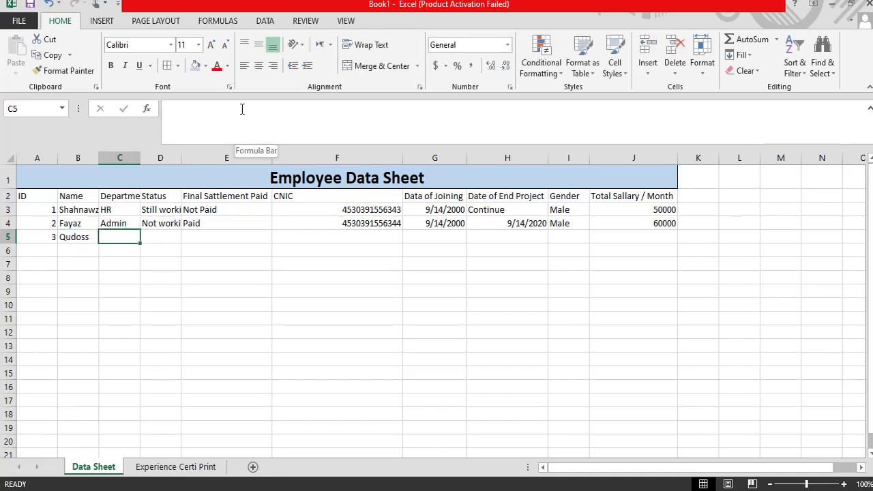
pyautogui.press('Up')
pyautogui.press('Up')
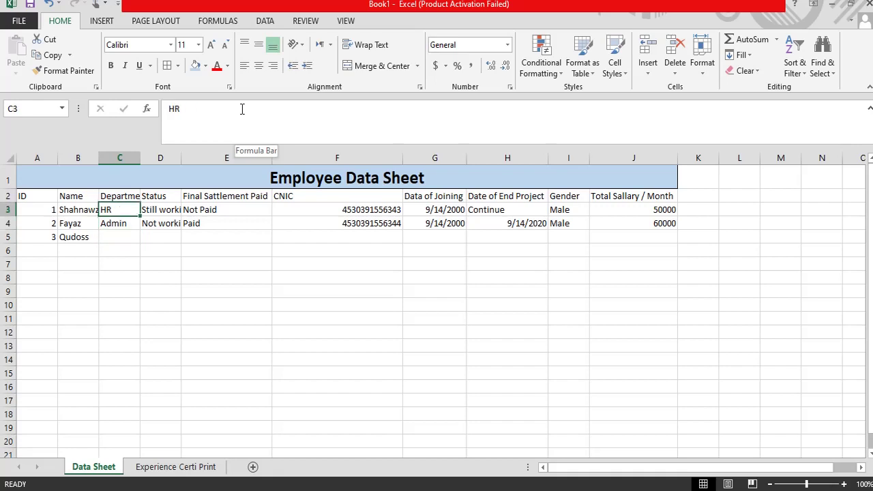
pyautogui.press('Down')
pyautogui.press('Down')
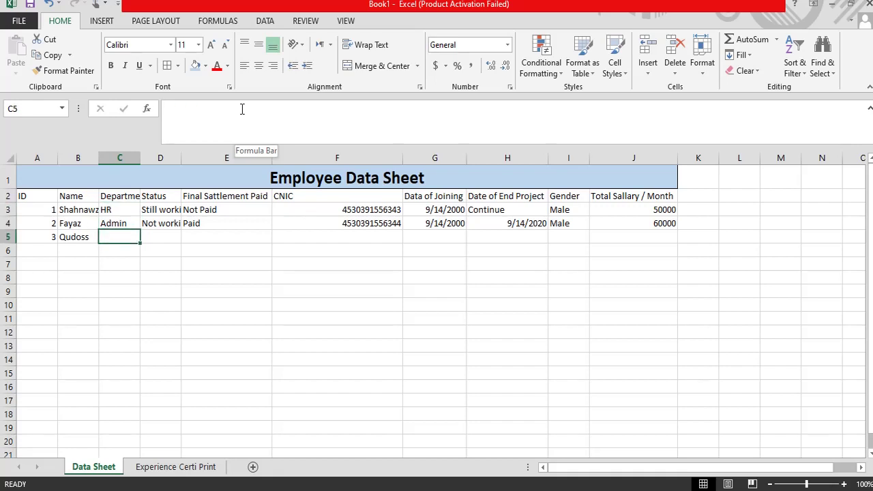
pyautogui.press('Up')
pyautogui.press('Up')
pyautogui.press('Down')
pyautogui.press('Down')
pyautogui.write('O')
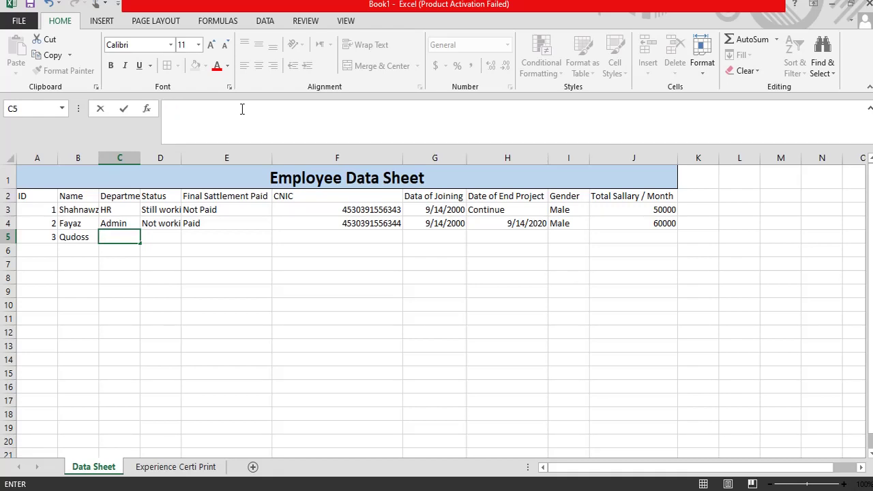
pyautogui.write('Of')
pyautogui.press('Escape')
pyautogui.press('Up')
pyautogui.press('Up')
pyautogui.press('Down')
pyautogui.press('Down')
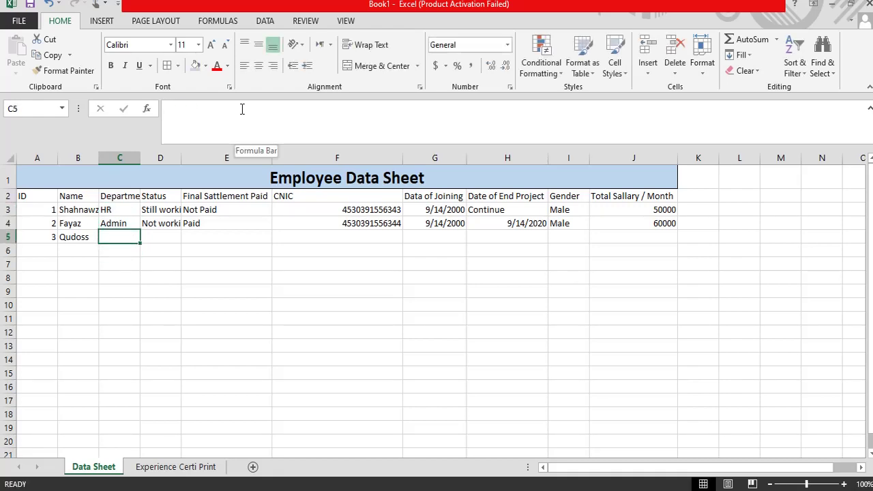
pyautogui.write('Labour')
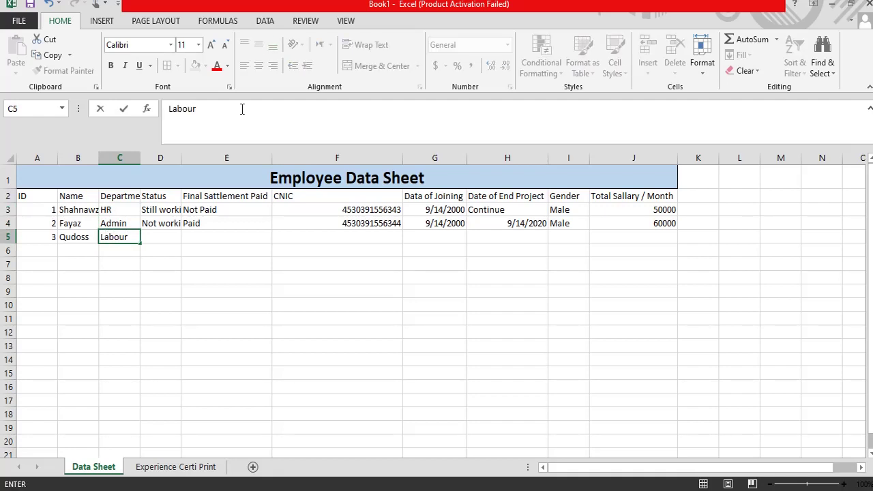
pyautogui.press('Tab')
pyautogui.press('Right')
pyautogui.press('Left')
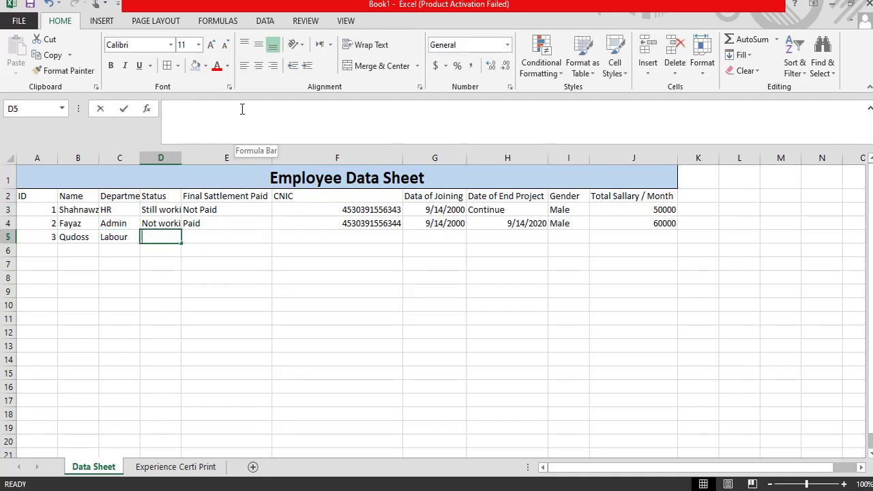
# Step: Set row 5's status to Not working and final settlement to Not Paid
pyautogui.write('Not')
pyautogui.hotkey('ctrl', 'Return')
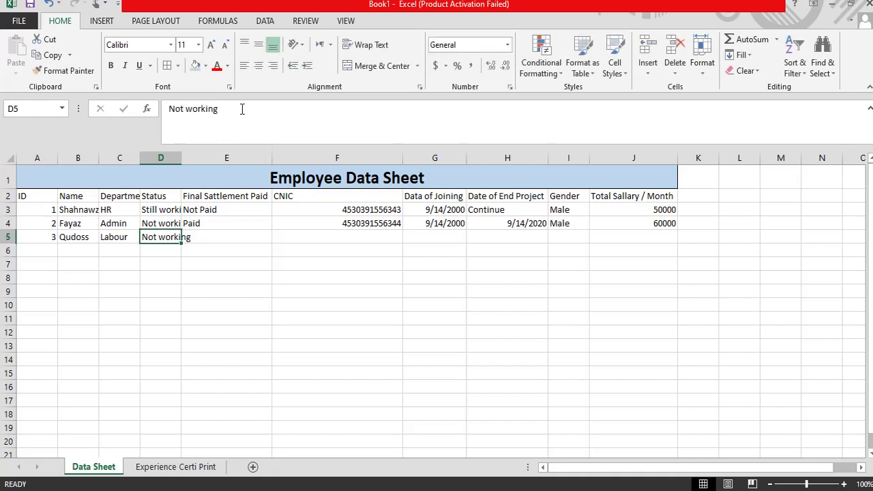
pyautogui.press('Up')
pyautogui.press('Up')
pyautogui.press('Down')
pyautogui.press('Down')
pyautogui.press('Down')
pyautogui.press('Up')
pyautogui.press('Up')
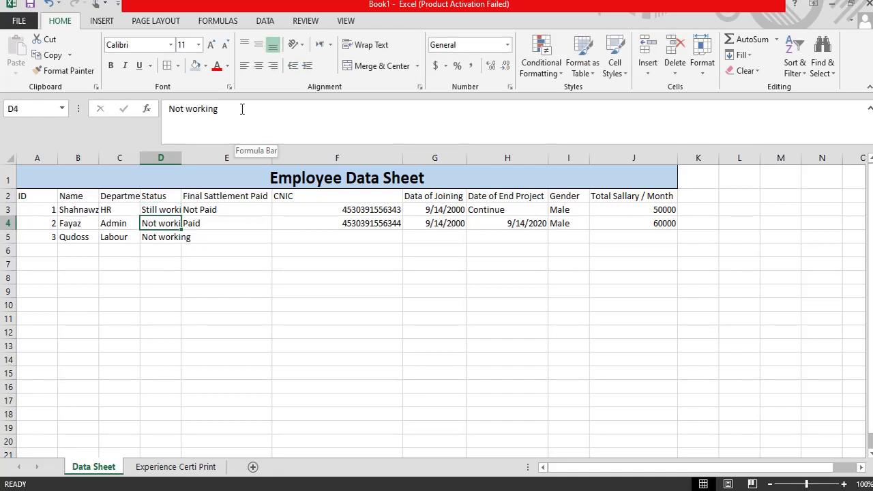
pyautogui.press('Down')
pyautogui.press('Right')
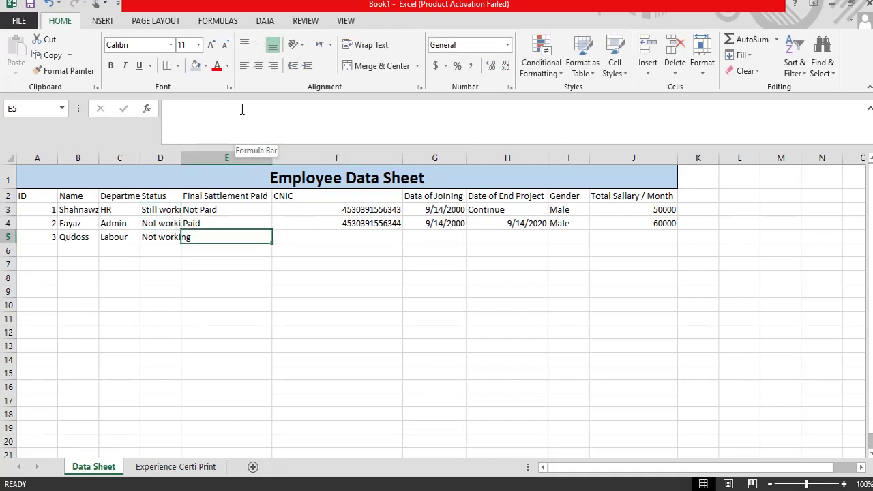
pyautogui.write('Not Paid')
pyautogui.press('Return')
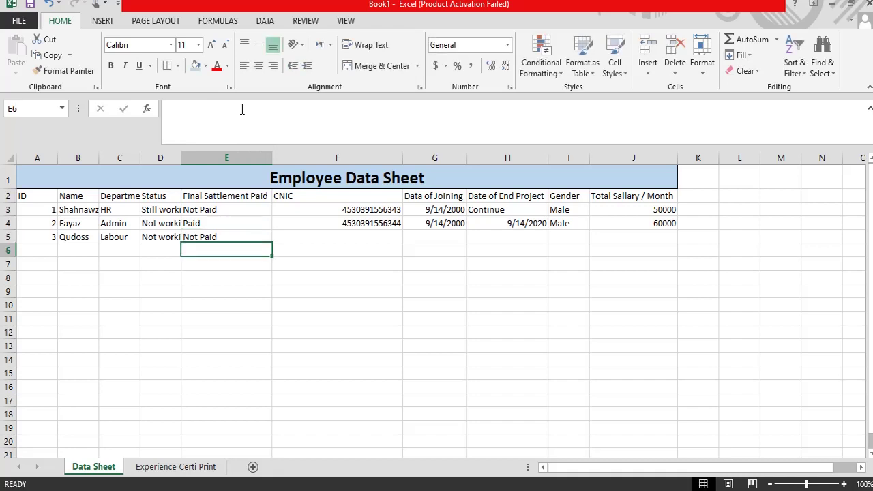
pyautogui.press('Up')
pyautogui.press('Up')
pyautogui.press('Left')
pyautogui.press('Down')
pyautogui.press('Up')
pyautogui.press('Up')
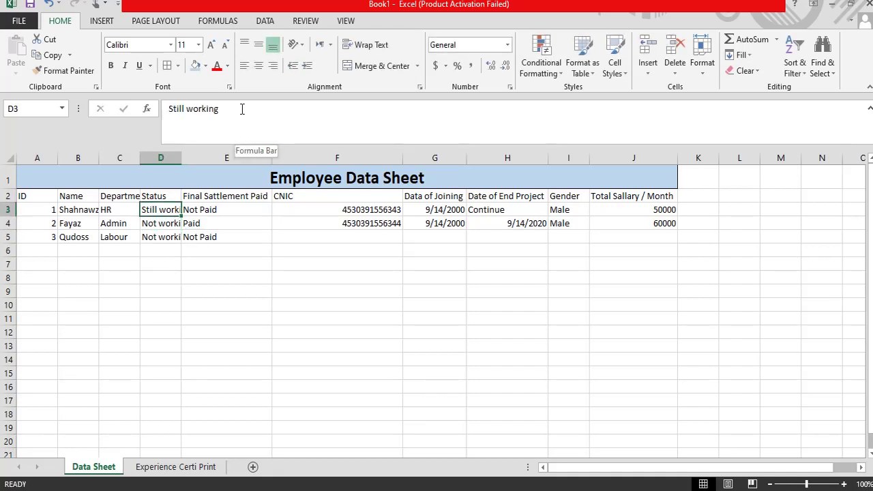
pyautogui.press('Up')
pyautogui.press('Down')
pyautogui.press('Down')
pyautogui.press('Down')
# Step: Copy the CNIC number and joining date 9/14/2000 down into row 5
pyautogui.press('Right')
pyautogui.press('Right')
pyautogui.press('Right')
pyautogui.press('Left')
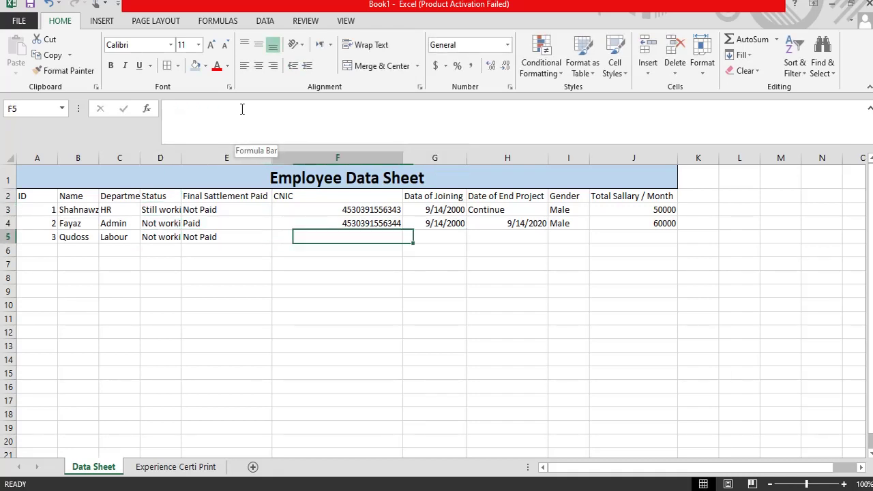
pyautogui.hotkey('ctrl', 'd')
pyautogui.press('Right')
pyautogui.press('Right')
pyautogui.press('Right')
pyautogui.press('Left')
pyautogui.press('Left')
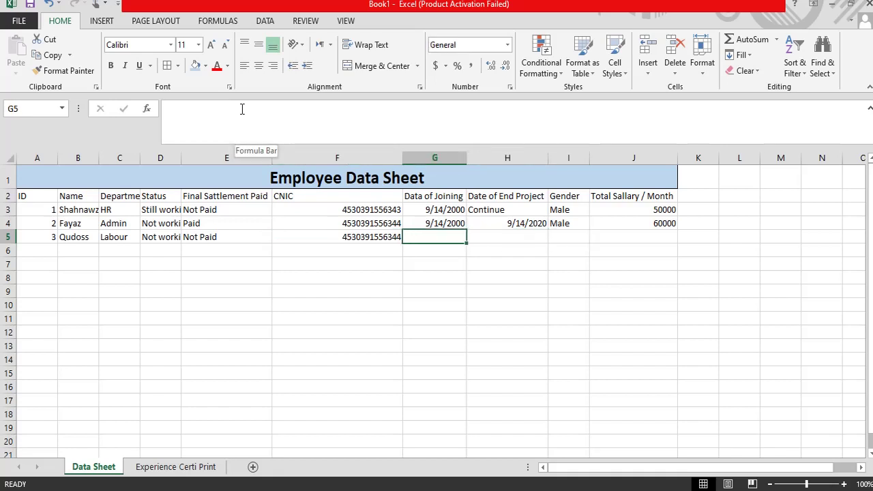
pyautogui.press('Left')
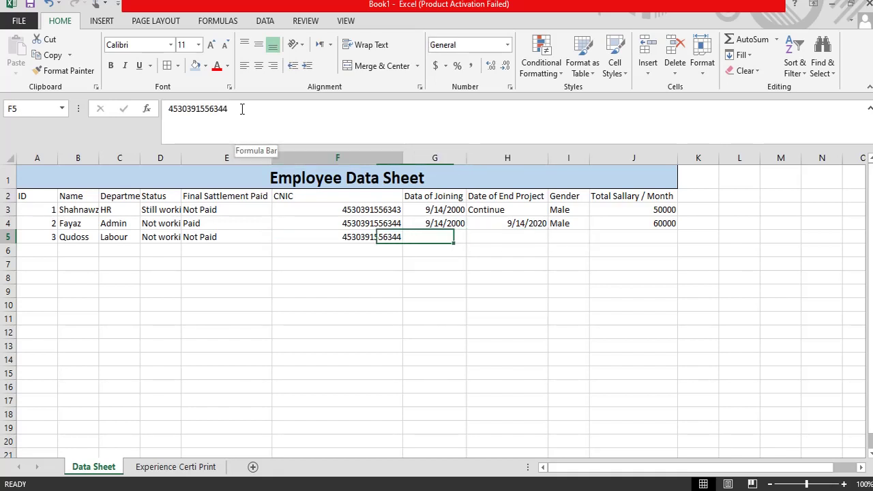
pyautogui.press('Left')
pyautogui.press('Left')
pyautogui.press('Left')
pyautogui.press('Left')
pyautogui.press('Right')
pyautogui.press('Right')
pyautogui.press('Right')
pyautogui.press('Right')
pyautogui.press('Right')
pyautogui.press('Right')
pyautogui.press('Left')
pyautogui.press('Left')
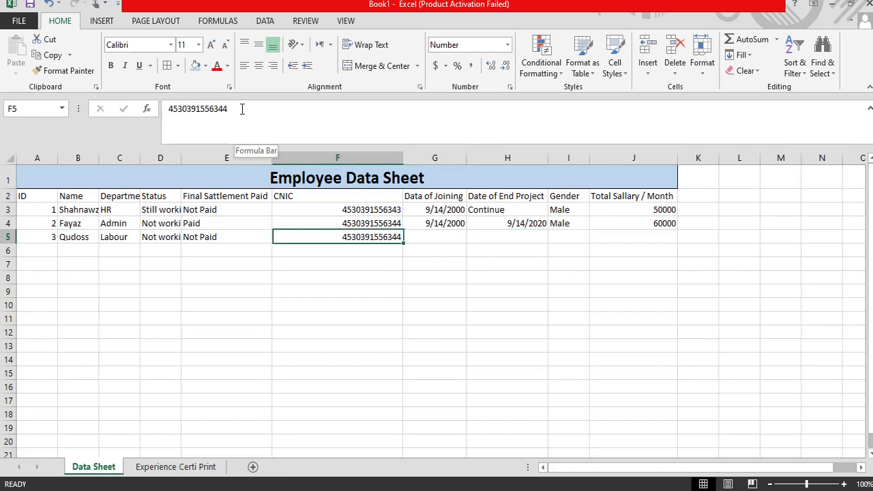
pyautogui.press('Right')
pyautogui.hotkey('ctrl', 'd')
pyautogui.press('Right')
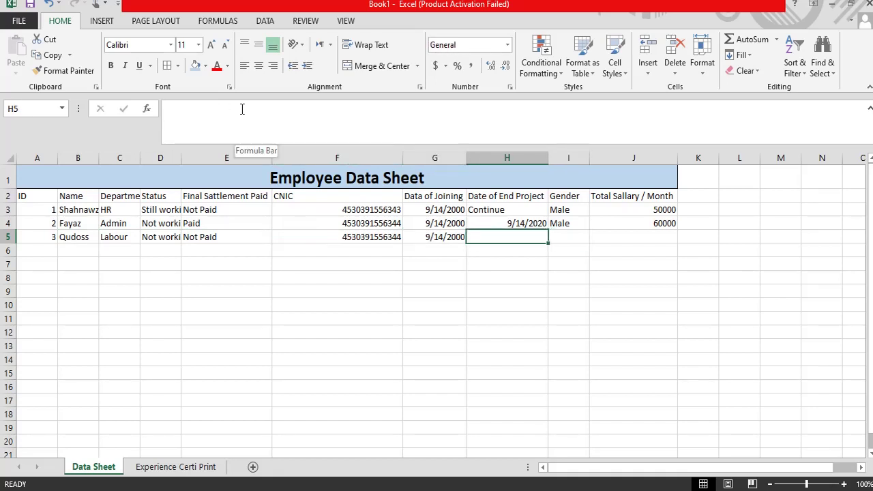
# Step: Bring the end date down from above and change it to 9/14/2018
pyautogui.press('Up')
pyautogui.press('Down')
pyautogui.press('Left')
pyautogui.press('Left')
pyautogui.press('Left')
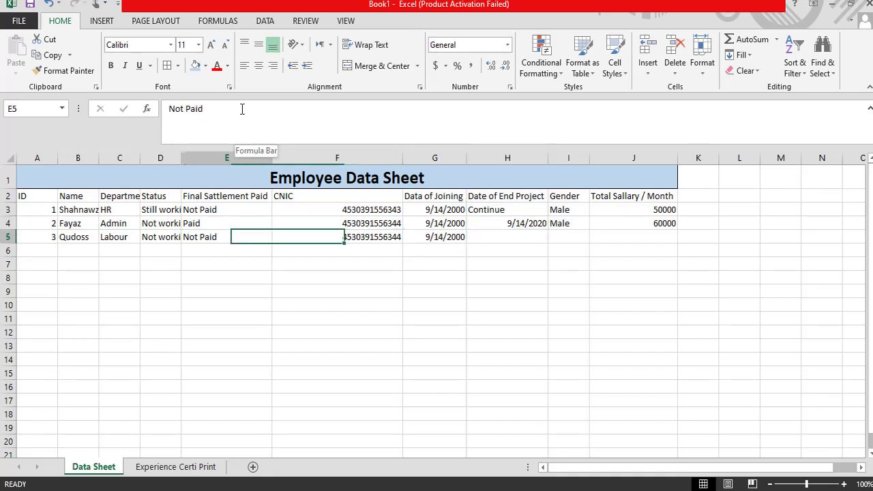
pyautogui.press('Left')
pyautogui.press('Left')
pyautogui.press('Left')
pyautogui.press('Right')
pyautogui.press('Right')
pyautogui.press('Right')
pyautogui.press('Right')
pyautogui.press('Right')
pyautogui.press('Right')
pyautogui.press('Right')
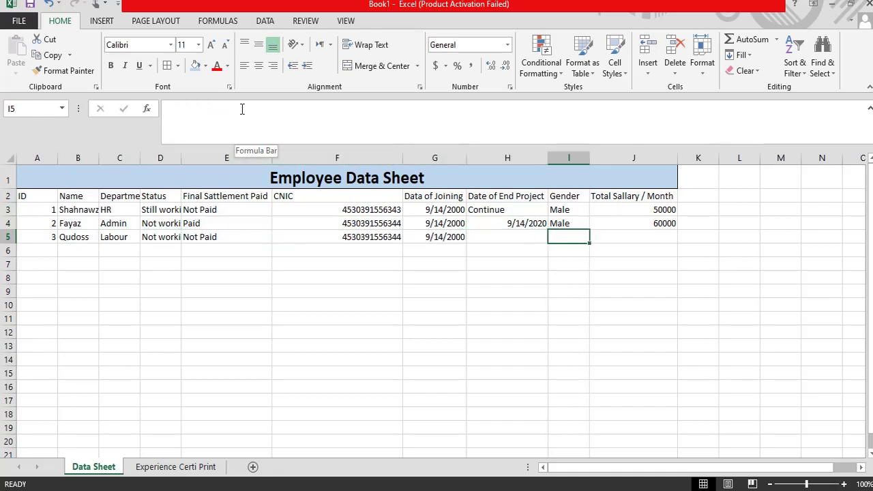
pyautogui.press('Left')
pyautogui.hotkey('ctrl', "'")
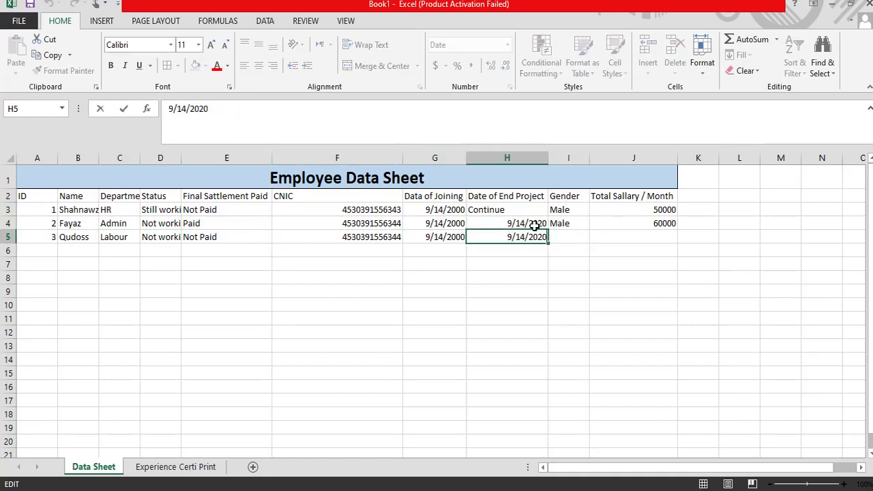
pyautogui.press('BackSpace')
pyautogui.press('BackSpace')
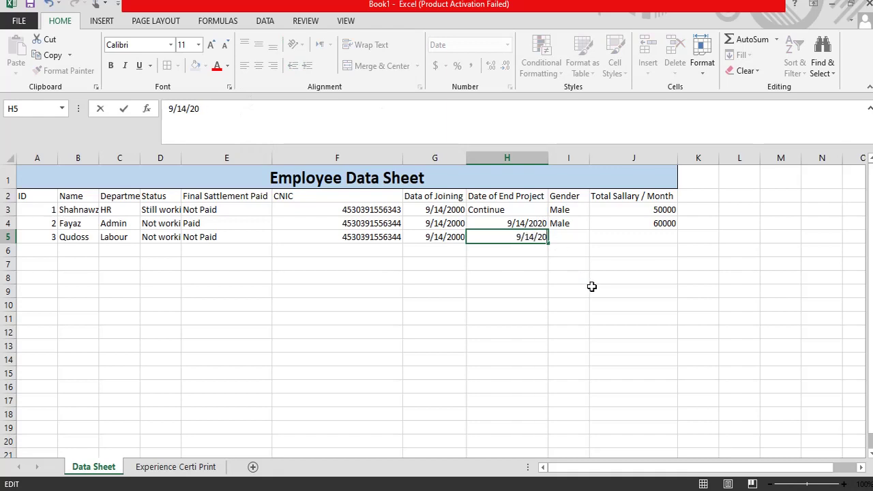
pyautogui.write('18\\')
pyautogui.press('Return')
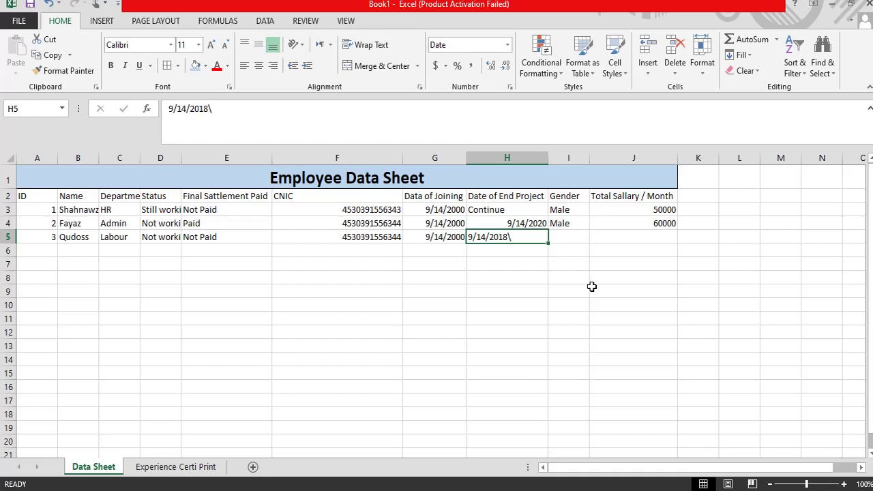
pyautogui.press('F2')
pyautogui.press('Return')
# Step: Enter gender Male and monthly salary 7000 for the third employee
pyautogui.press('Up')
pyautogui.press('Right')
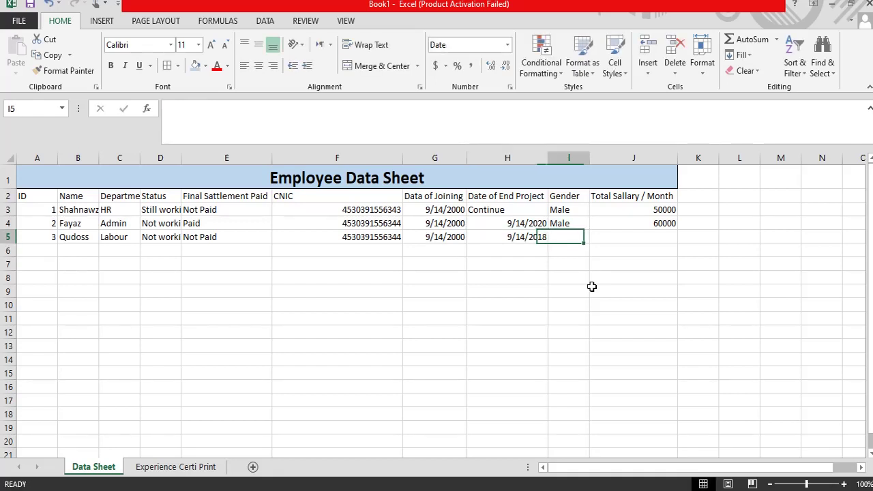
pyautogui.write('Male')
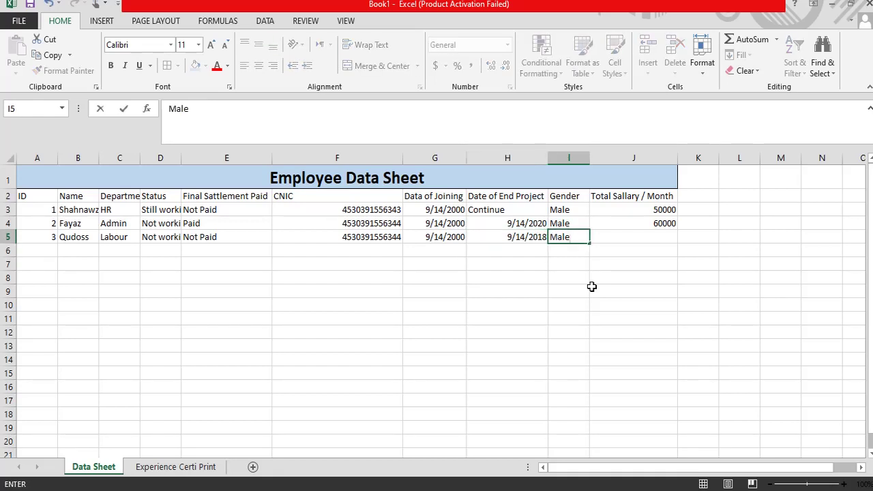
pyautogui.press('Tab')
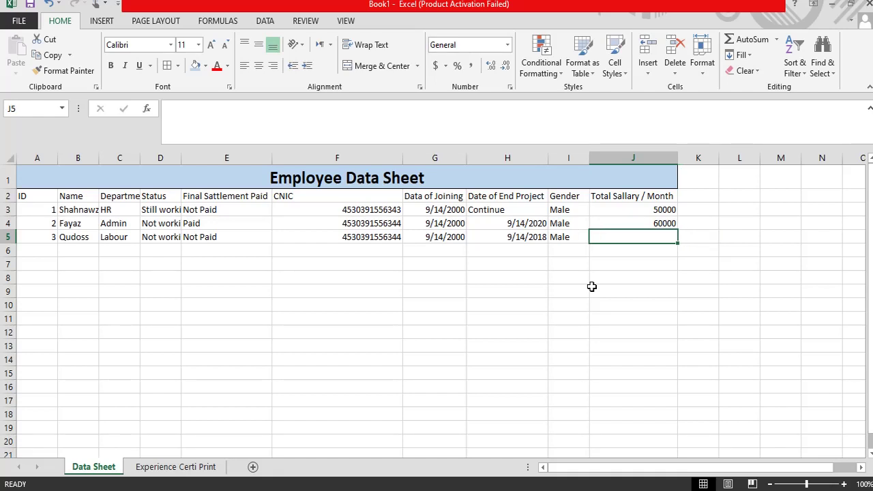
pyautogui.write('7000')
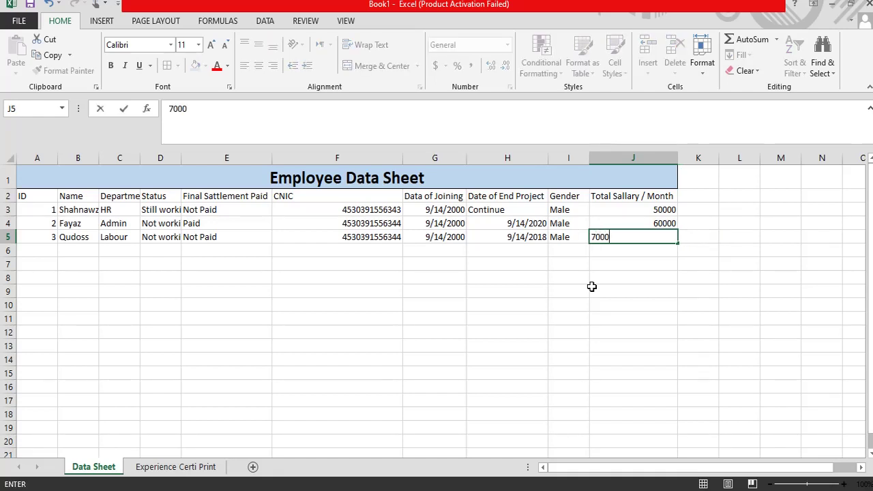
pyautogui.press('Return')
pyautogui.press('Left')
pyautogui.press('Left')
pyautogui.press('Left')
pyautogui.press('Left')
pyautogui.press('Left')
pyautogui.press('Left')
pyautogui.press('Left')
pyautogui.press('Left')
pyautogui.press('Left')
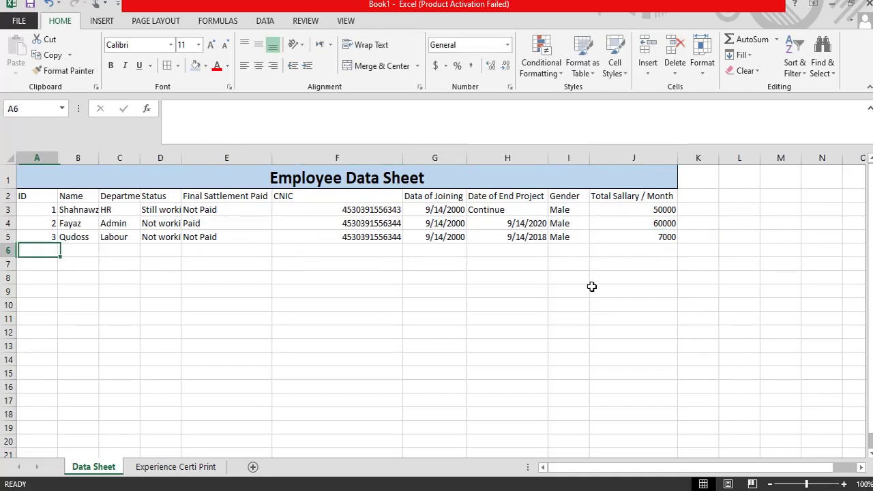
# Step: Enter ID 4, the employee's name and department Labour in row 6
pyautogui.write('4')
pyautogui.press('Tab')
pyautogui.write('Ai')
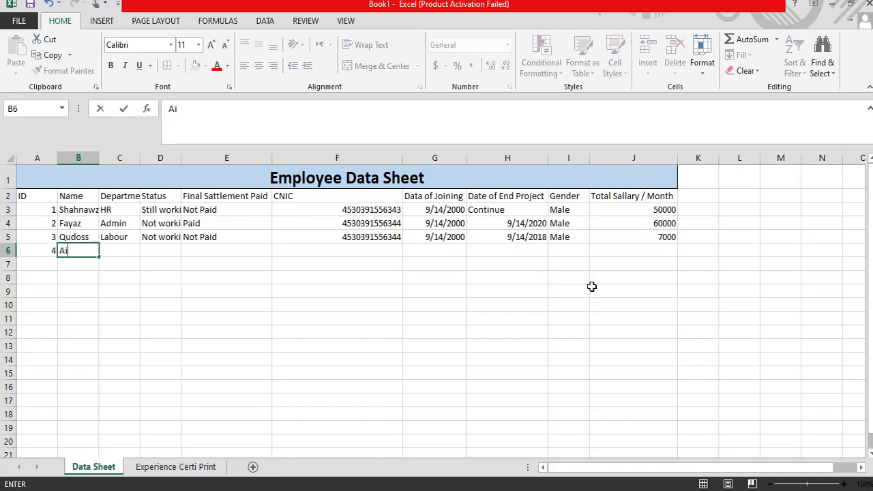
pyautogui.press('Up')
pyautogui.press('Right')
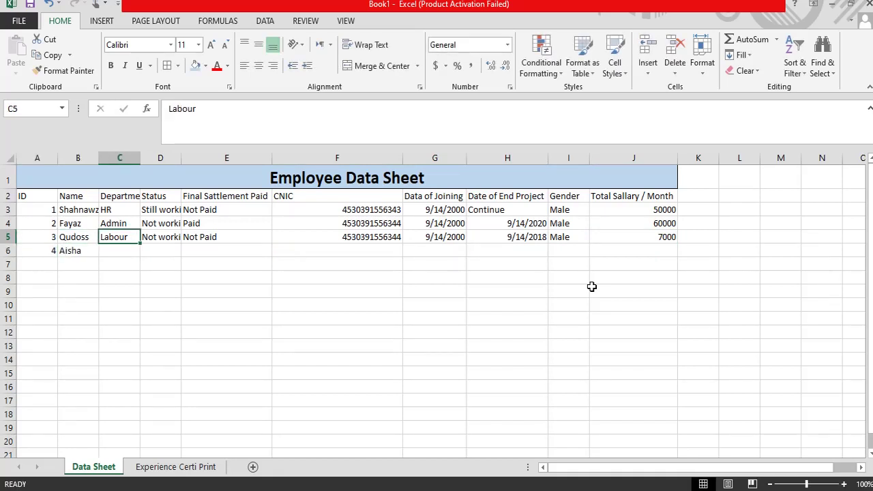
pyautogui.press('Down')
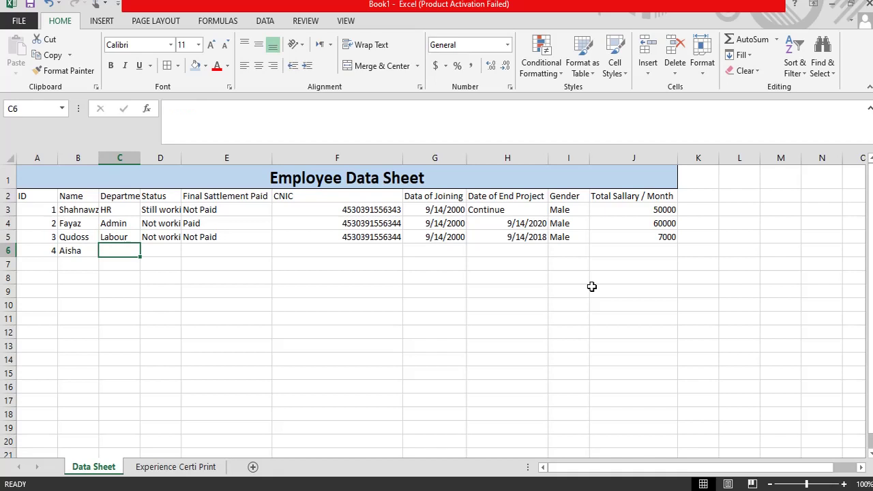
pyautogui.write('Labour')
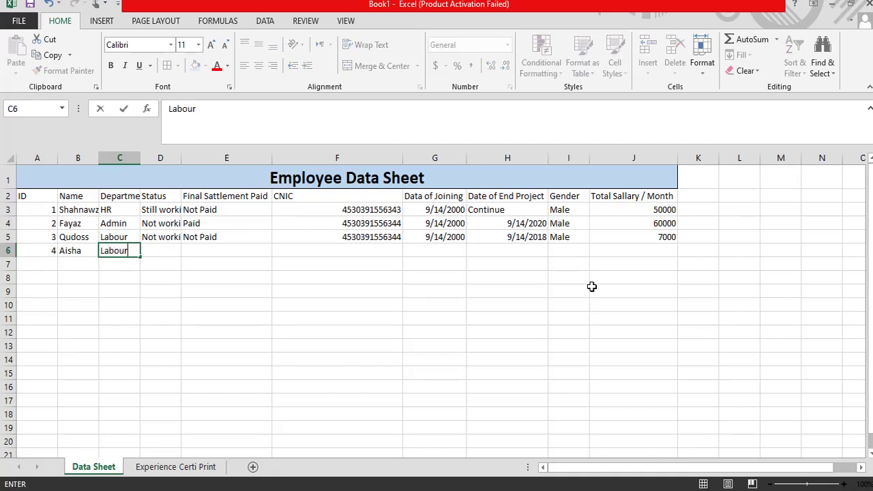
pyautogui.press('Return')
# Step: Set row 6's status to Still working and final settlement to Not Paid
pyautogui.press('Up')
pyautogui.press('Right')
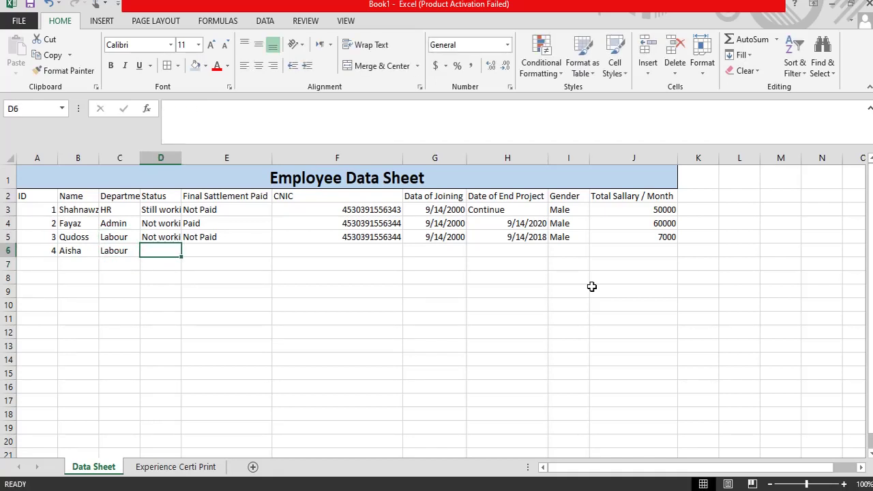
pyautogui.write('Still working')
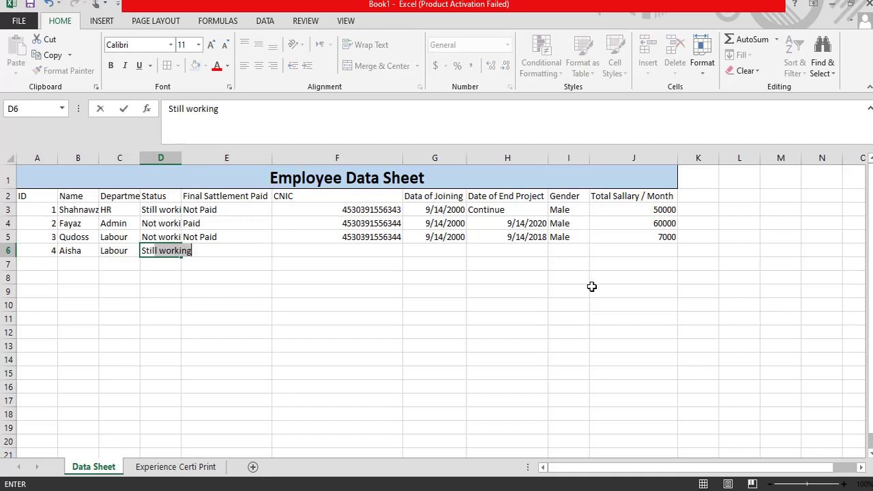
pyautogui.press('Right')
pyautogui.press('Right')
pyautogui.press('Left')
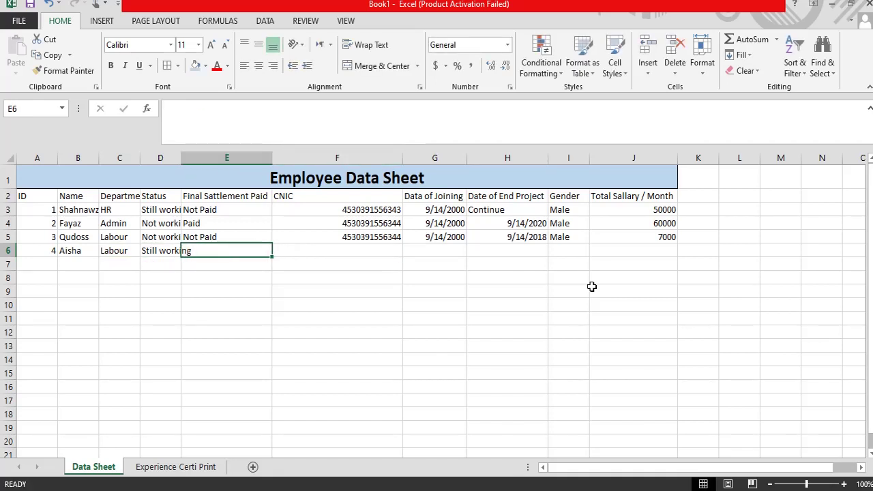
pyautogui.write('Not Paid')
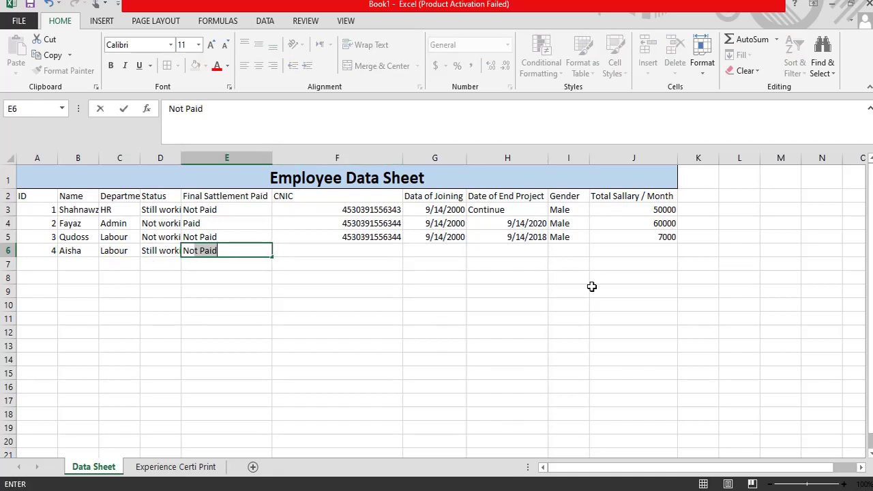
pyautogui.press('Return')
# Step: Copy the CNIC number from row 5 and change its last digit to 7
pyautogui.press('Up')
pyautogui.press('Up')
pyautogui.press('Right')
pyautogui.press('Right')
pyautogui.press('Down')
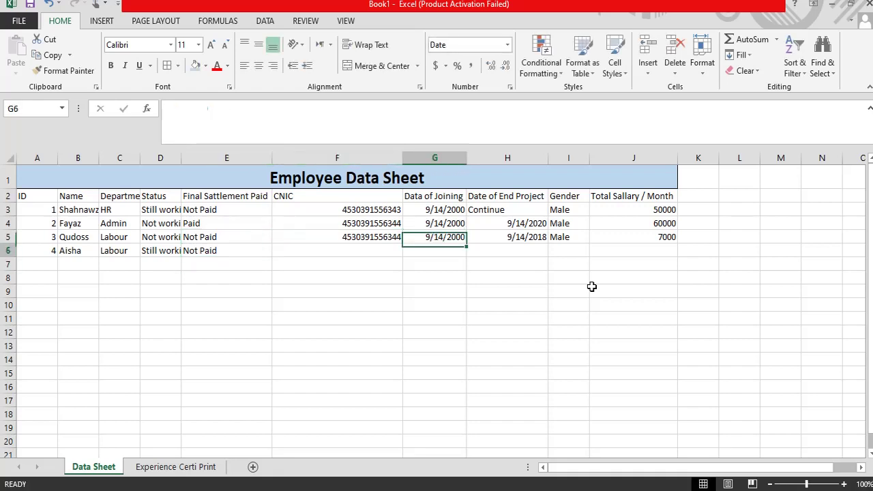
pyautogui.press('Left')
pyautogui.hotkey('ctrl', 'd')
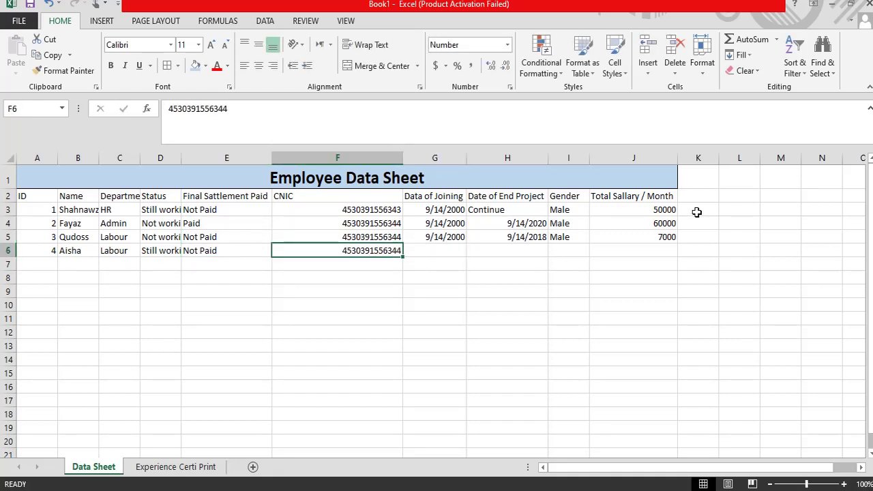
pyautogui.click(228, 108)
pyautogui.press('BackSpace')
pyautogui.write('7')
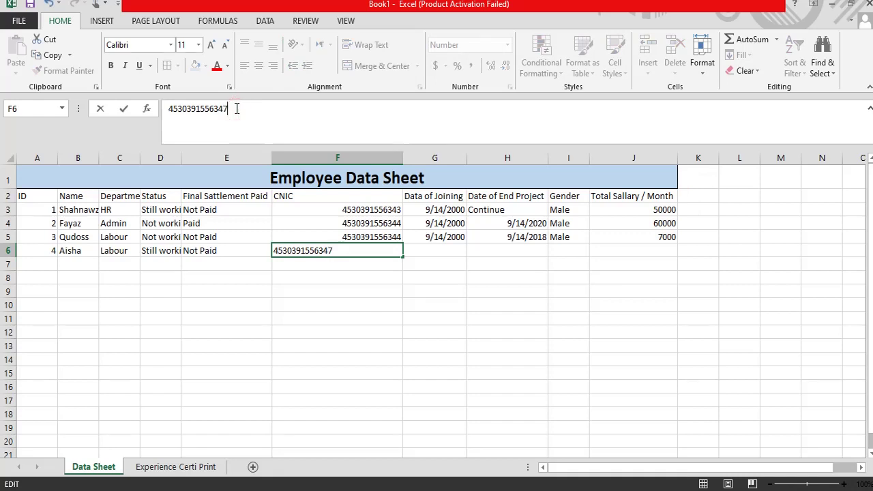
pyautogui.press('Return')
# Step: Copy the joining date 9/14/2000 down and mark the end project as Continue
pyautogui.press('Up')
pyautogui.press('Right')
pyautogui.press('Right')
pyautogui.press('Left')
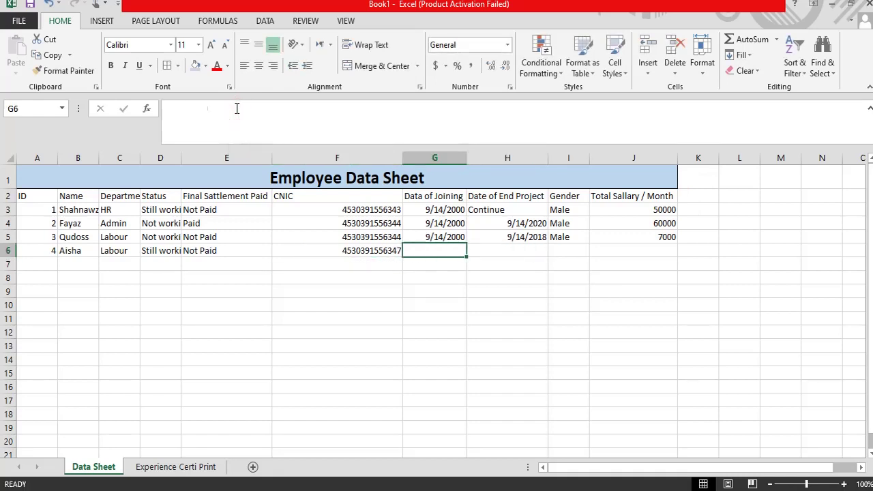
pyautogui.hotkey('ctrl', 'd')
pyautogui.press('Right')
pyautogui.press('Right')
pyautogui.press('Left')
pyautogui.press('Left')
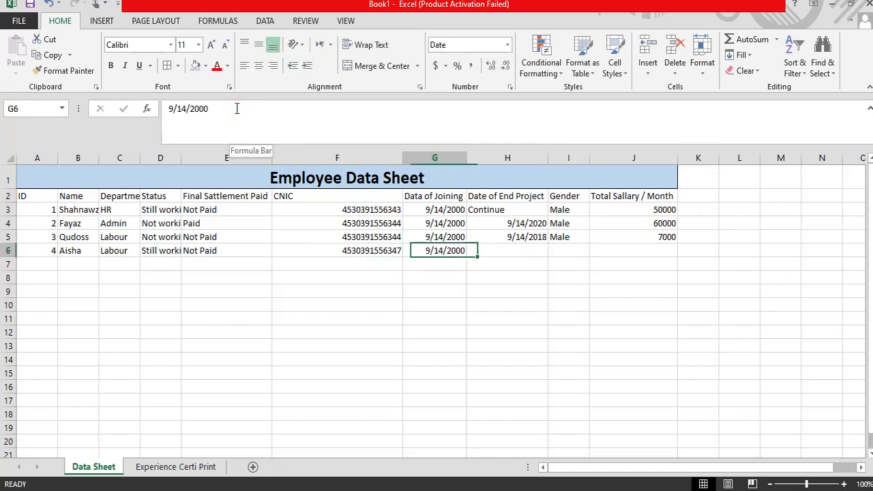
pyautogui.press('Right')
pyautogui.write('Continue')
pyautogui.press('Return')
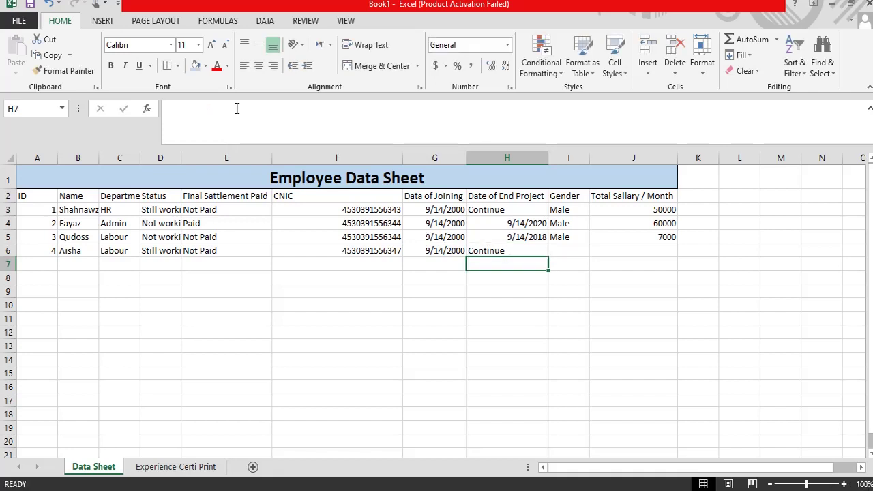
# Step: Enter gender Female and monthly salary 50000 for the fourth employee
pyautogui.press('Up')
pyautogui.press('Right')
pyautogui.write('F')
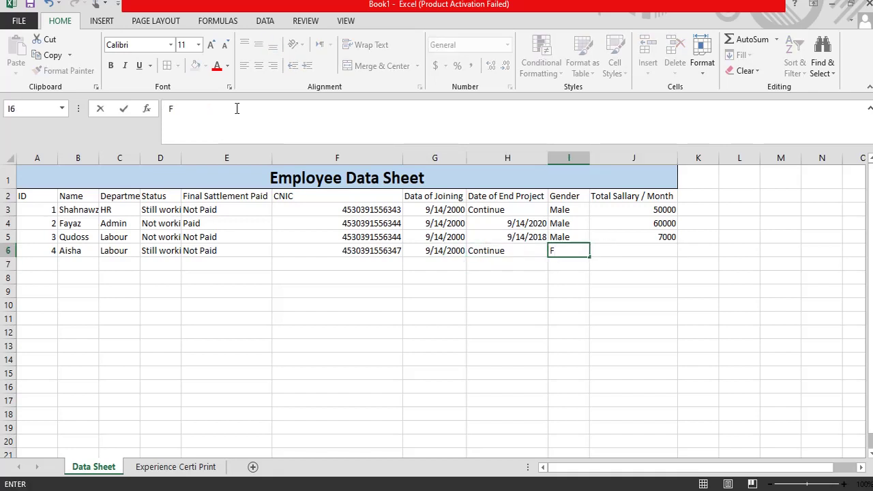
pyautogui.write('emale')
pyautogui.press('Right')
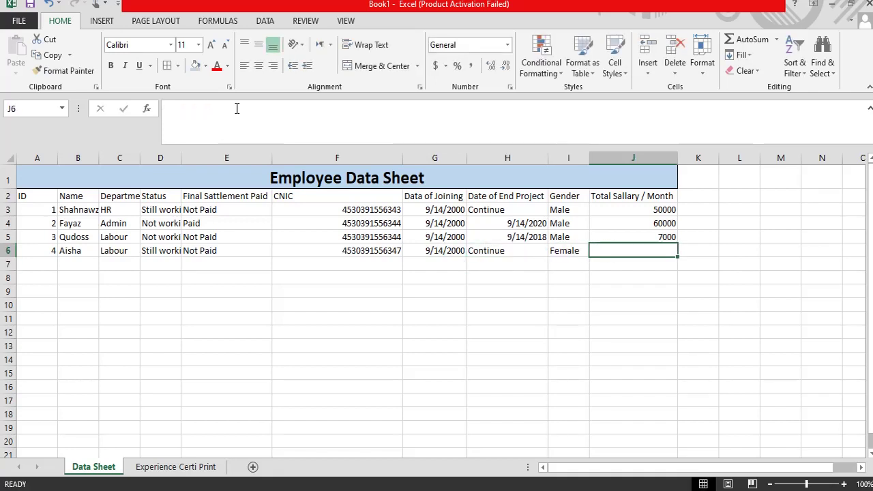
pyautogui.write('500')
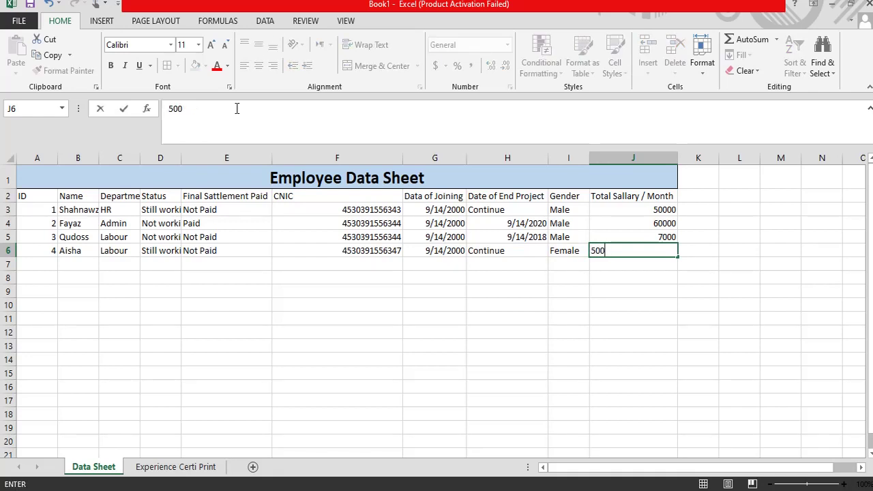
pyautogui.press('Return')
# Step: Correct the third employee's salary in J5 to 70000
pyautogui.press('Up')
pyautogui.press('Up')
pyautogui.press('Right')
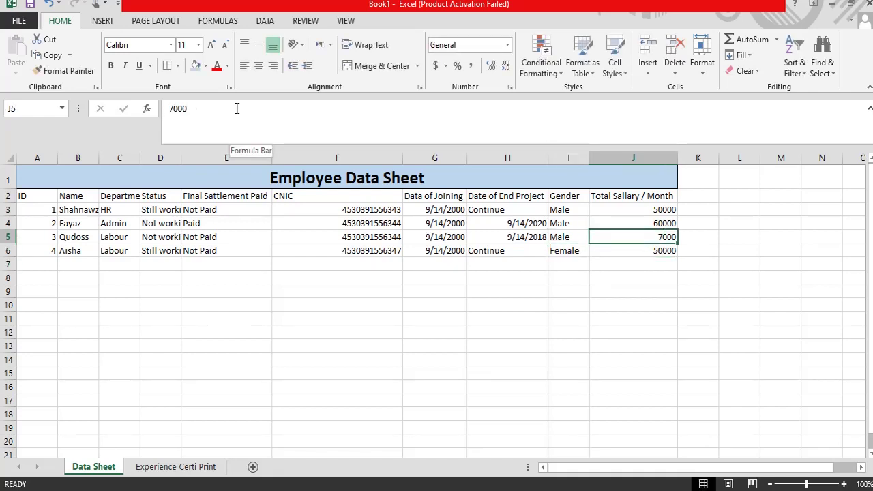
pyautogui.write('70')
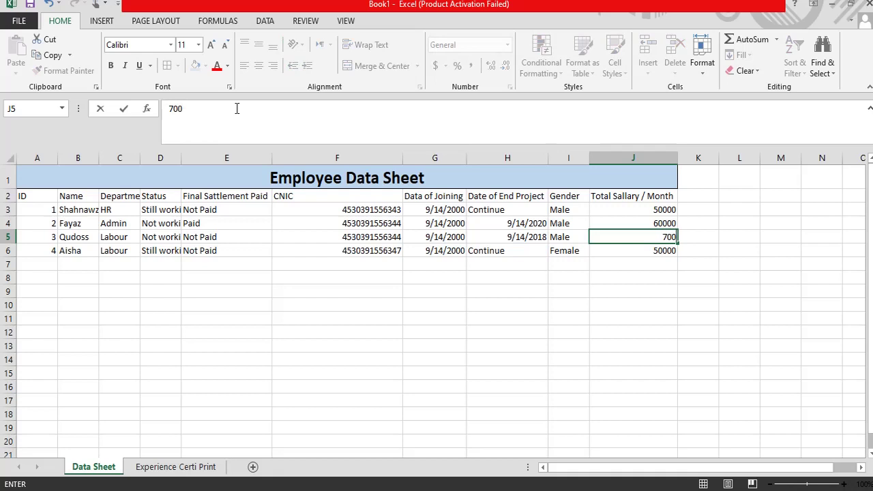
pyautogui.press('Return')
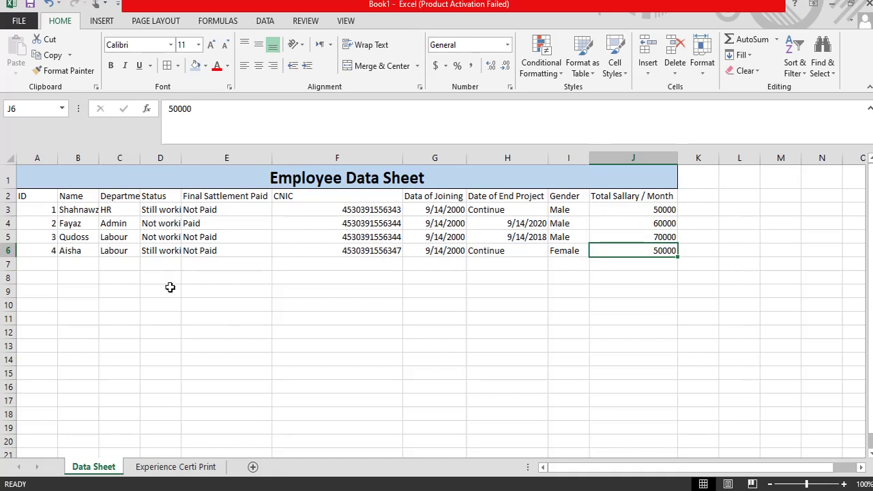
pyautogui.moveTo(24, 197); pyautogui.dragTo(632, 248)
pyautogui.click(169, 65)
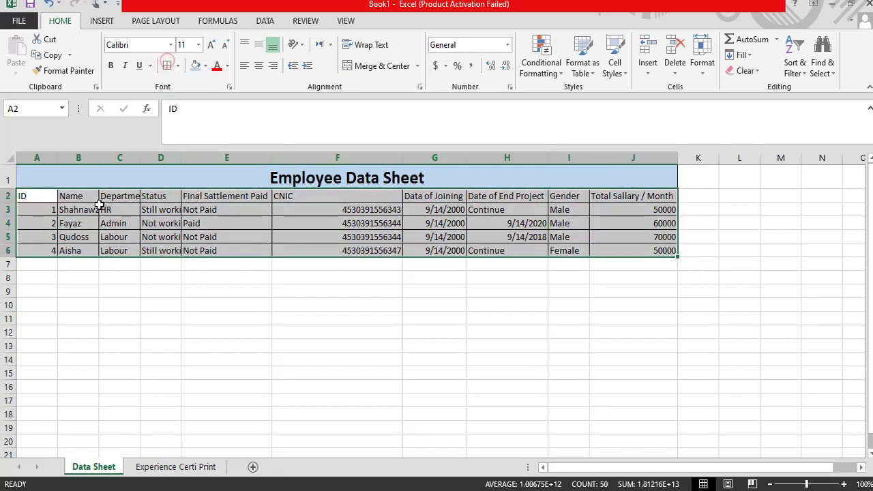
pyautogui.click(99, 204)
pyautogui.moveTo(33, 197); pyautogui.dragTo(640, 194)
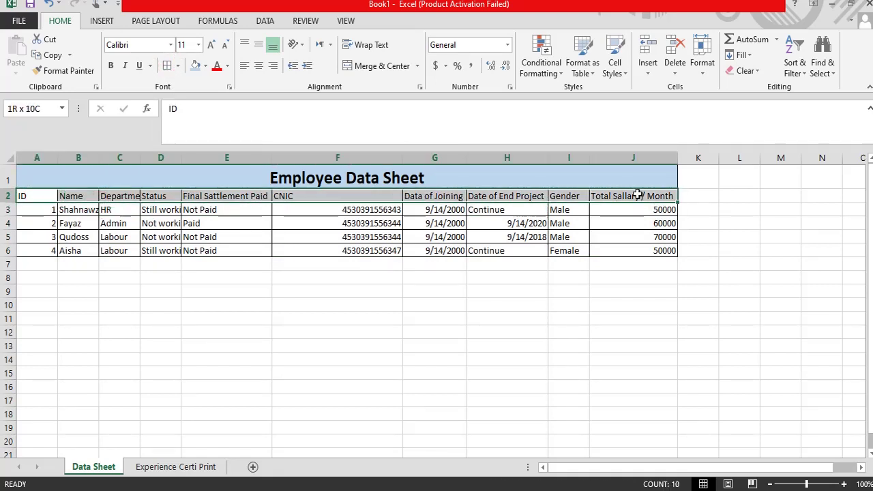
pyautogui.click(112, 66)
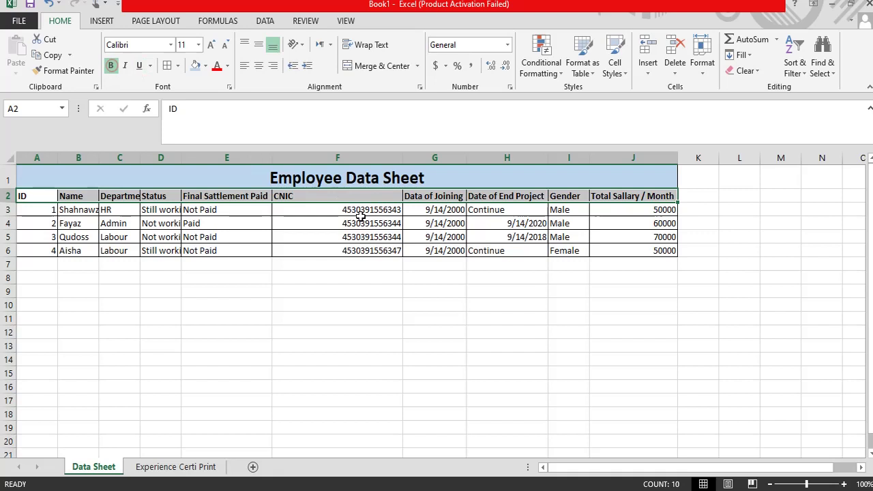
pyautogui.click(206, 67)
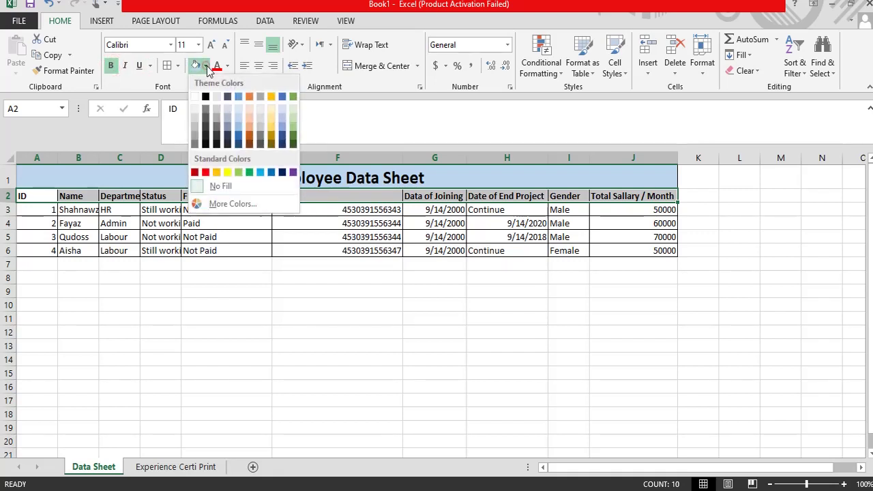
pyautogui.click(271, 132)
pyautogui.click(292, 300)
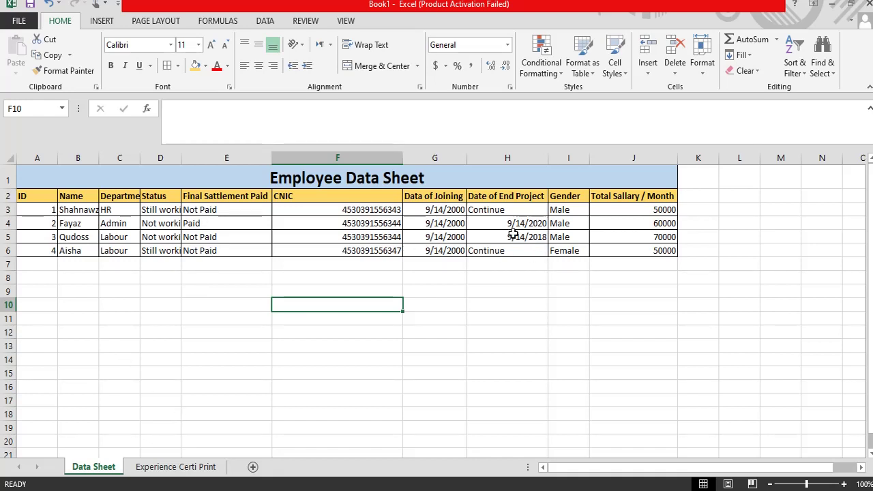
pyautogui.click(483, 219)
pyautogui.click(482, 237)
pyautogui.click(478, 225)
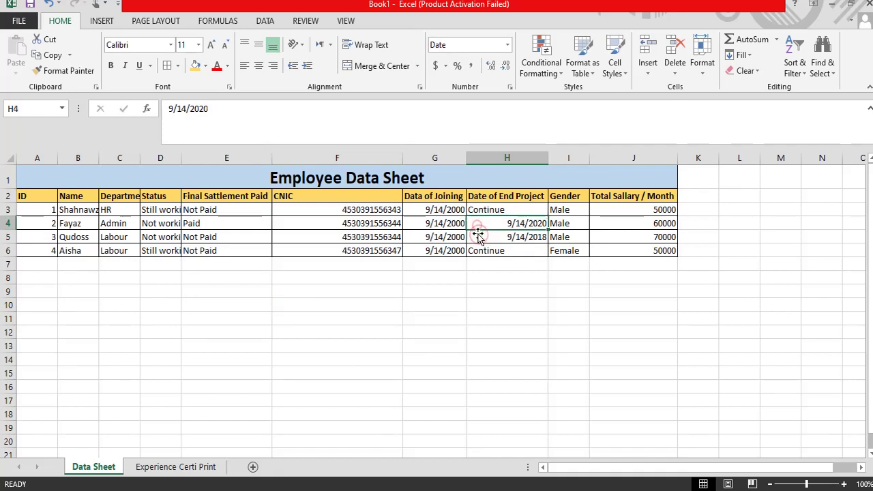
pyautogui.click(479, 236)
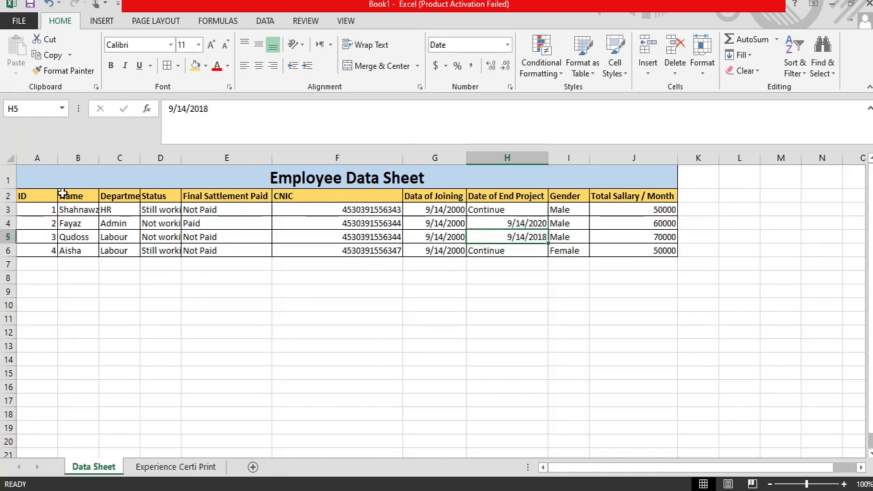
pyautogui.click(293, 223)
pyautogui.click(232, 209)
pyautogui.click(118, 225)
pyautogui.click(71, 211)
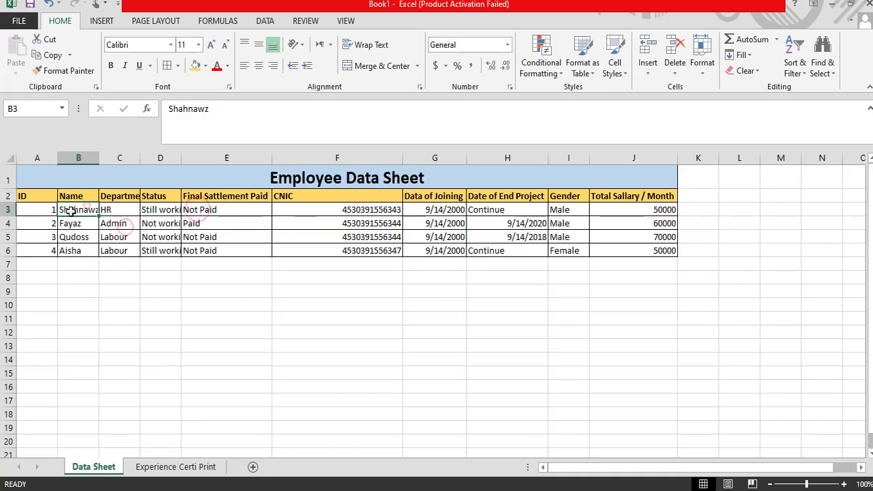
pyautogui.click(68, 224)
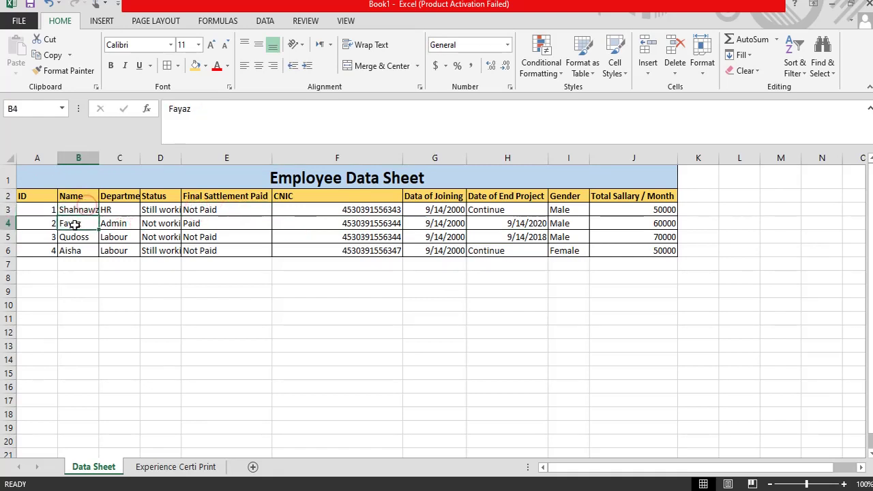
# Step: Merge A1:H2 on the Experience Certi Print sheet and fill it yellow-orange
pyautogui.click(176, 467)
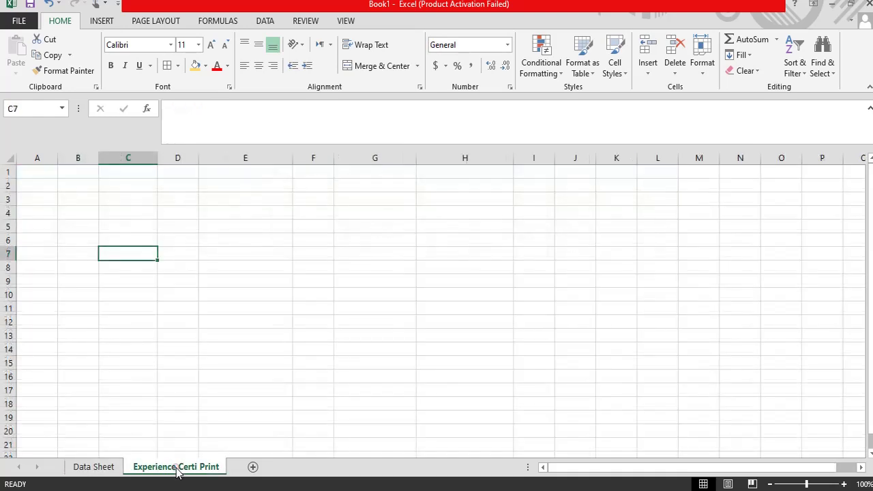
pyautogui.click(152, 185)
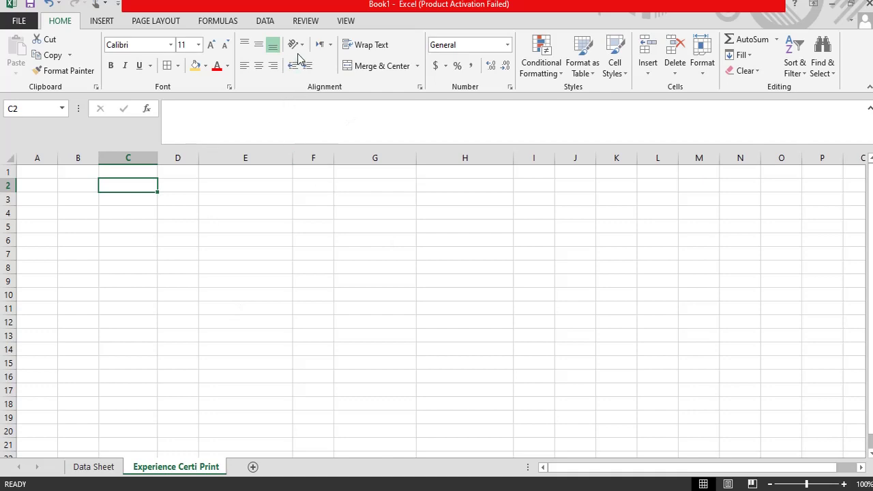
pyautogui.click(118, 242)
pyautogui.click(206, 212)
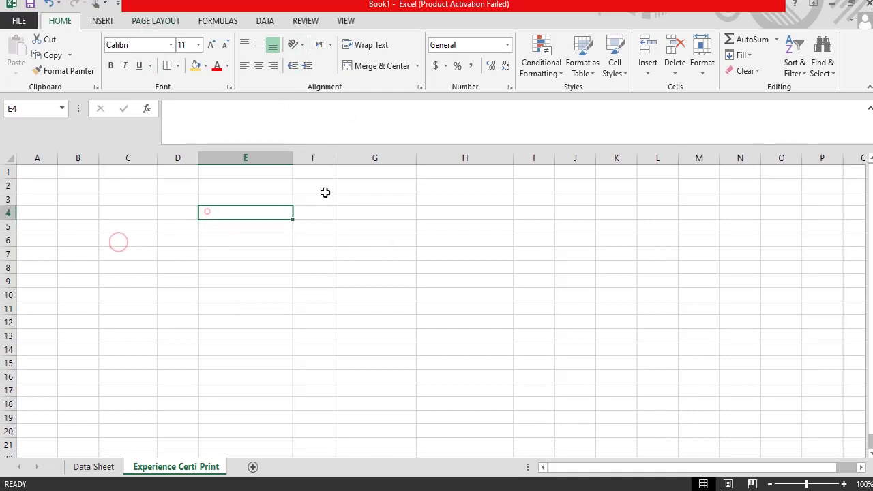
pyautogui.moveTo(39, 173); pyautogui.dragTo(449, 179)
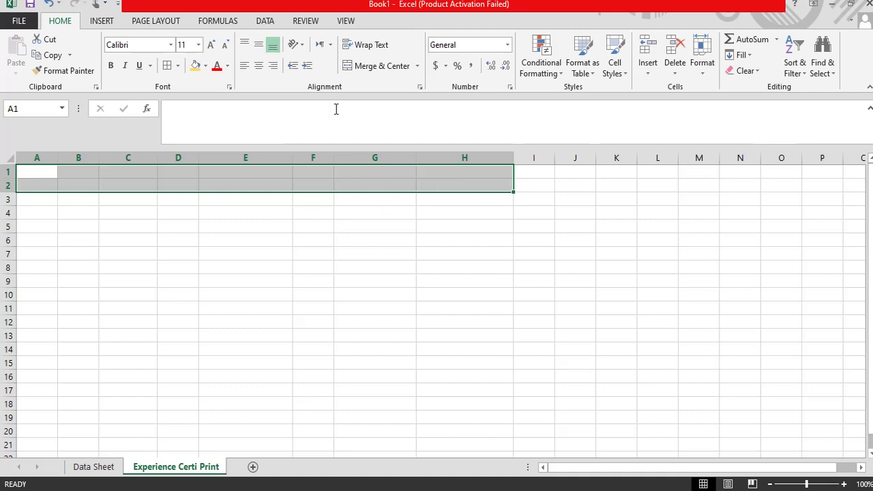
pyautogui.click(372, 68)
pyautogui.click(195, 65)
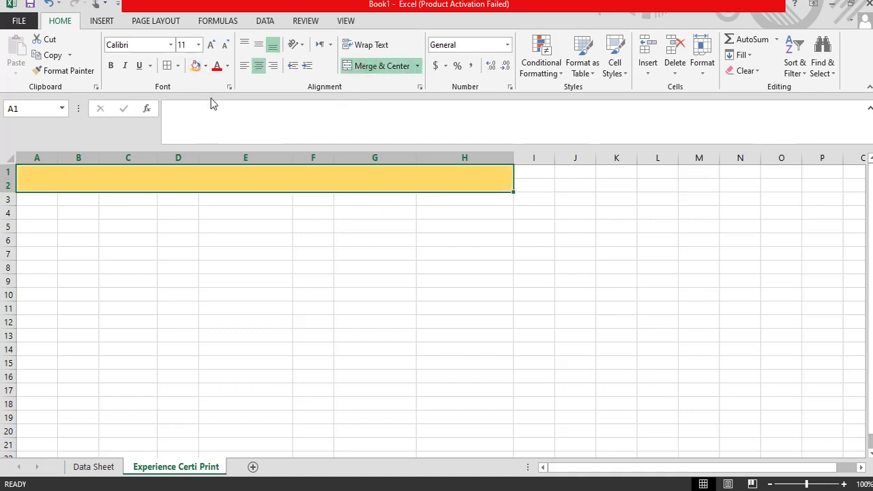
# Step: Type the title 'Experience Certifcate' in the merged cell and enlarge its font
pyautogui.click(233, 177)
pyautogui.write('Exp')
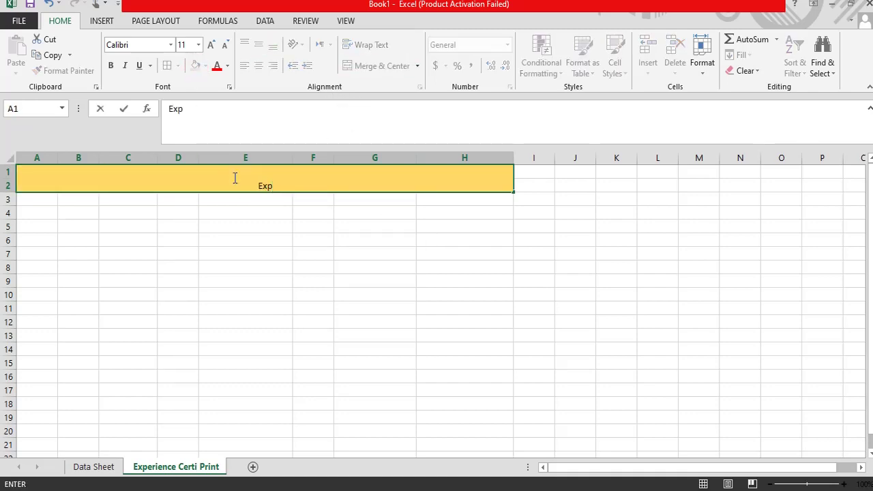
pyautogui.write('erience ')
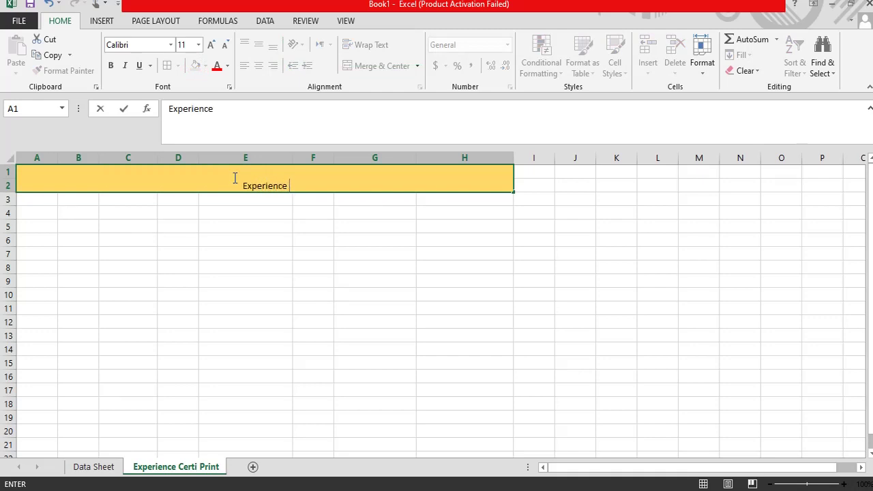
pyautogui.write('Certifcate')
pyautogui.hotkey('ctrl', 'Return')
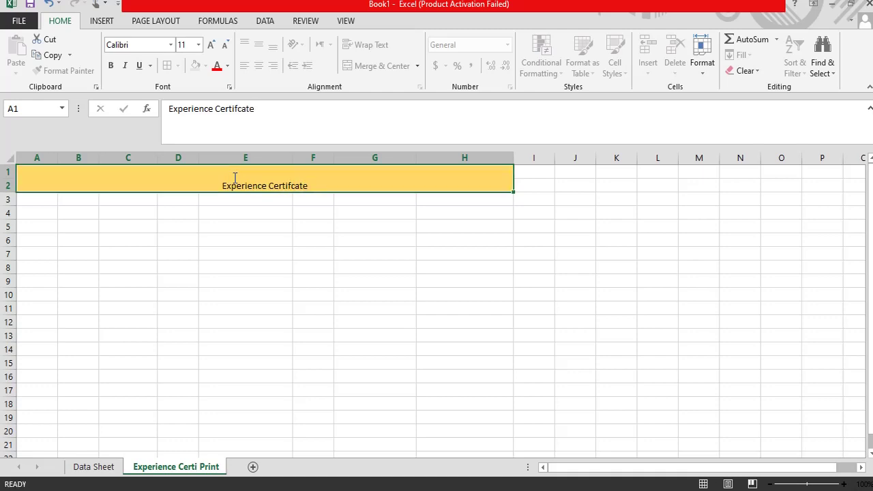
pyautogui.press('Return')
pyautogui.click(239, 180)
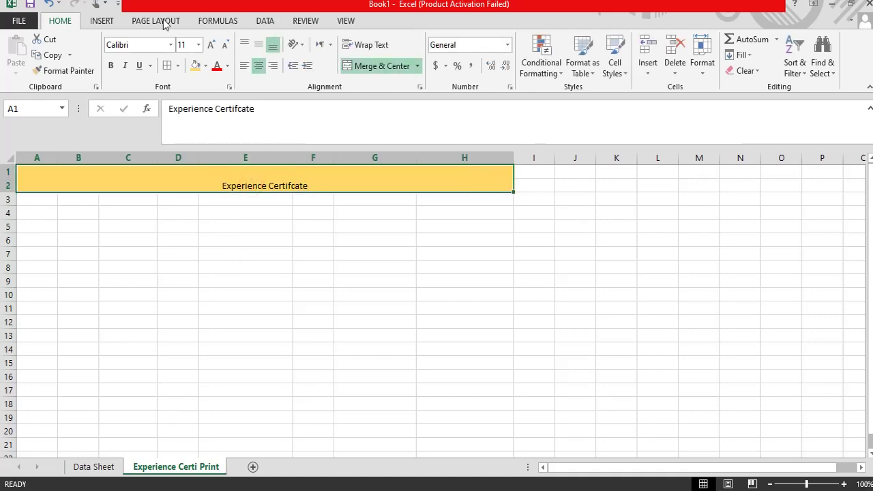
pyautogui.click(211, 44)
pyautogui.click(211, 44)
pyautogui.click(211, 44)
pyautogui.click(211, 44)
pyautogui.click(211, 44)
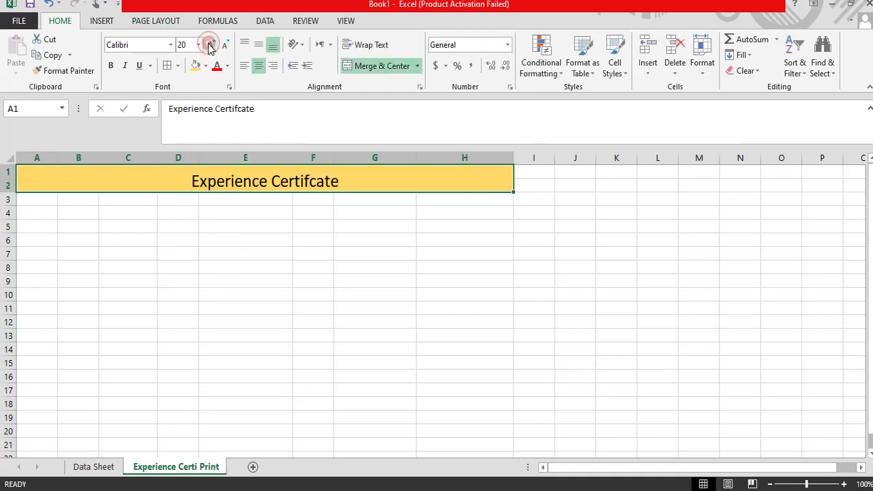
# Step: Bold the certificate title and enter a date: label in G3
pyautogui.click(111, 65)
pyautogui.click(212, 238)
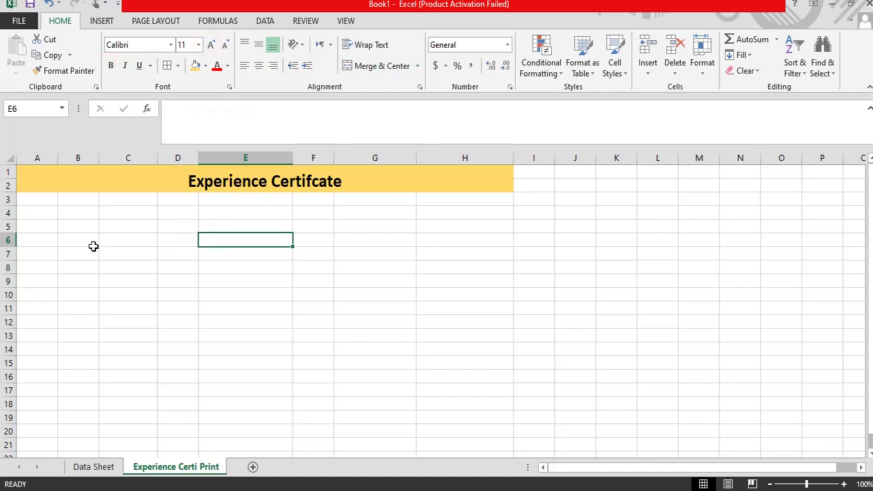
pyautogui.click(376, 200)
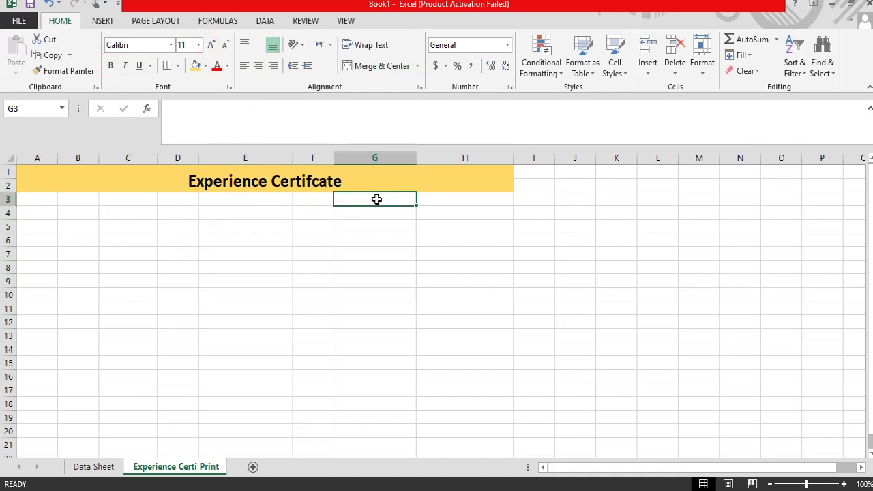
pyautogui.write('date:')
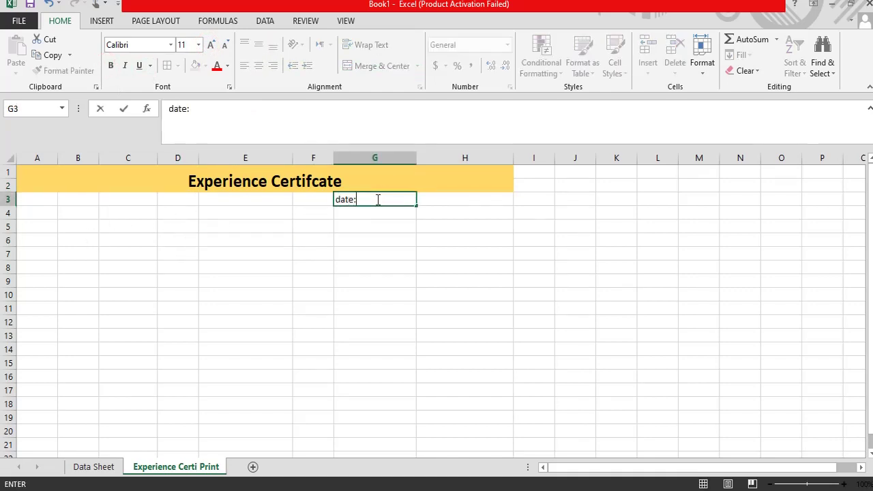
pyautogui.press('Tab')
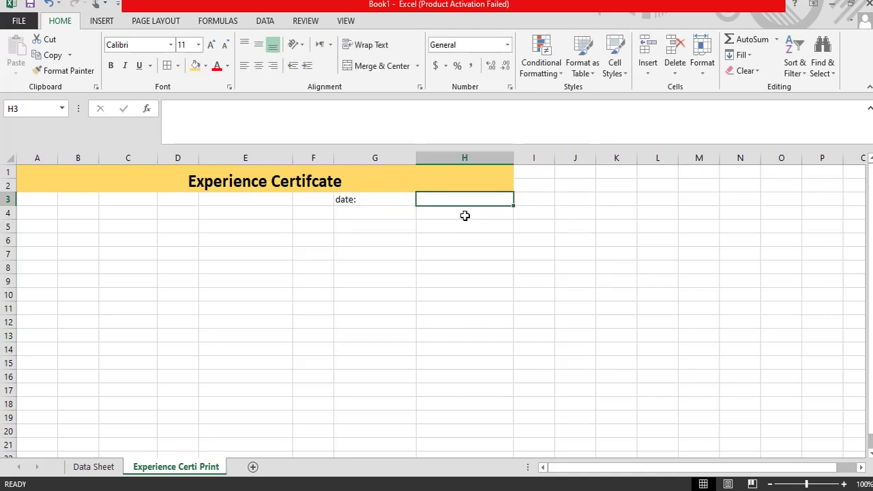
# Step: Enter 9/14/2020 in H3 and retype the G3 label as 'Date:'
pyautogui.write('9/14/2020')
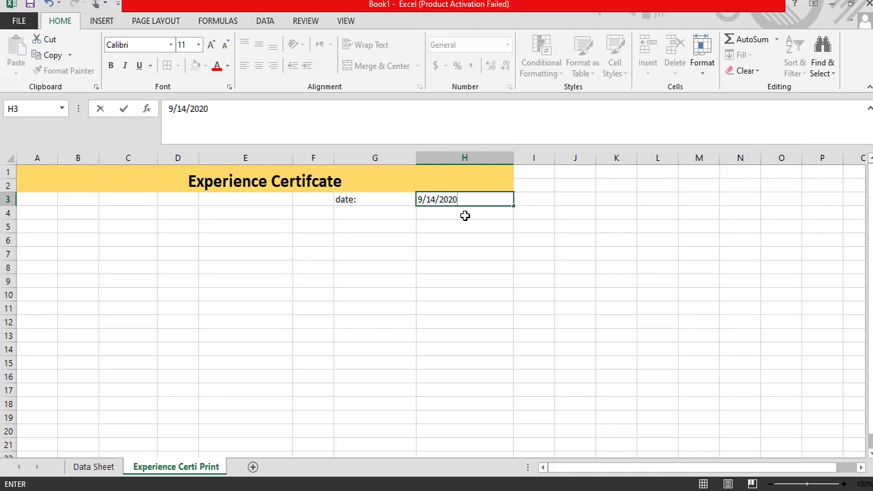
pyautogui.press('Return')
pyautogui.press('Up')
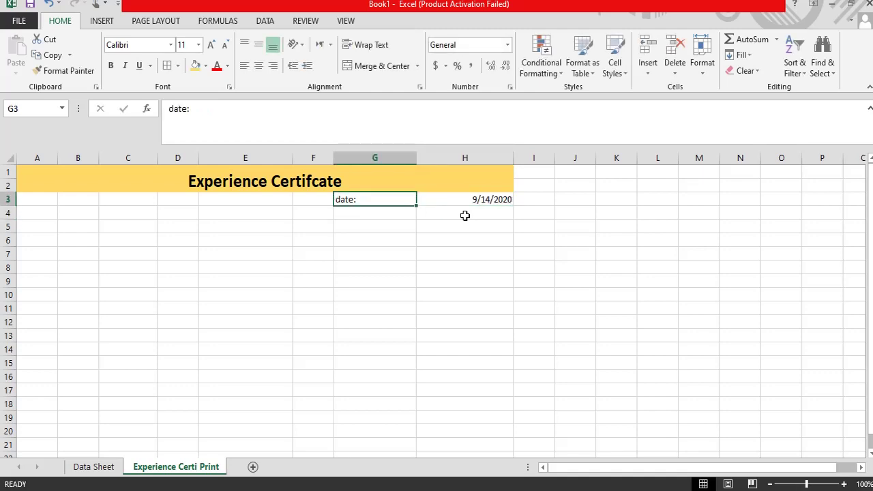
pyautogui.write('Da')
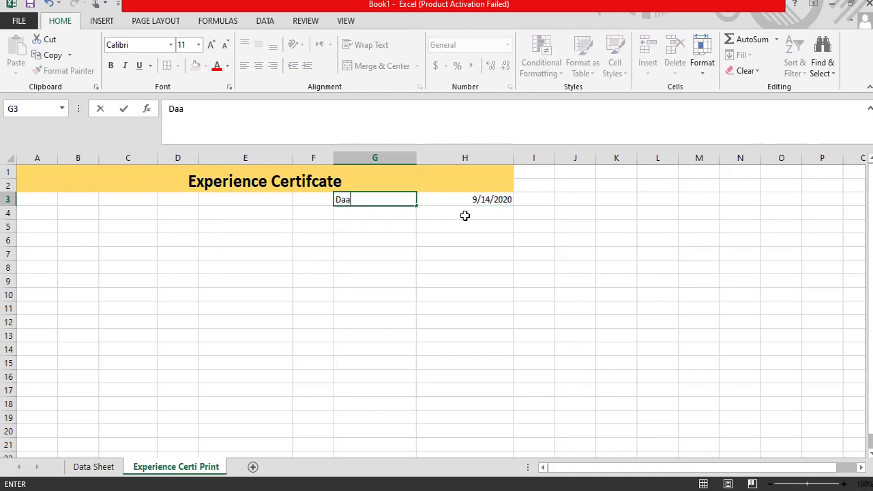
pyautogui.press('Return')
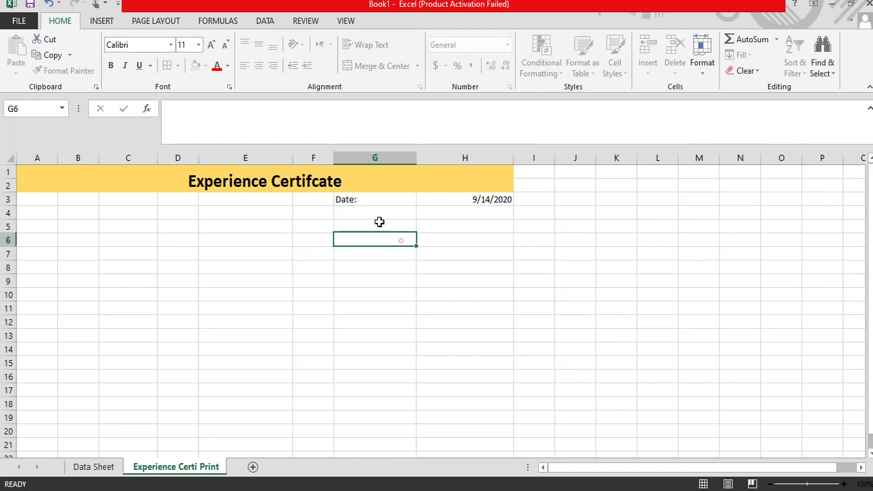
# Step: Shrink the G3:H3 date row text to 8 point and add cell borders
pyautogui.moveTo(408, 200); pyautogui.dragTo(449, 200)
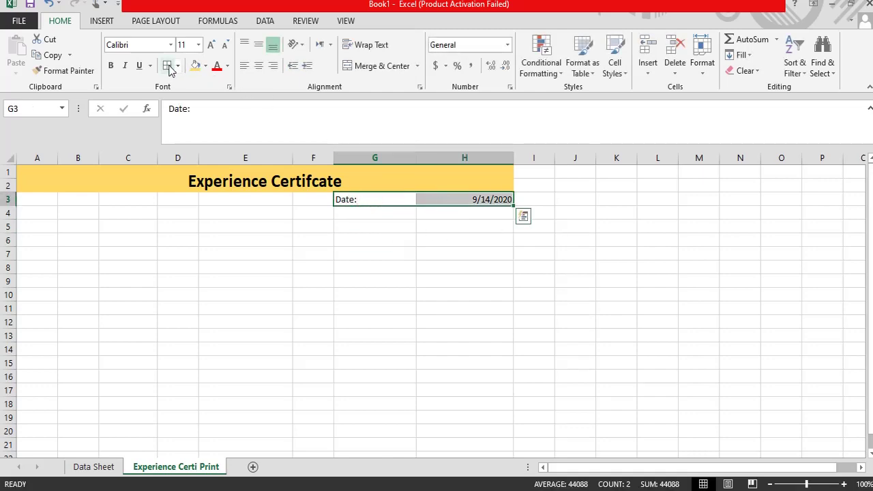
pyautogui.click(226, 45)
pyautogui.click(226, 45)
pyautogui.click(380, 238)
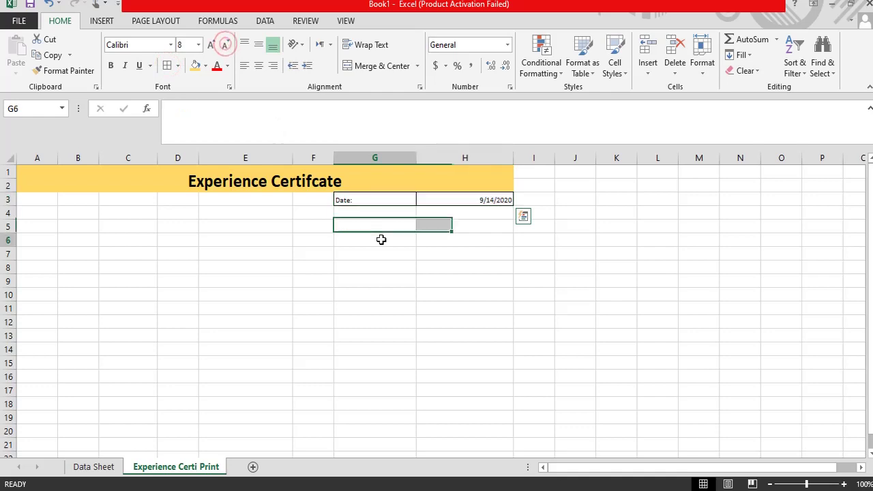
pyautogui.click(237, 231)
# Step: Put a thick box border around the Experience Certifcate title
pyautogui.click(232, 187)
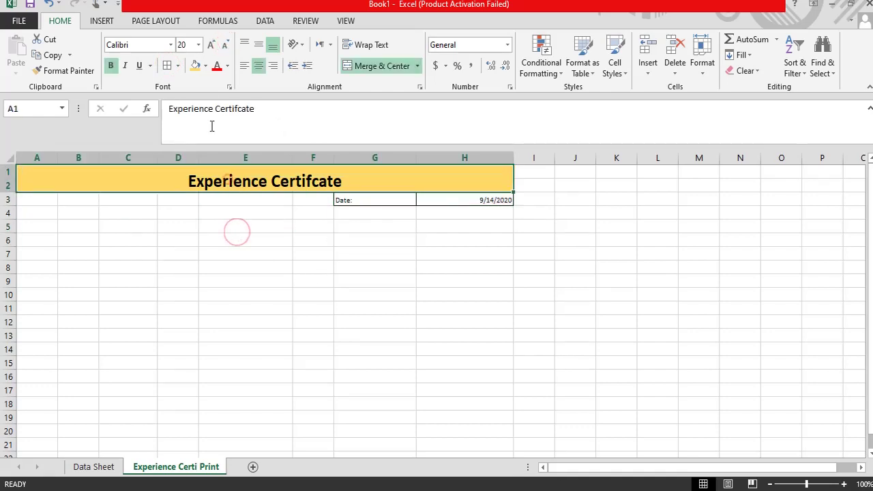
pyautogui.click(179, 65)
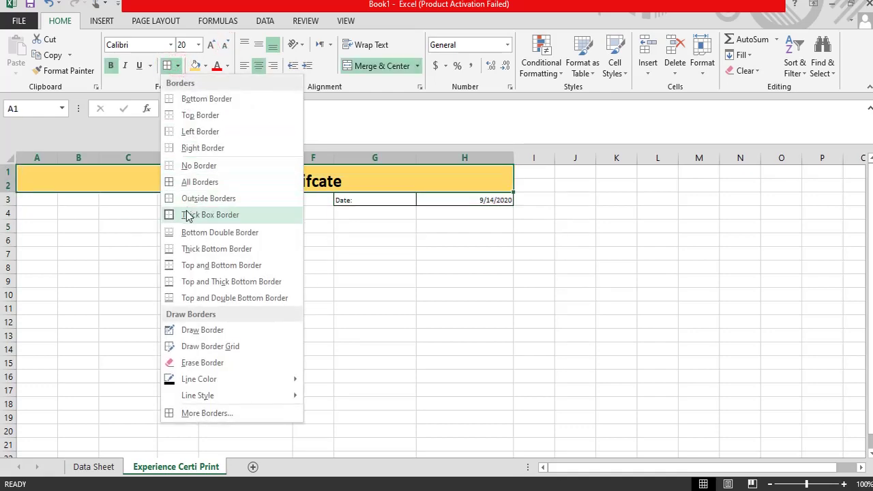
pyautogui.click(185, 214)
pyautogui.click(247, 283)
pyautogui.click(135, 255)
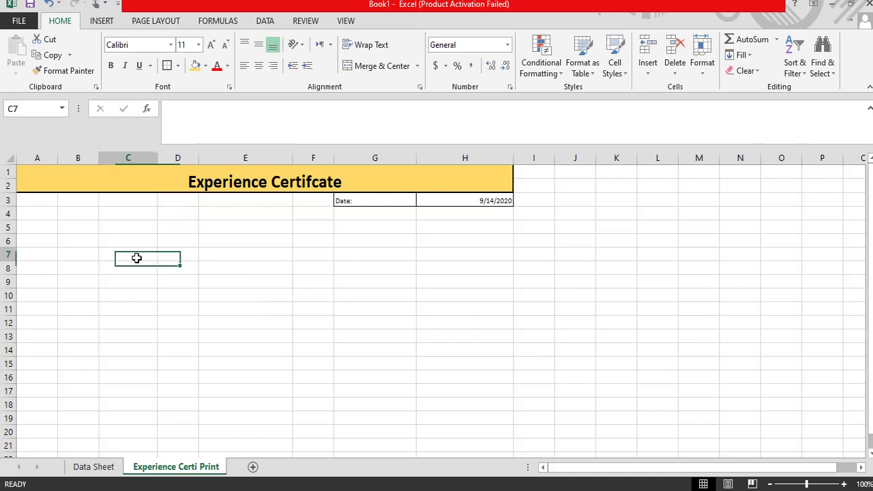
# Step: Enter the 'ID' label in B6 and 'Name' in B8 of the certificate sheet
pyautogui.click(184, 246)
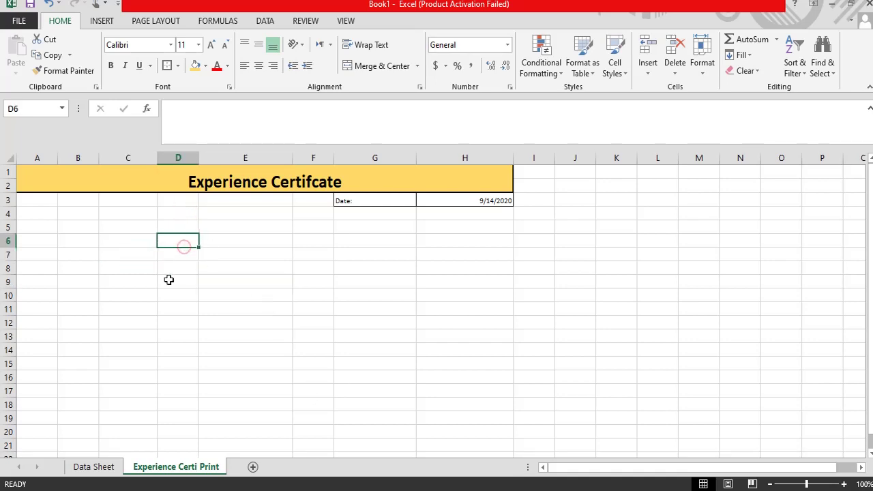
pyautogui.click(114, 242)
pyautogui.click(71, 243)
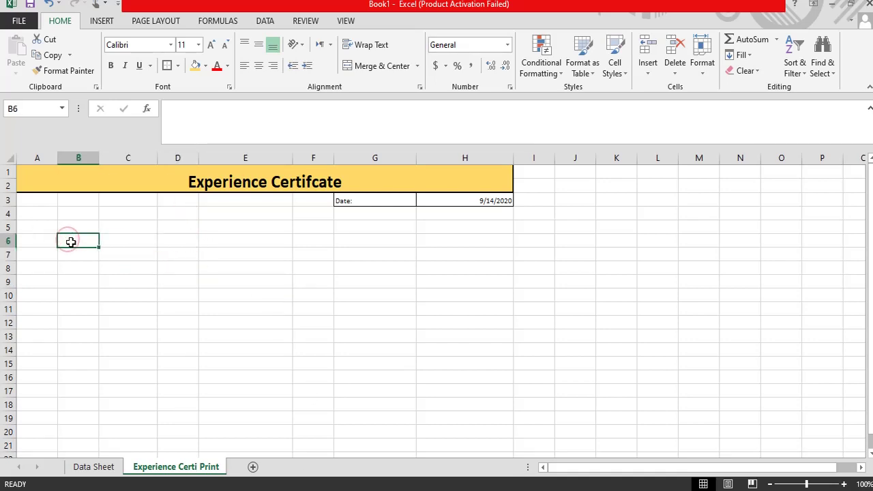
pyautogui.write('ID')
pyautogui.press('Down')
pyautogui.press('Down')
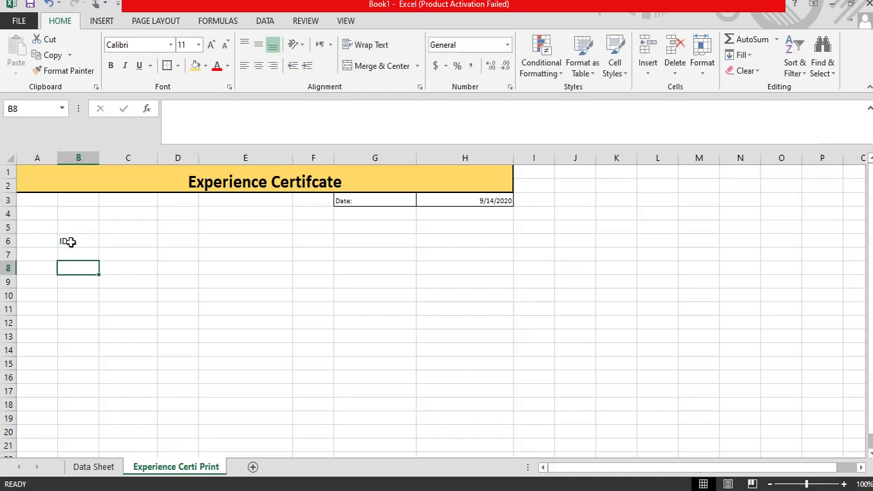
pyautogui.press('Down')
pyautogui.press('Up')
pyautogui.press('Up')
pyautogui.press('Up')
pyautogui.press('Down')
pyautogui.press('Down')
pyautogui.write('N')
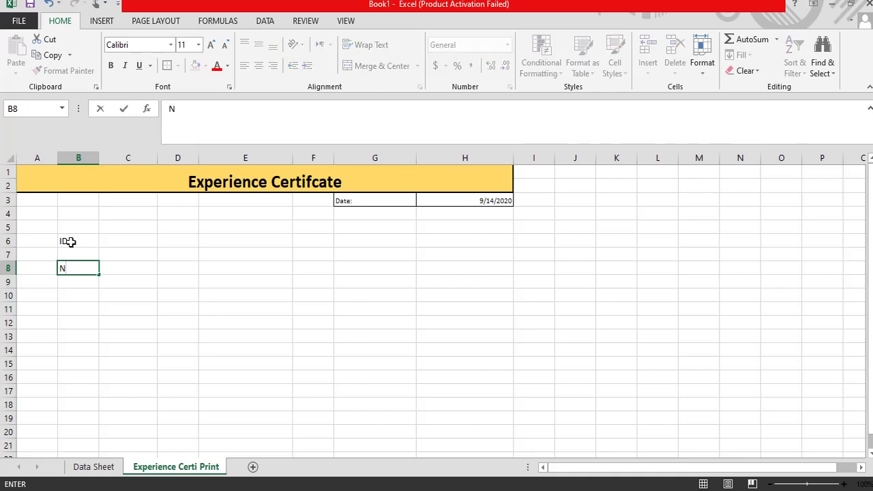
pyautogui.write('ame')
pyautogui.press('Return')
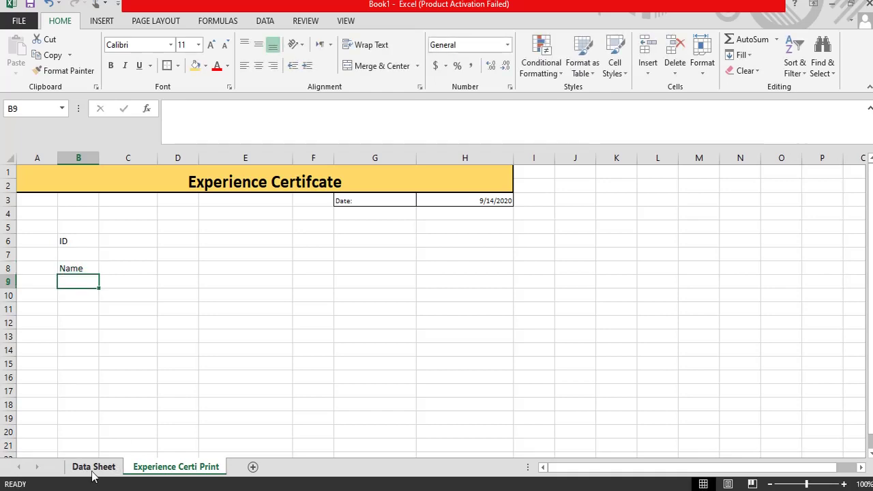
# Step: Check the Data Sheet headings, then add the 'Department' label in B10
pyautogui.click(93, 467)
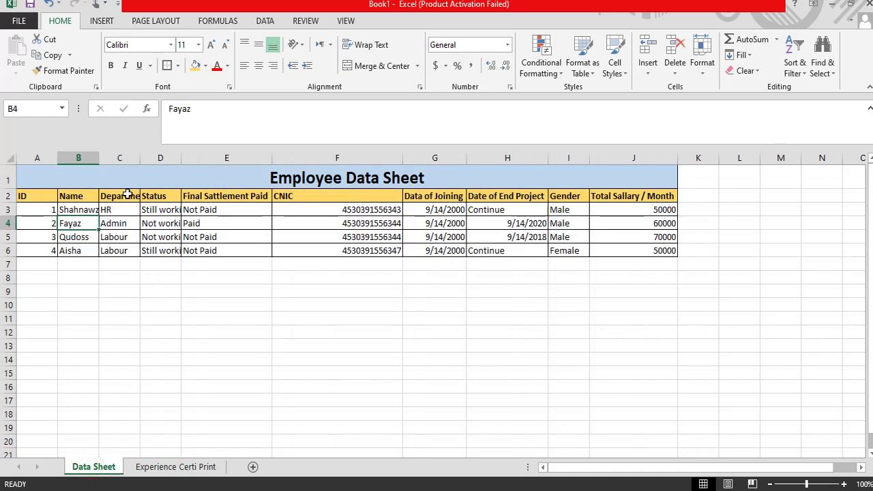
pyautogui.click(150, 467)
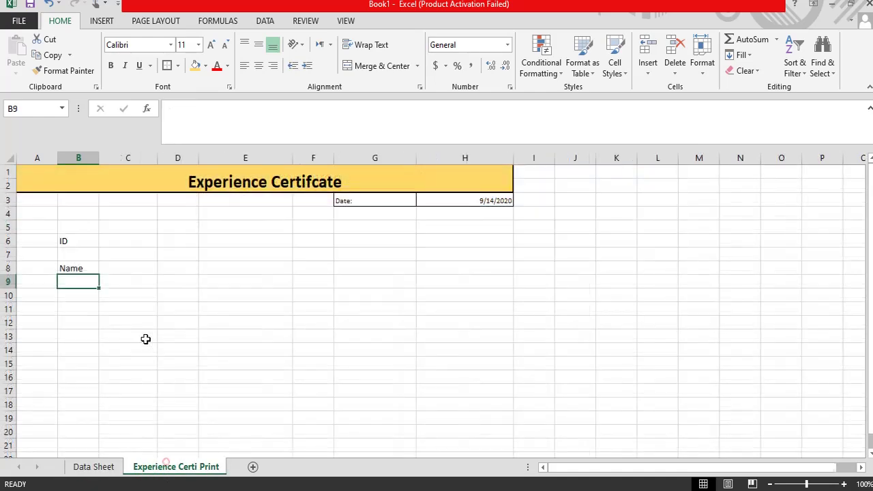
pyautogui.press('Down')
pyautogui.press('Left')
pyautogui.press('Right')
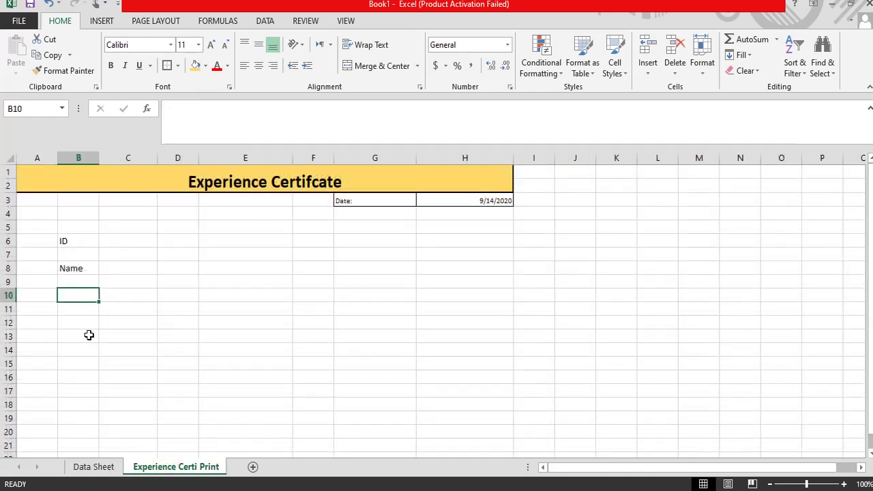
pyautogui.write('Depart')
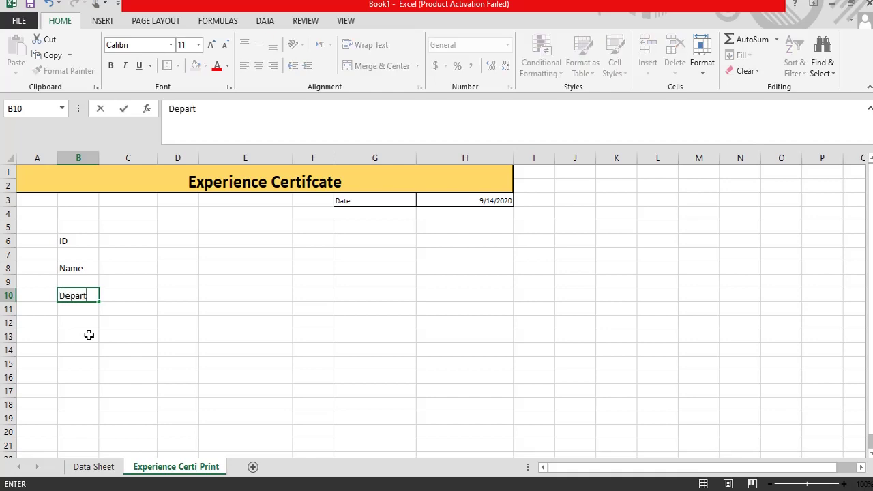
pyautogui.write('ment')
pyautogui.press('Return')
pyautogui.press('Return')
pyautogui.press('Return')
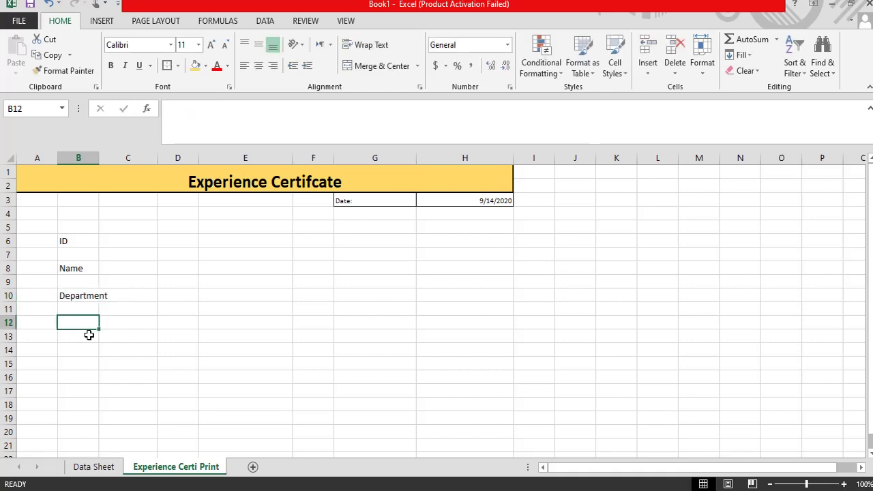
# Step: Add 'Status' in B12 and 'Final Sattlement' in B14, then view the Data Sheet
pyautogui.press('Up')
pyautogui.write('Sa')
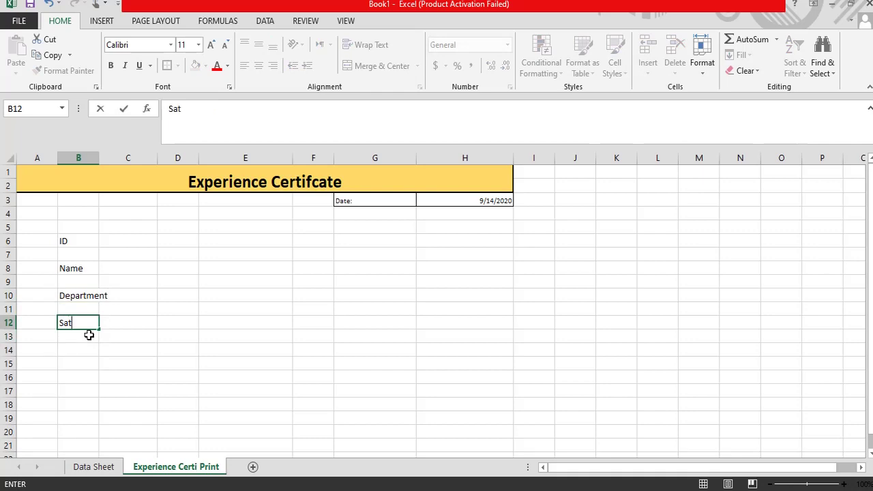
pyautogui.press('Return')
pyautogui.press('Return')
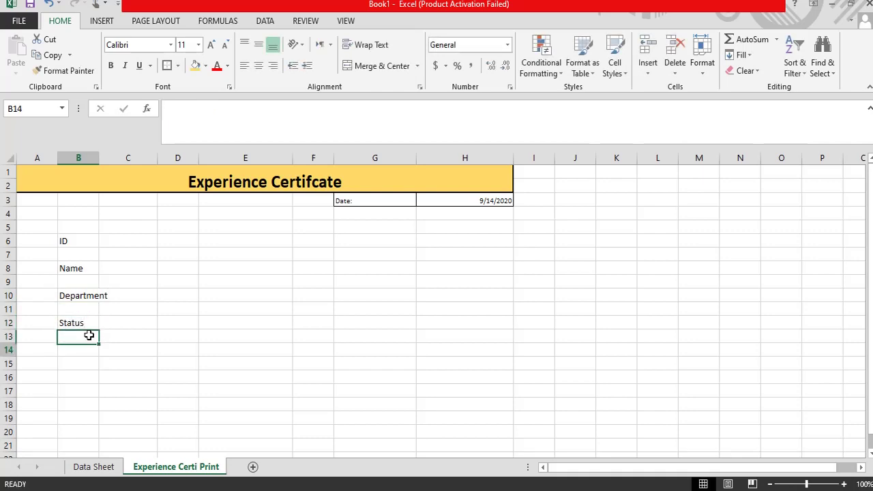
pyautogui.write('Final')
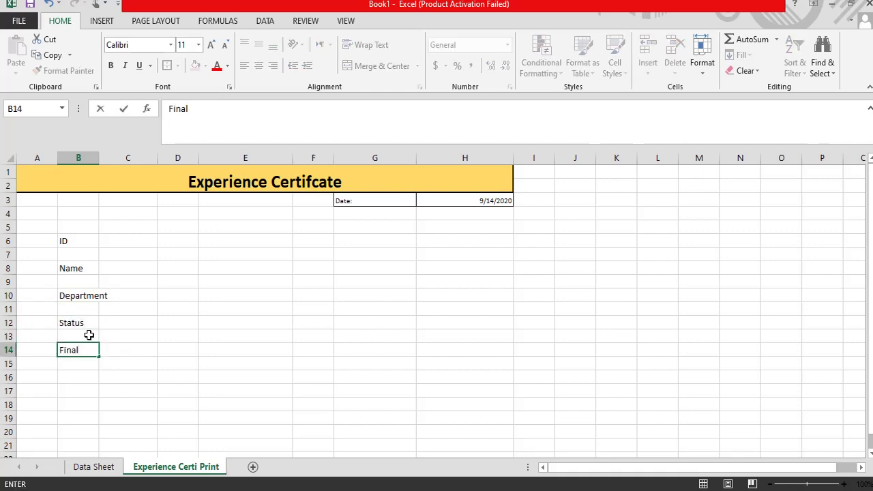
pyautogui.write('l')
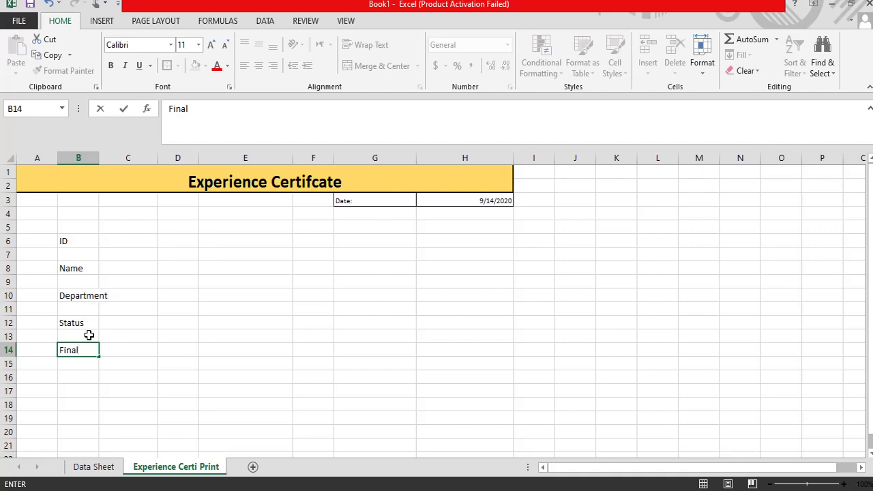
pyautogui.write(' Sattlement')
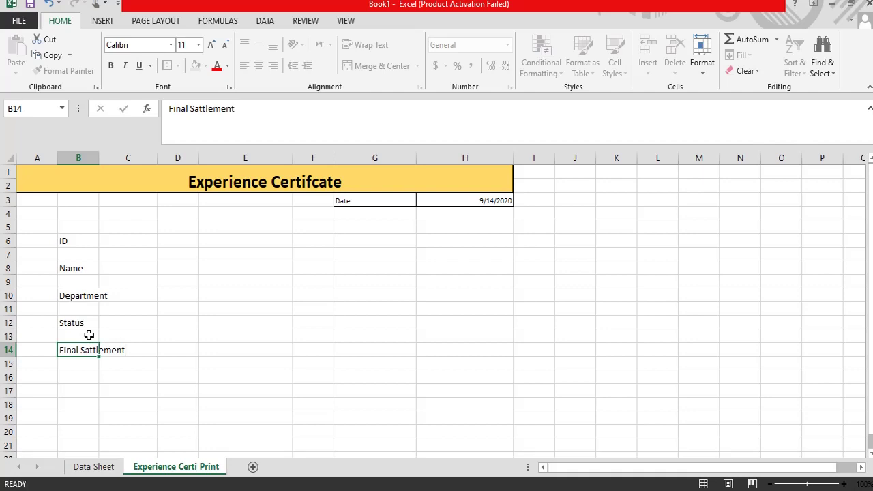
pyautogui.press('Return')
pyautogui.press('Return')
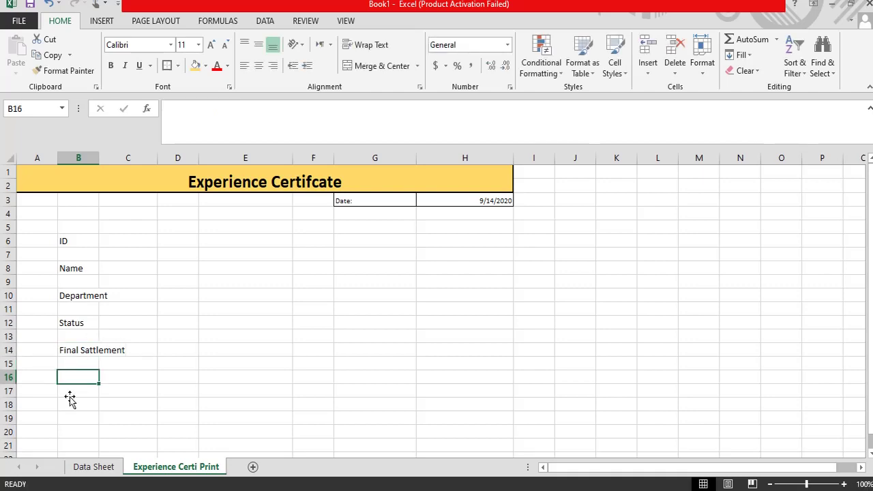
pyautogui.click(94, 467)
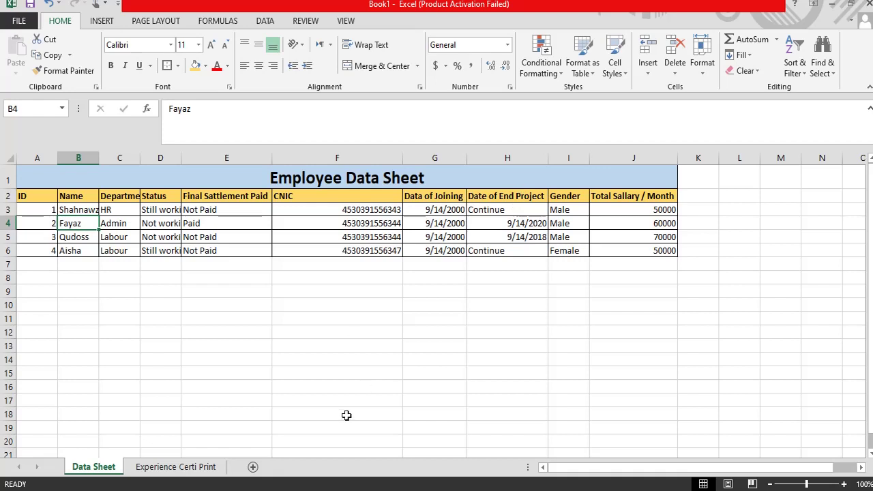
# Step: Add labels 'CNIC' in B16, 'Data of joining' in B18 and 'Date of End Project' in B20
pyautogui.click(192, 469)
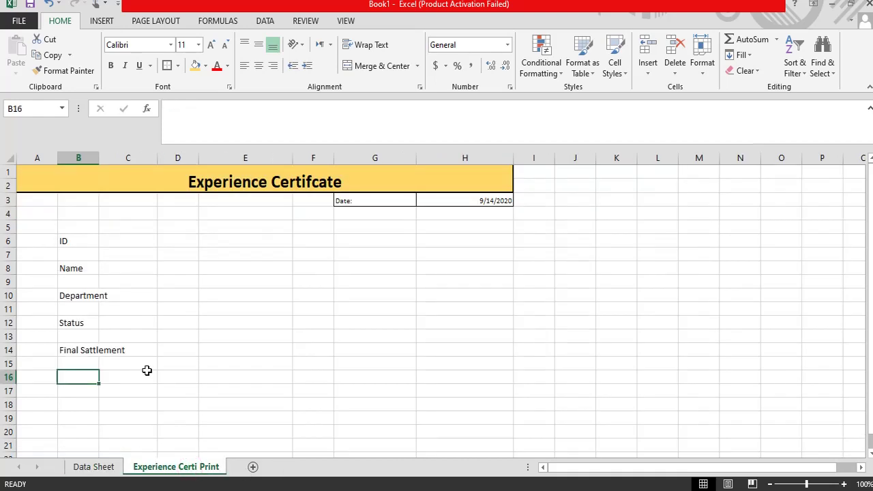
pyautogui.write('CNIC')
pyautogui.press('Up')
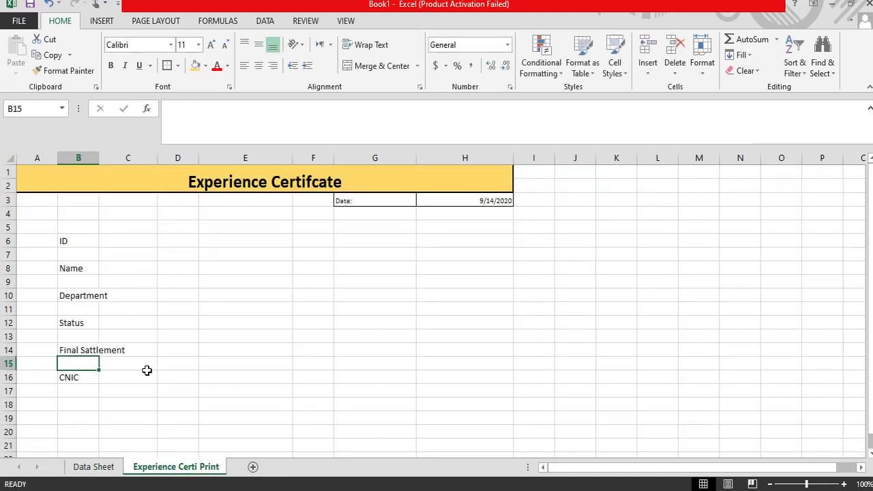
pyautogui.press('Down')
pyautogui.press('Down')
pyautogui.press('Down')
pyautogui.write('Data')
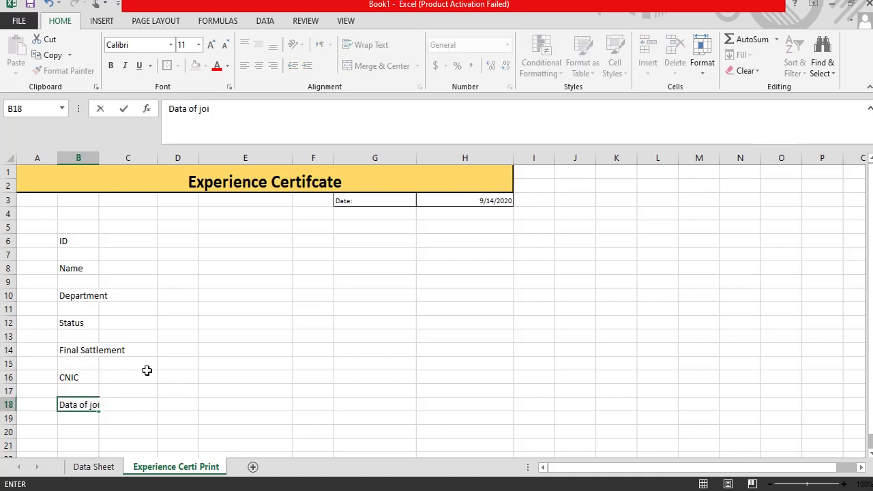
pyautogui.press('Return')
pyautogui.press('Return')
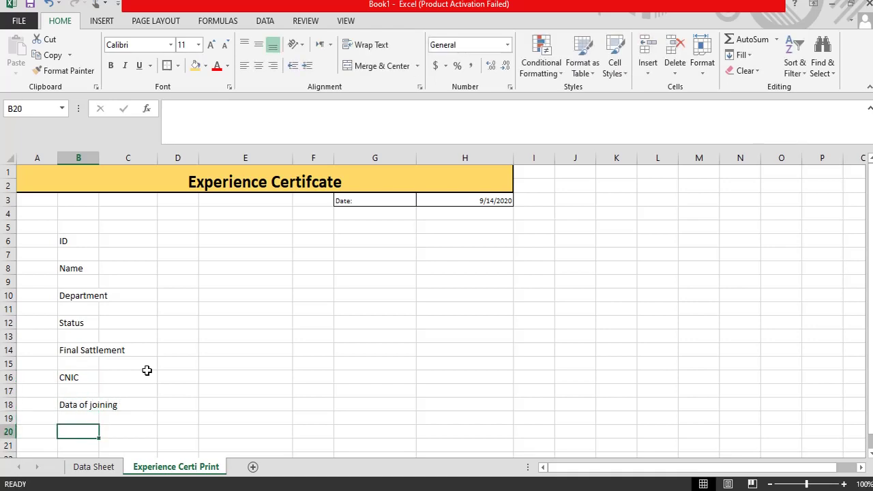
pyautogui.write('Da')
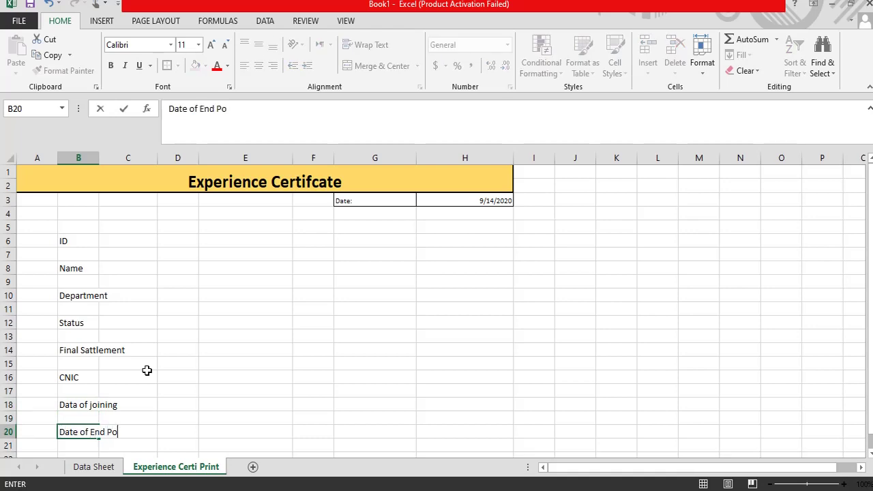
pyautogui.write('te of End Project')
pyautogui.press('Return')
# Step: Remove the stray backslash entry from B21
pyautogui.write('\\')
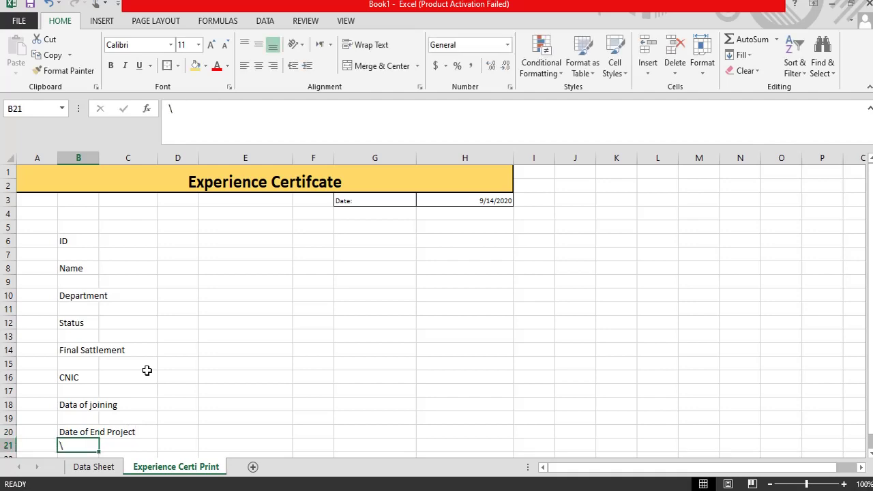
pyautogui.press('Return')
pyautogui.press('Return')
pyautogui.press('Up')
pyautogui.press('Up')
pyautogui.press('BackSpace')
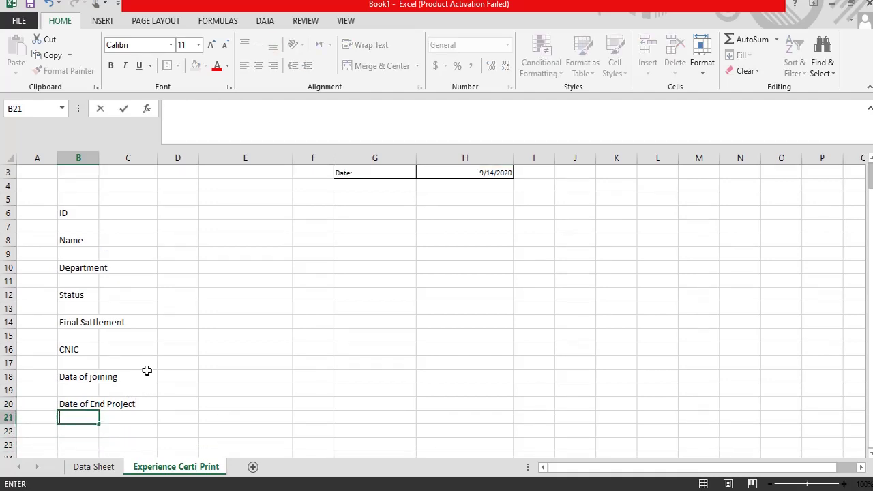
pyautogui.press('Return')
pyautogui.press('Return')
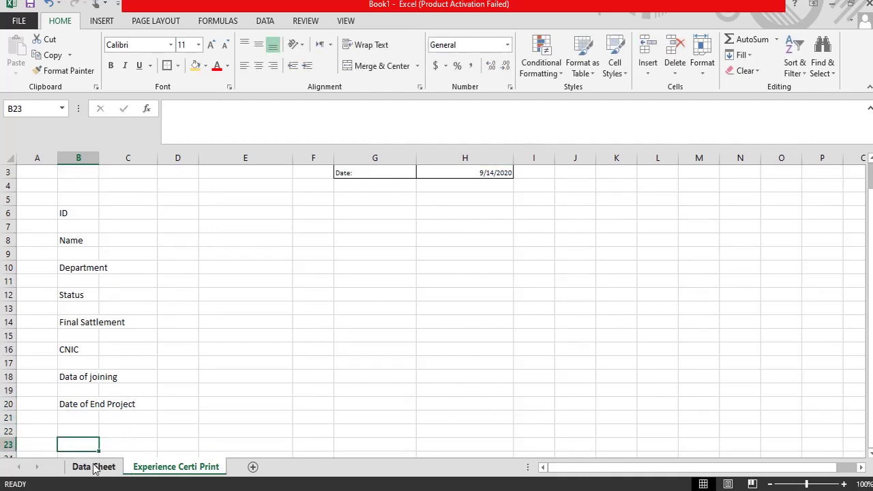
# Step: Check the remaining Data Sheet fields, then add the 'Gender' label in B22
pyautogui.click(94, 467)
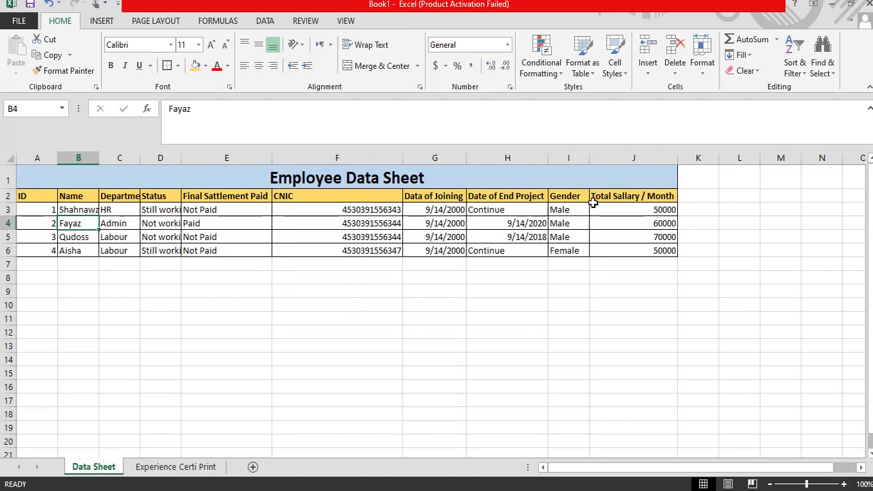
pyautogui.click(175, 467)
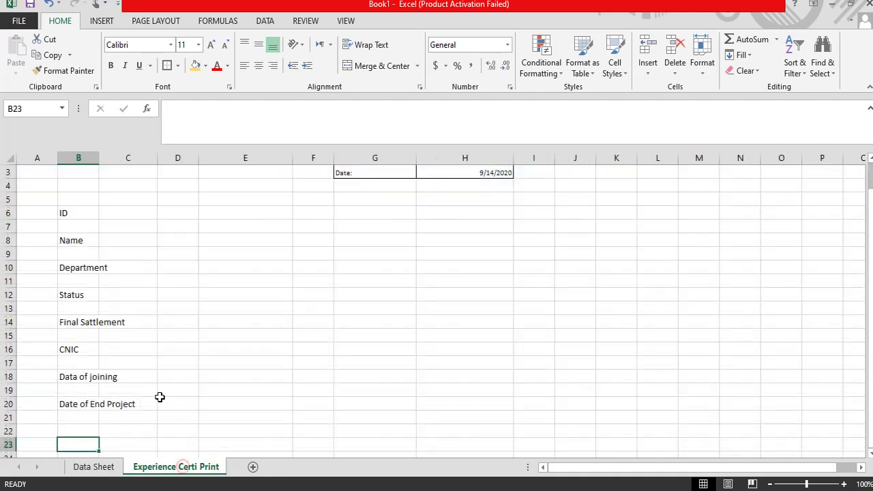
pyautogui.press('Up')
pyautogui.write('D')
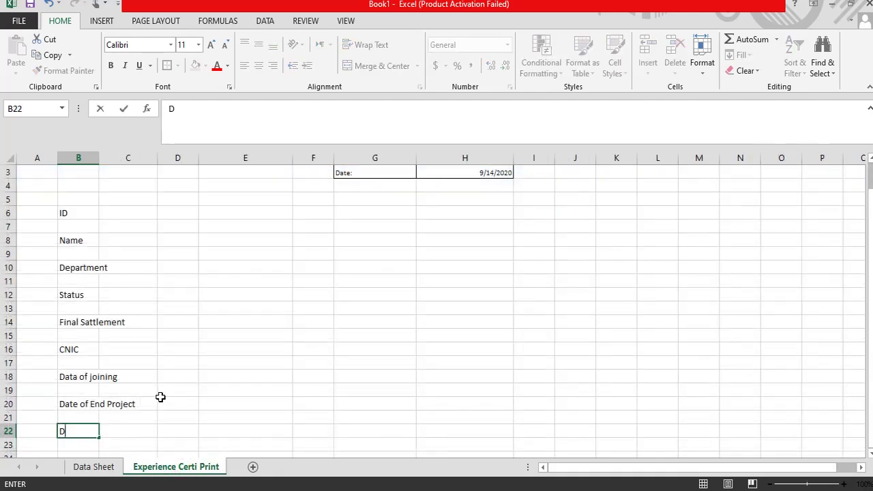
pyautogui.press('BackSpace')
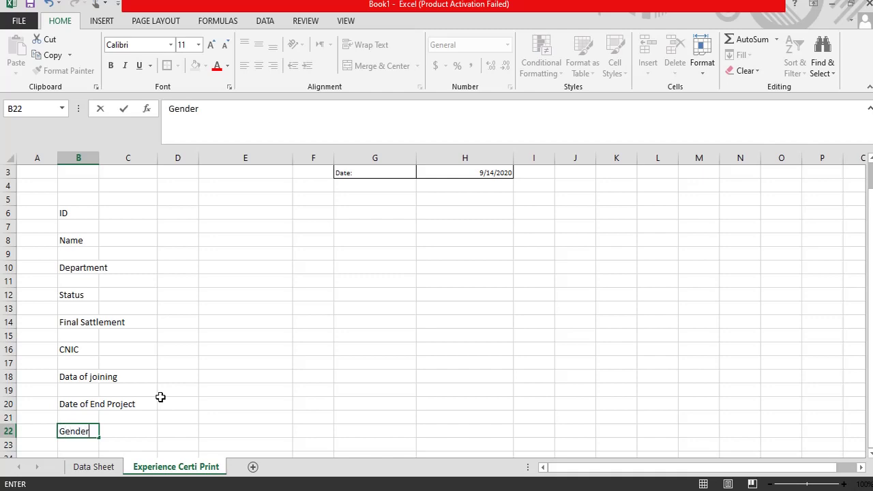
pyautogui.write('Gender')
pyautogui.press('Return')
pyautogui.press('Return')
# Step: Start the 'Total' salary label in B24 and resume editing it
pyautogui.write('Total')
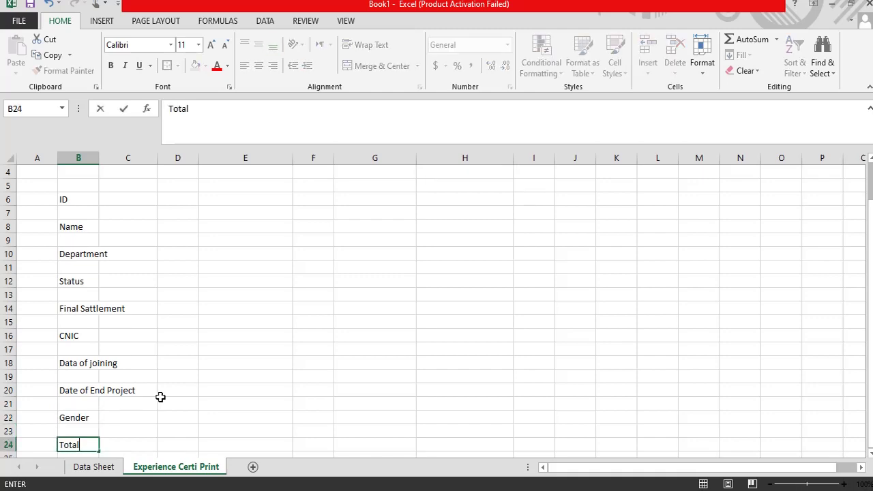
pyautogui.press('Up')
pyautogui.write('S')
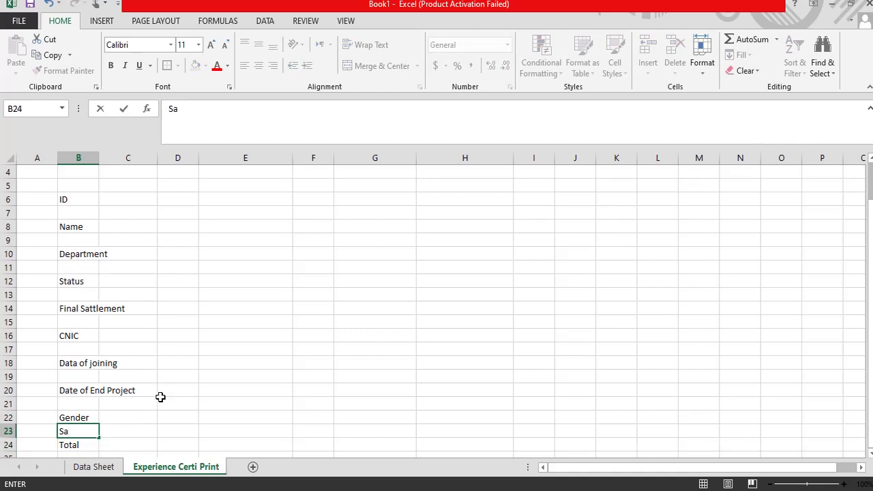
pyautogui.press('Down')
pyautogui.press('F2')
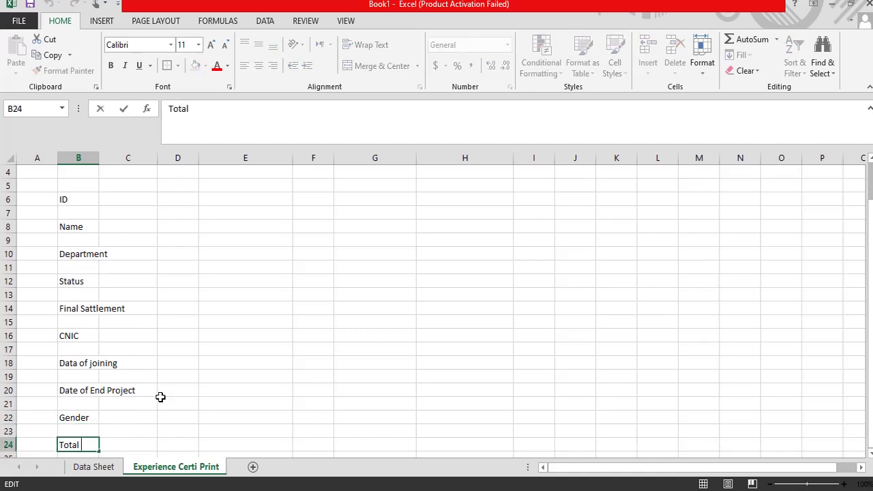
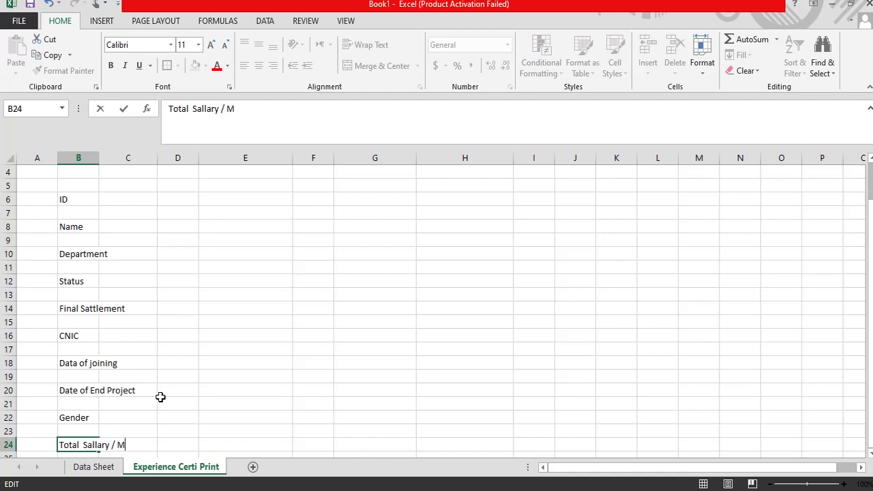
# Step: Finish the B24 label and fix 'Monht' so it reads Total Sallary / Month
pyautogui.write('t')
pyautogui.press('Return')
pyautogui.press('Up')
pyautogui.press('Right')
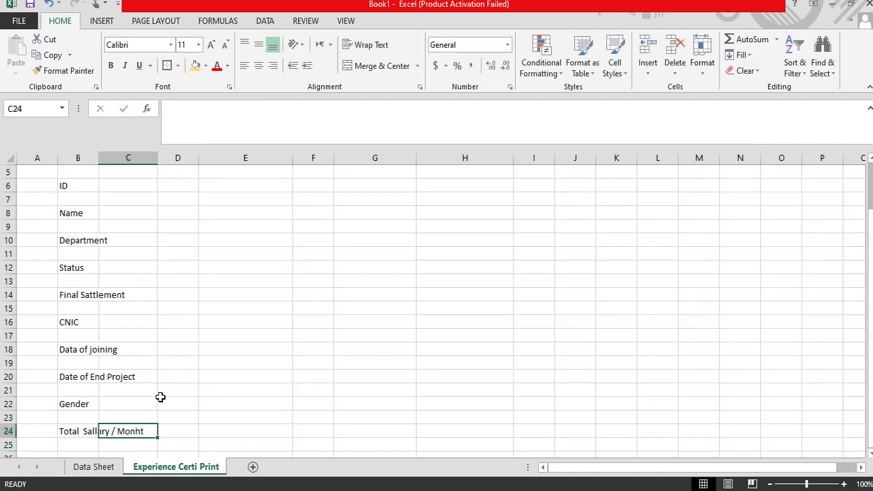
pyautogui.press('F2')
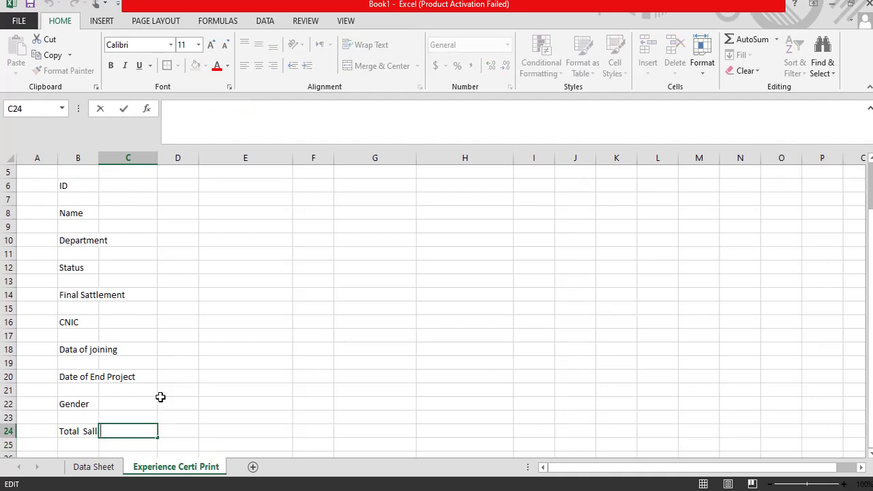
pyautogui.click(79, 431)
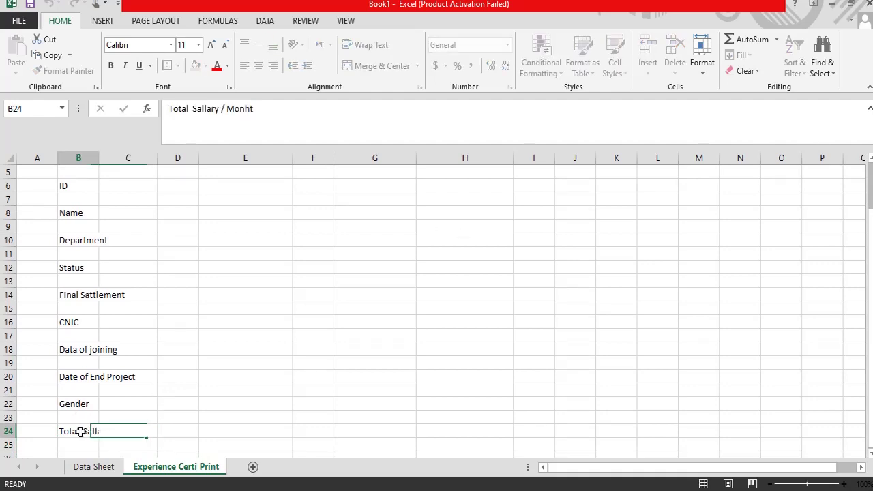
pyautogui.click(263, 109)
pyautogui.press('BackSpace')
pyautogui.press('BackSpace')
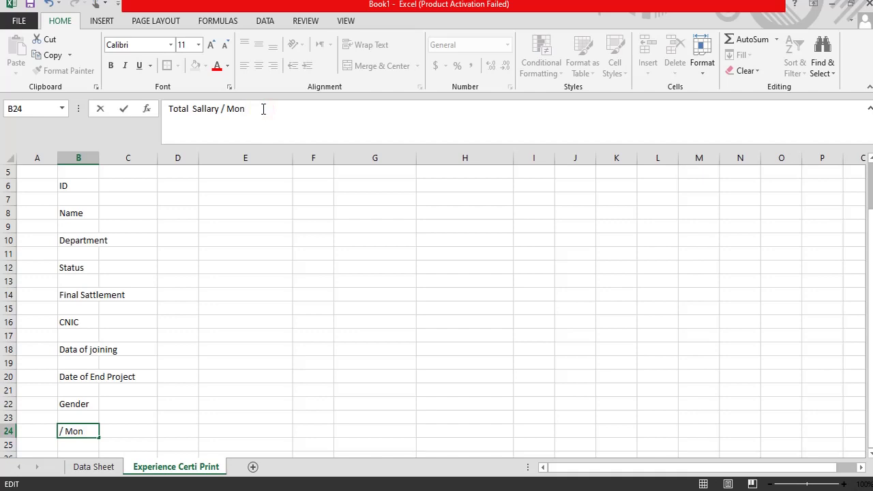
pyautogui.write('th')
pyautogui.press('Return')
pyautogui.press('Return')
pyautogui.press('Return')
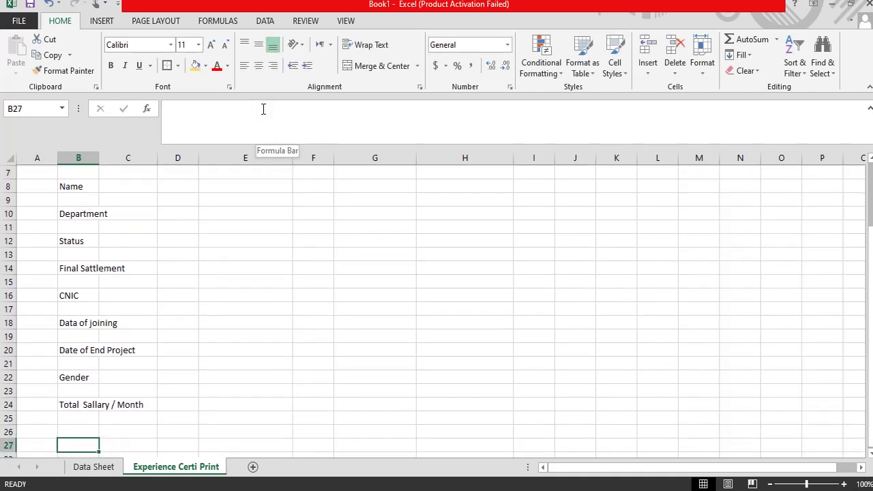
# Step: Glance at the Data Sheet, then return to the Experience Certi Print sheet
pyautogui.click(96, 468)
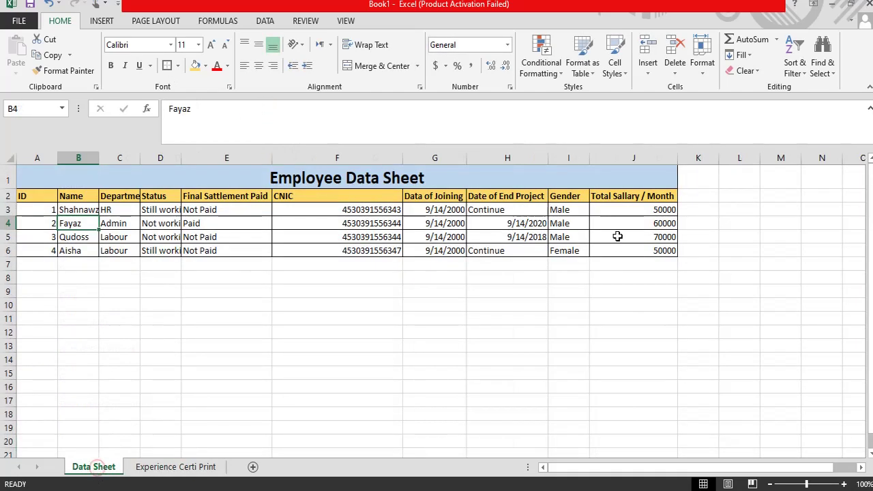
pyautogui.click(174, 467)
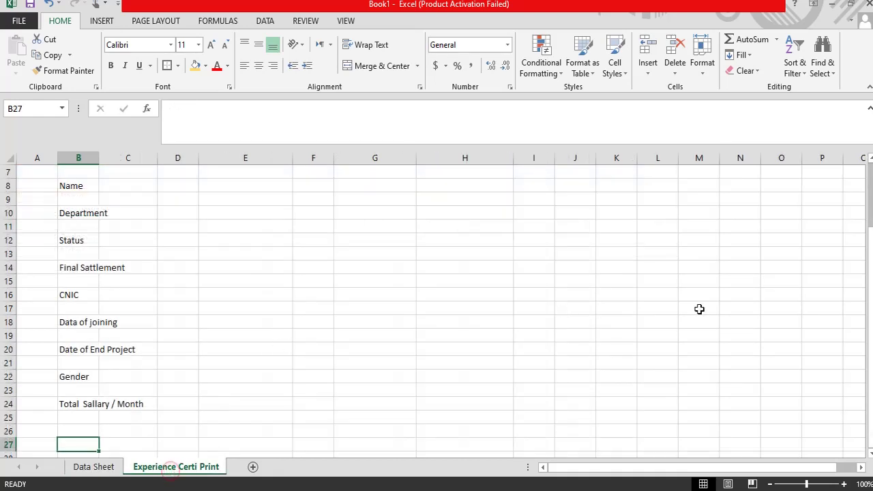
pyautogui.scroll(2, 560, 325)
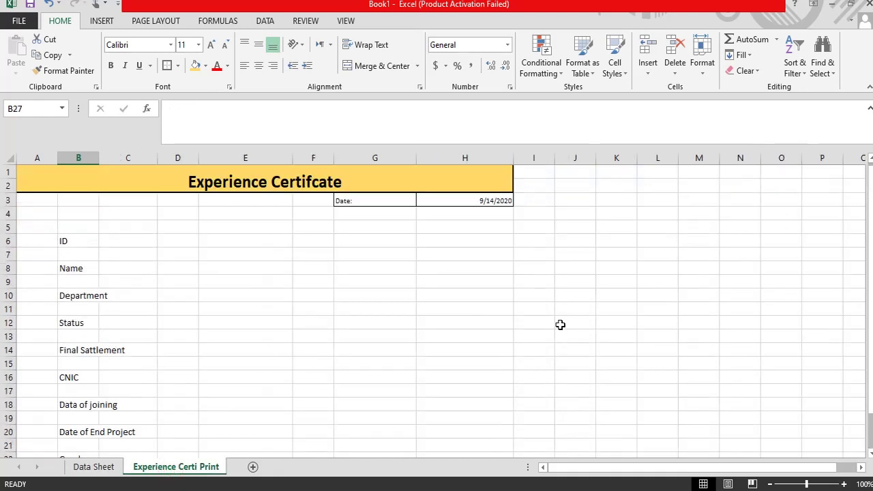
pyautogui.click(143, 262)
# Step: Merge and centre the ID label across B6:C6 and the Name label across B8:C8
pyautogui.moveTo(225, 242); pyautogui.dragTo(197, 243)
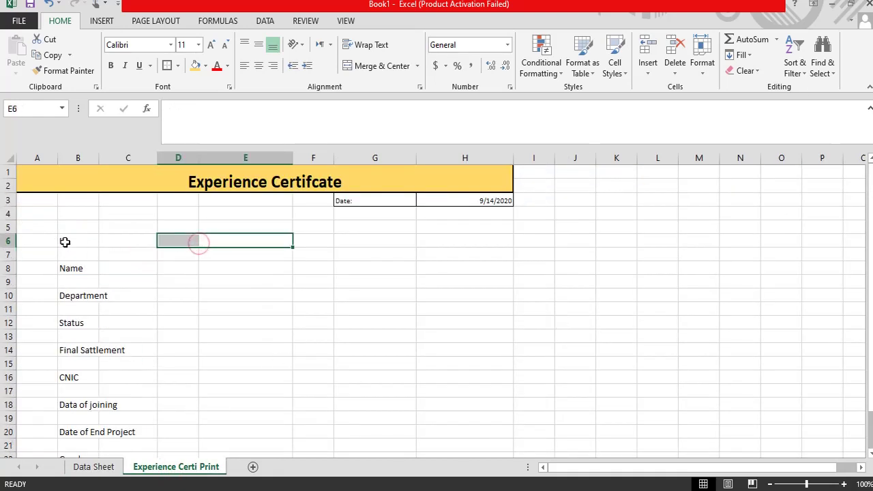
pyautogui.moveTo(69, 241); pyautogui.dragTo(154, 239)
pyautogui.click(100, 290)
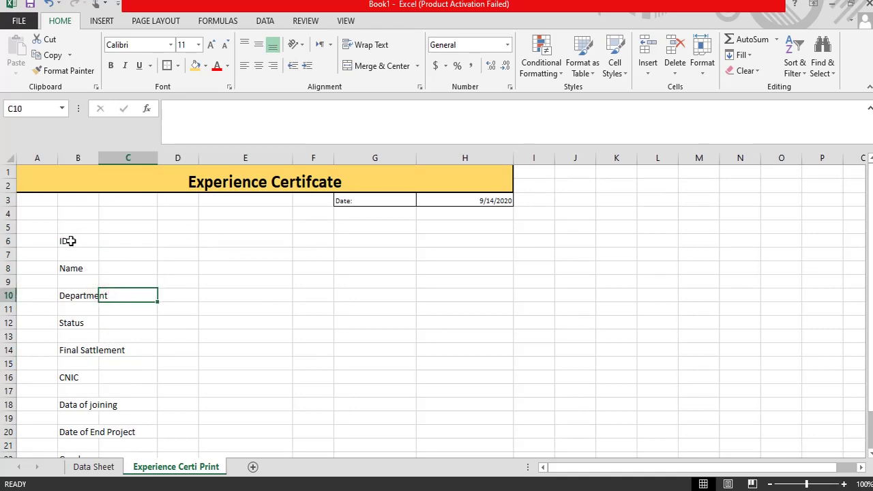
pyautogui.moveTo(67, 241); pyautogui.dragTo(137, 241)
pyautogui.click(367, 66)
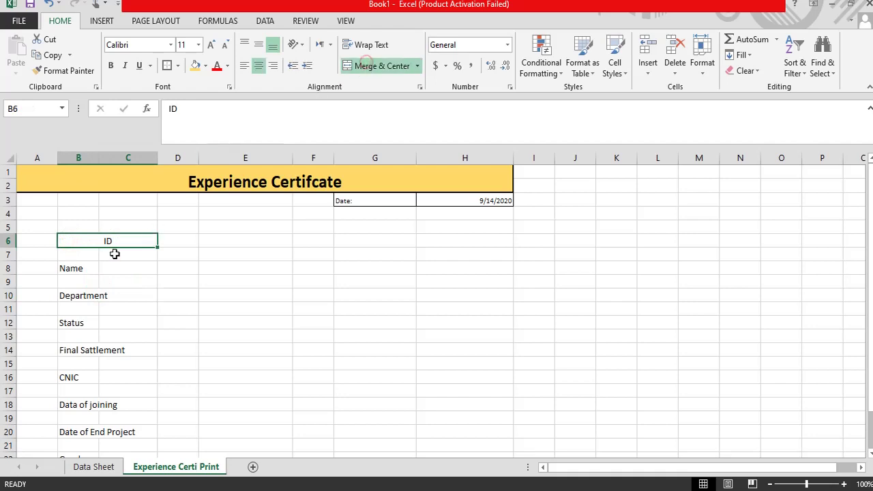
pyautogui.moveTo(68, 266); pyautogui.dragTo(137, 268)
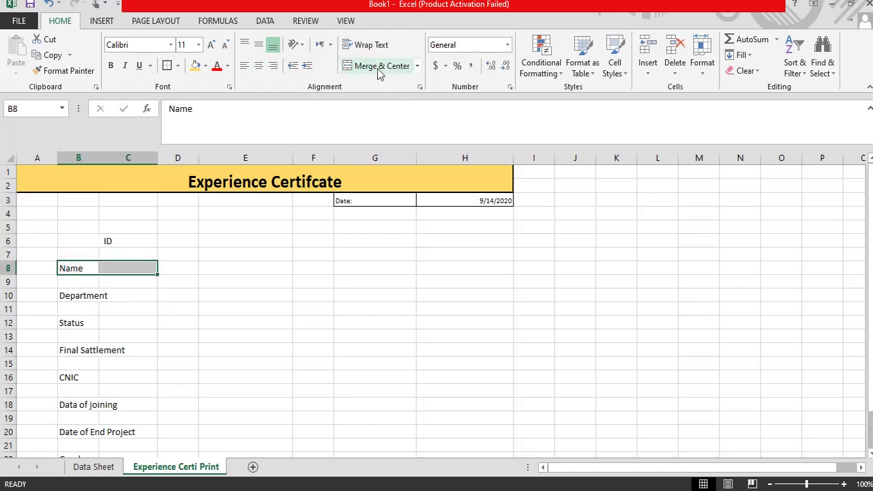
pyautogui.click(383, 67)
# Step: Apply Merge & Center to the Department through Date of End Project rows selected together
pyautogui.moveTo(75, 297); pyautogui.dragTo(127, 295)
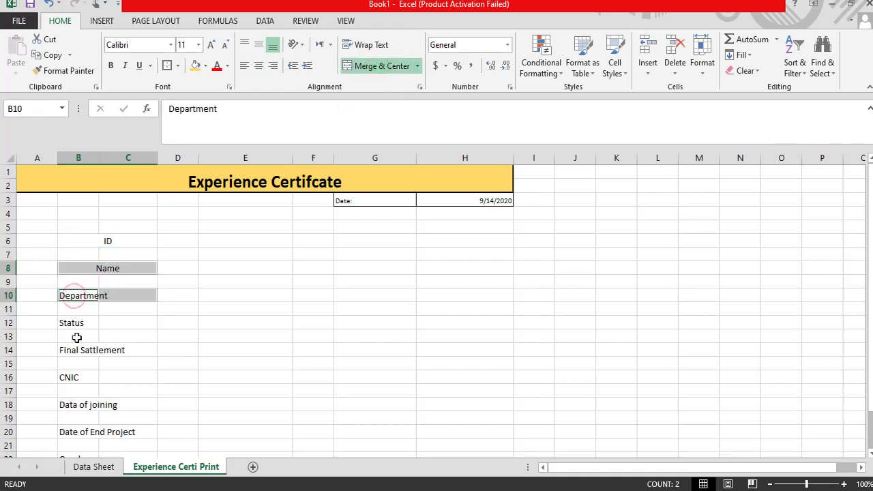
pyautogui.moveTo(67, 324); pyautogui.dragTo(116, 323)
pyautogui.moveTo(70, 351); pyautogui.dragTo(109, 352)
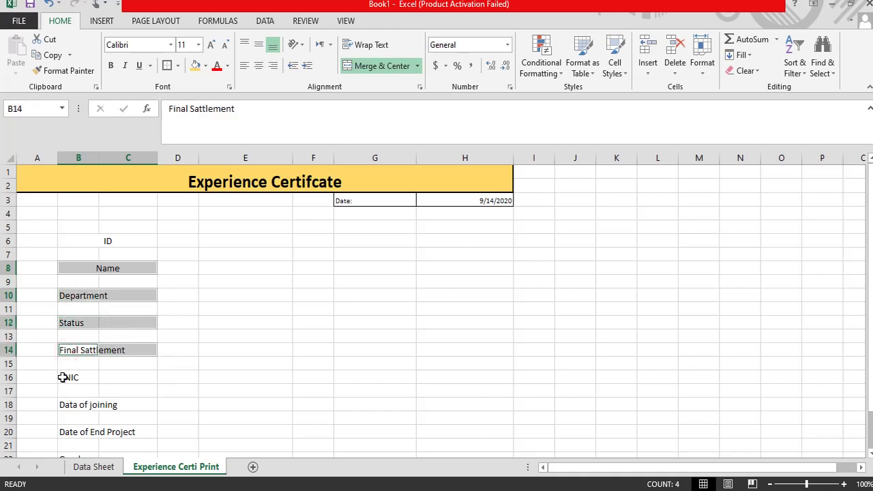
pyautogui.moveTo(62, 377); pyautogui.dragTo(119, 379)
pyautogui.moveTo(66, 403); pyautogui.dragTo(121, 404)
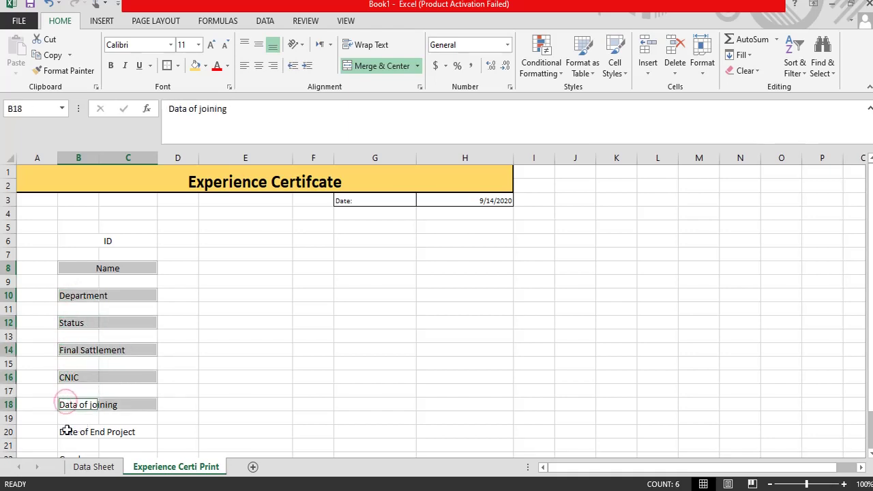
pyautogui.moveTo(67, 430); pyautogui.dragTo(117, 430)
pyautogui.click(364, 65)
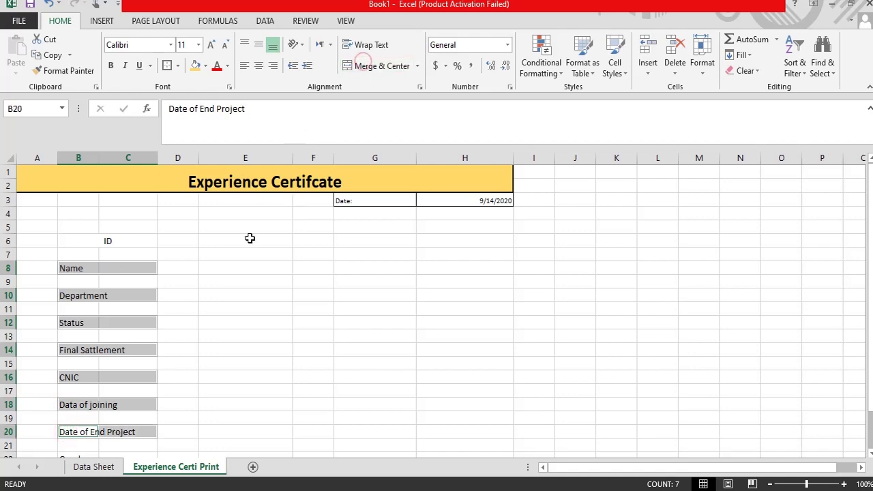
pyautogui.keyDown('ctrl'); pyautogui.scroll(-1, 238, 342); pyautogui.keyUp('ctrl')
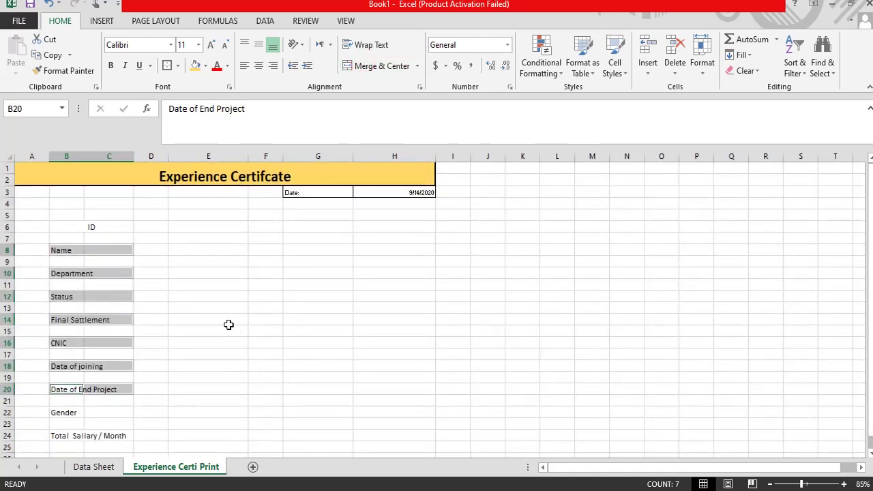
pyautogui.keyDown('ctrl'); pyautogui.scroll(2, 229, 325); pyautogui.keyUp('ctrl')
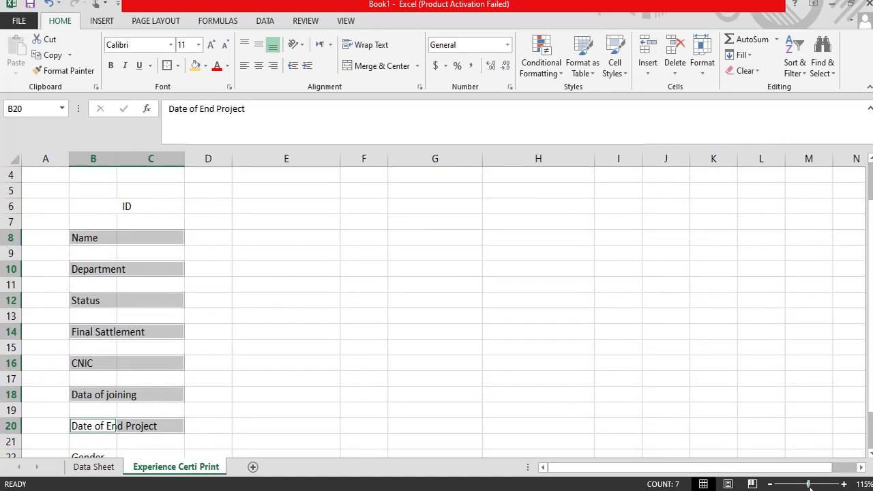
pyautogui.scroll(1, 240, 313)
pyautogui.scroll(-3, 231, 310)
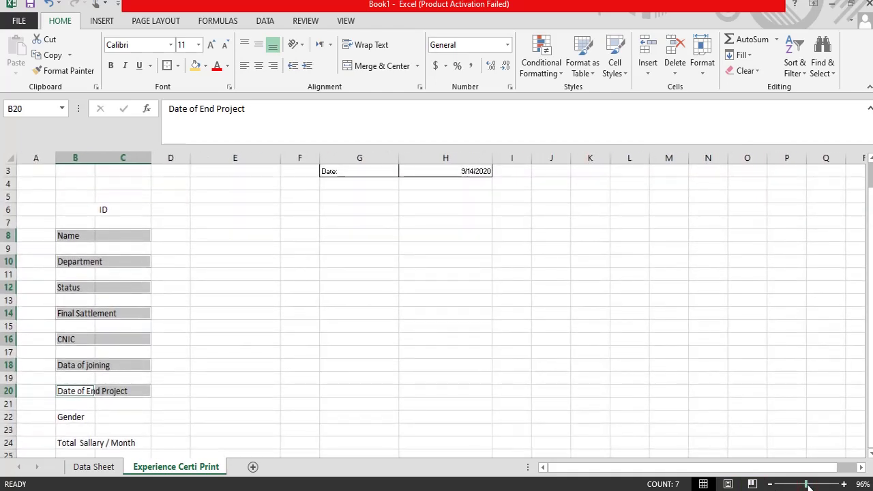
pyautogui.moveTo(809, 486); pyautogui.dragTo(812, 486)
pyautogui.scroll(-3, 181, 346)
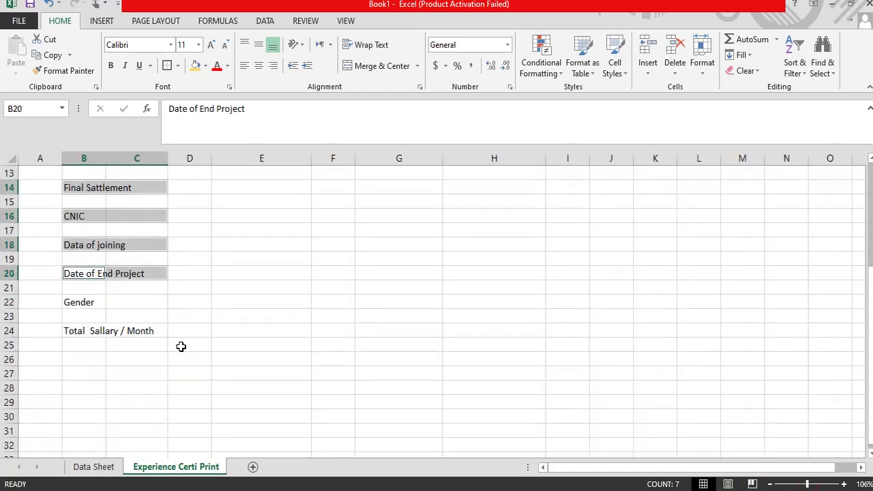
# Step: Merge and centre Date of End Project, Gender and Total Sallary / Month across columns B–C
pyautogui.click(107, 289)
pyautogui.moveTo(68, 274); pyautogui.dragTo(140, 273)
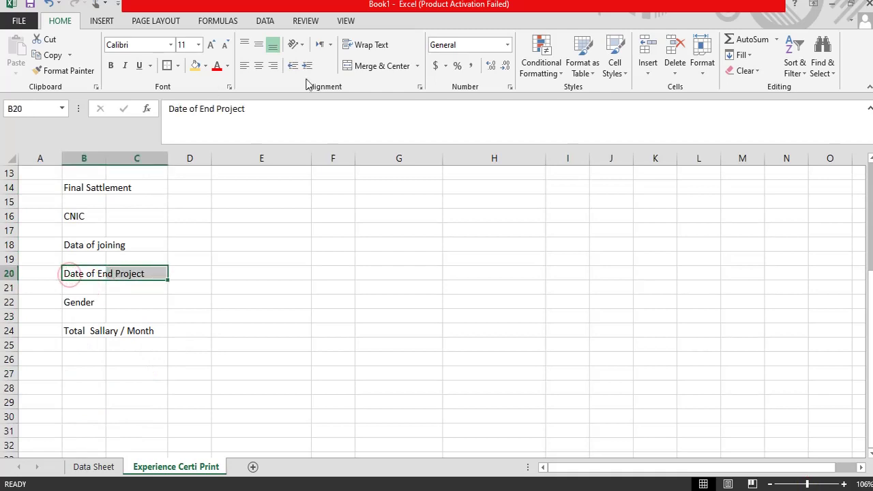
pyautogui.click(371, 64)
pyautogui.moveTo(68, 303); pyautogui.dragTo(140, 303)
pyautogui.click(370, 66)
pyautogui.moveTo(97, 326); pyautogui.dragTo(127, 332)
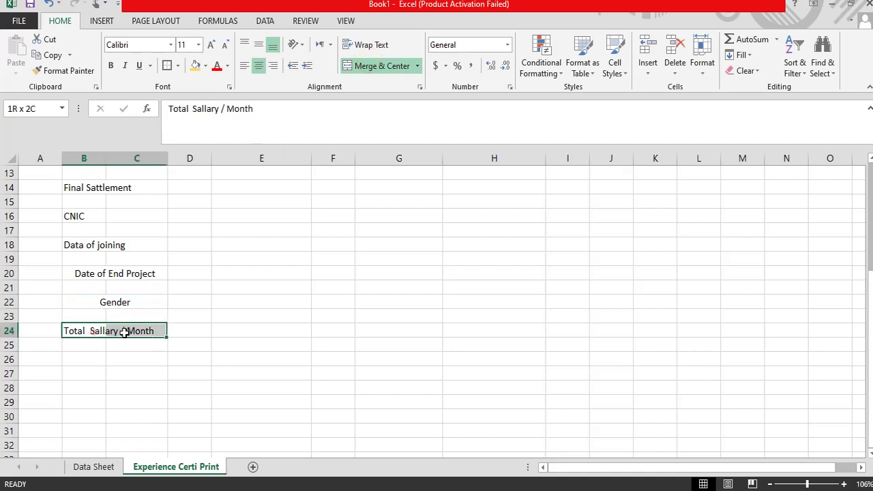
pyautogui.click(369, 67)
# Step: Merge and centre the Name, Department, Status and Final Sattlement labels across B–C
pyautogui.scroll(2, 109, 249)
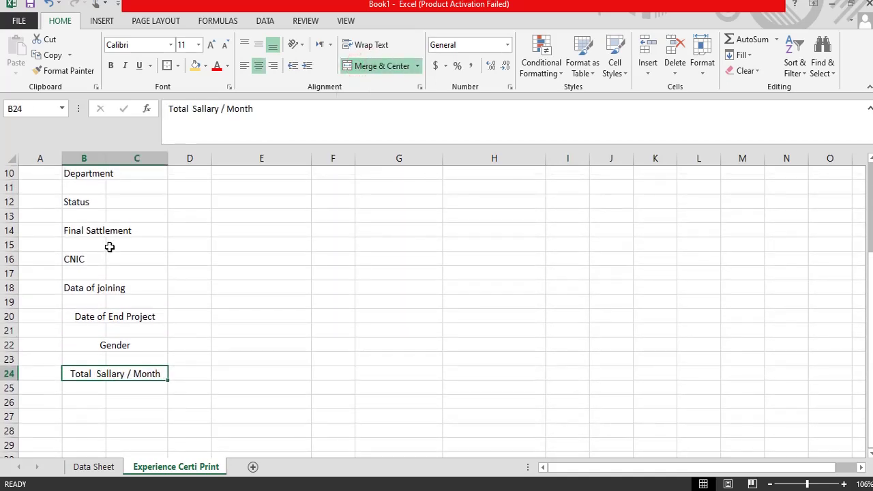
pyautogui.click(102, 217)
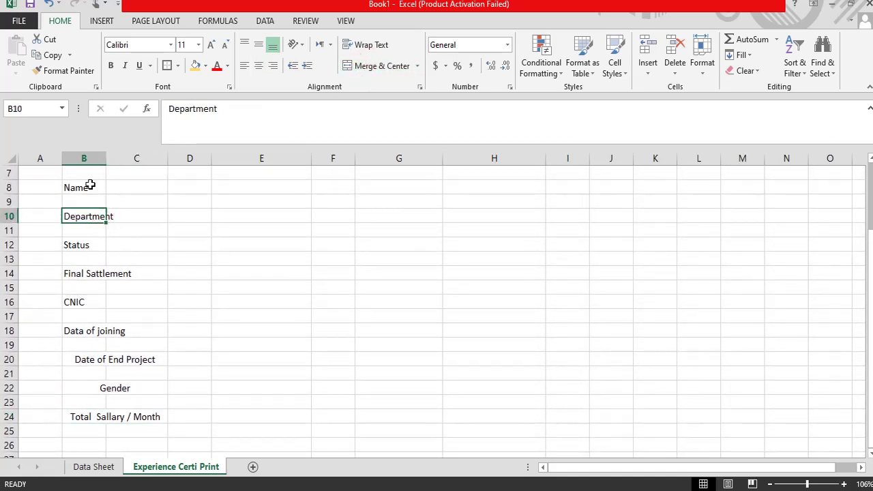
pyautogui.moveTo(88, 186); pyautogui.dragTo(123, 189)
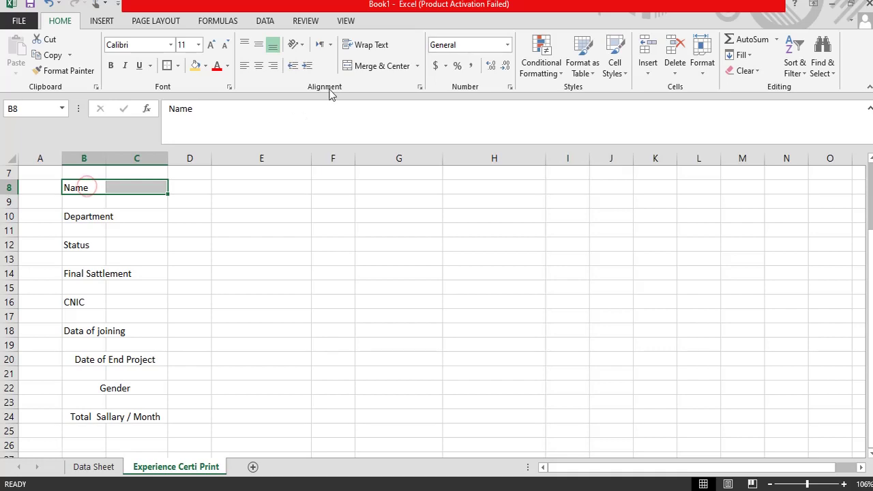
pyautogui.click(370, 66)
pyautogui.moveTo(67, 217); pyautogui.dragTo(141, 217)
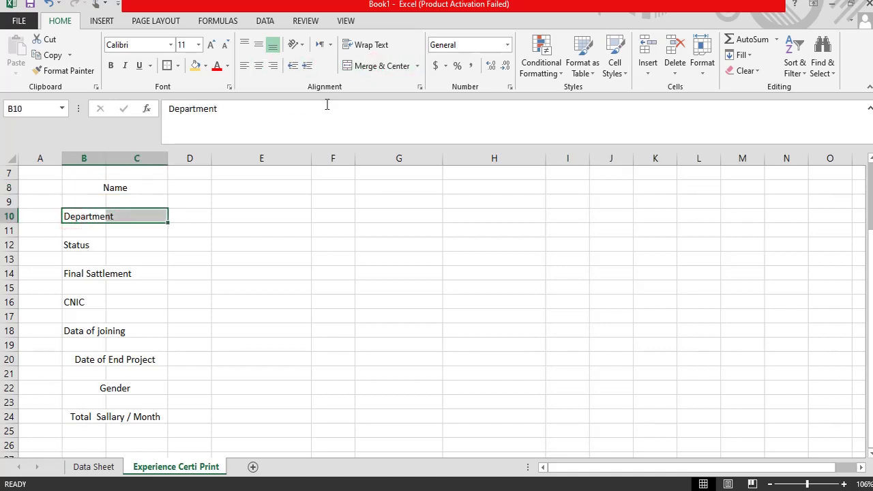
pyautogui.click(370, 66)
pyautogui.moveTo(83, 247); pyautogui.dragTo(129, 245)
pyautogui.click(382, 66)
pyautogui.moveTo(83, 276); pyautogui.dragTo(150, 275)
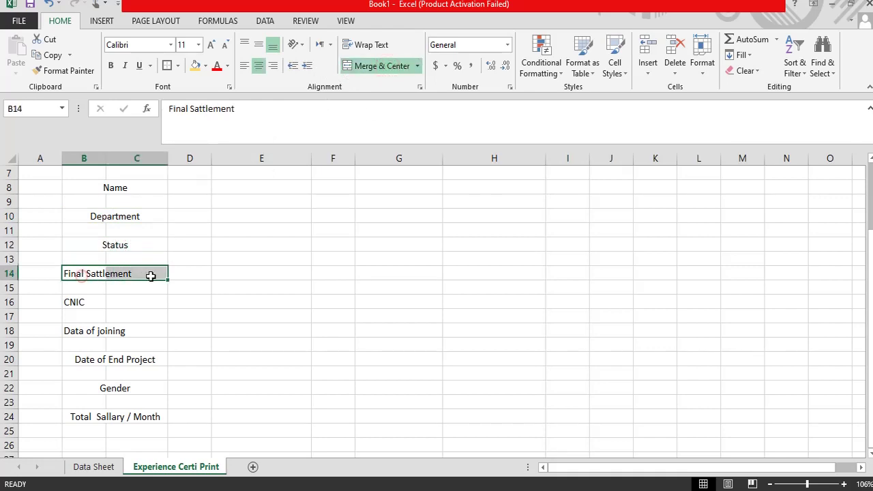
pyautogui.click(395, 65)
# Step: Merge and centre the CNIC and Data of joining labels, then check the merged cells
pyautogui.moveTo(88, 302); pyautogui.dragTo(137, 303)
pyautogui.click(381, 66)
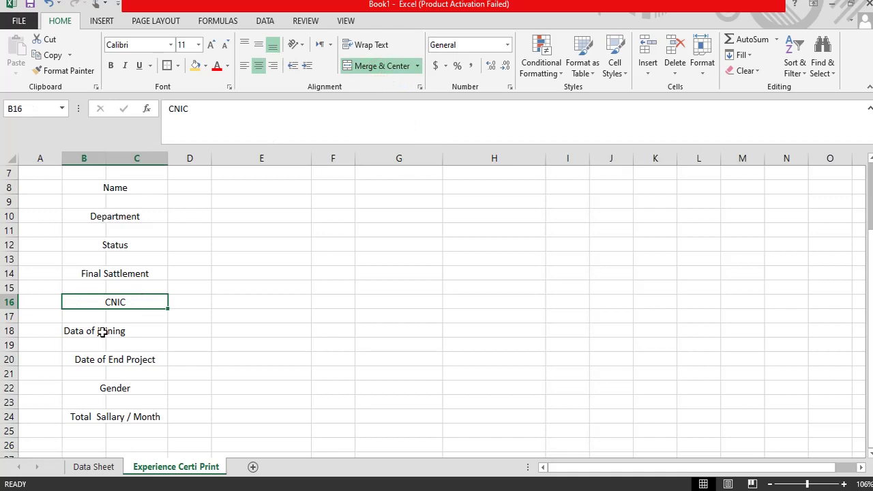
pyautogui.moveTo(102, 334); pyautogui.dragTo(129, 334)
pyautogui.click(382, 66)
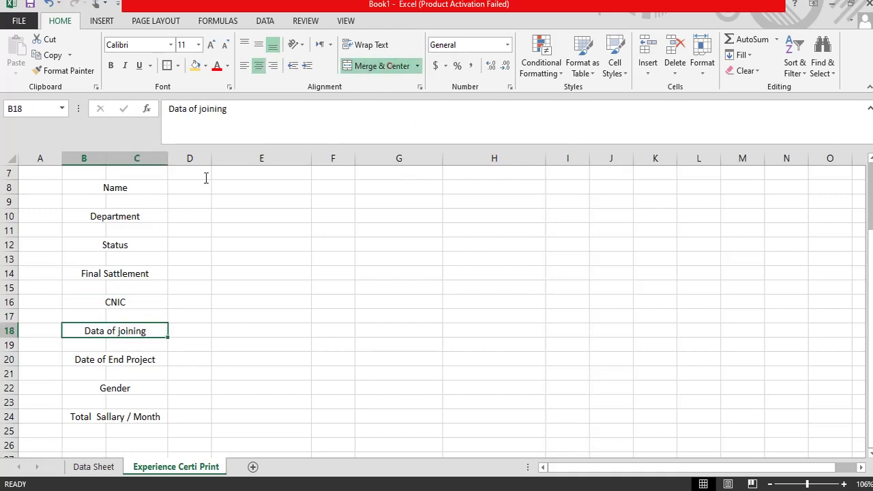
pyautogui.click(89, 362)
pyautogui.click(94, 390)
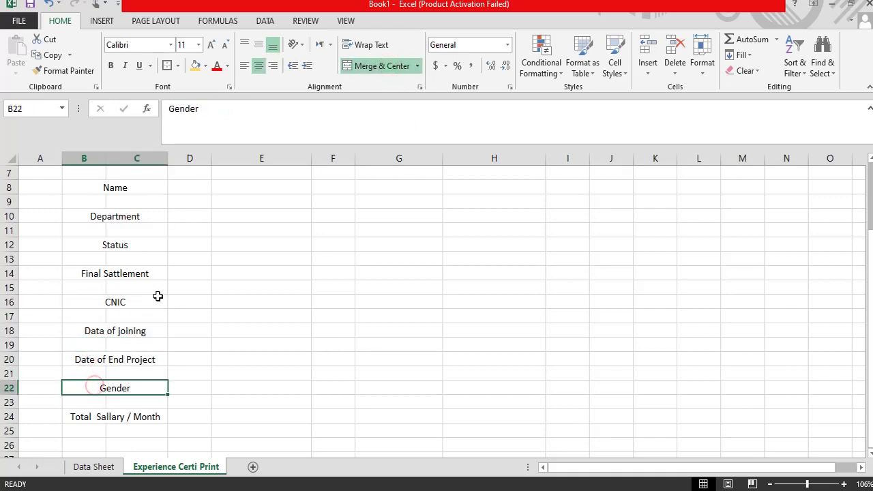
pyautogui.scroll(2, 157, 296)
pyautogui.click(97, 246)
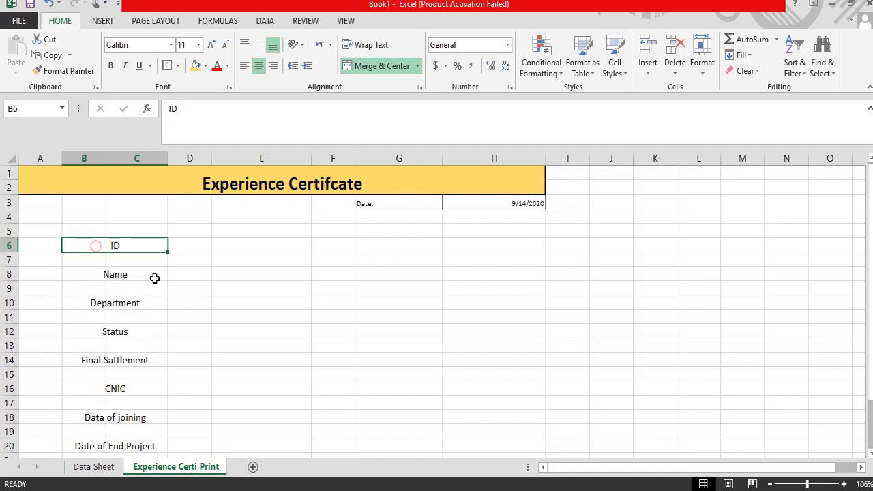
# Step: Left-align the ID label with a bottom border, and left-align the Name label
pyautogui.click(244, 65)
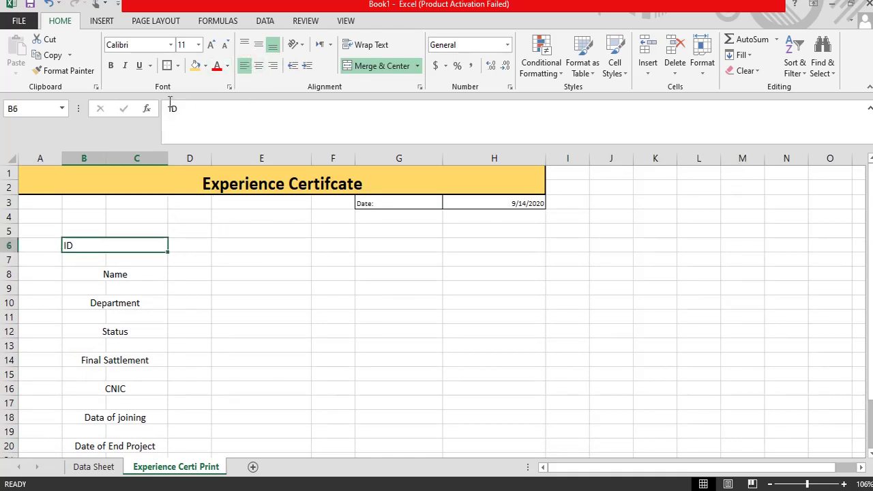
pyautogui.click(179, 67)
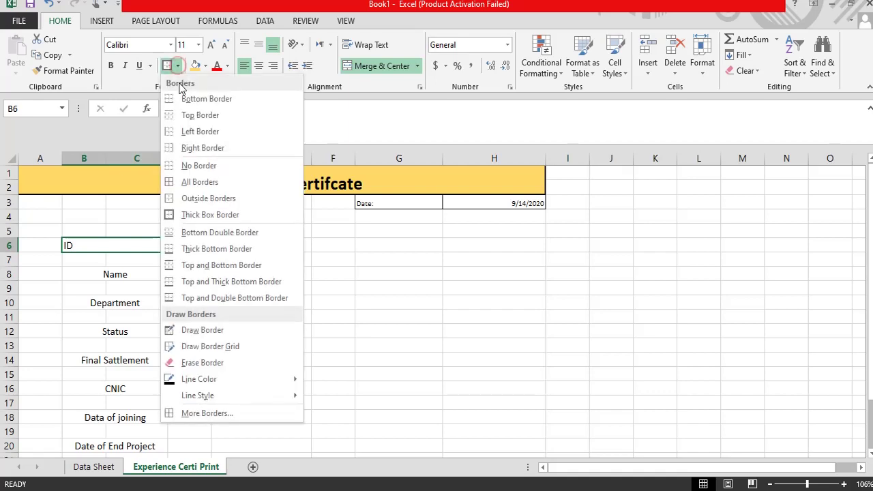
pyautogui.click(193, 100)
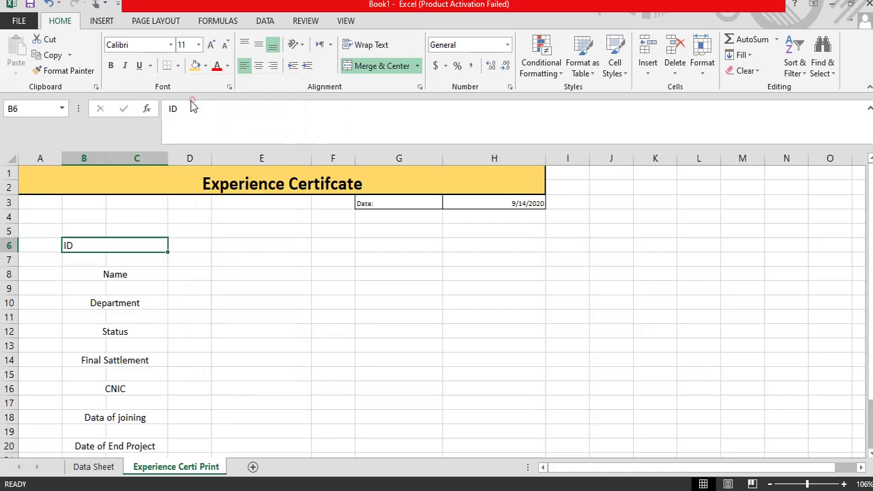
pyautogui.click(110, 274)
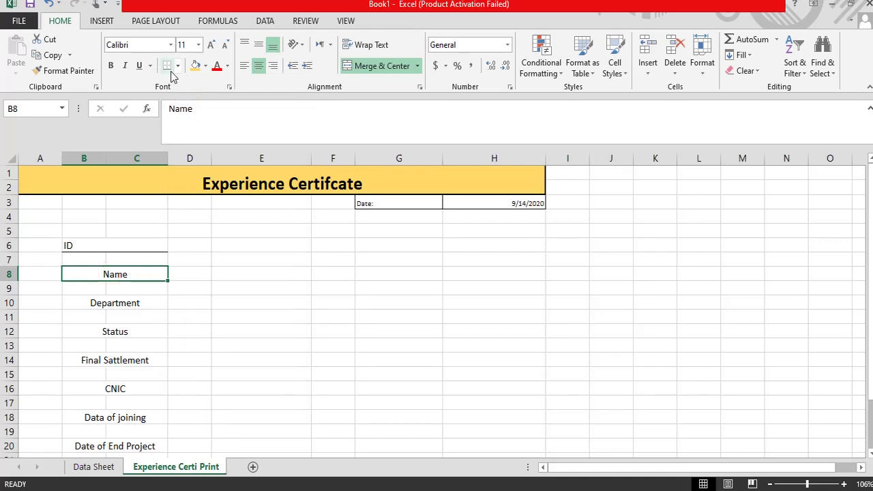
pyautogui.click(244, 65)
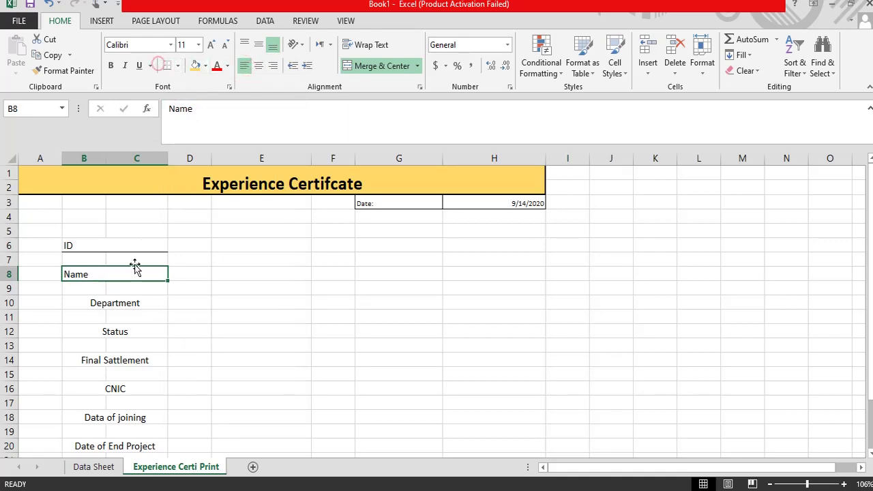
# Step: Left-align and bottom-border the Department, Status and Final Sattlement labels
pyautogui.click(88, 331)
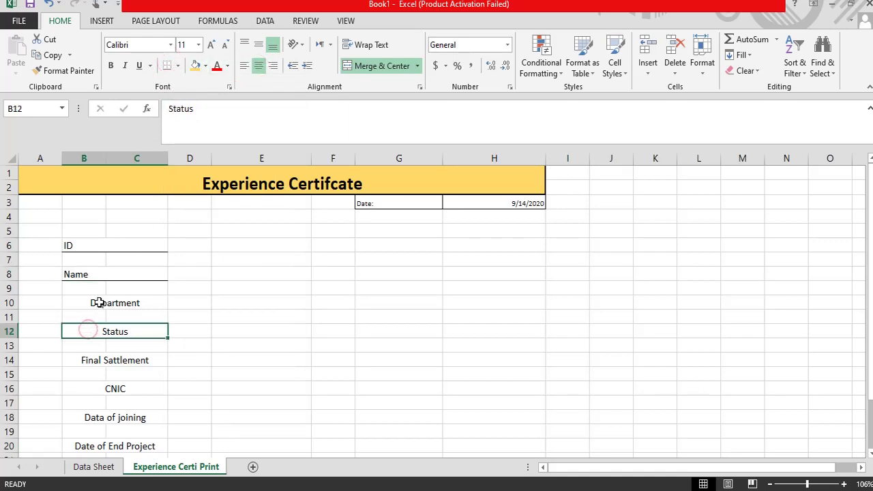
pyautogui.click(97, 303)
pyautogui.click(245, 66)
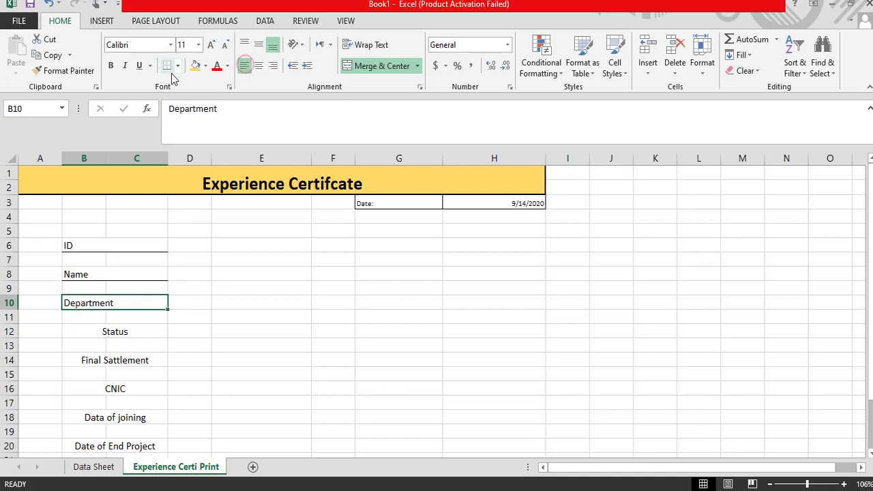
pyautogui.click(167, 66)
pyautogui.click(107, 328)
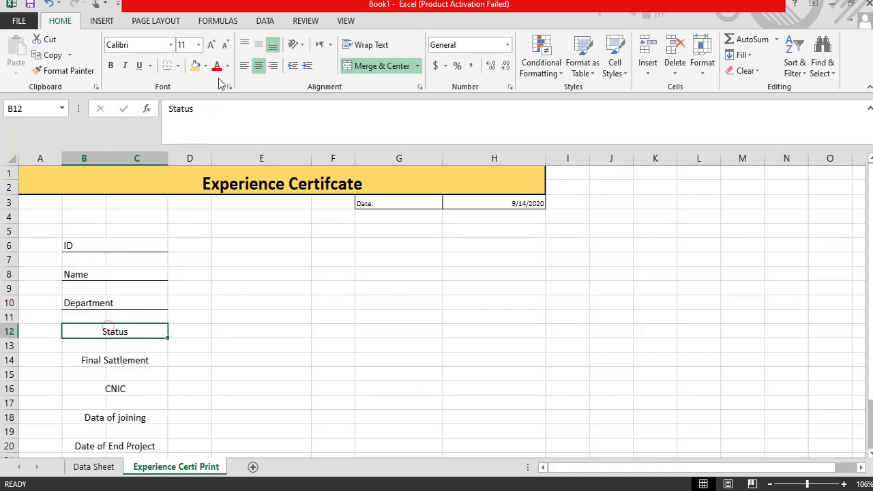
pyautogui.click(244, 65)
pyautogui.click(166, 66)
pyautogui.scroll(-1, 88, 370)
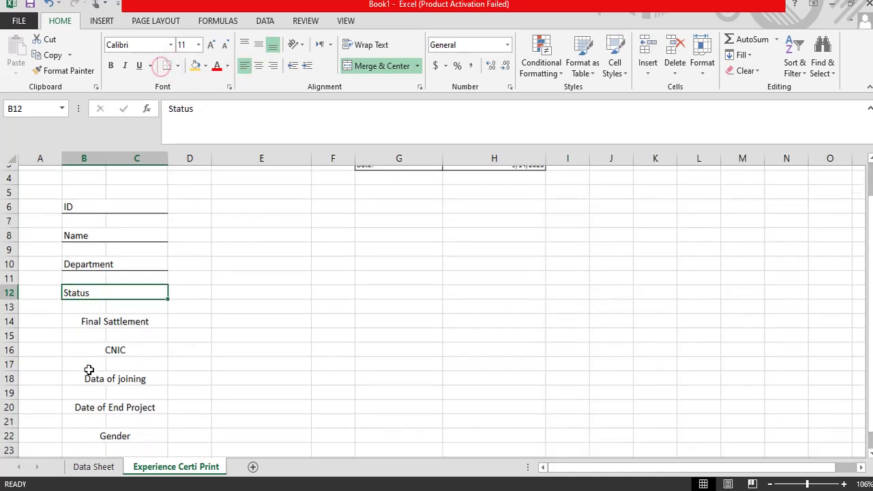
pyautogui.click(95, 325)
pyautogui.click(244, 67)
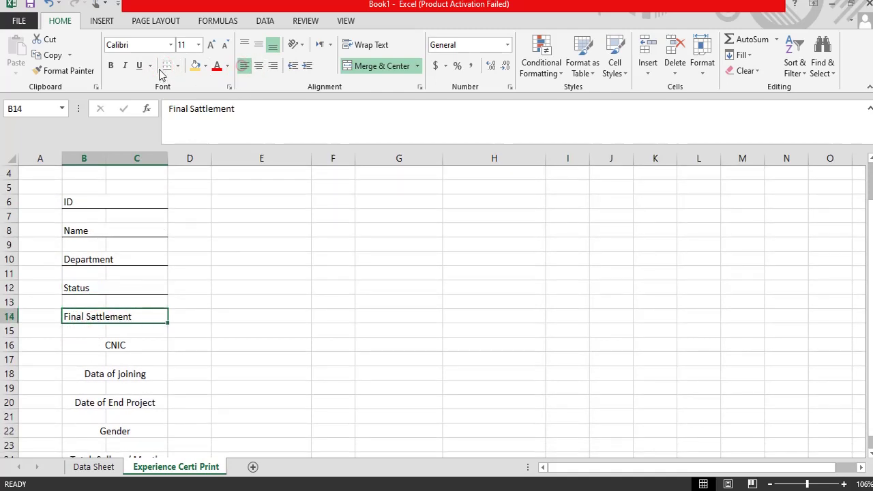
pyautogui.click(98, 342)
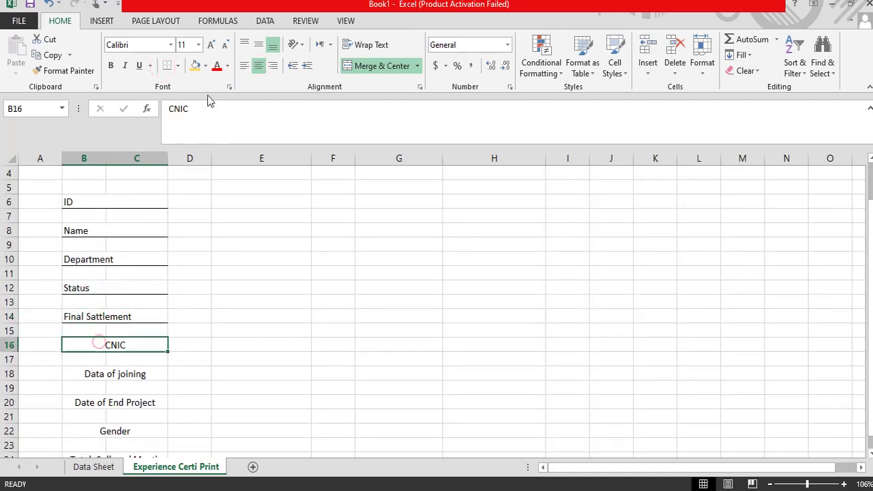
# Step: Left-align and bottom-border the CNIC, Data of joining, Date of End Project and Gender labels
pyautogui.click(243, 65)
pyautogui.click(167, 66)
pyautogui.click(88, 374)
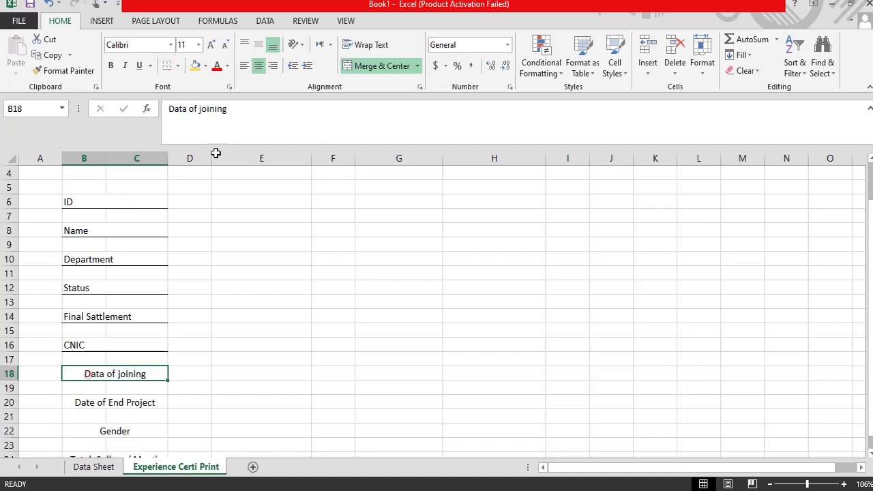
pyautogui.click(244, 66)
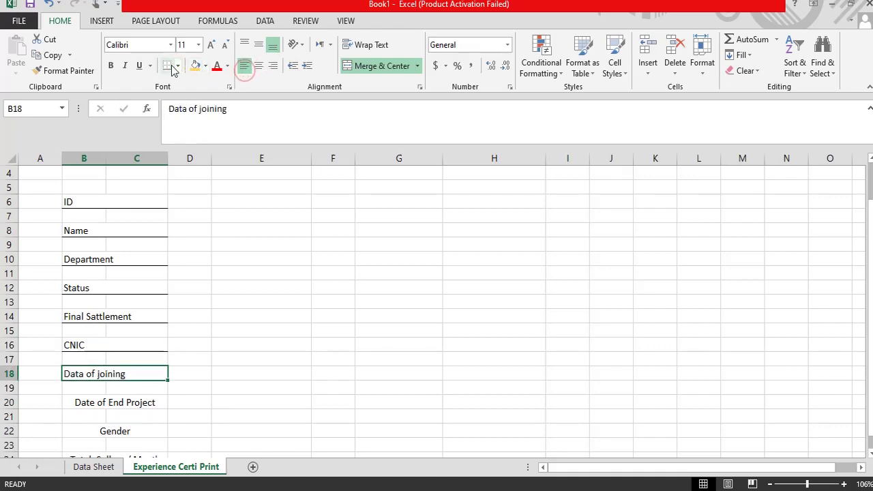
pyautogui.click(168, 67)
pyautogui.click(89, 405)
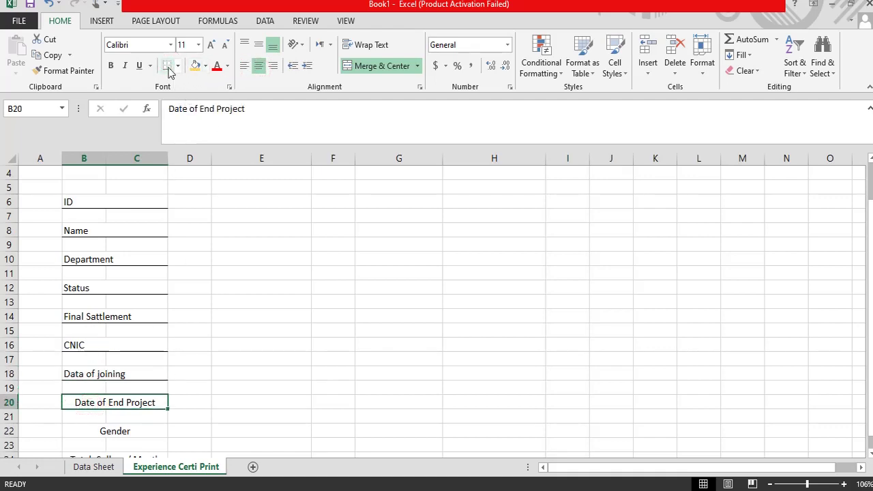
pyautogui.click(168, 67)
pyautogui.click(244, 66)
pyautogui.scroll(-1, 215, 310)
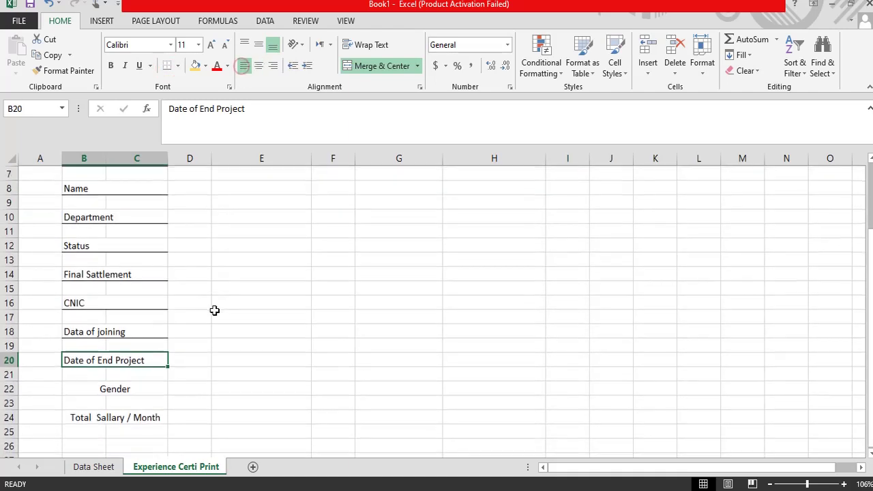
pyautogui.click(107, 393)
pyautogui.click(243, 66)
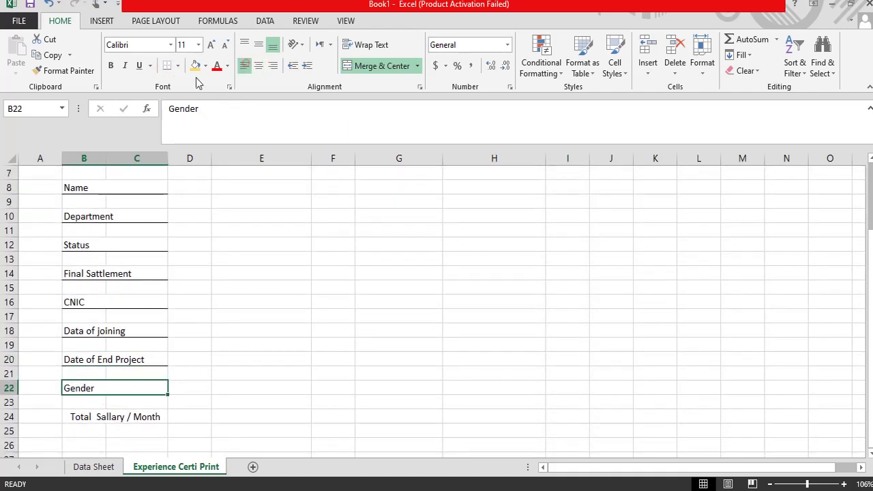
pyautogui.click(167, 66)
# Step: Left-align the Total Sallary / Month label and give it a bottom border
pyautogui.click(99, 419)
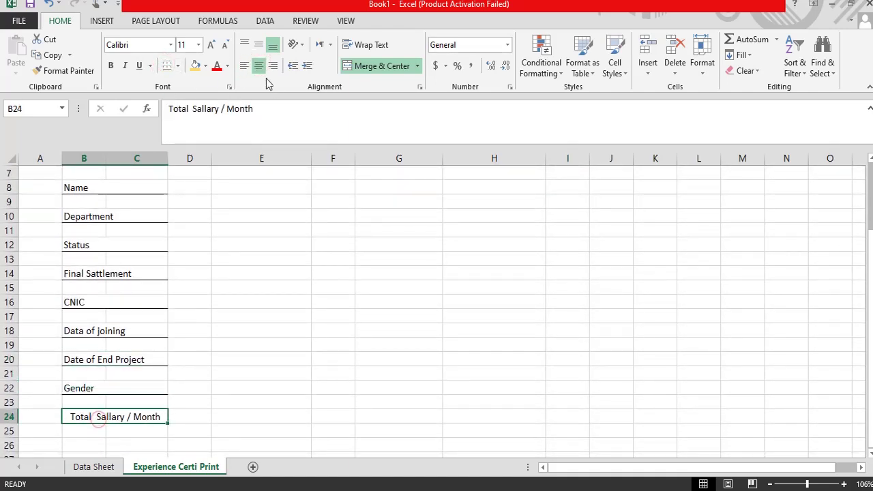
pyautogui.click(243, 66)
pyautogui.click(168, 66)
pyautogui.scroll(2, 225, 375)
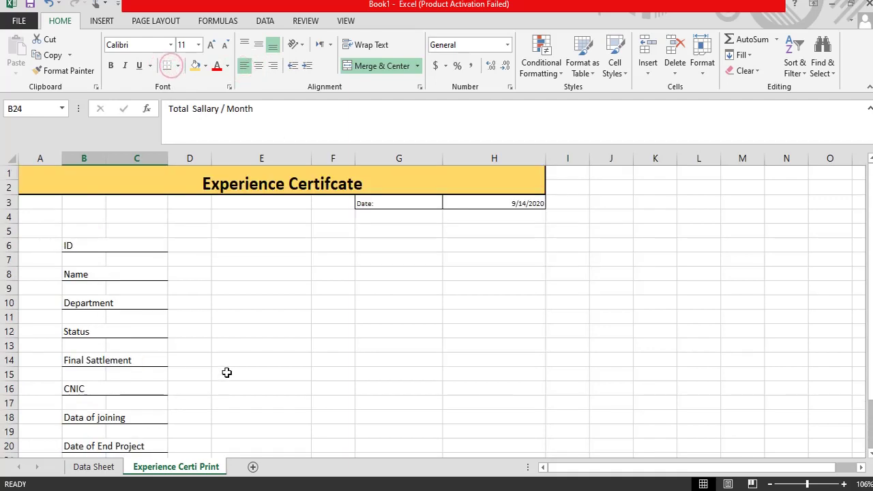
pyautogui.scroll(-4, 226, 372)
pyautogui.scroll(4, 227, 374)
# Step: Merge E6:F6 and E8:F8 into entry fields, left-aligned with bottom borders
pyautogui.click(239, 248)
pyautogui.moveTo(268, 243); pyautogui.dragTo(329, 239)
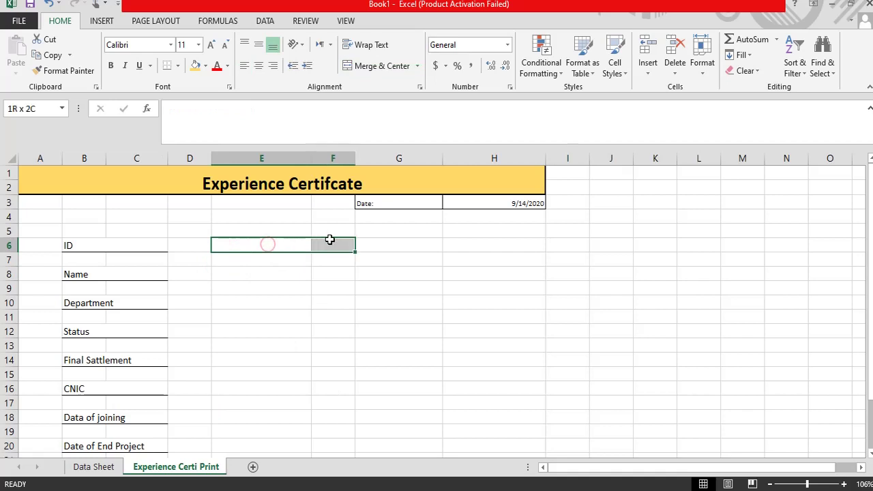
pyautogui.click(362, 66)
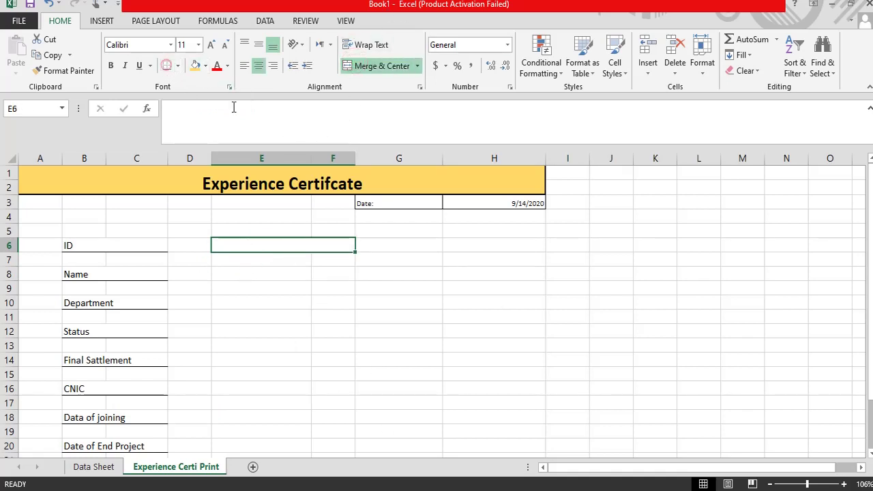
pyautogui.click(224, 276)
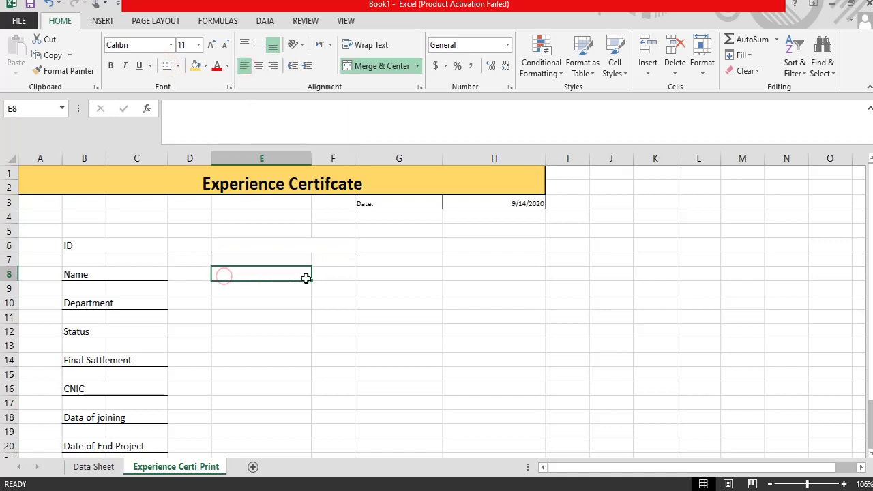
pyautogui.moveTo(306, 278); pyautogui.dragTo(328, 278)
pyautogui.click(244, 298)
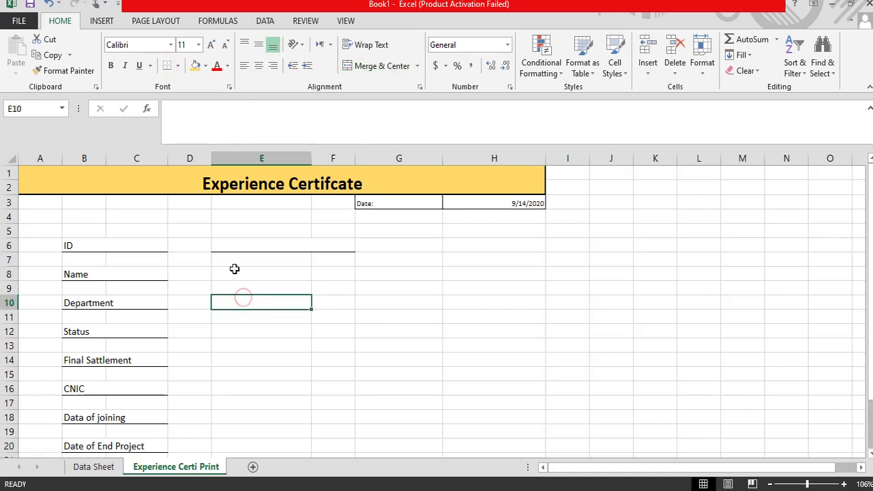
pyautogui.moveTo(222, 273); pyautogui.dragTo(317, 275)
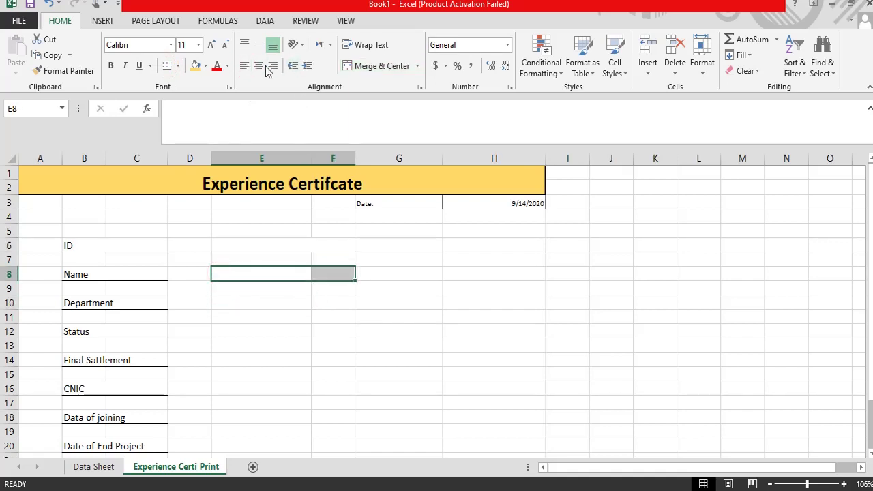
pyautogui.click(382, 66)
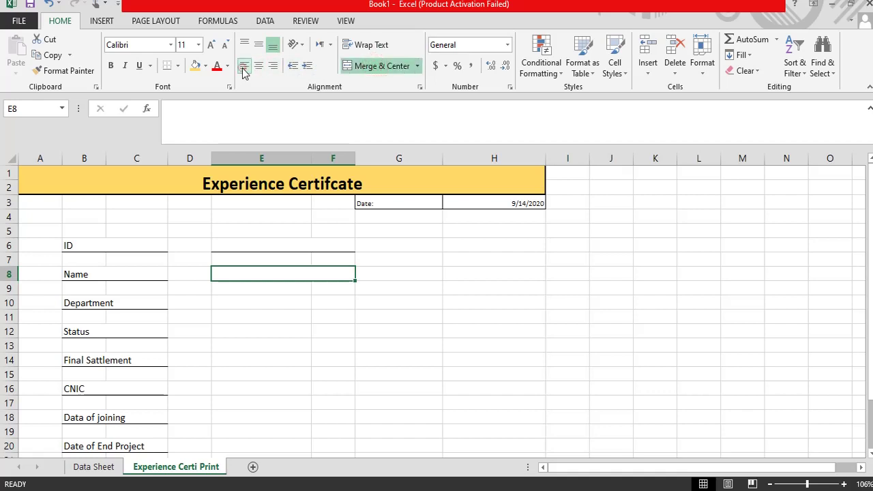
pyautogui.click(244, 65)
pyautogui.click(168, 69)
# Step: Merge, left-align and bottom-border the E10:F10 and E12:F12 entry fields
pyautogui.moveTo(230, 305); pyautogui.dragTo(332, 304)
pyautogui.click(382, 66)
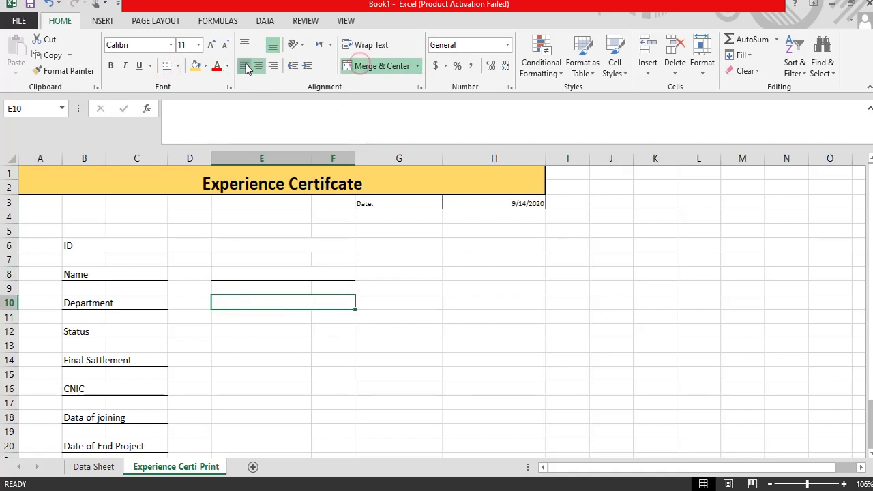
pyautogui.click(243, 66)
pyautogui.click(169, 65)
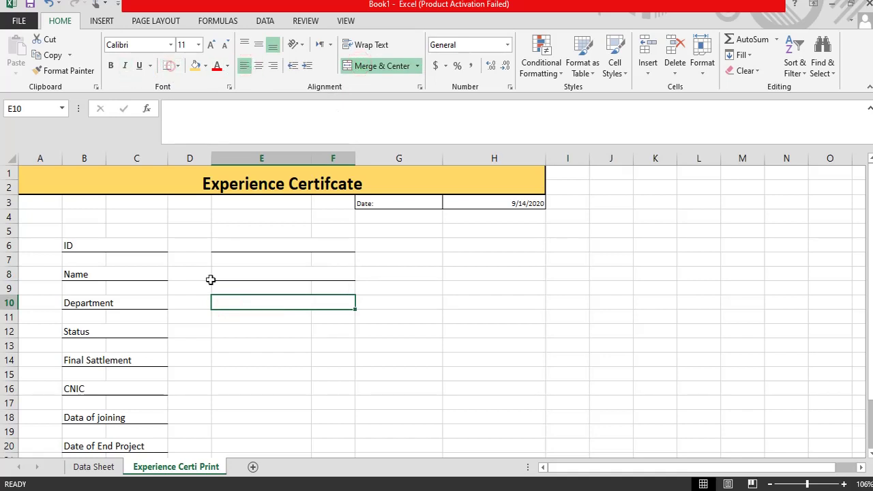
pyautogui.click(226, 330)
pyautogui.moveTo(303, 336); pyautogui.dragTo(334, 332)
pyautogui.click(356, 67)
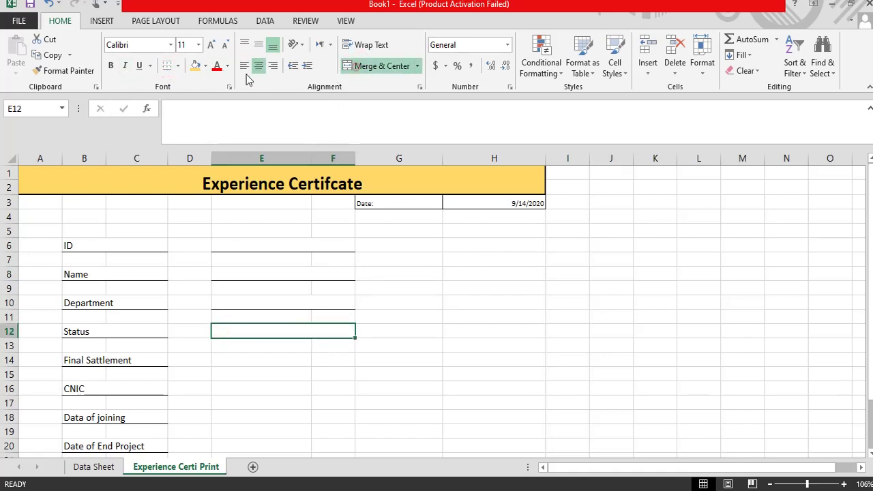
pyautogui.click(244, 65)
pyautogui.click(166, 66)
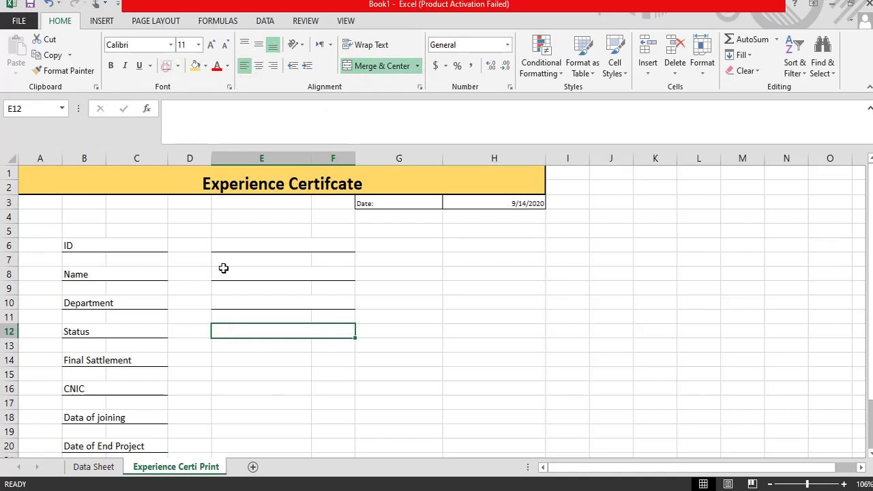
# Step: Merge and left-align E14:F14, E16:F16 and E18:F18, underlining rows 14 and 16
pyautogui.scroll(-1, 271, 354)
pyautogui.moveTo(224, 317); pyautogui.dragTo(327, 316)
pyautogui.click(379, 65)
pyautogui.click(245, 66)
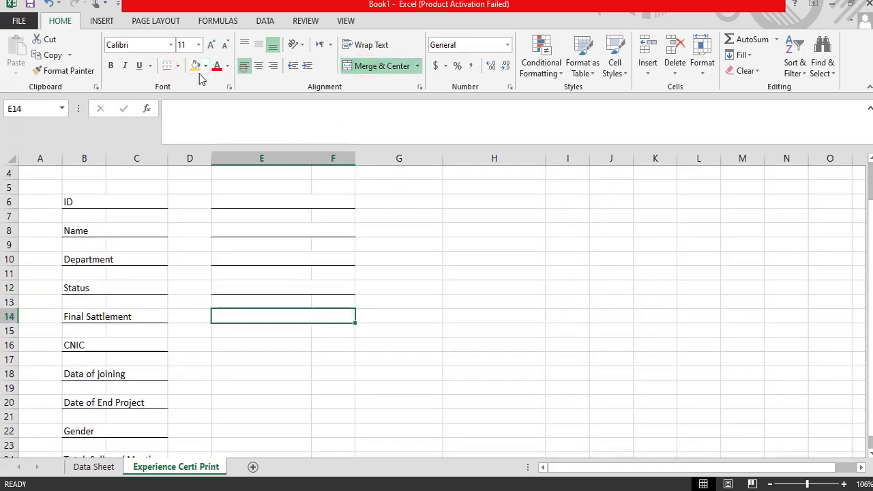
pyautogui.click(170, 71)
pyautogui.moveTo(228, 347); pyautogui.dragTo(320, 348)
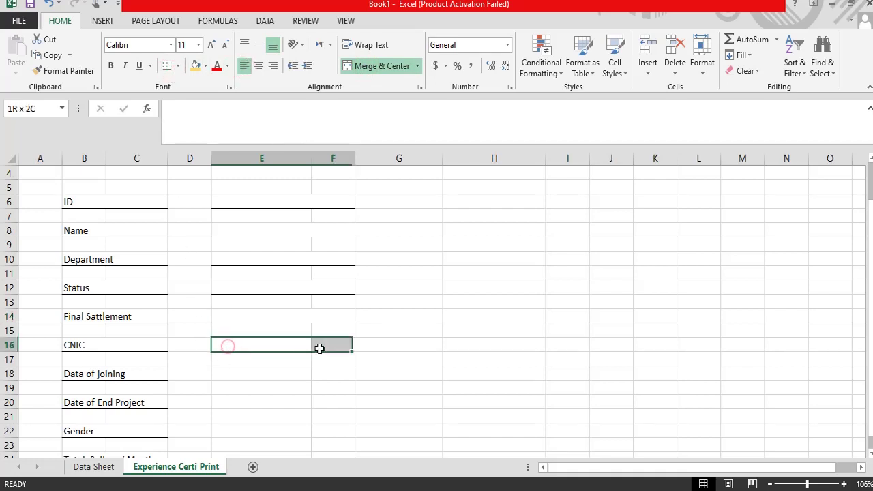
pyautogui.click(378, 65)
pyautogui.click(244, 66)
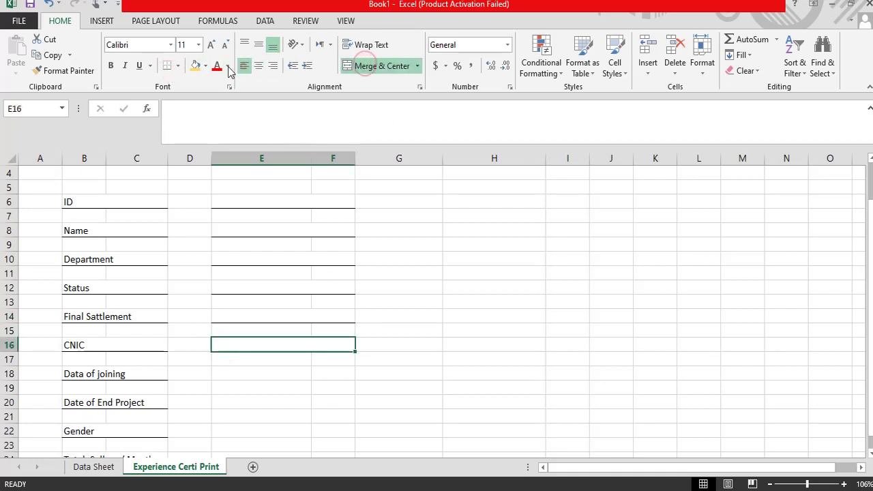
pyautogui.click(168, 70)
pyautogui.moveTo(230, 373); pyautogui.dragTo(322, 374)
pyautogui.click(354, 63)
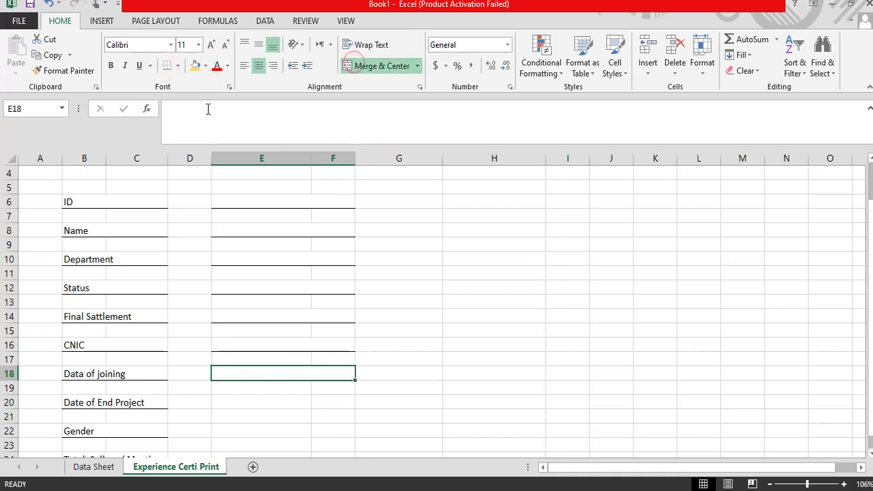
pyautogui.click(242, 66)
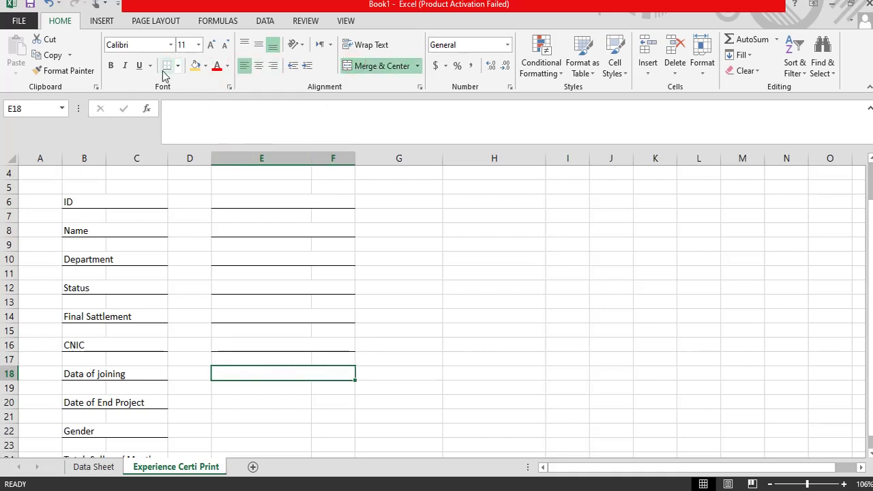
# Step: Merge E20:F20, E22:F22 and E24:F24, left-aligning rows 20–22 and underlining row 24
pyautogui.scroll(-1, 321, 396)
pyautogui.click(298, 401)
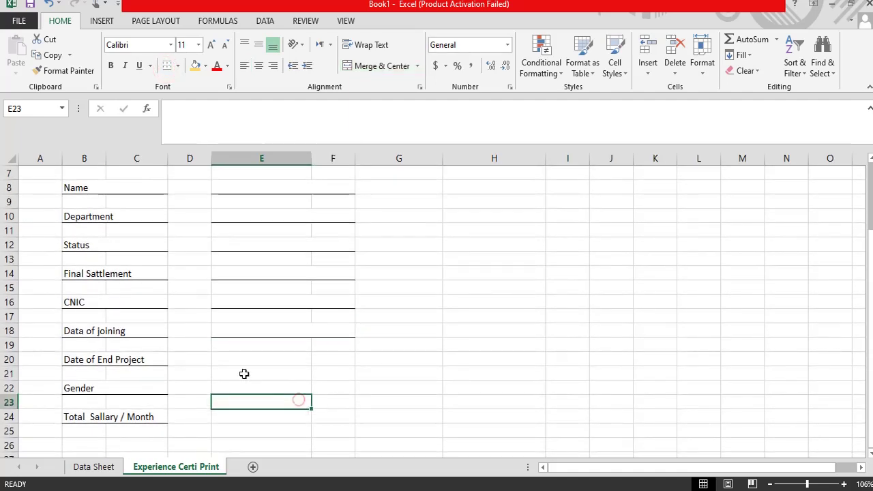
pyautogui.moveTo(224, 362); pyautogui.dragTo(320, 359)
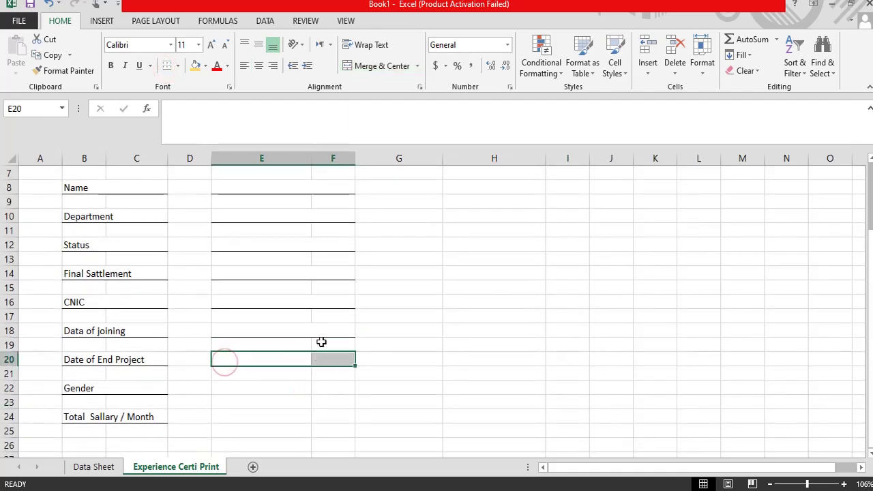
pyautogui.click(360, 68)
pyautogui.click(244, 66)
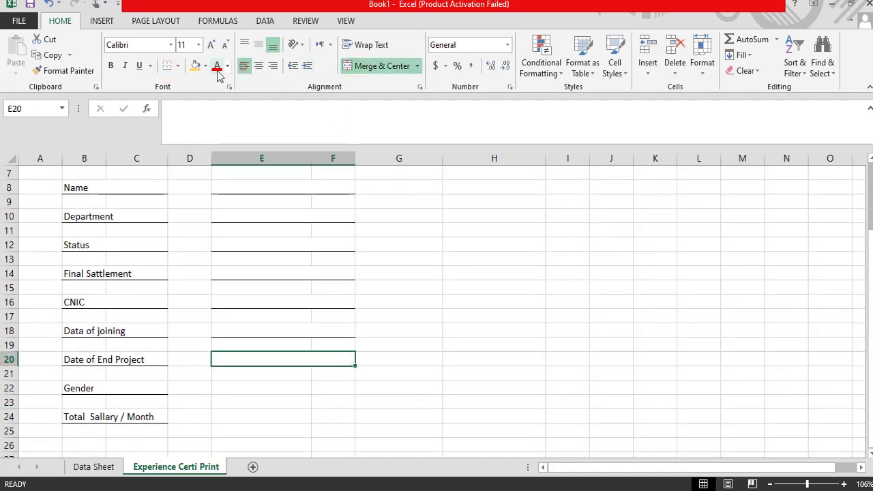
pyautogui.scroll(-1, 261, 369)
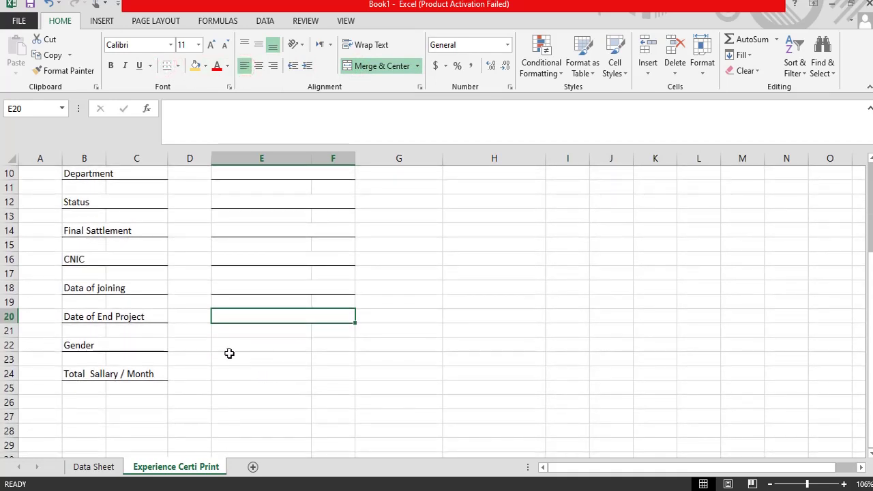
pyautogui.moveTo(226, 352); pyautogui.dragTo(321, 346)
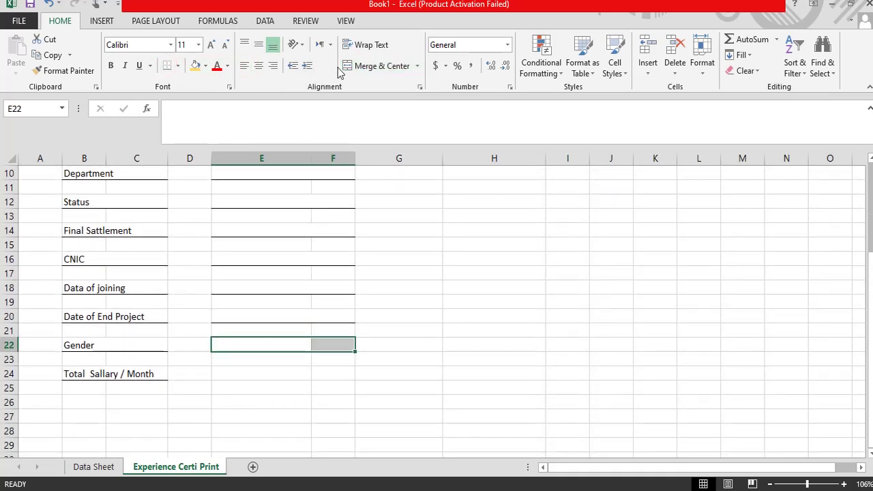
pyautogui.click(361, 66)
pyautogui.click(245, 67)
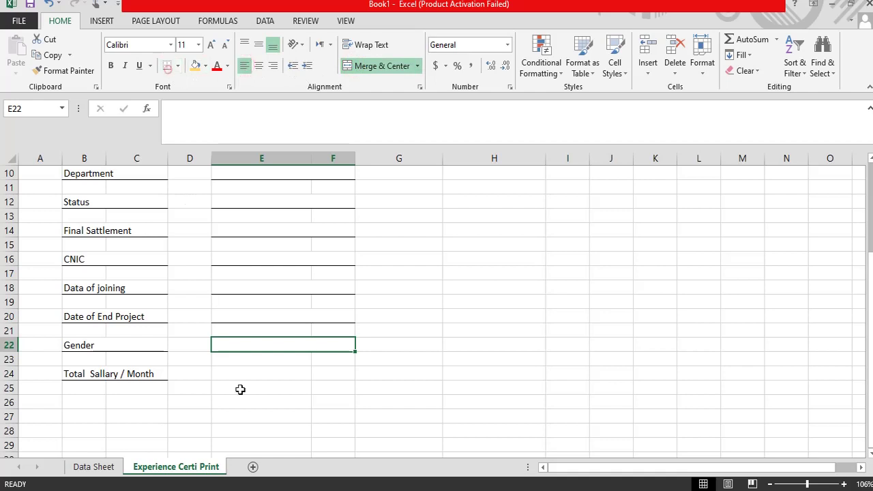
pyautogui.moveTo(226, 372); pyautogui.dragTo(341, 373)
pyautogui.click(354, 66)
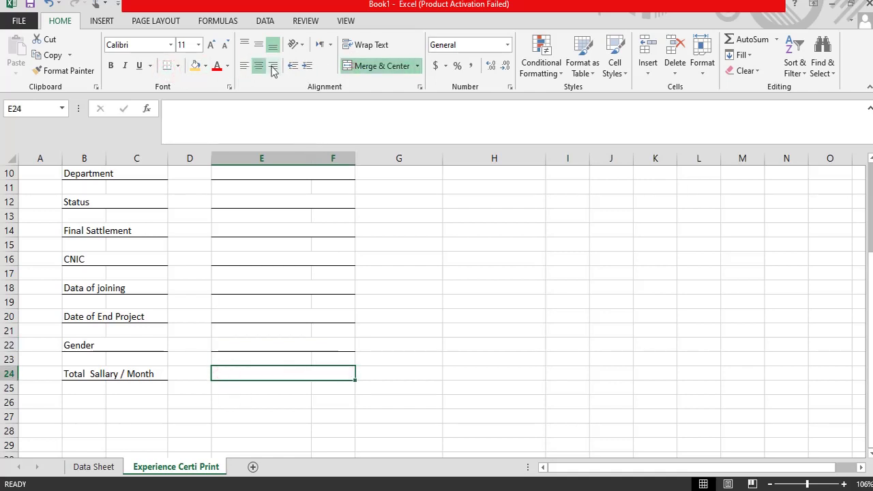
pyautogui.click(167, 64)
pyautogui.scroll(2, 452, 315)
pyautogui.scroll(2, 452, 316)
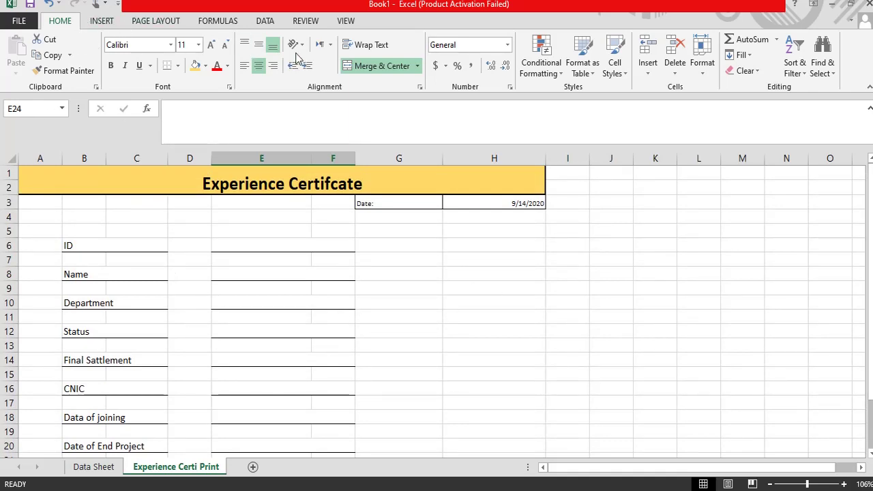
# Step: Try shifting the page break in Page Break Preview, undo it, and return to Normal view
pyautogui.click(347, 22)
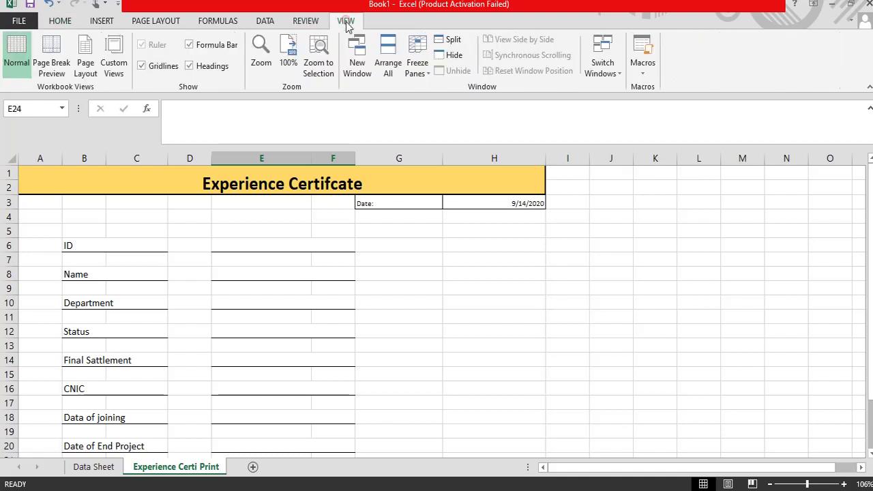
pyautogui.click(51, 61)
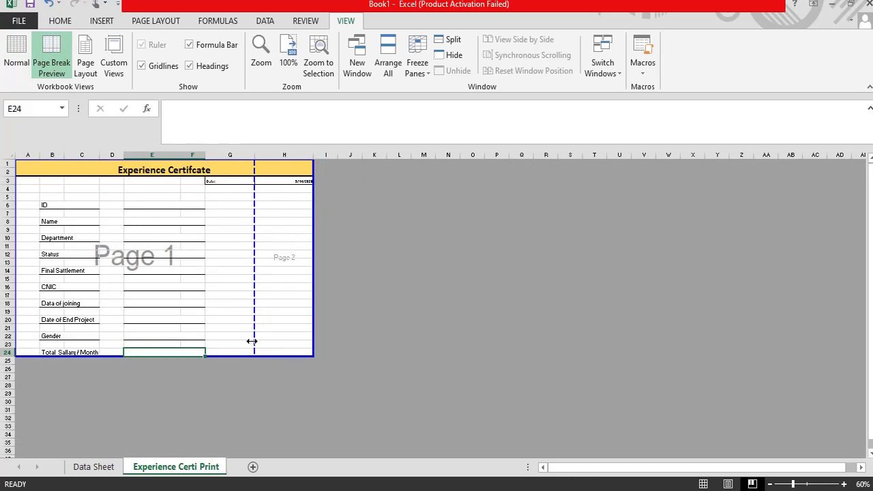
pyautogui.moveTo(252, 342); pyautogui.dragTo(301, 341)
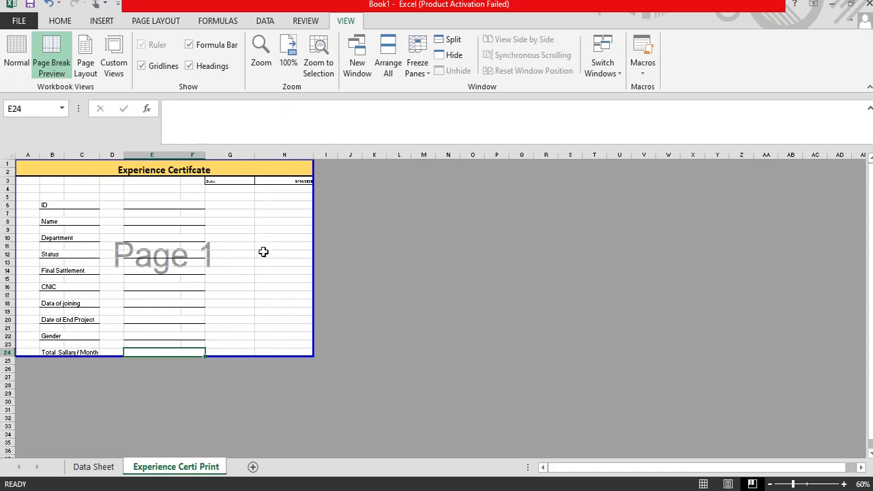
pyautogui.hotkey('ctrl', 'z')
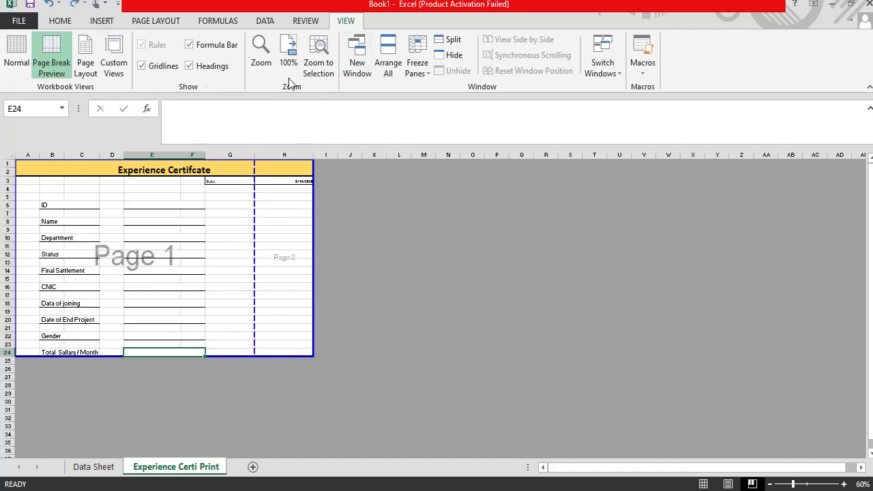
pyautogui.click(17, 54)
# Step: Narrow columns G and H so the certificate ends at the page break
pyautogui.scroll(2, 380, 261)
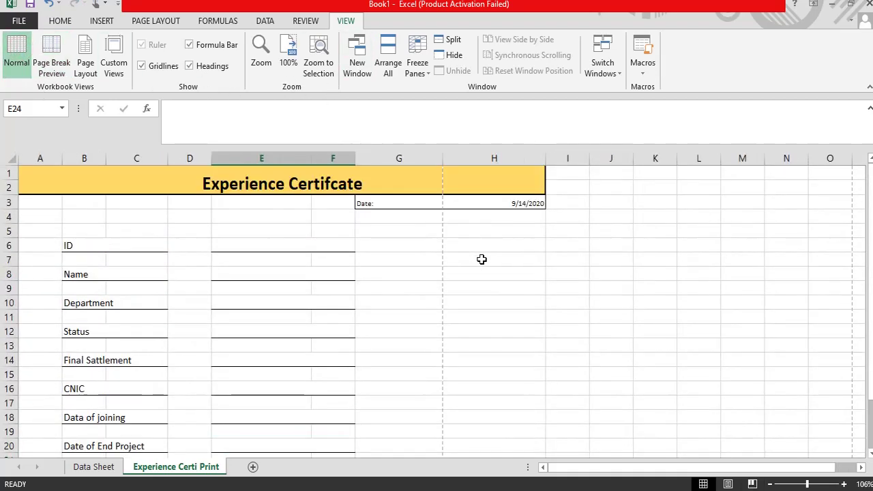
pyautogui.moveTo(544, 159); pyautogui.dragTo(504, 166)
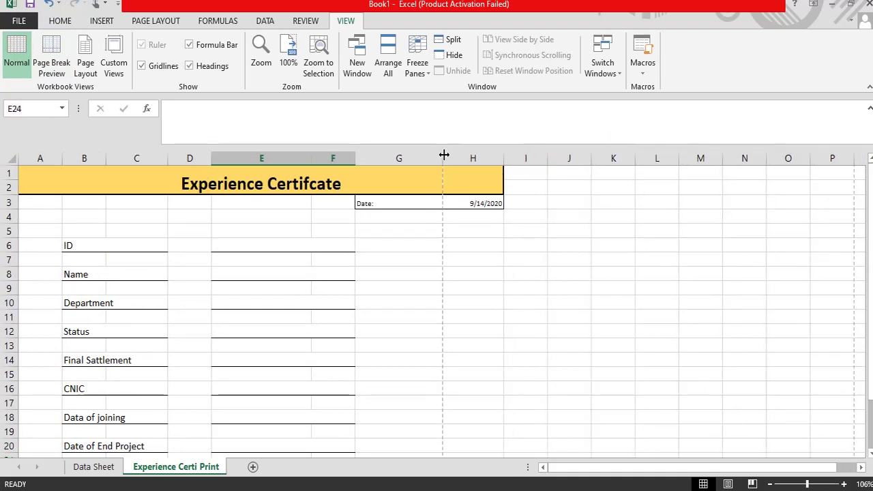
pyautogui.moveTo(443, 159); pyautogui.dragTo(408, 159)
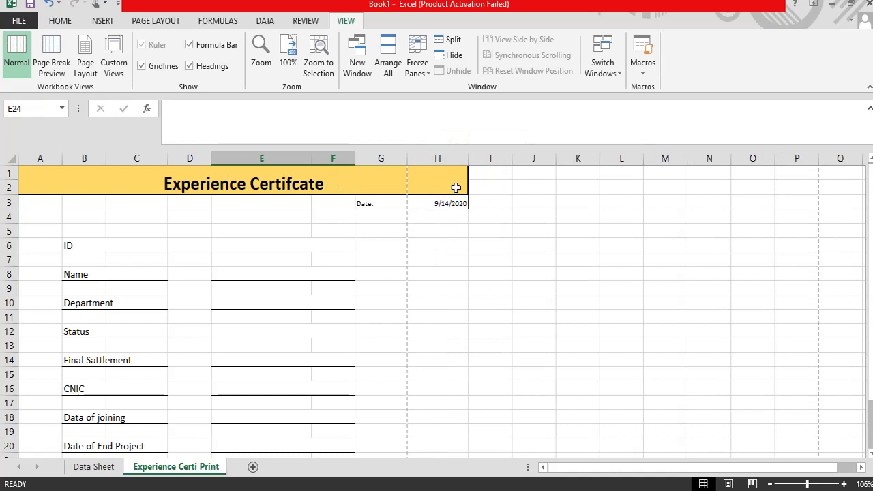
pyautogui.moveTo(468, 159); pyautogui.dragTo(450, 158)
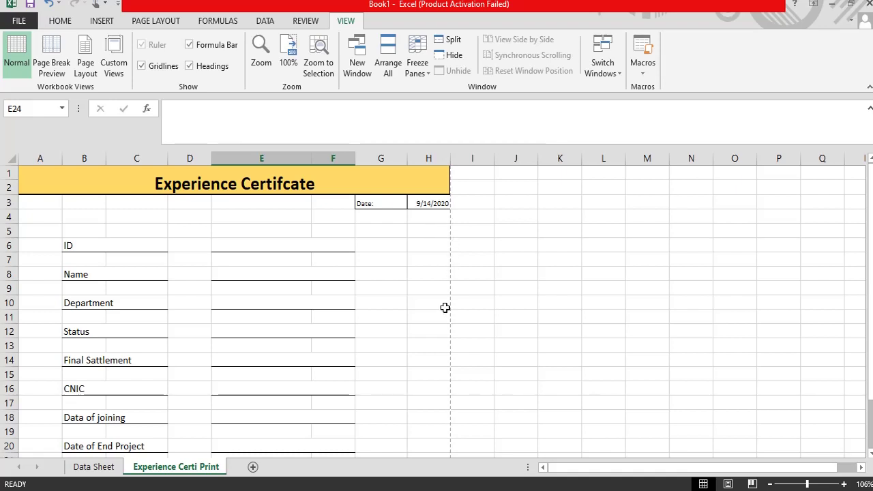
# Step: Enter the label 'Signaure Manager' in E29
pyautogui.scroll(-7, 343, 327)
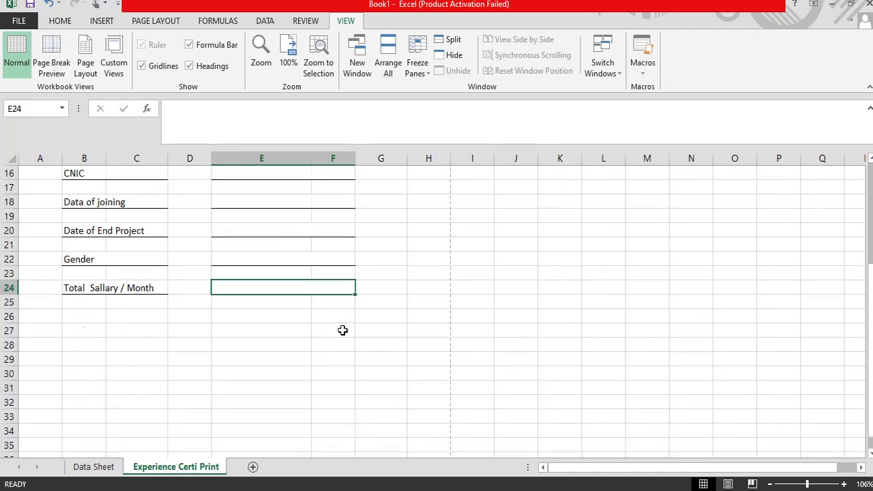
pyautogui.scroll(1, 343, 330)
pyautogui.click(277, 358)
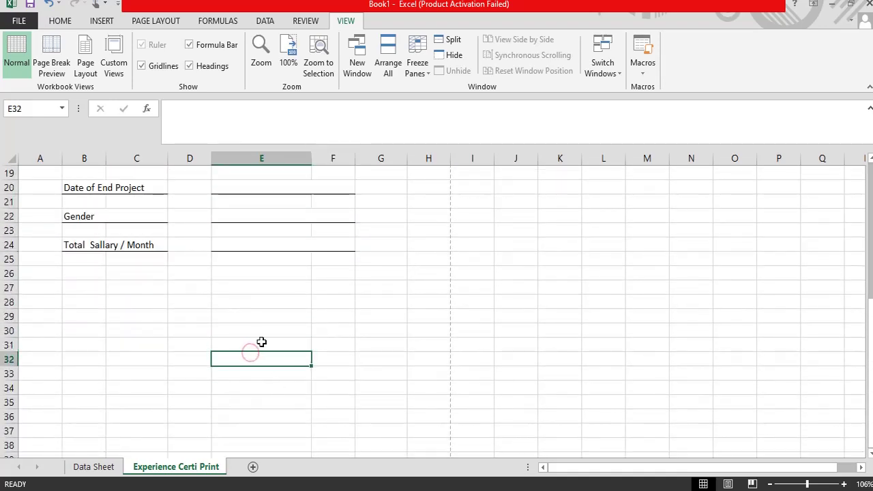
pyautogui.click(244, 316)
pyautogui.write('Da')
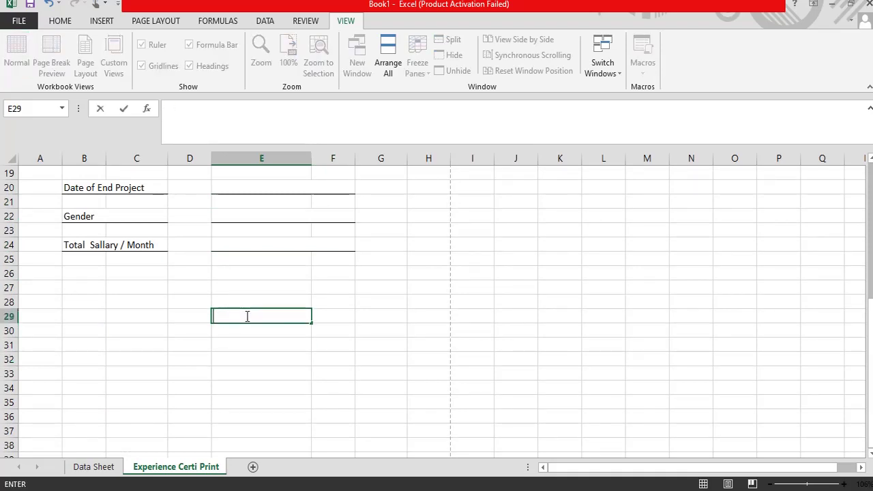
pyautogui.write('s')
pyautogui.press('BackSpace')
pyautogui.write('Sing')
pyautogui.press('BackSpace')
pyautogui.press('BackSpace')
pyautogui.write('gnaure Man')
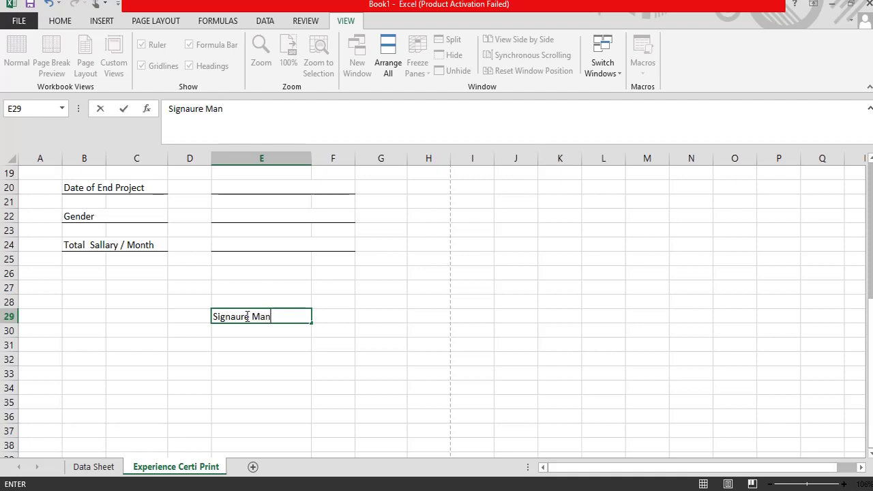
pyautogui.write('ager')
pyautogui.press('Return')
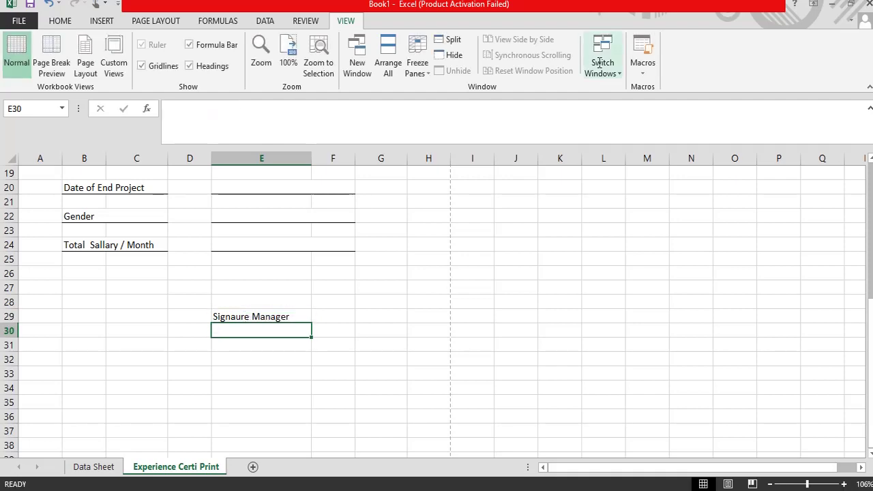
# Step: Enter the label 'Signature emp:' in E34
pyautogui.click(239, 390)
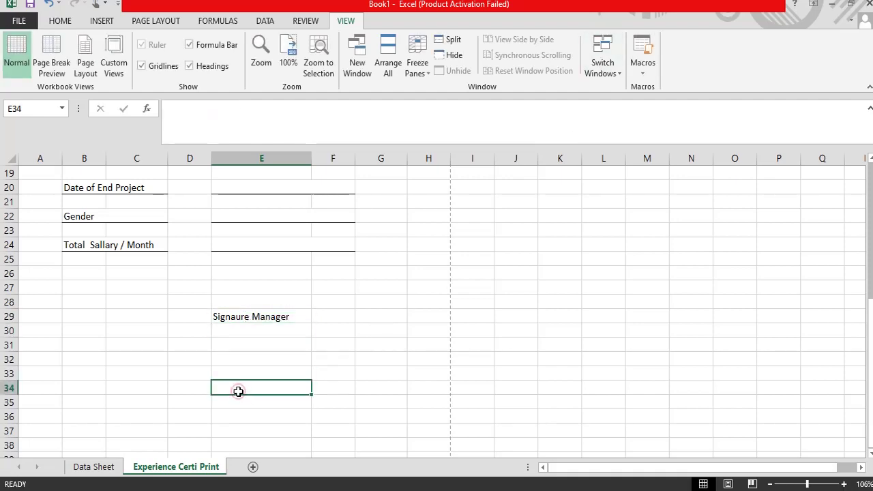
pyautogui.write('Signature')
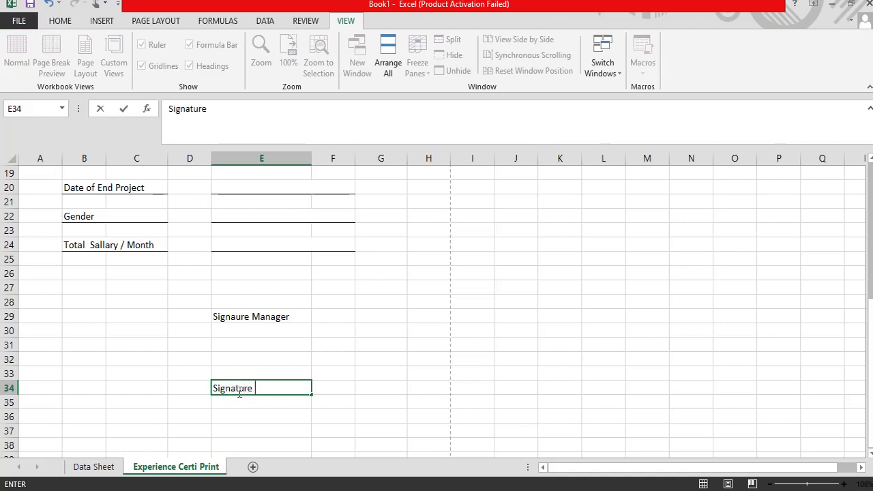
pyautogui.write(' emp:')
pyautogui.doubleClick(234, 390)
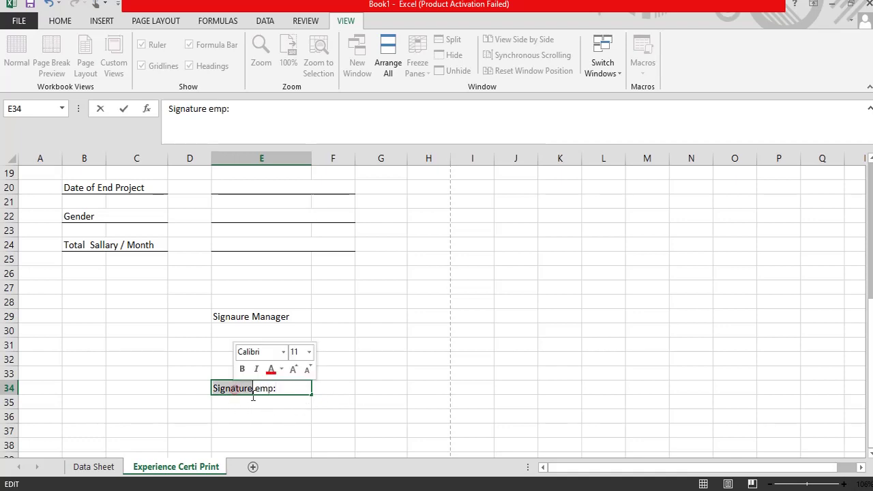
pyautogui.click(244, 318)
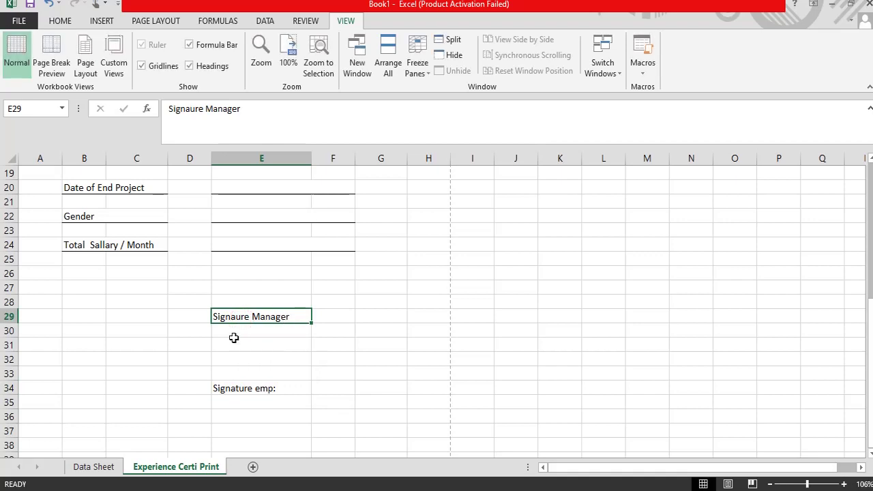
# Step: Give E36:F36 a bottom border to form the employee signature line
pyautogui.moveTo(234, 343); pyautogui.dragTo(341, 344)
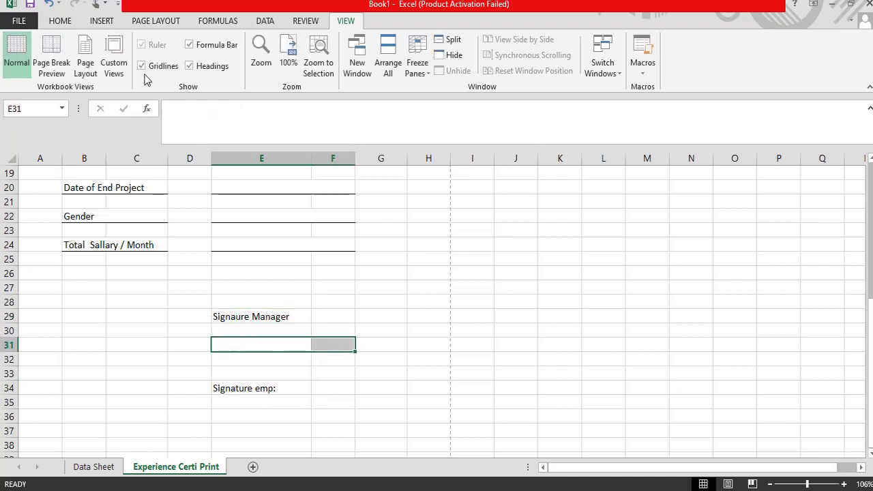
pyautogui.click(60, 21)
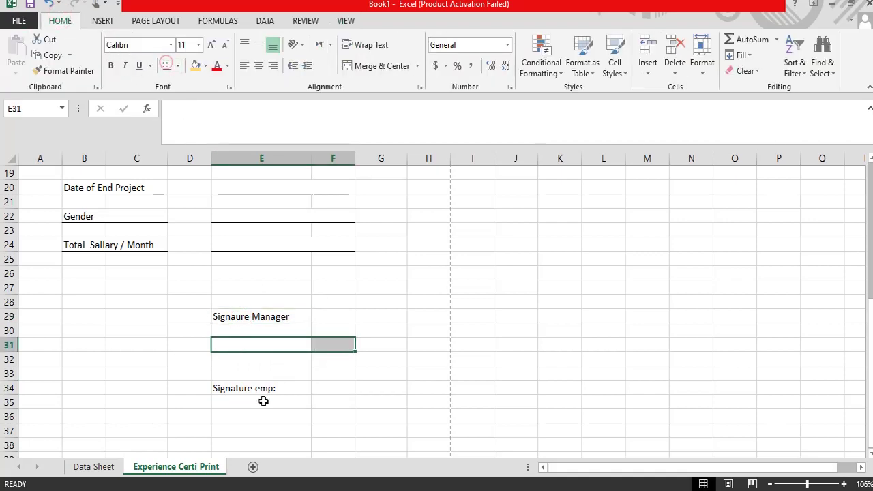
pyautogui.scroll(-1, 263, 401)
pyautogui.moveTo(230, 373); pyautogui.dragTo(334, 372)
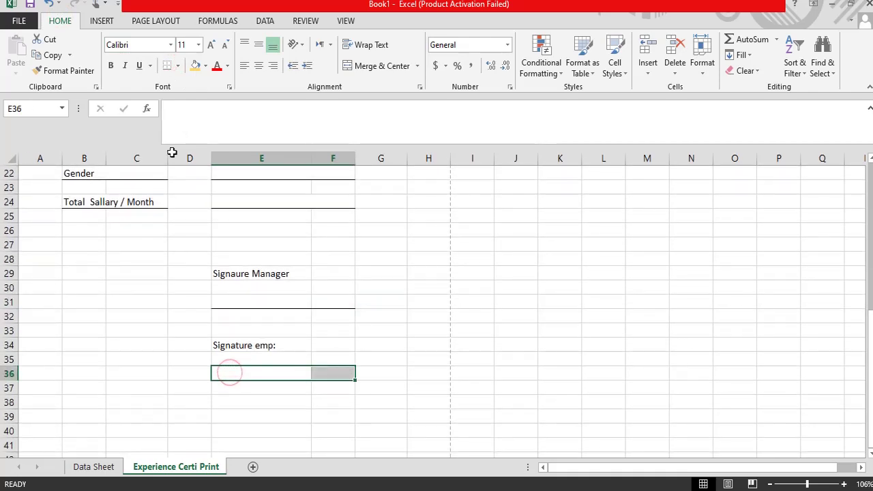
pyautogui.click(167, 66)
pyautogui.click(144, 327)
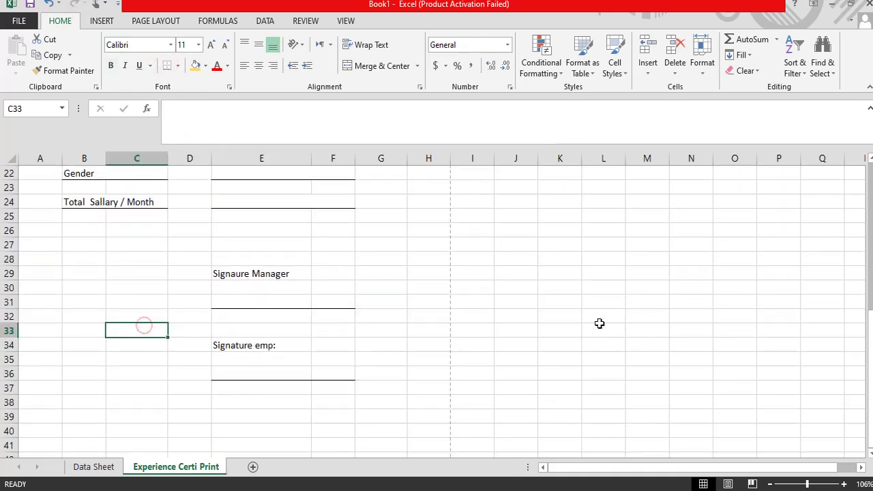
pyautogui.scroll(7, 599, 324)
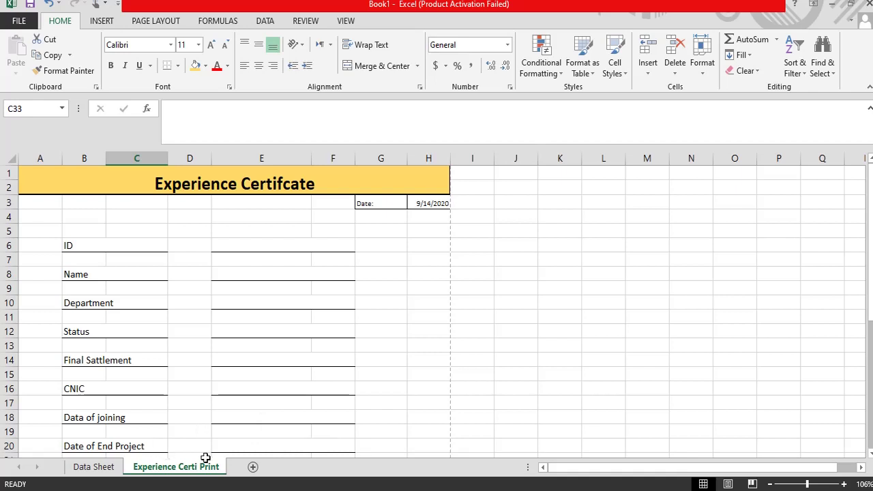
pyautogui.click(19, 21)
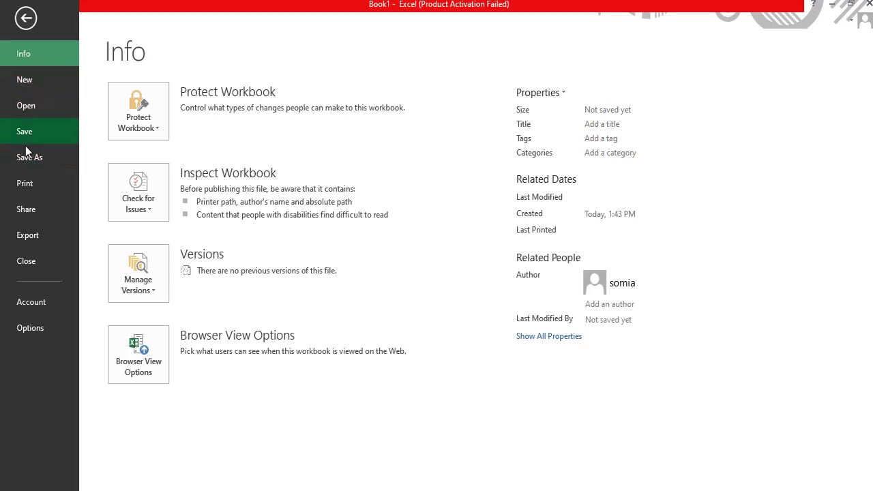
pyautogui.click(26, 183)
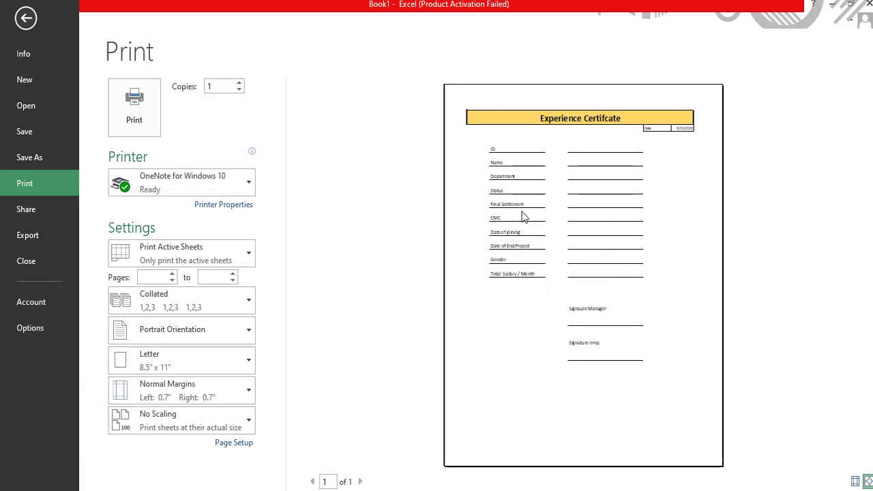
pyautogui.click(26, 19)
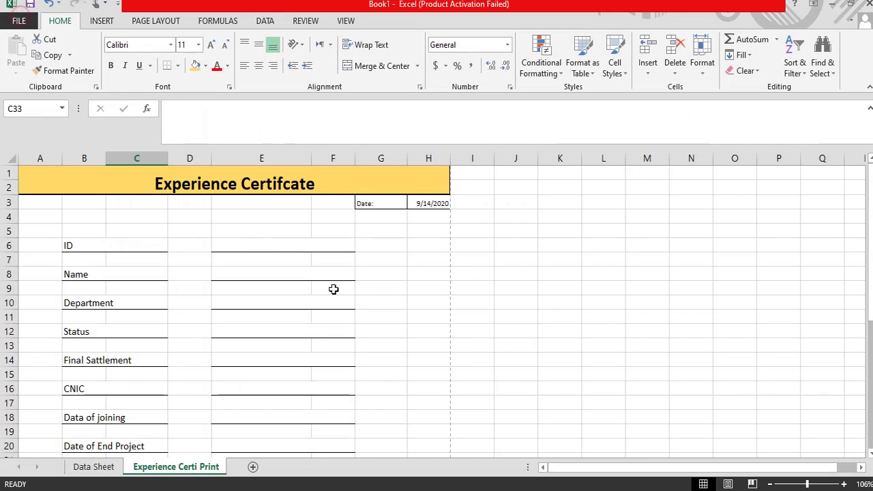
pyautogui.click(328, 286)
pyautogui.click(390, 215)
pyautogui.click(395, 203)
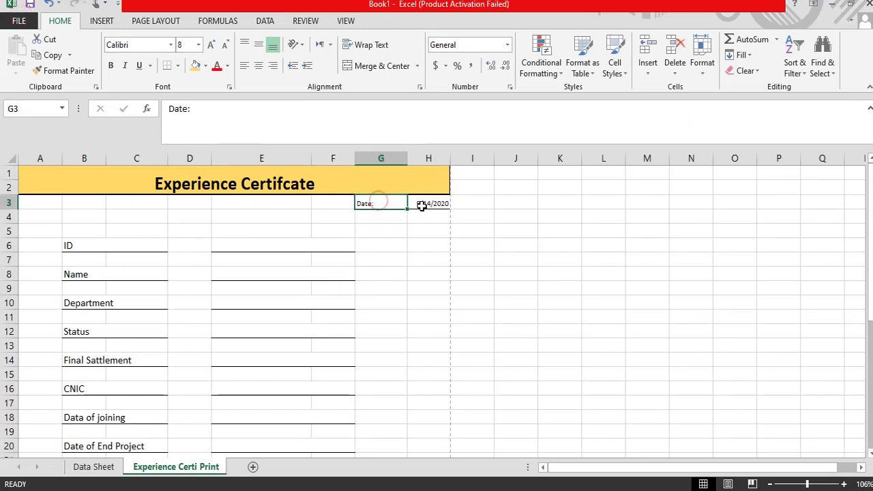
pyautogui.click(422, 204)
pyautogui.scroll(-2, 353, 300)
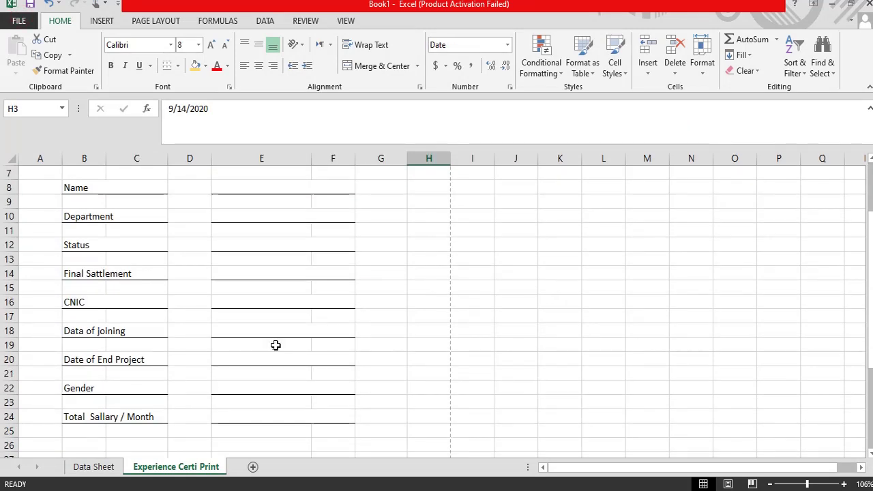
pyautogui.scroll(1, 162, 410)
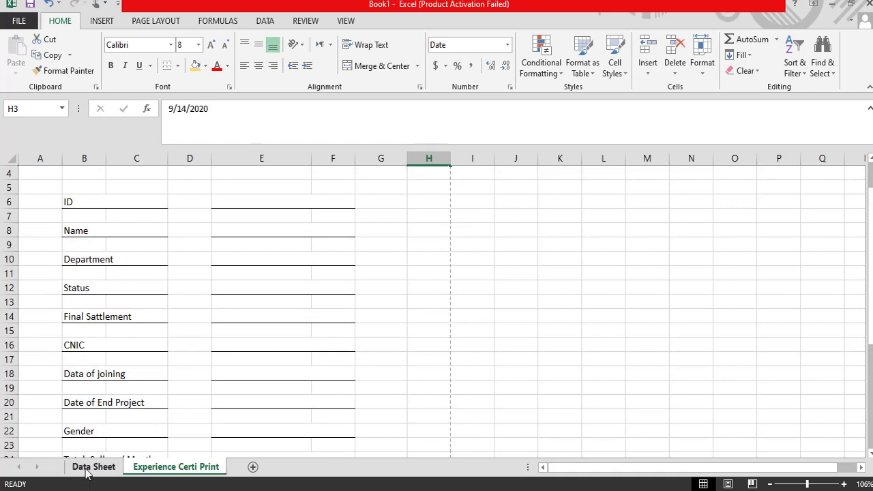
pyautogui.click(88, 468)
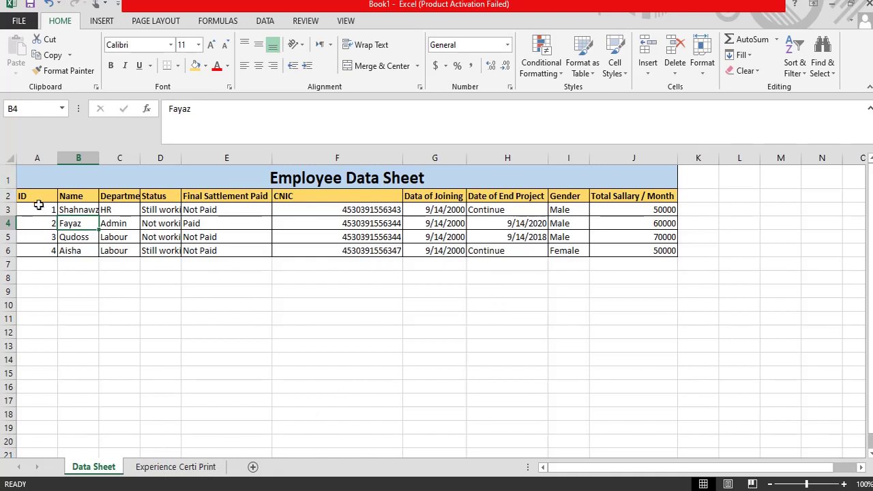
pyautogui.moveTo(40, 208); pyautogui.dragTo(399, 210)
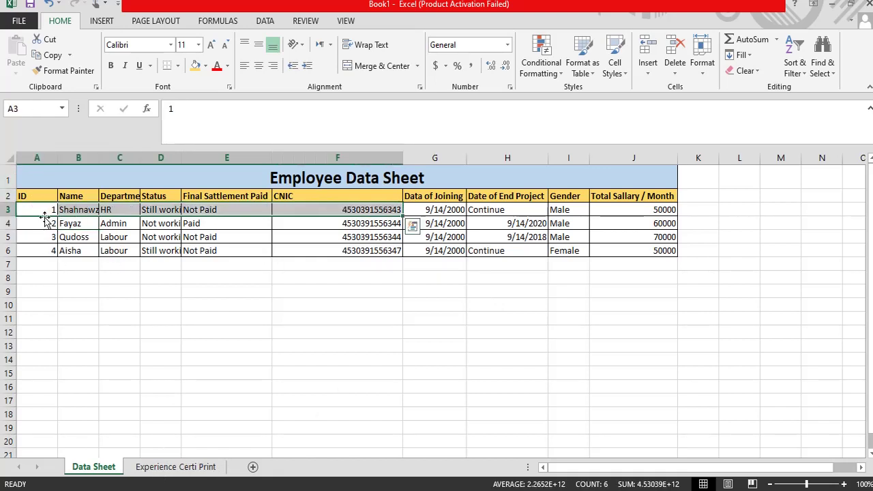
pyautogui.click(38, 210)
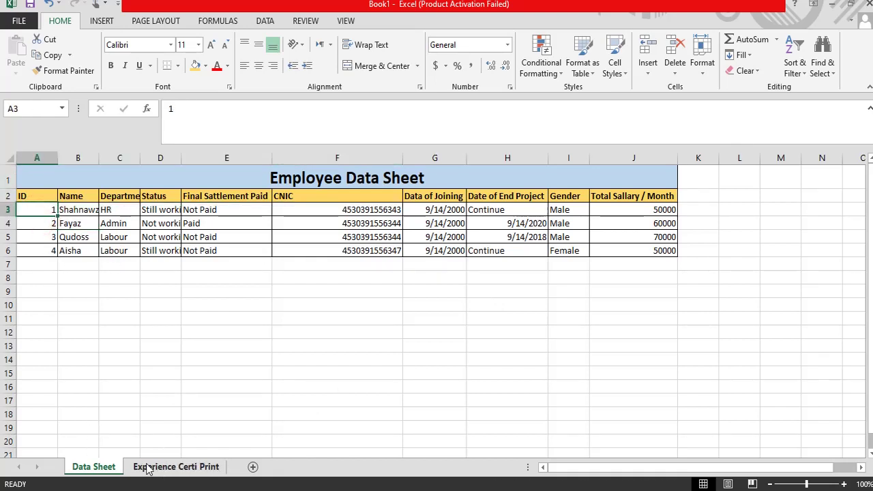
pyautogui.click(150, 467)
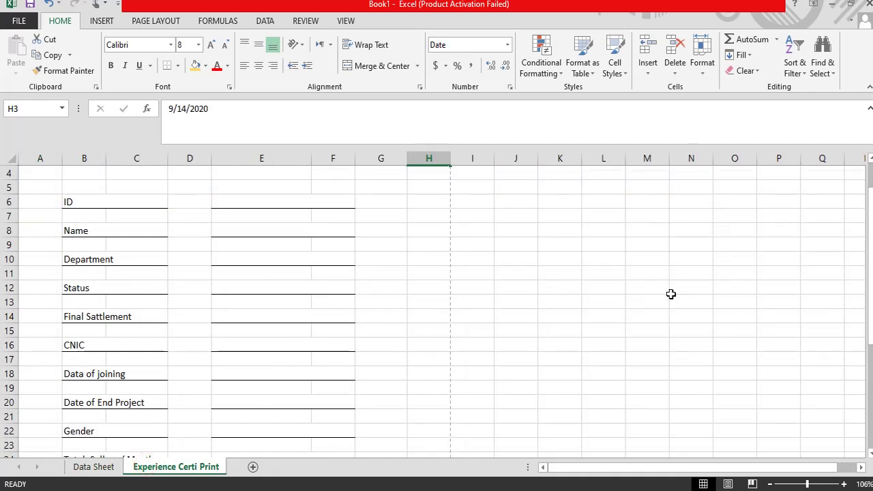
pyautogui.scroll(1, 671, 294)
pyautogui.click(239, 243)
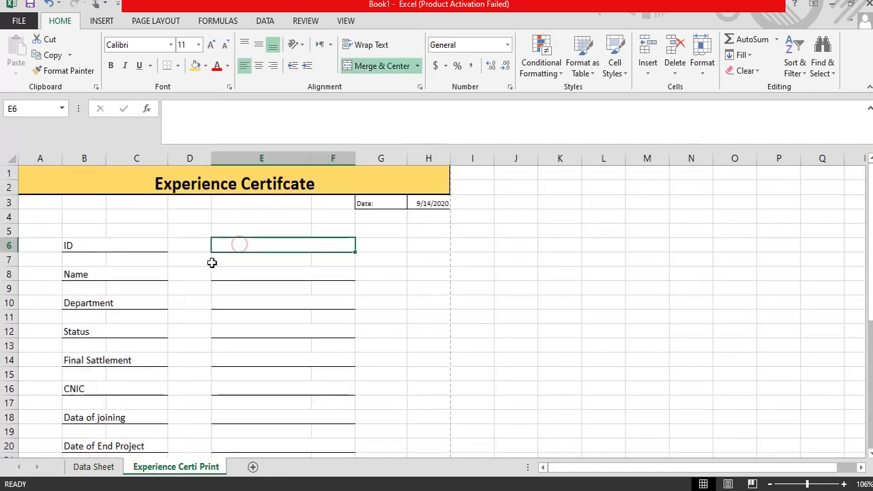
pyautogui.click(111, 245)
pyautogui.click(256, 246)
pyautogui.click(228, 266)
pyautogui.click(229, 275)
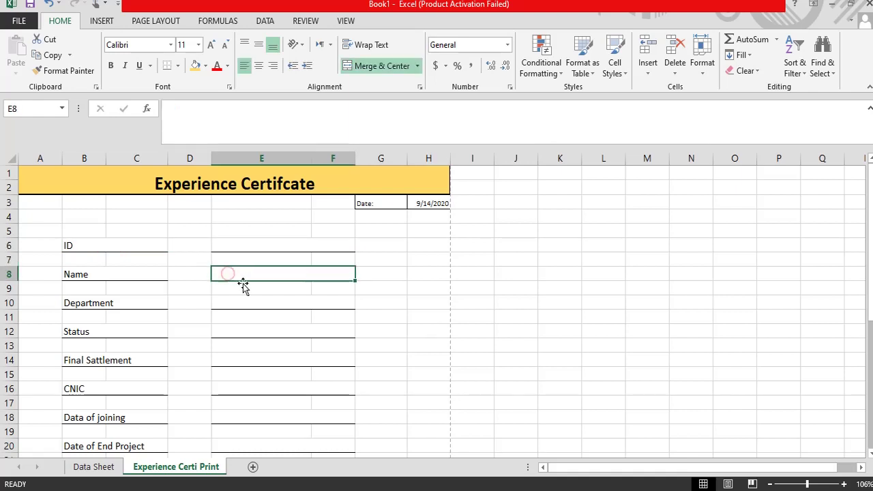
pyautogui.click(226, 246)
pyautogui.click(229, 275)
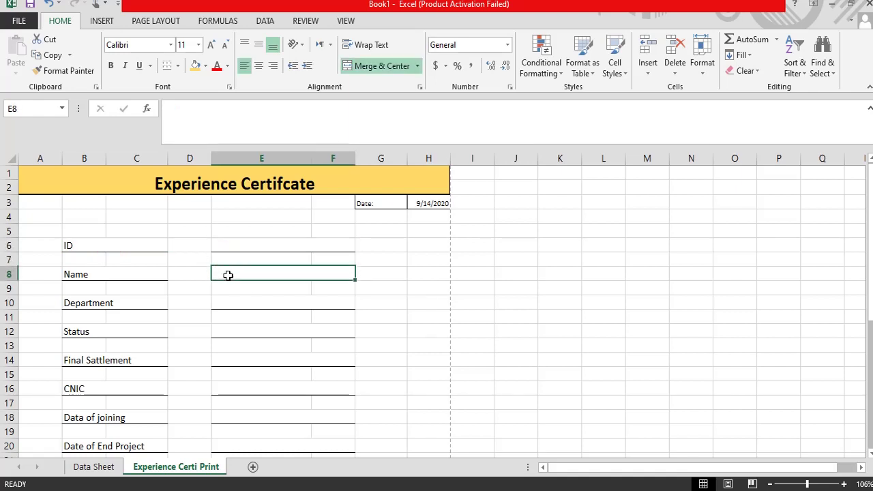
pyautogui.click(226, 242)
pyautogui.click(121, 245)
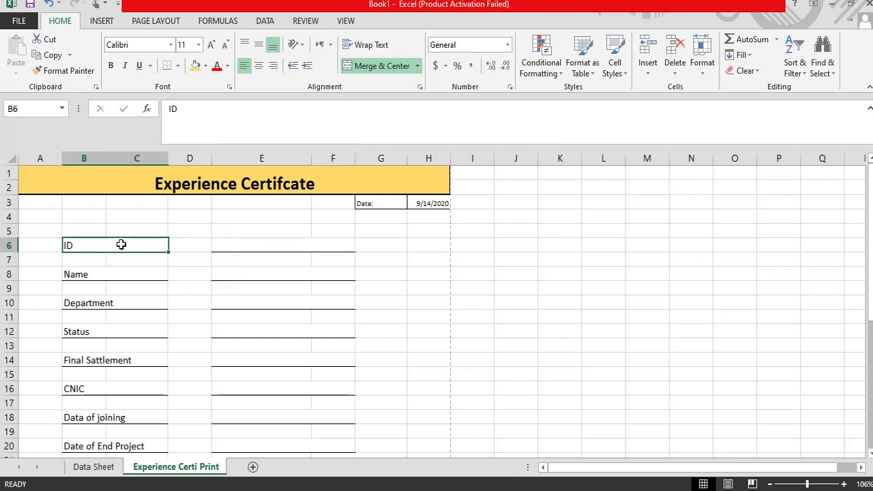
pyautogui.click(248, 245)
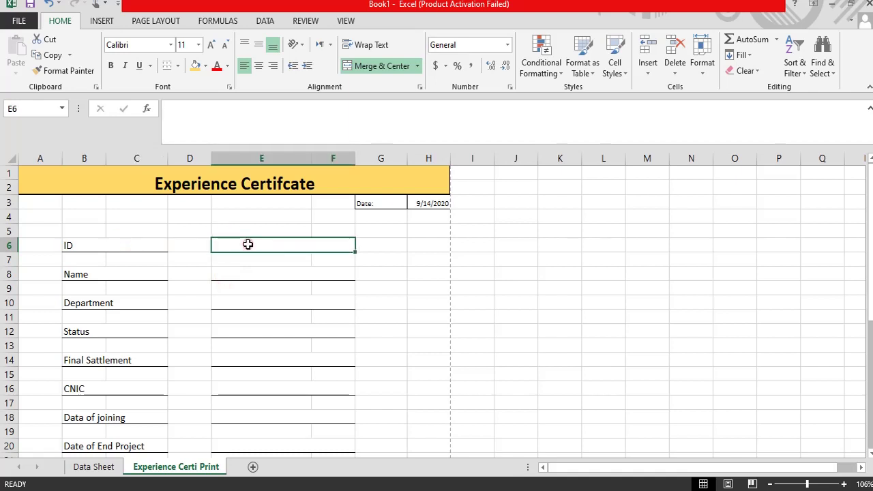
pyautogui.click(225, 273)
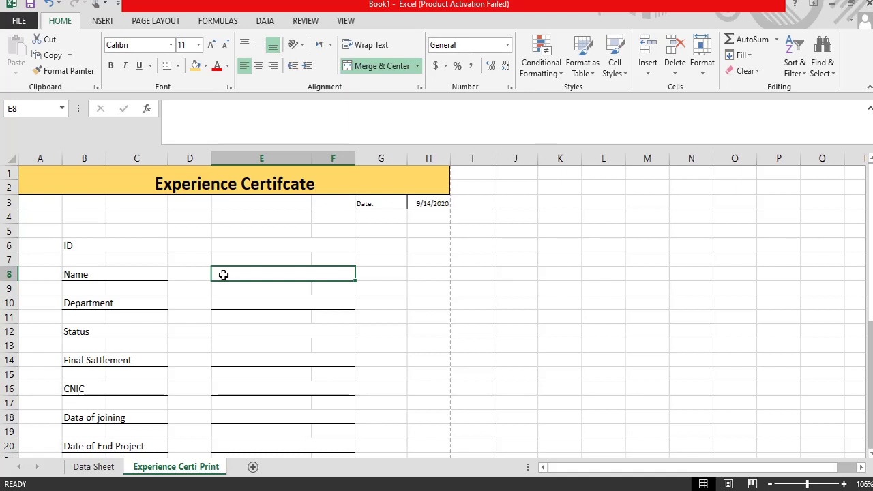
# Step: Enter =VLOOKUP(E6,'Data Sheet'!A2:J6,2) in E8 for the Name field
pyautogui.write('=vl')
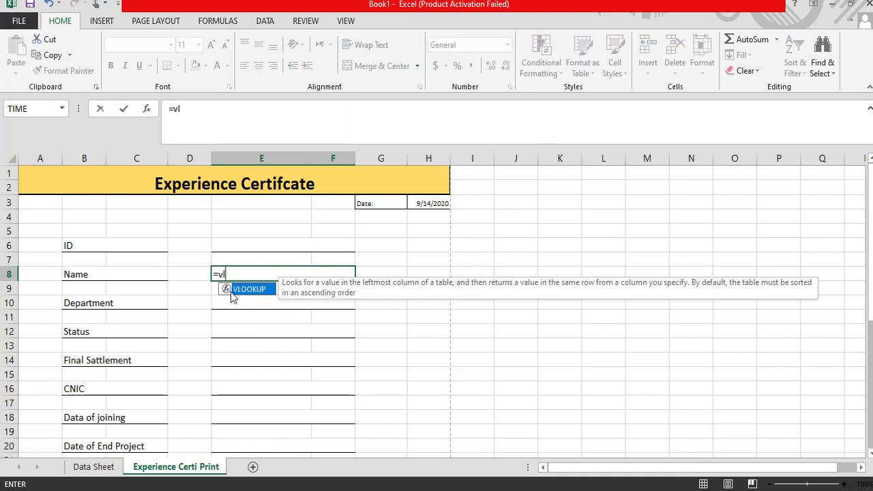
pyautogui.doubleClick(232, 290)
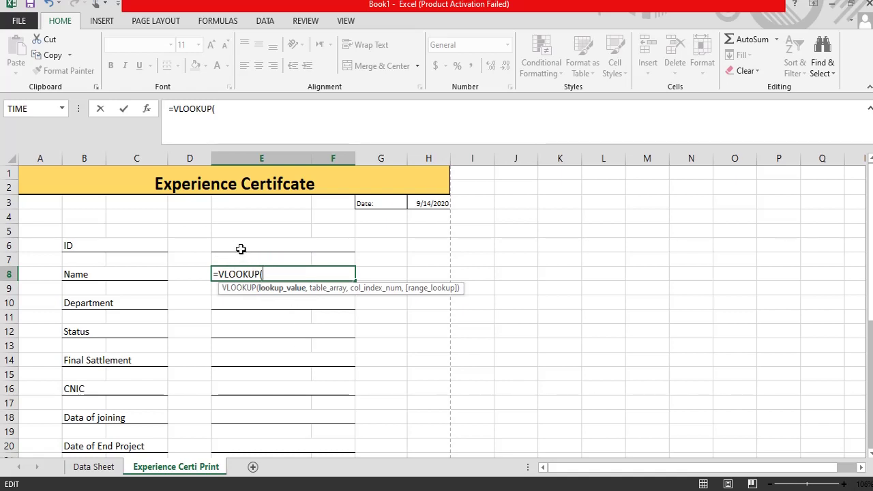
pyautogui.click(238, 247)
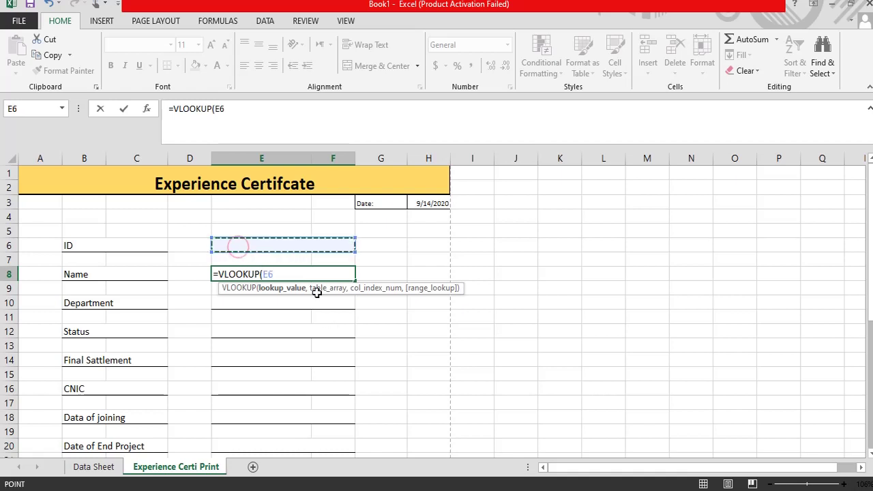
pyautogui.write(',')
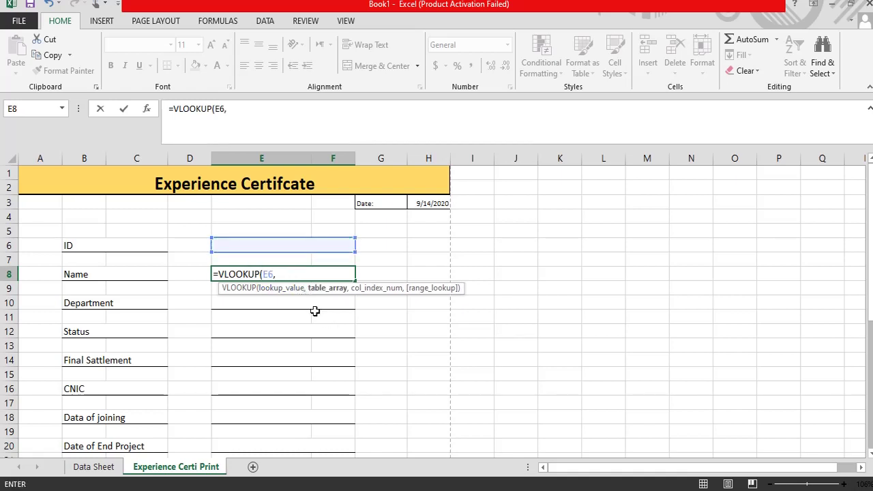
pyautogui.click(94, 468)
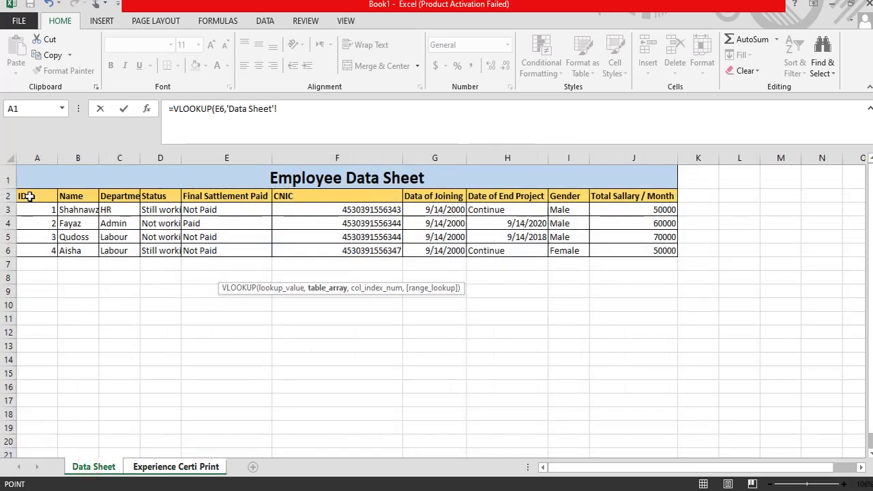
pyautogui.moveTo(25, 196); pyautogui.dragTo(625, 255)
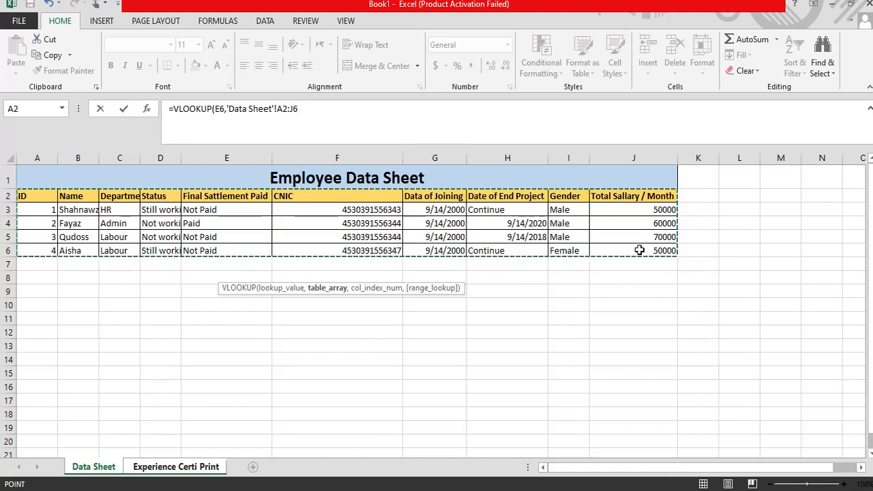
pyautogui.click(314, 109)
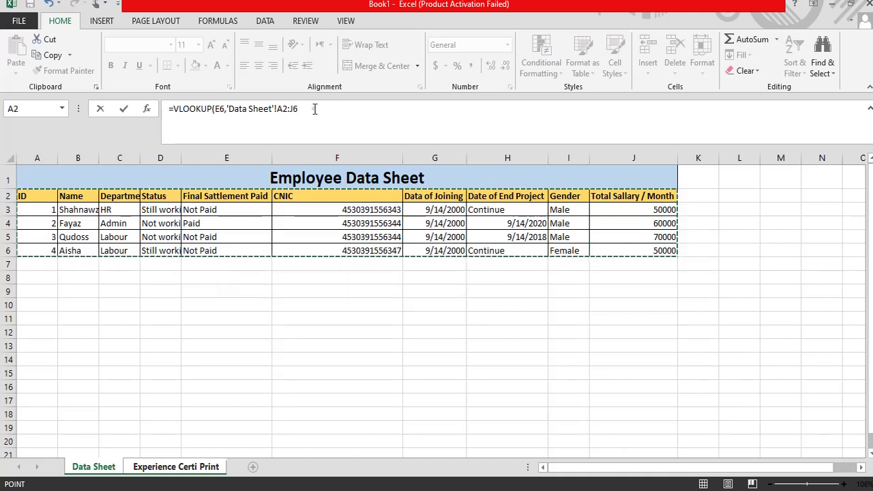
pyautogui.write(',2')
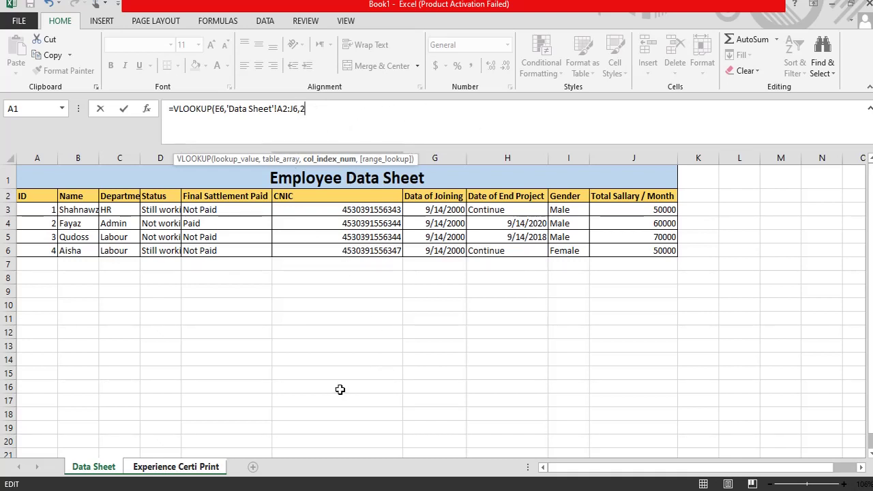
pyautogui.press('Return')
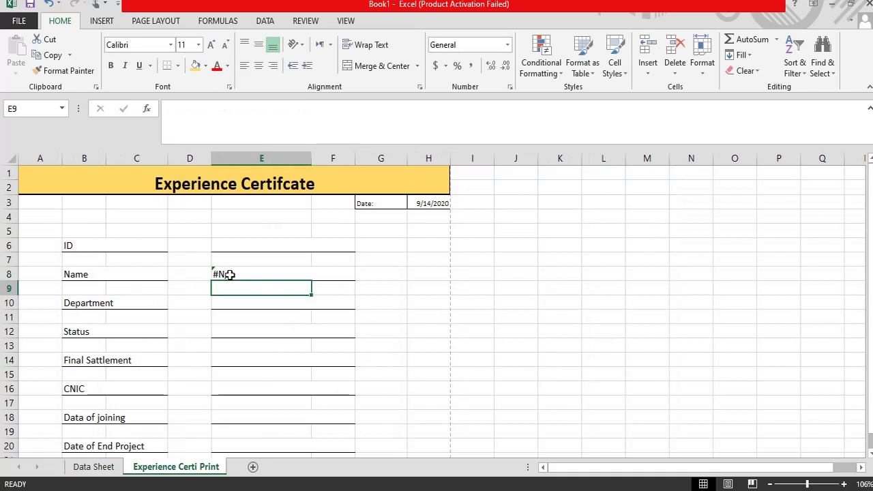
# Step: Add FALSE as the exact-match argument to the Name VLOOKUP in E8
pyautogui.click(230, 274)
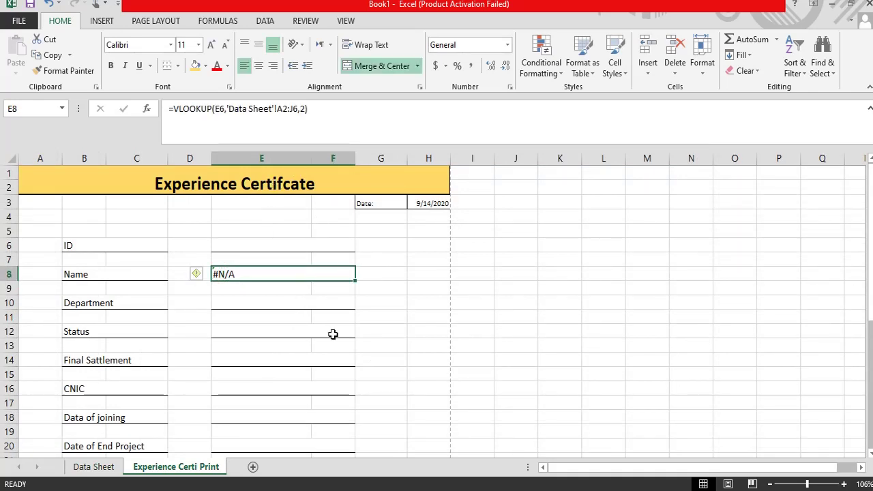
pyautogui.click(305, 114)
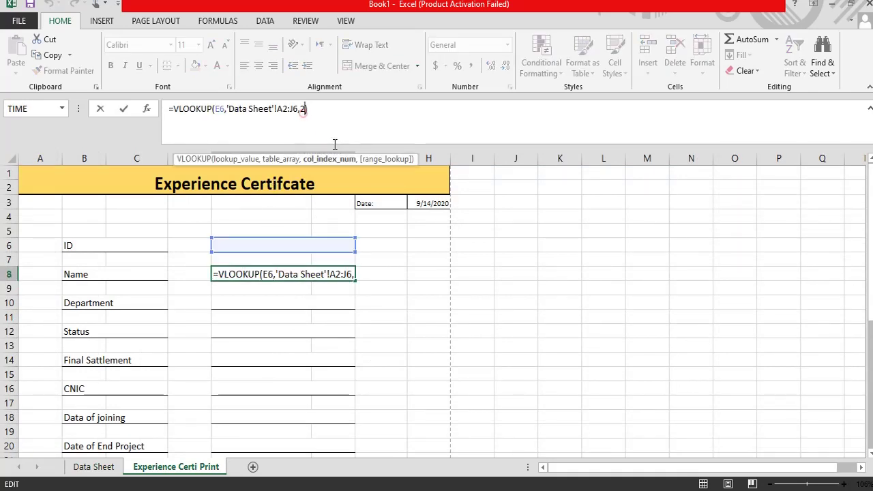
pyautogui.write(',')
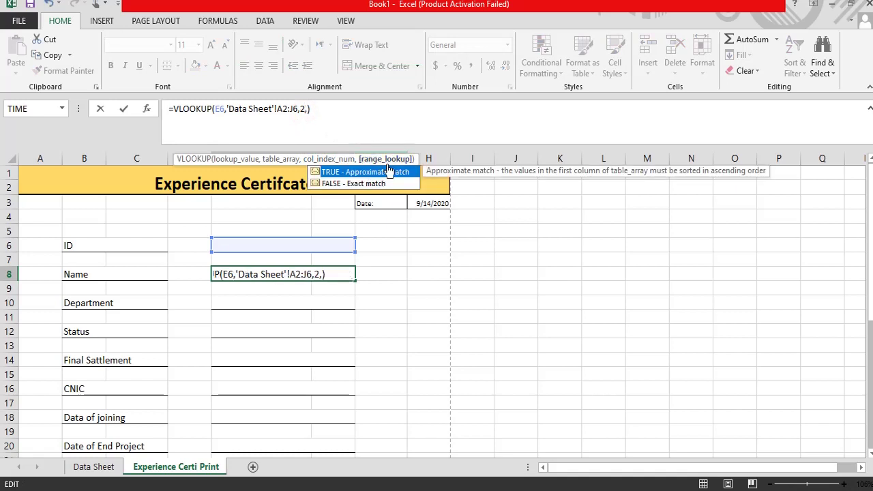
pyautogui.click(353, 184)
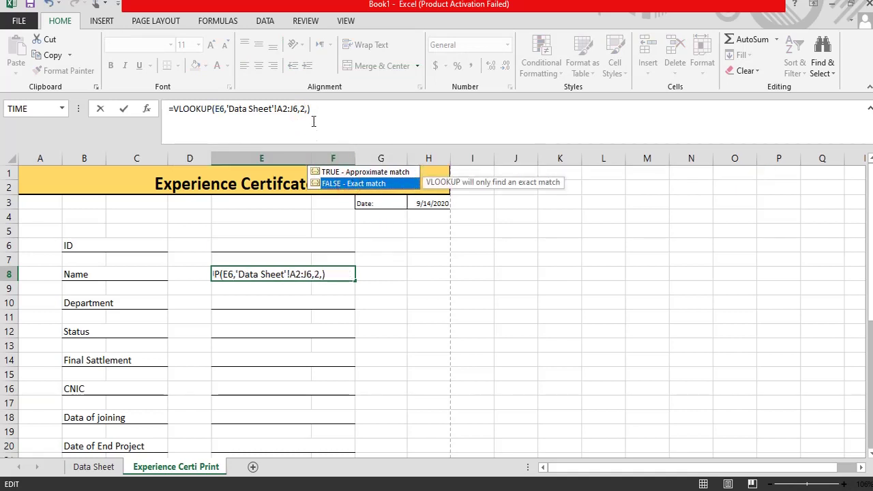
pyautogui.doubleClick(346, 184)
pyautogui.click(343, 110)
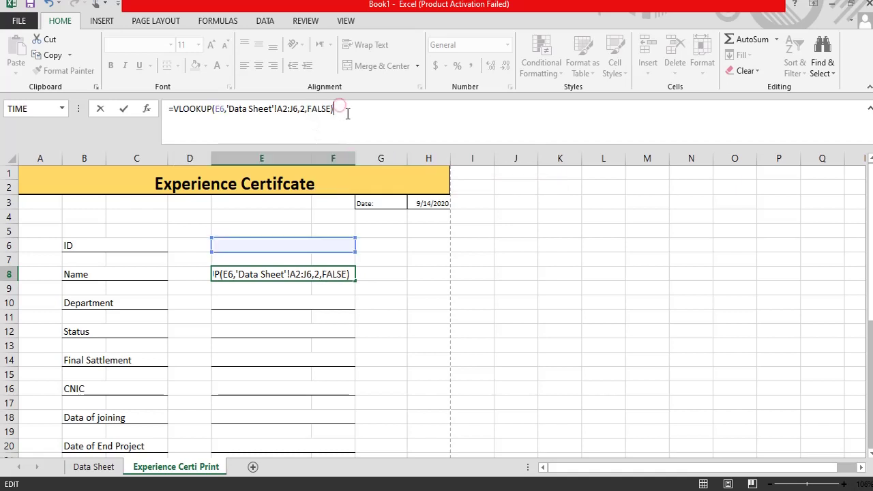
pyautogui.press('Return')
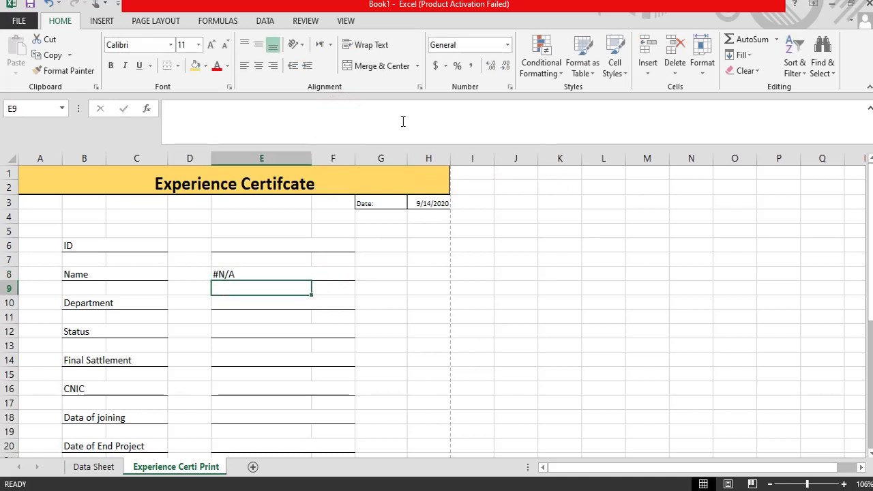
# Step: Enter ID 1 in E6 and compare the returned name with the Data Sheet
pyautogui.click(225, 276)
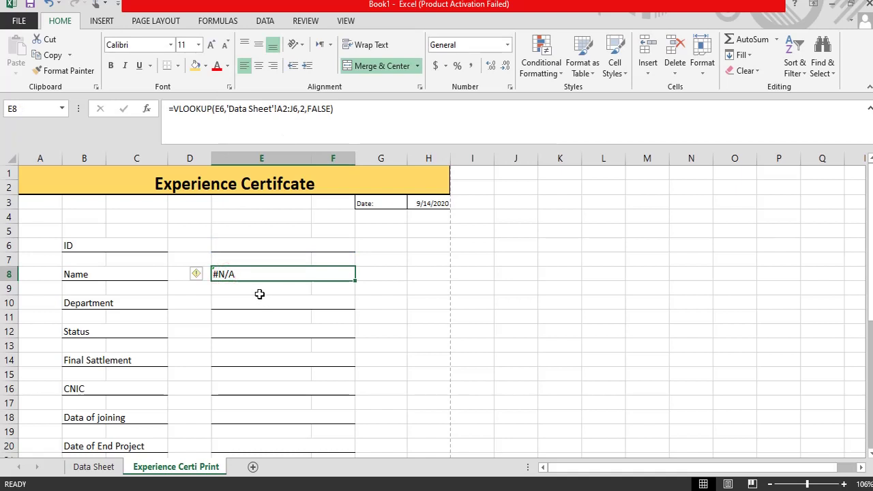
pyautogui.click(224, 245)
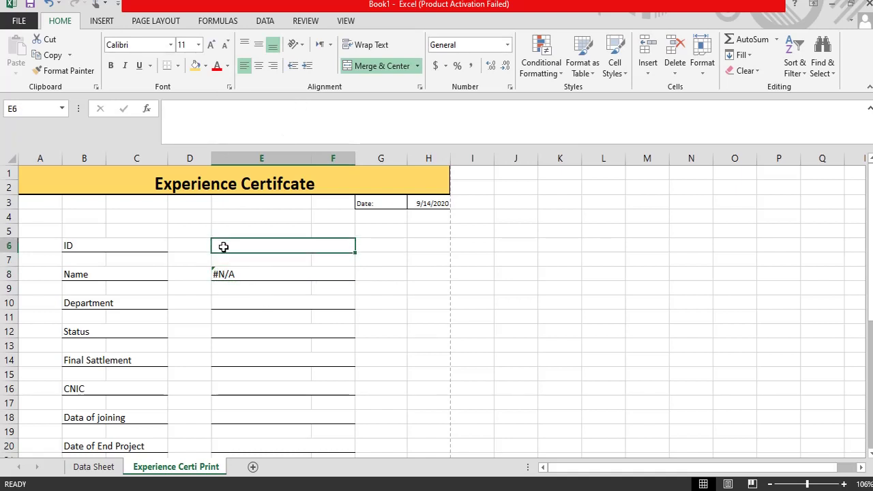
pyautogui.write('1')
pyautogui.press('Return')
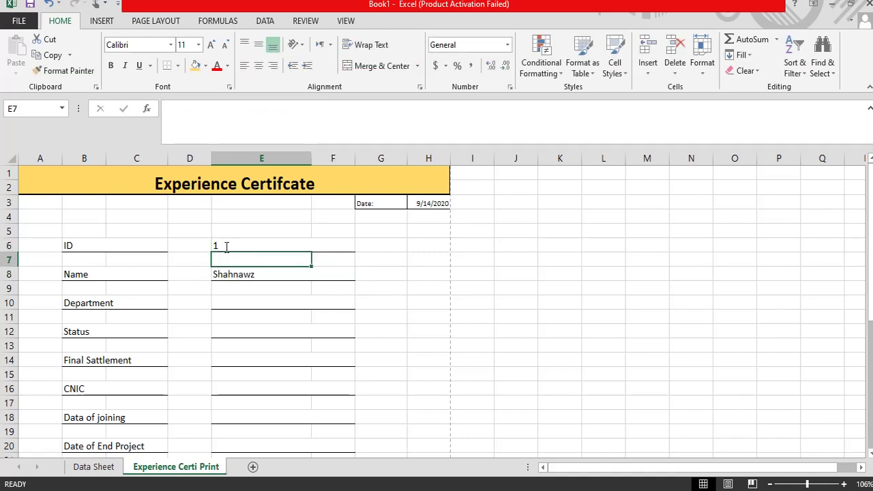
pyautogui.click(221, 275)
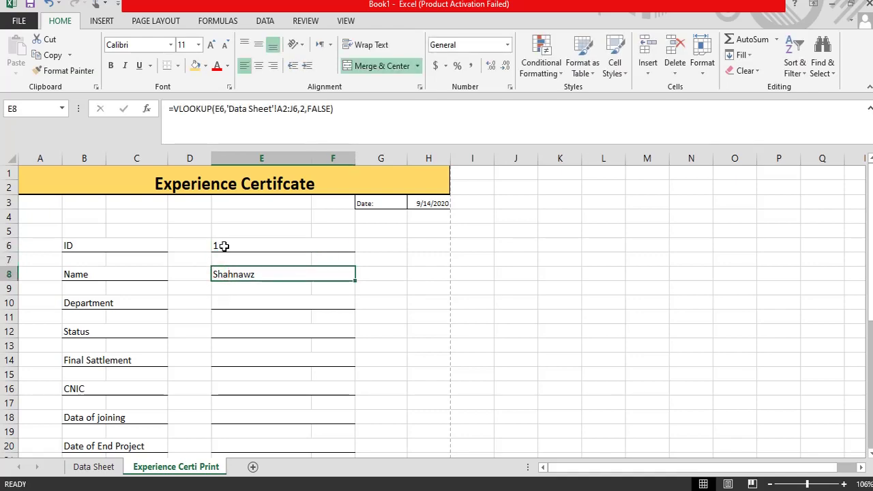
pyautogui.click(94, 468)
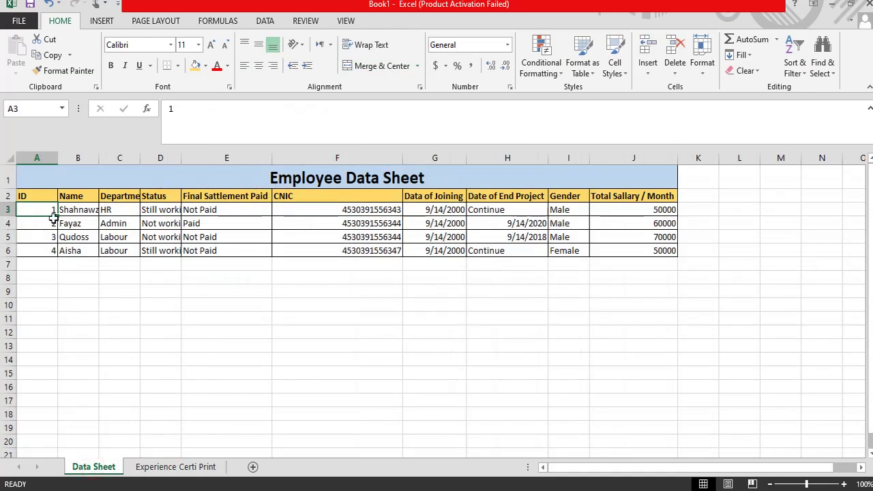
pyautogui.click(77, 211)
pyautogui.click(41, 209)
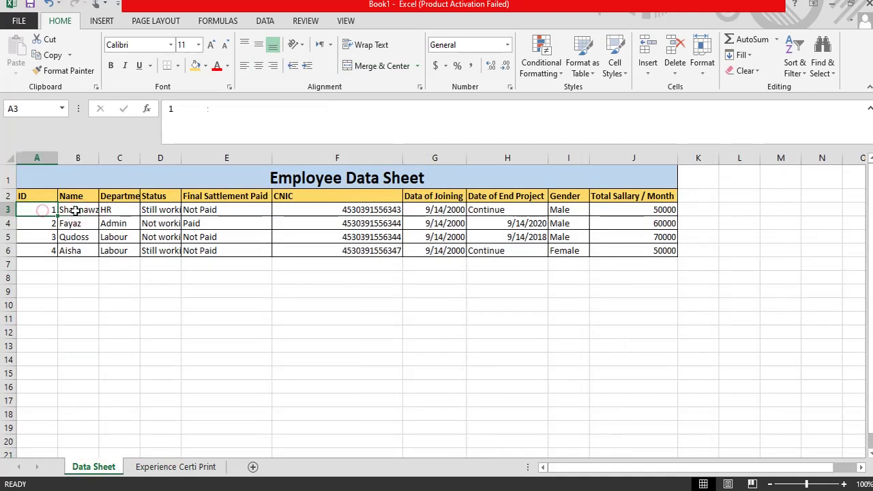
pyautogui.click(76, 209)
pyautogui.click(168, 468)
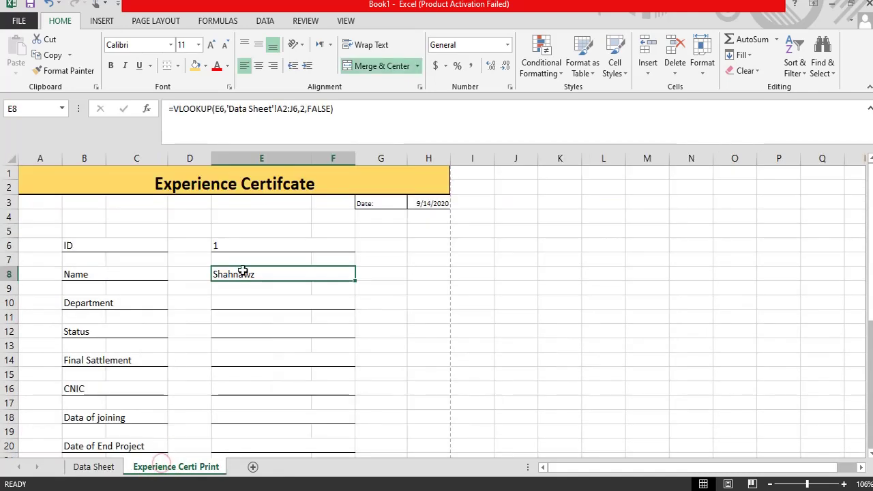
pyautogui.click(264, 272)
pyautogui.click(230, 245)
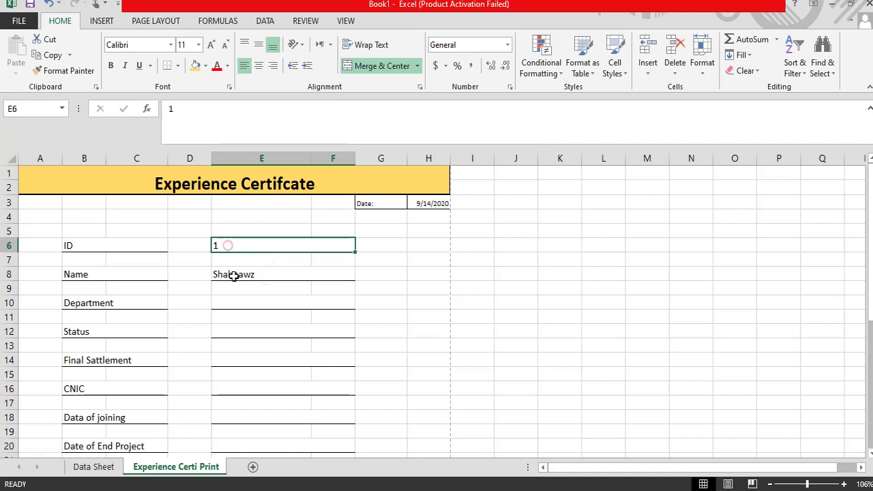
pyautogui.click(234, 276)
# Step: Change the ID in E6 to 2 and verify the name against the Data Sheet
pyautogui.click(215, 244)
pyautogui.write('2')
pyautogui.press('Return')
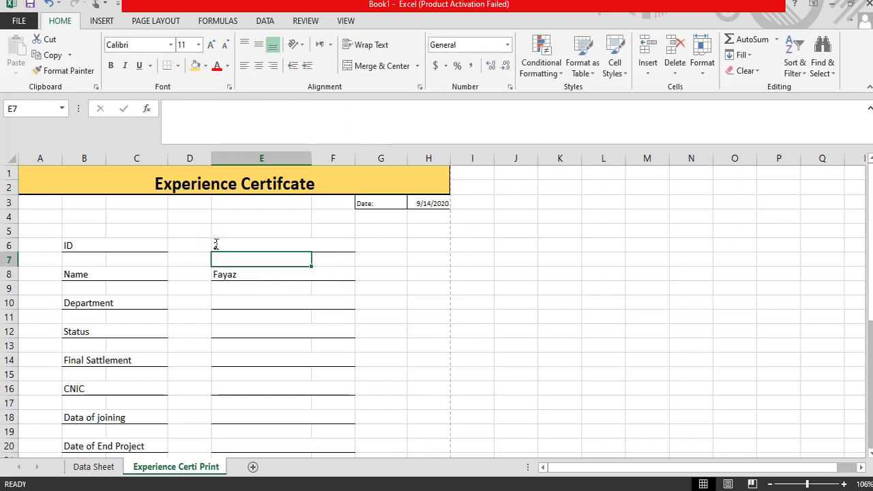
pyautogui.click(94, 466)
pyautogui.click(48, 224)
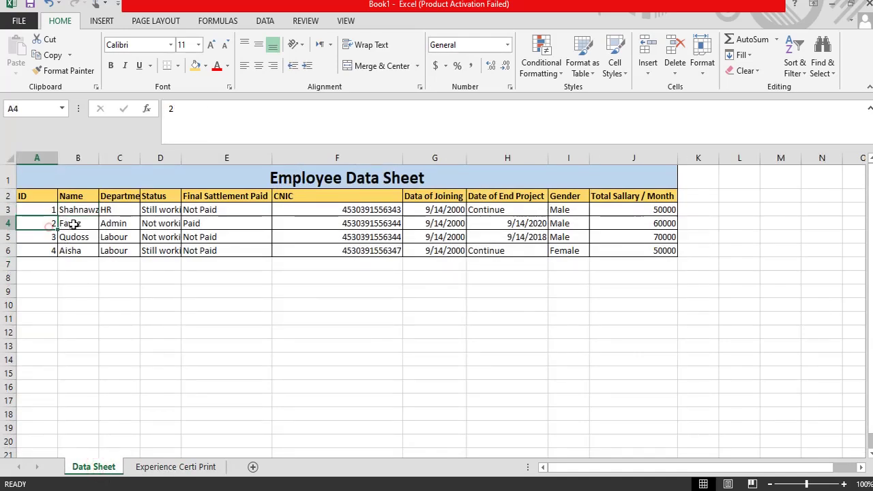
pyautogui.click(73, 224)
pyautogui.click(168, 467)
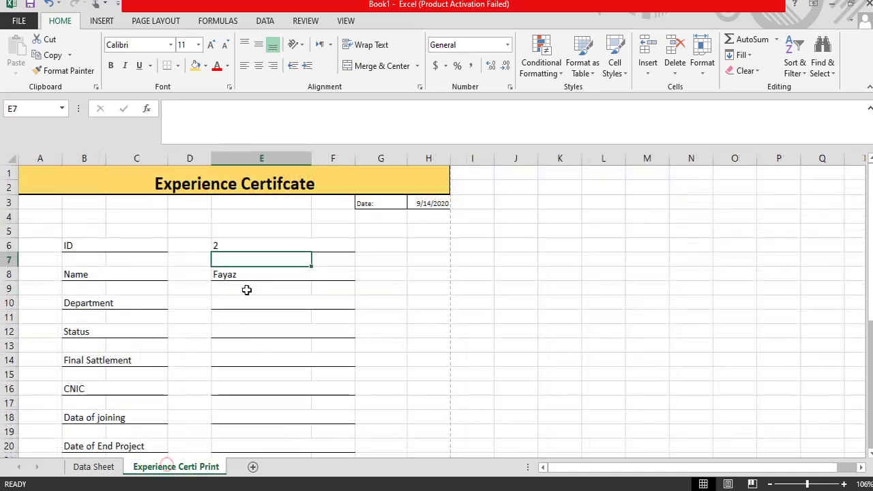
pyautogui.click(224, 244)
pyautogui.click(228, 275)
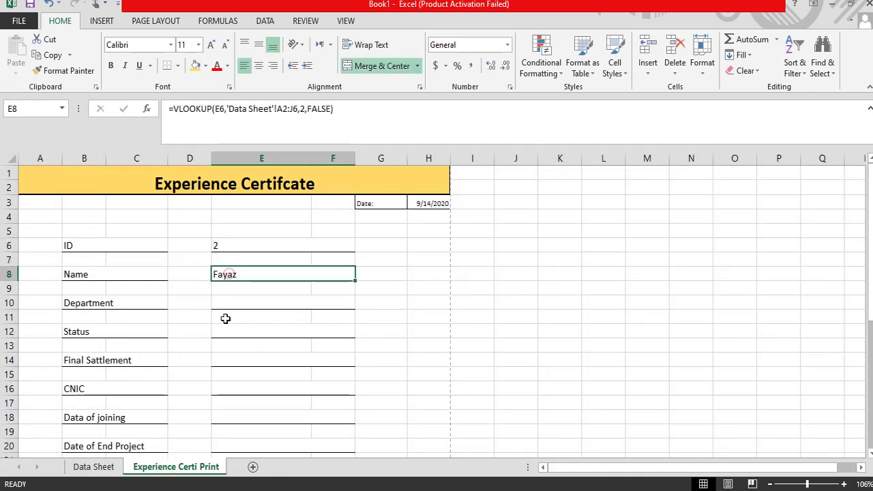
pyautogui.click(306, 109)
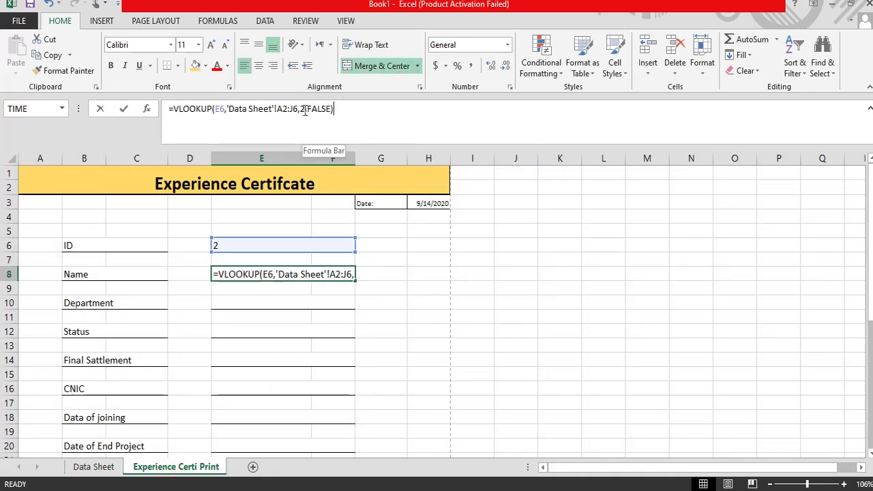
pyautogui.moveTo(350, 109); pyautogui.dragTo(168, 109)
pyautogui.click(353, 119)
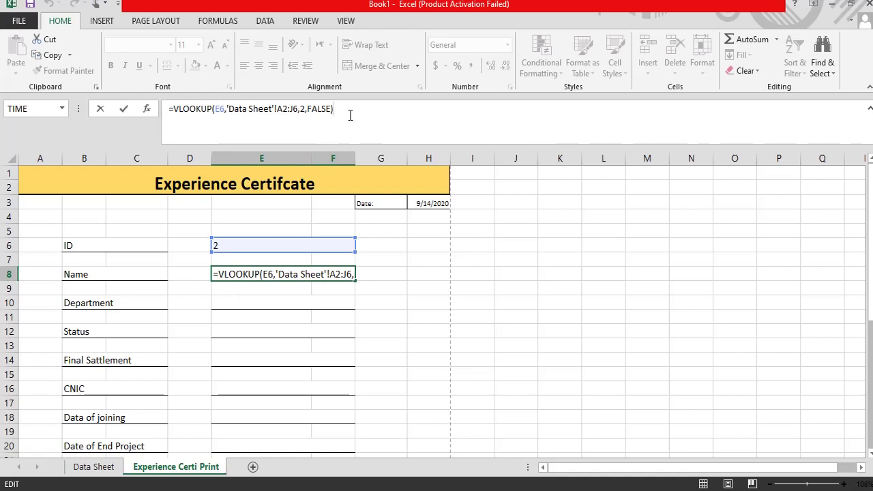
pyautogui.moveTo(344, 114); pyautogui.dragTo(169, 109)
pyautogui.hotkey('ctrl', 'c')
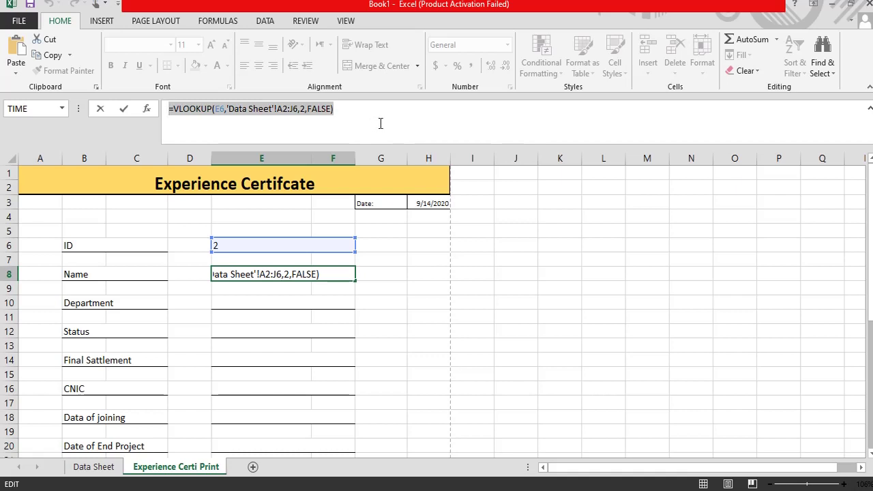
pyautogui.press('Escape')
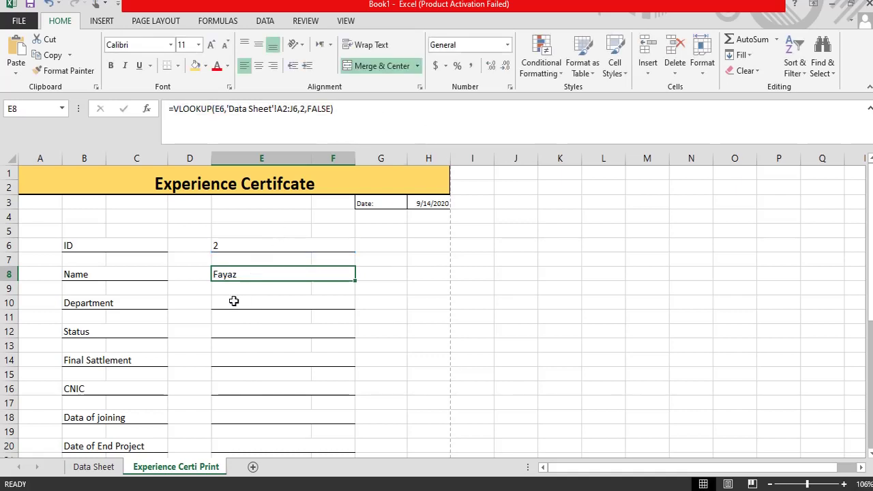
pyautogui.click(228, 302)
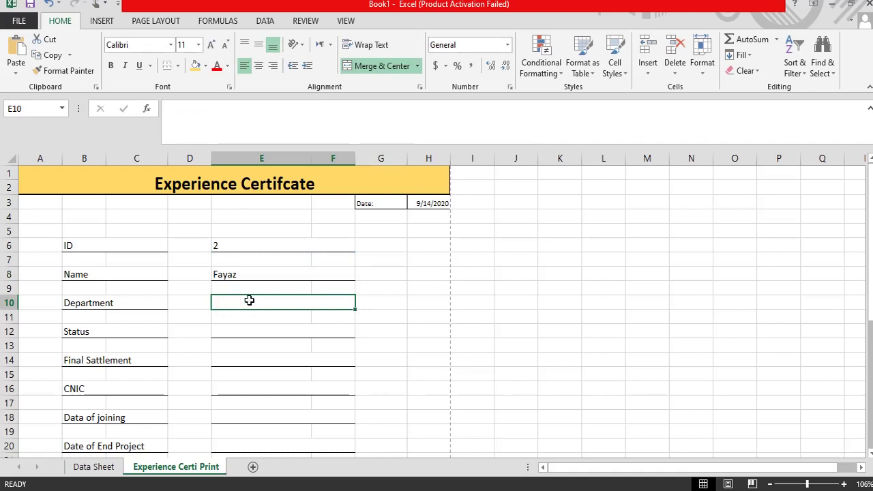
# Step: Paste the lookup formula into E10 with column index 3 for Department
pyautogui.click(187, 118)
pyautogui.hotkey('ctrl', 'v')
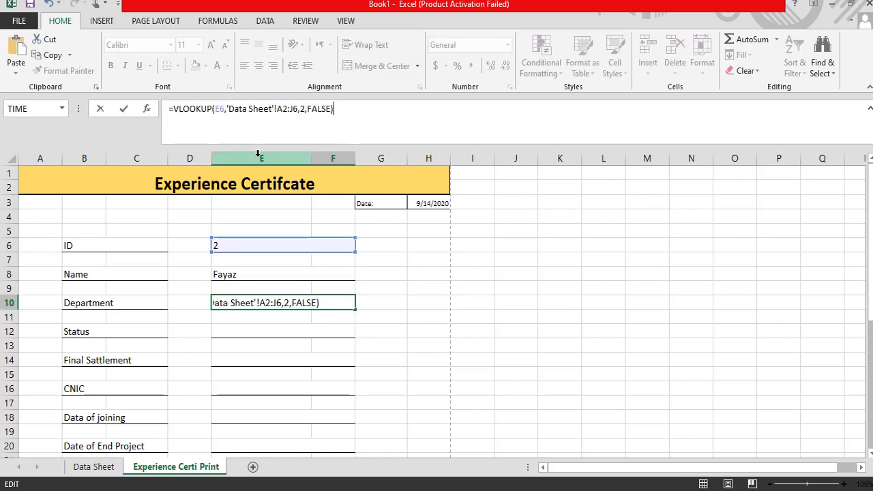
pyautogui.click(304, 109)
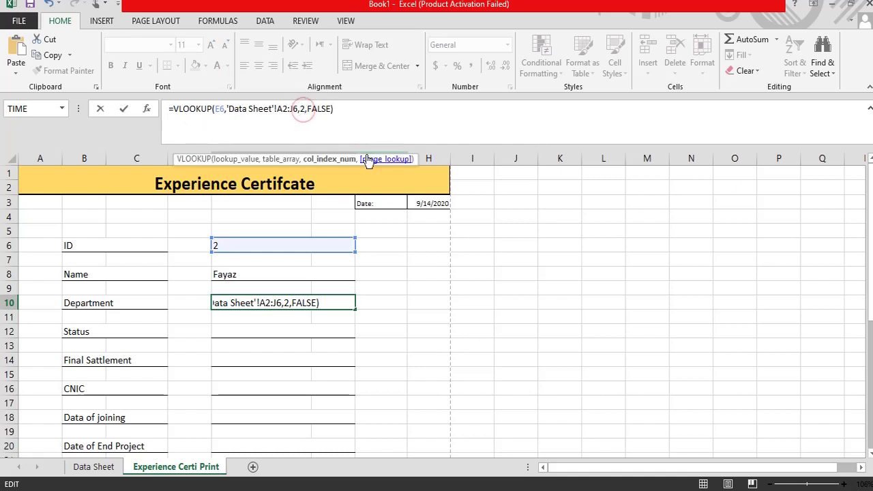
pyautogui.press('BackSpace')
pyautogui.write('3')
pyautogui.press('Return')
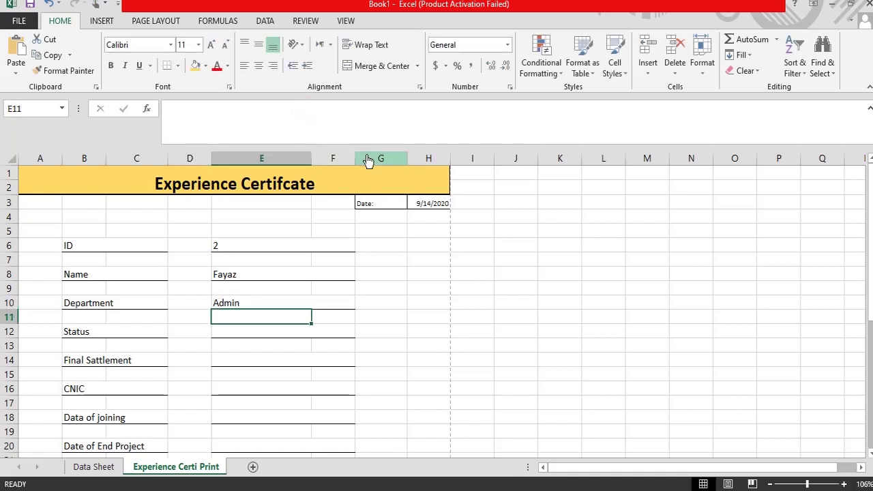
pyautogui.click(225, 273)
pyautogui.click(228, 303)
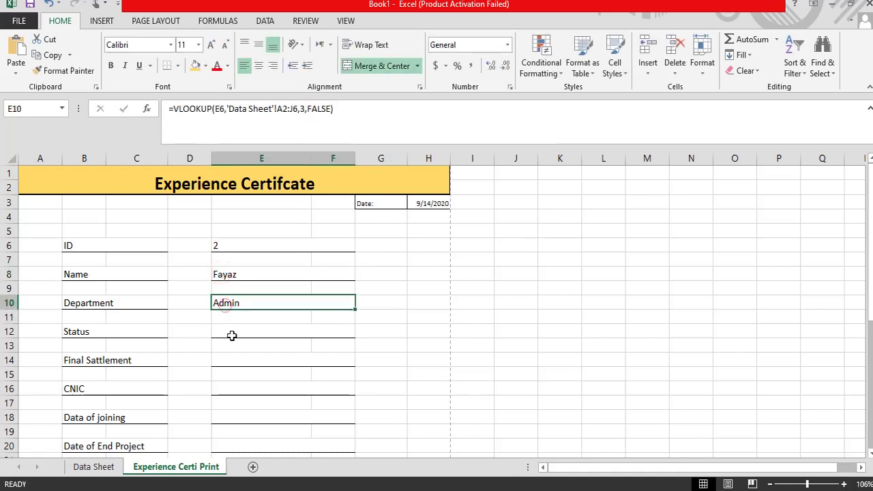
# Step: Fill the Status cell E12 with the lookup using column index 4
pyautogui.click(224, 334)
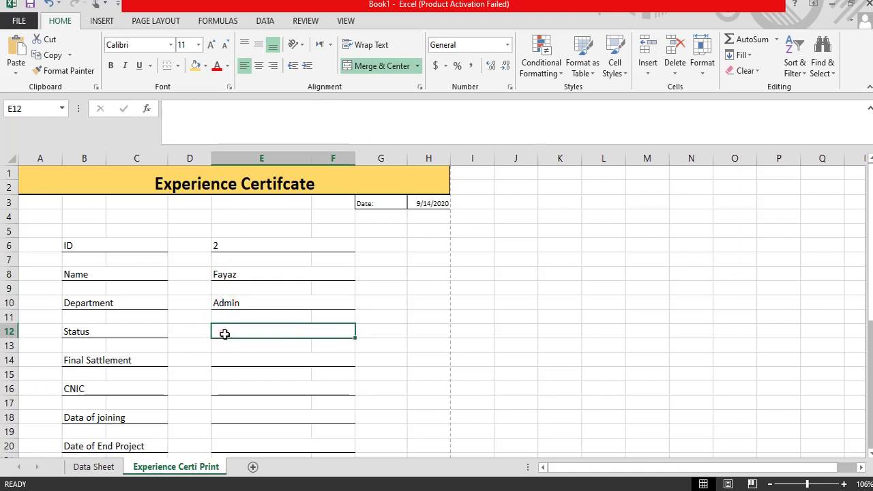
pyautogui.click(206, 118)
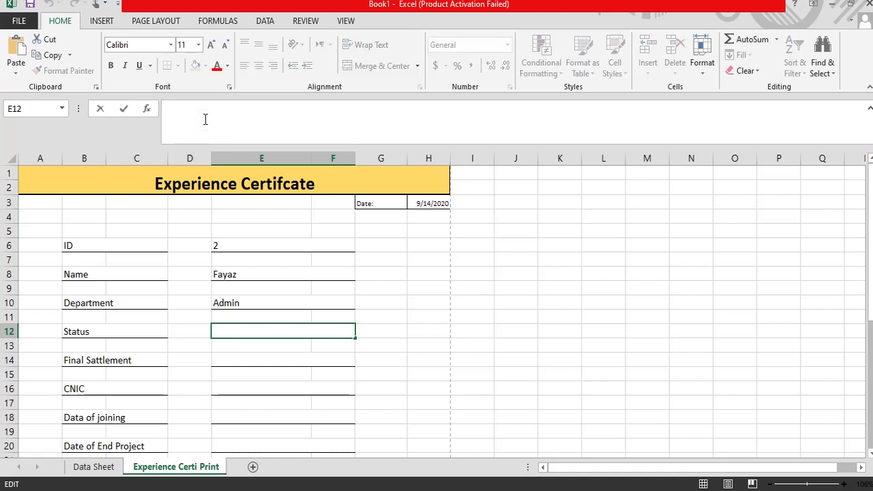
pyautogui.hotkey('ctrl', 'v')
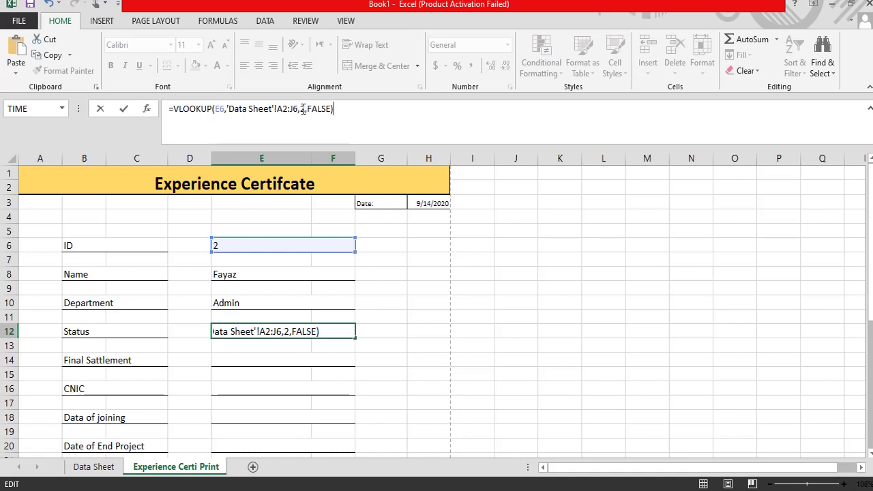
pyautogui.doubleClick(302, 110)
pyautogui.press('BackSpace')
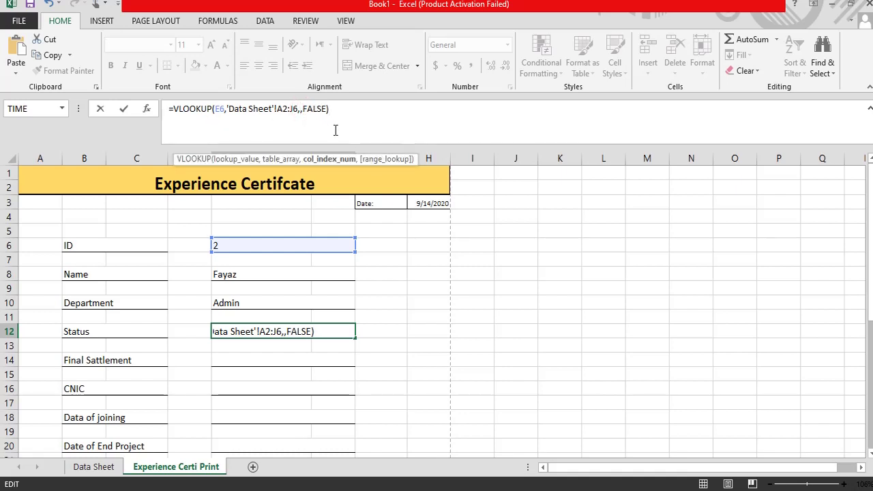
pyautogui.write('4')
pyautogui.press('Return')
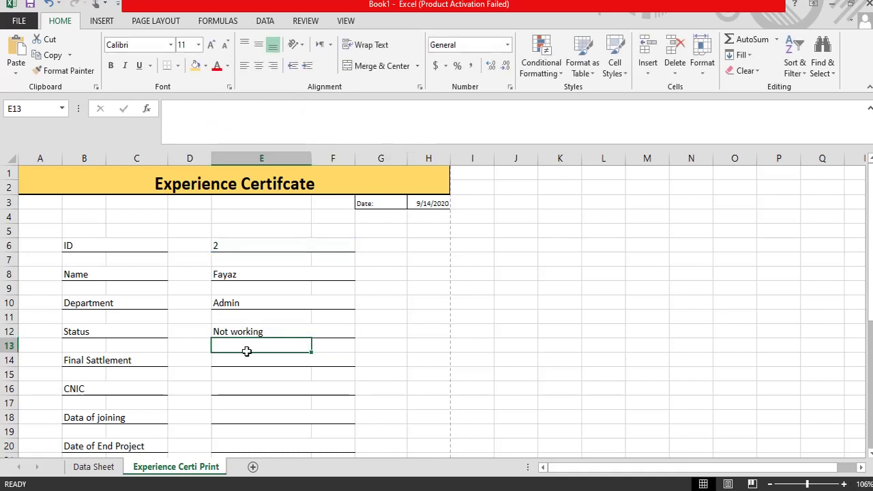
# Step: Fill Final Sattlement in E14 with the lookup using column index 5, showing Paid
pyautogui.click(227, 363)
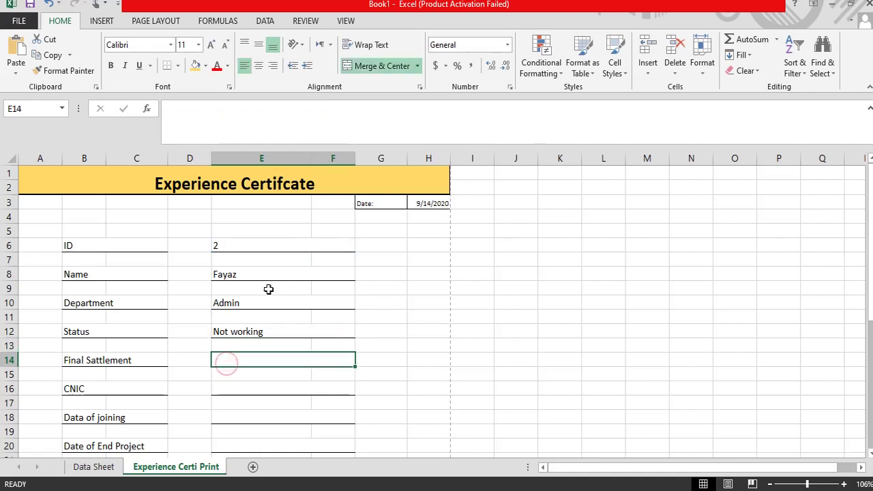
pyautogui.click(197, 125)
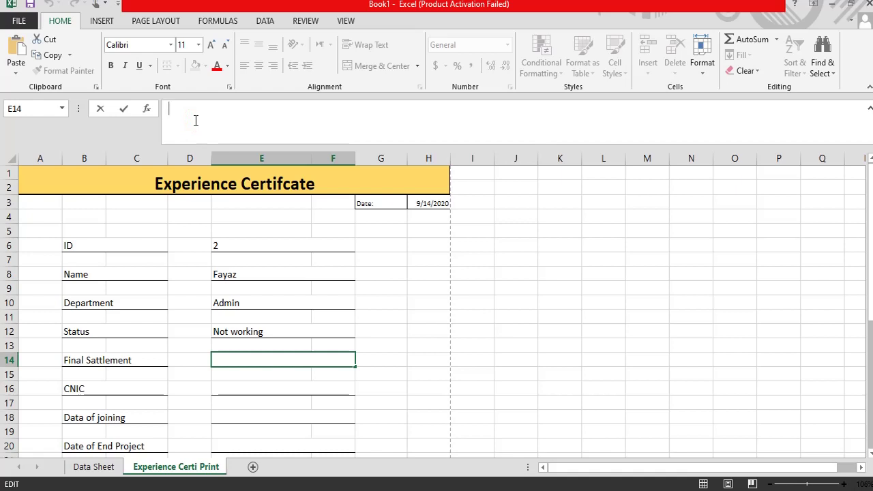
pyautogui.hotkey('ctrl', 'v')
pyautogui.click(304, 110)
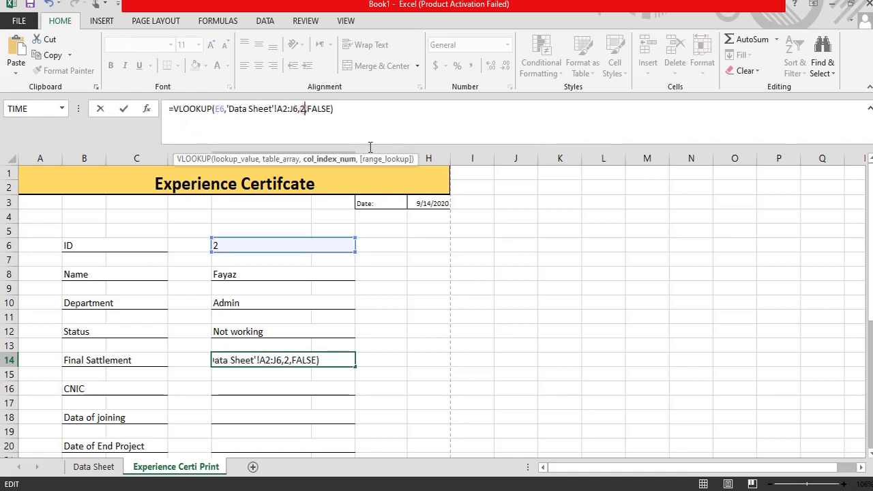
pyautogui.press('BackSpace')
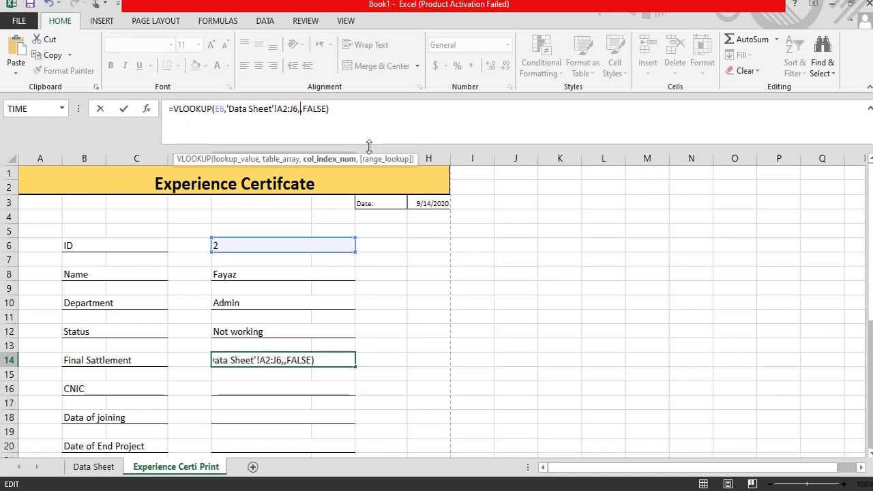
pyautogui.write('3')
pyautogui.press('BackSpace')
pyautogui.write('5')
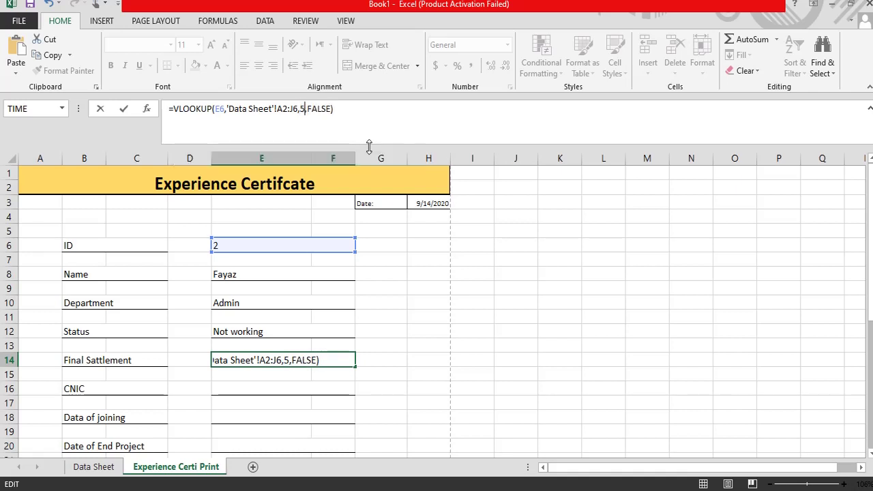
pyautogui.press('Return')
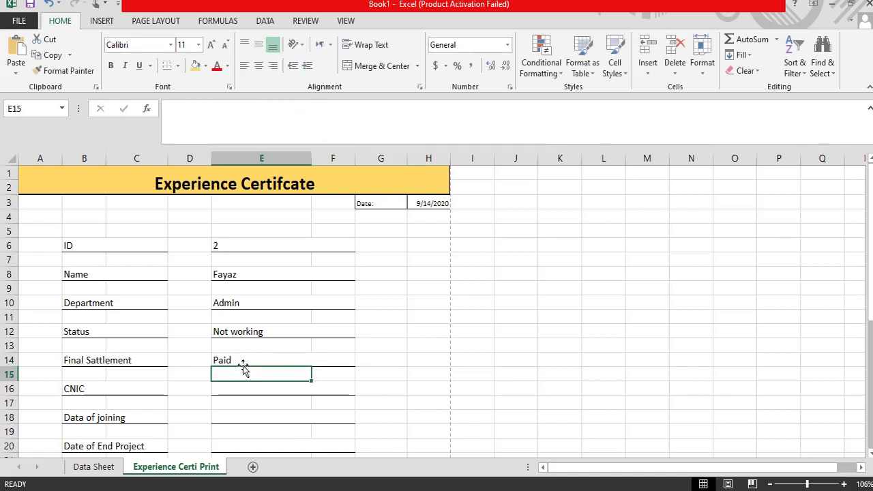
# Step: Fill the CNIC cell E16 with the lookup using column index 6
pyautogui.click(230, 389)
pyautogui.click(223, 122)
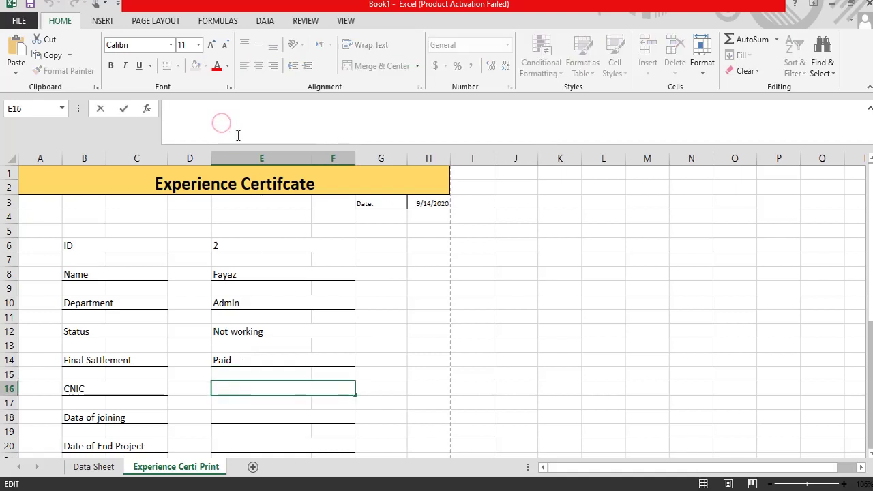
pyautogui.hotkey('ctrl', 'v')
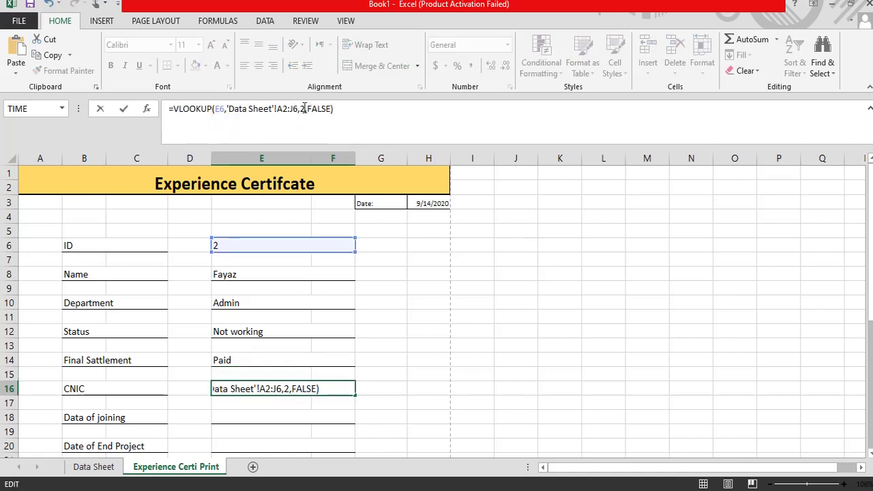
pyautogui.click(305, 108)
pyautogui.press('BackSpace')
pyautogui.write('6')
pyautogui.press('Return')
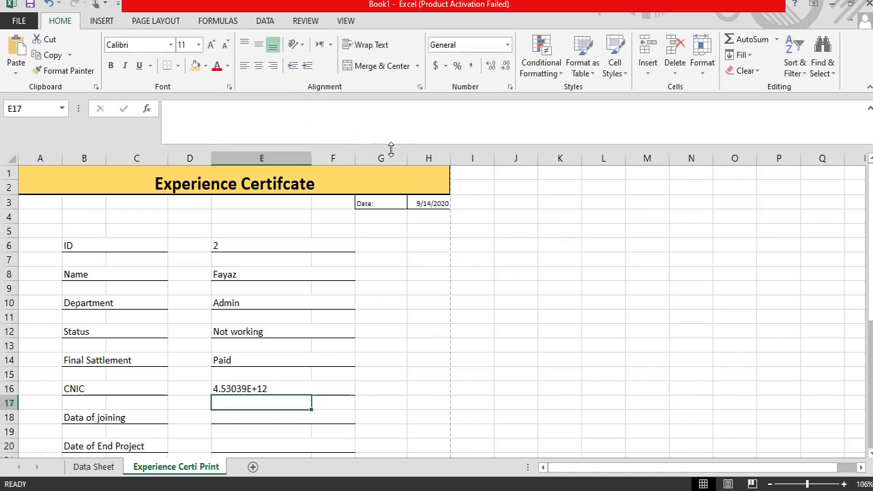
# Step: Paste the VLOOKUP into E18 (Data of joining) with column index 6
pyautogui.scroll(-1, 199, 436)
pyautogui.click(258, 346)
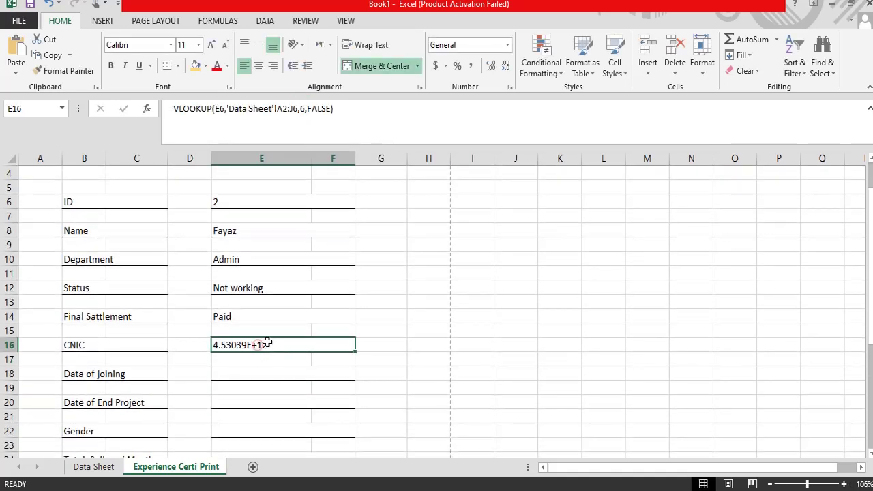
pyautogui.click(234, 380)
pyautogui.click(254, 125)
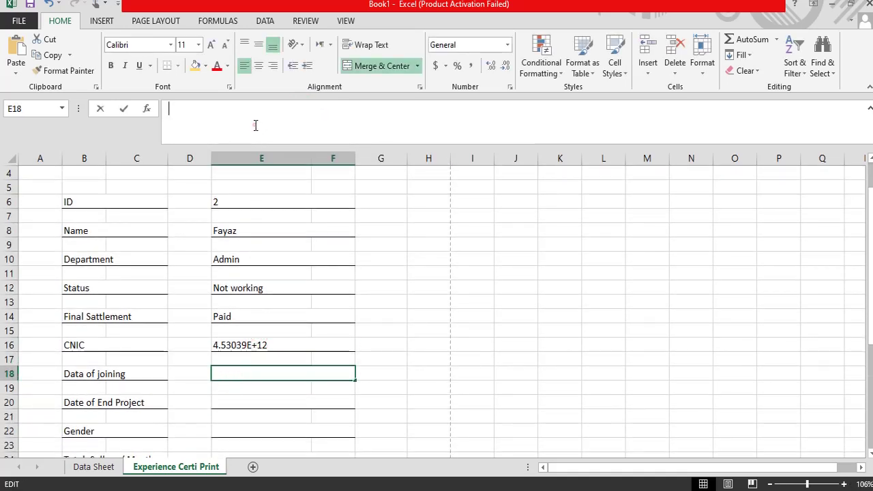
pyautogui.write("=VLOOKUP(E6,'Data Sheet'!A2:J6,2,FALSE)")
pyautogui.click(301, 110)
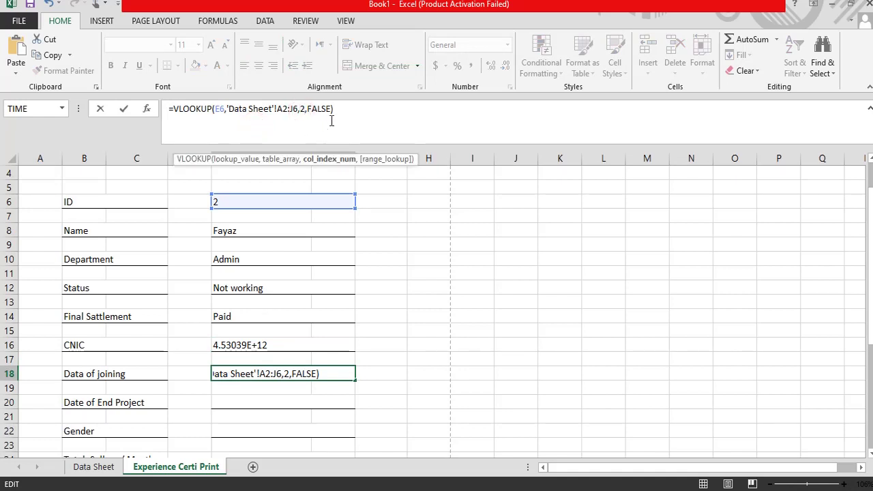
pyautogui.press('BackSpace')
pyautogui.write('6')
pyautogui.press('Return')
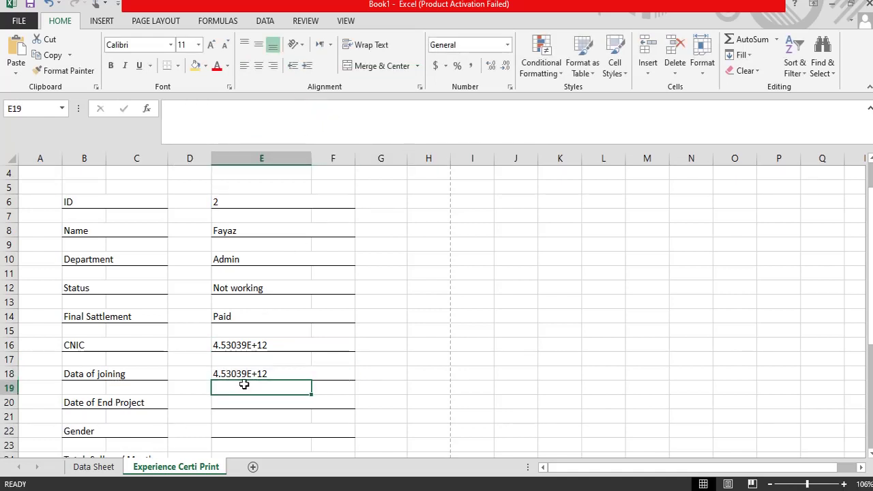
# Step: Correct E18's column index to 7 so the joining date shows 36783
pyautogui.click(230, 345)
pyautogui.click(228, 316)
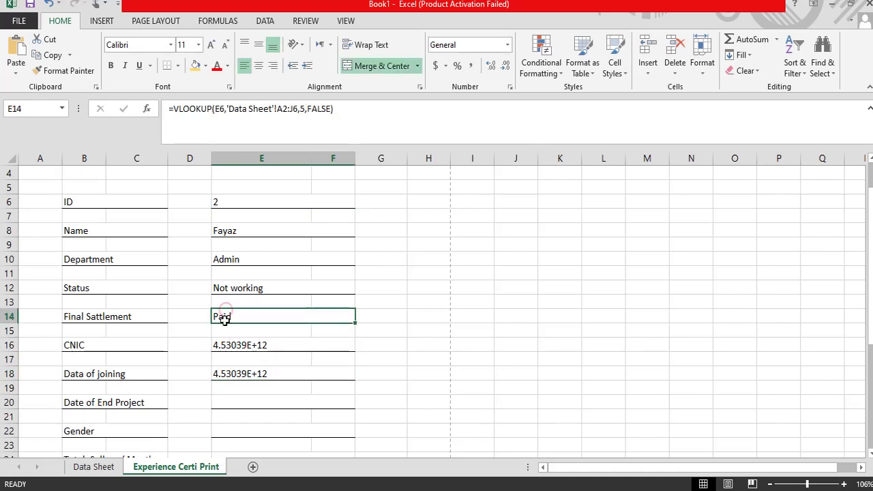
pyautogui.click(225, 346)
pyautogui.click(229, 372)
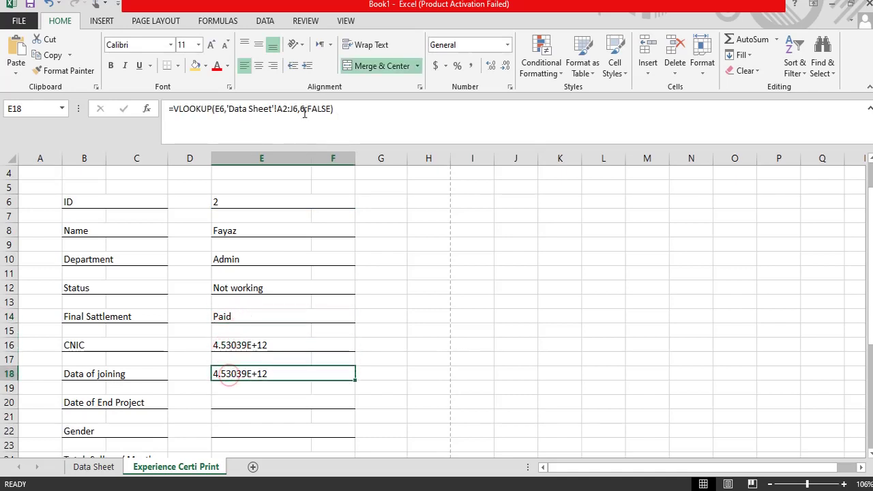
pyautogui.click(305, 112)
pyautogui.press('BackSpace')
pyautogui.write('7')
pyautogui.press('Return')
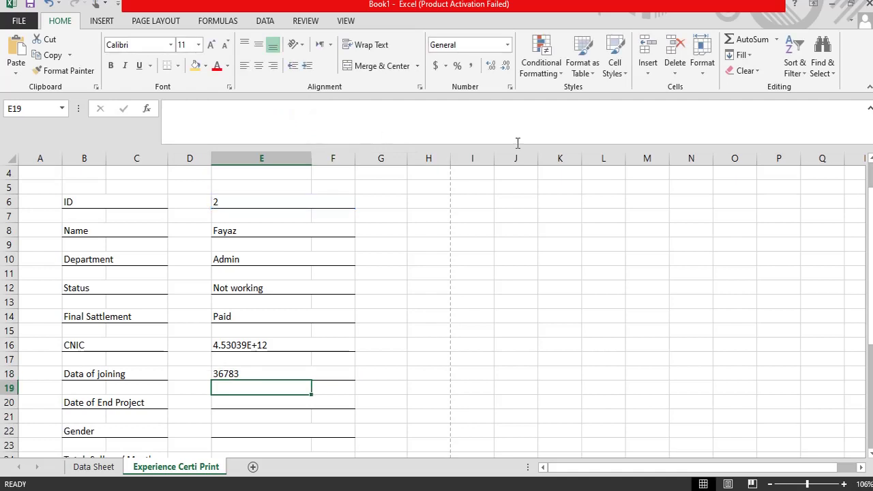
# Step: Copy E18's VLOOKUP formula text from the formula bar
pyautogui.scroll(-2, 202, 449)
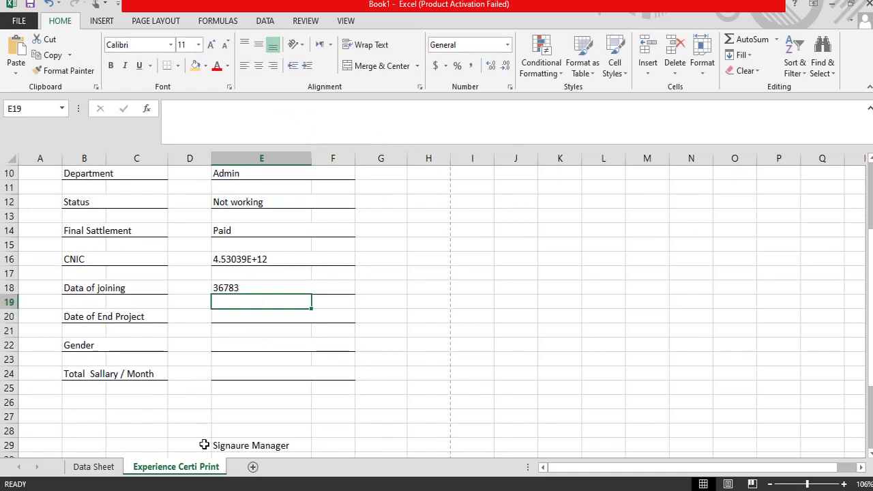
pyautogui.click(220, 288)
pyautogui.click(223, 317)
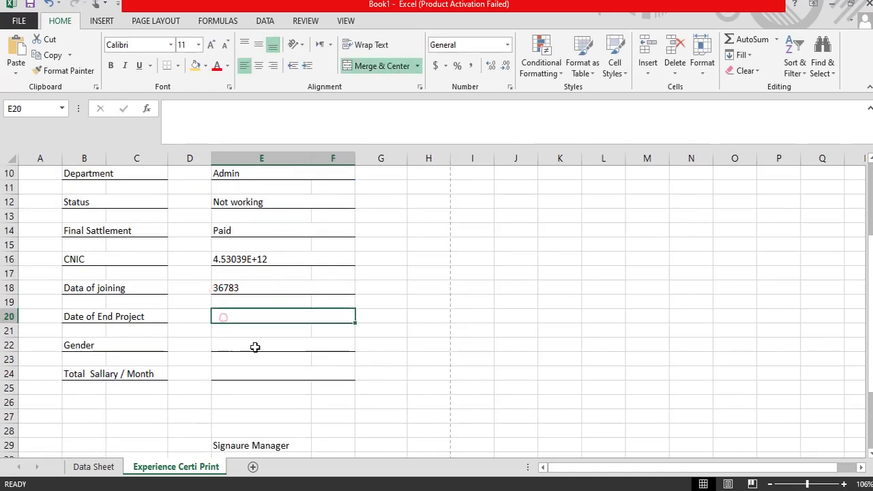
pyautogui.click(225, 287)
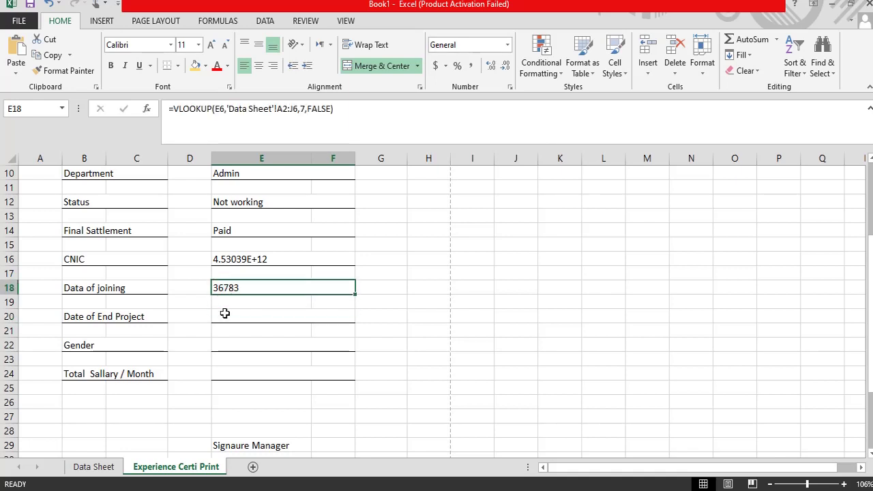
pyautogui.click(225, 316)
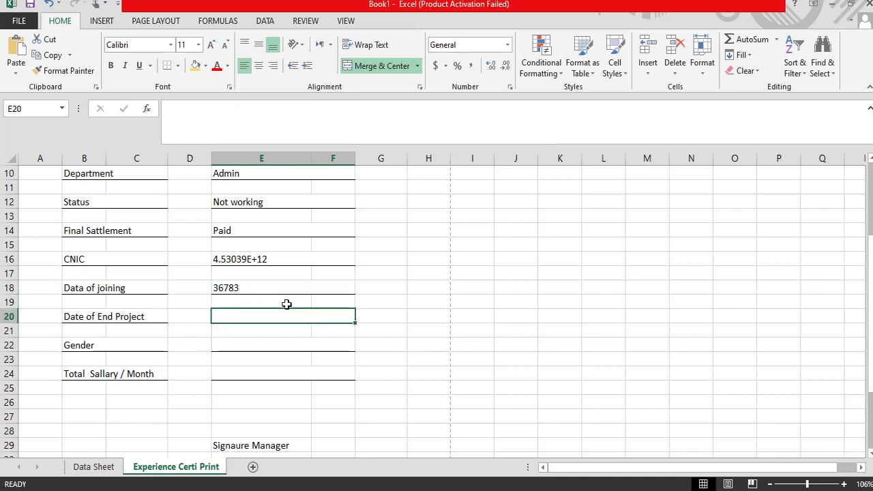
pyautogui.hotkey('ctrl', 'v')
pyautogui.click(467, 283)
pyautogui.click(225, 290)
pyautogui.moveTo(351, 110); pyautogui.dragTo(137, 108)
pyautogui.hotkey('ctrl', 'c')
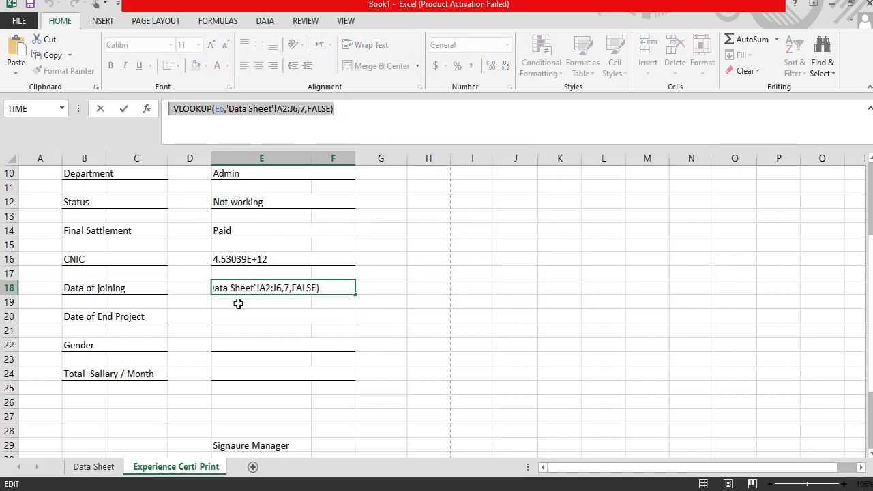
pyautogui.press('Escape')
# Step: Paste the formula into E20 with column index 8 so End Project shows 44088
pyautogui.click(232, 316)
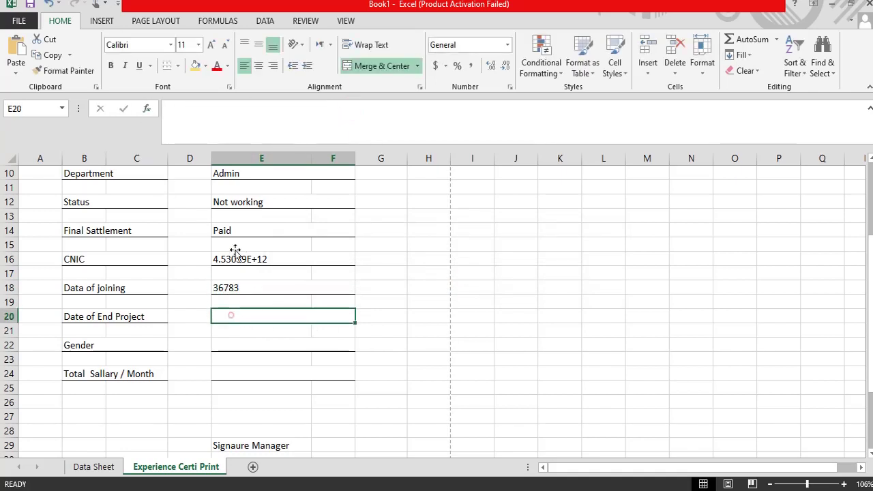
pyautogui.click(211, 120)
pyautogui.hotkey('ctrl', 'v')
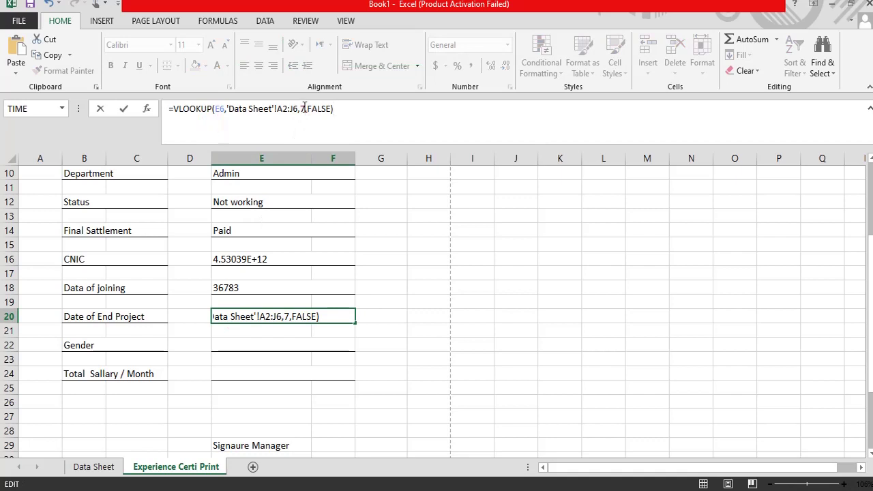
pyautogui.click(305, 108)
pyautogui.press('BackSpace')
pyautogui.write('8')
pyautogui.press('Return')
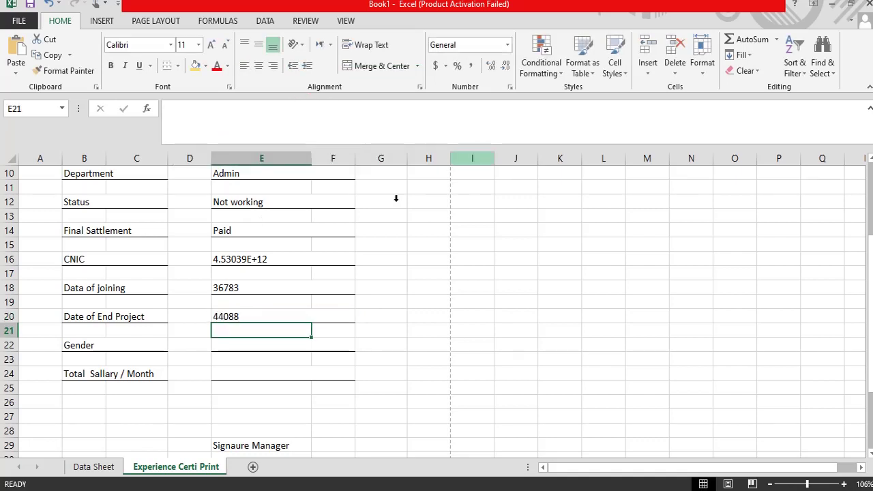
# Step: Paste the VLOOKUP into Gender cell E22 with column index 8, showing Male
pyautogui.click(225, 348)
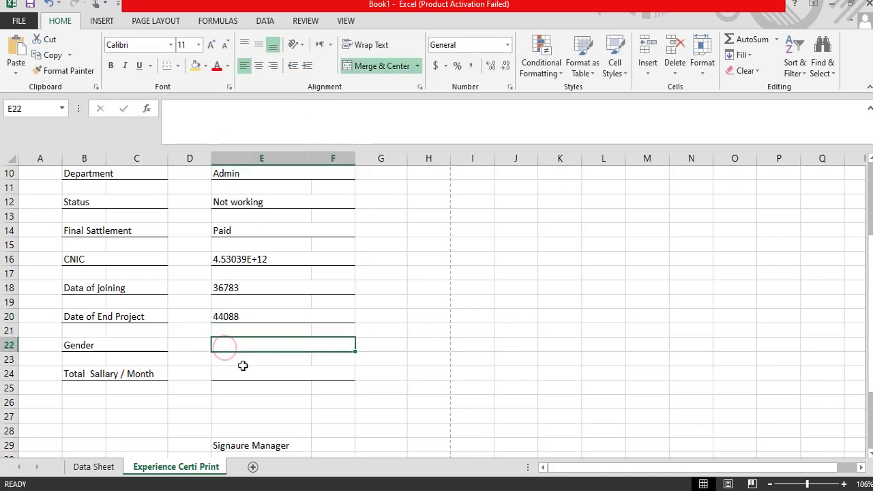
pyautogui.click(239, 118)
pyautogui.hotkey('ctrl', 'v')
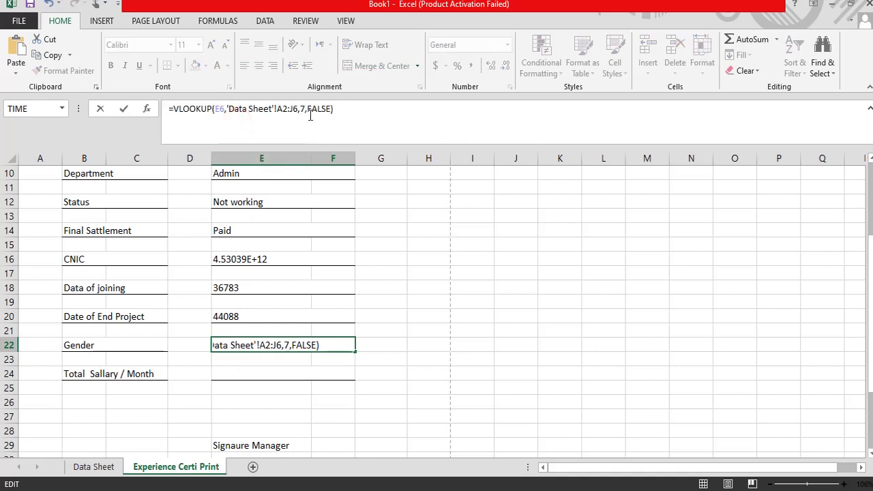
pyautogui.click(304, 110)
pyautogui.press('BackSpace')
pyautogui.write('8')
pyautogui.press('Return')
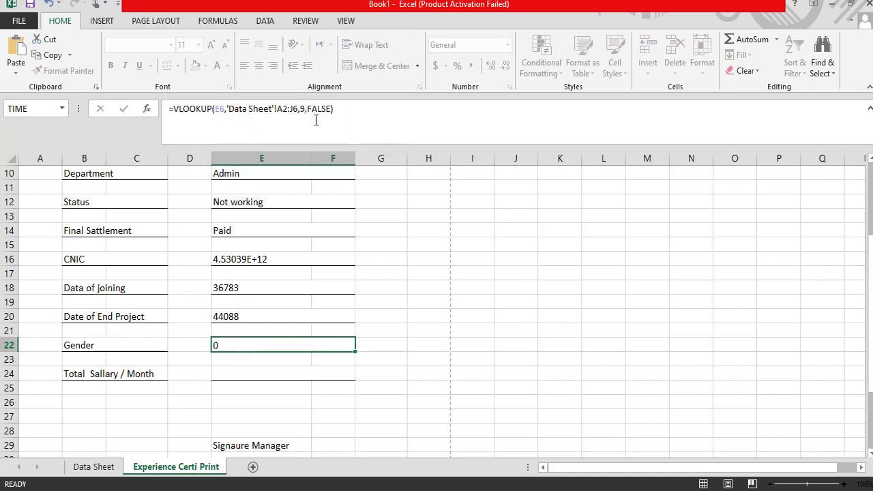
# Step: Paste the VLOOKUP into salary cell E24 with column index 10, showing 60000
pyautogui.click(221, 373)
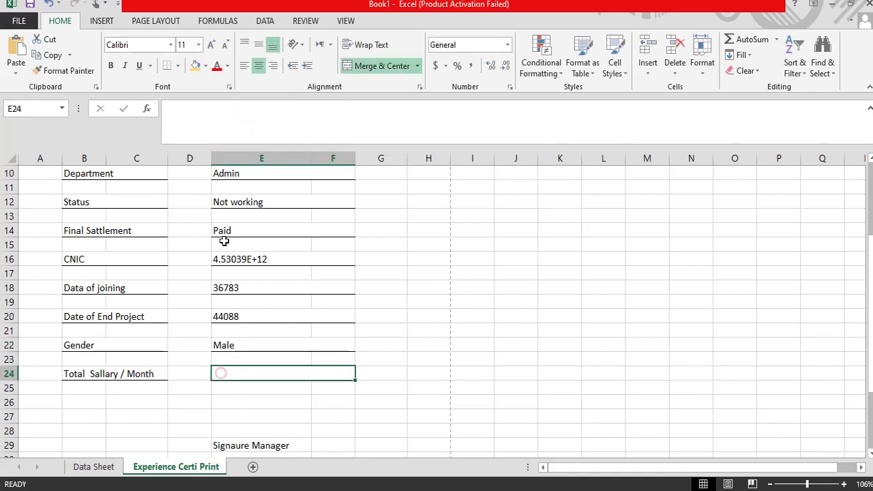
pyautogui.click(229, 120)
pyautogui.hotkey('ctrl', 'v')
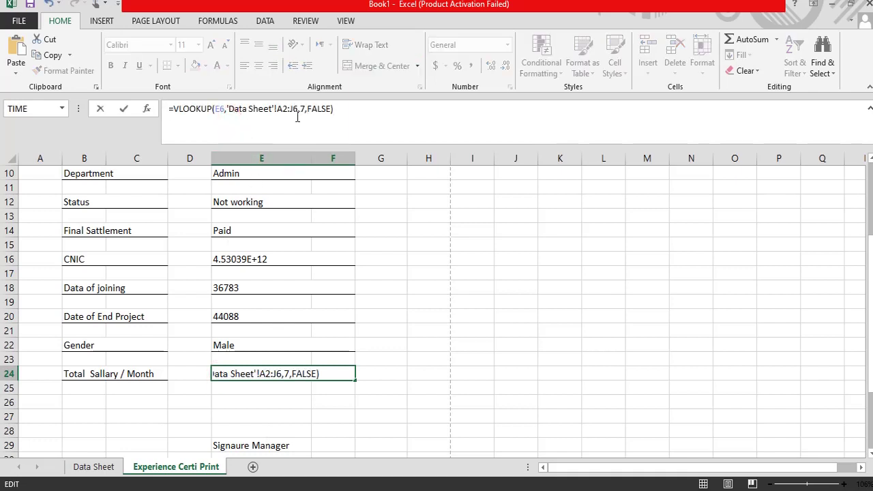
pyautogui.click(304, 108)
pyautogui.press('BackSpace')
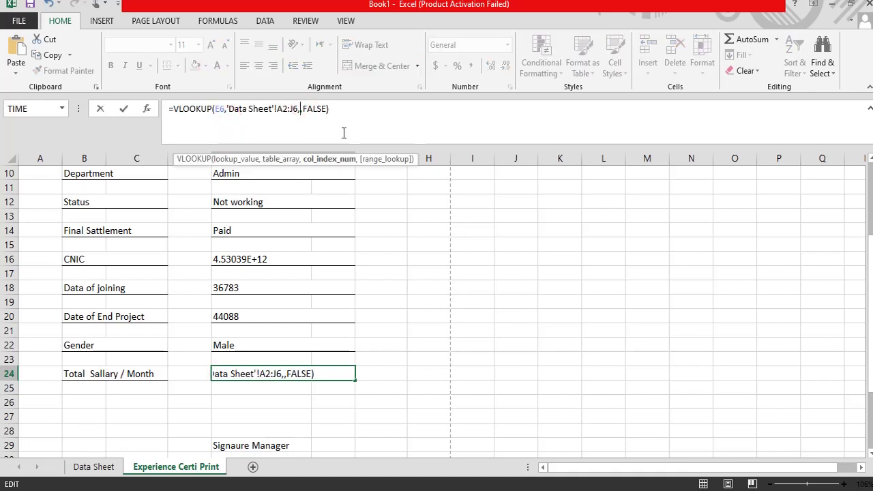
pyautogui.write('10')
pyautogui.press('Return')
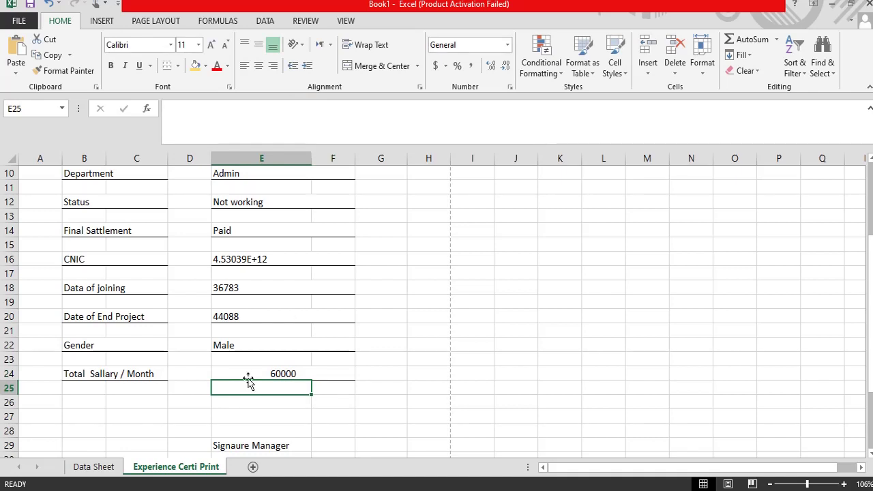
pyautogui.click(248, 374)
pyautogui.scroll(3, 381, 362)
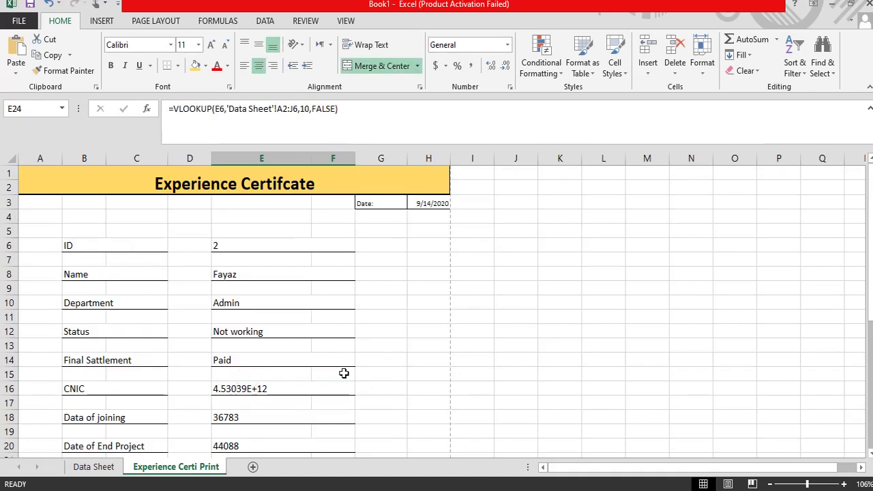
pyautogui.scroll(-1, 344, 373)
pyautogui.rightClick(239, 348)
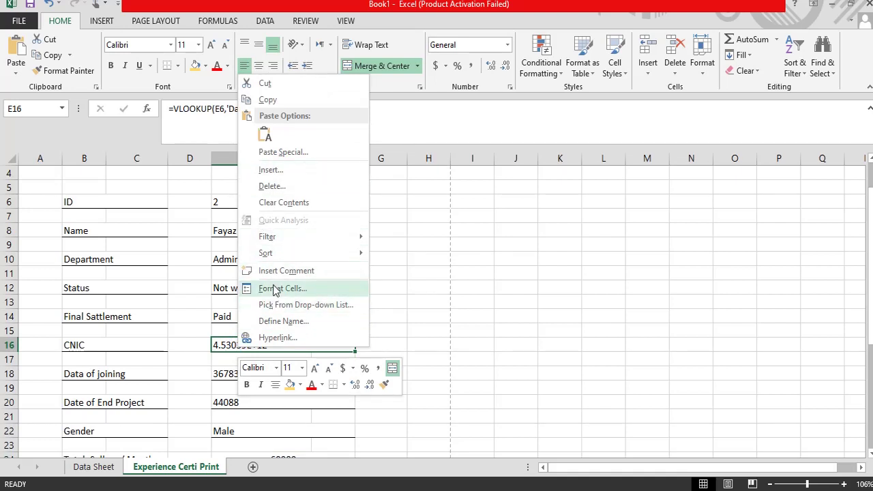
pyautogui.click(277, 289)
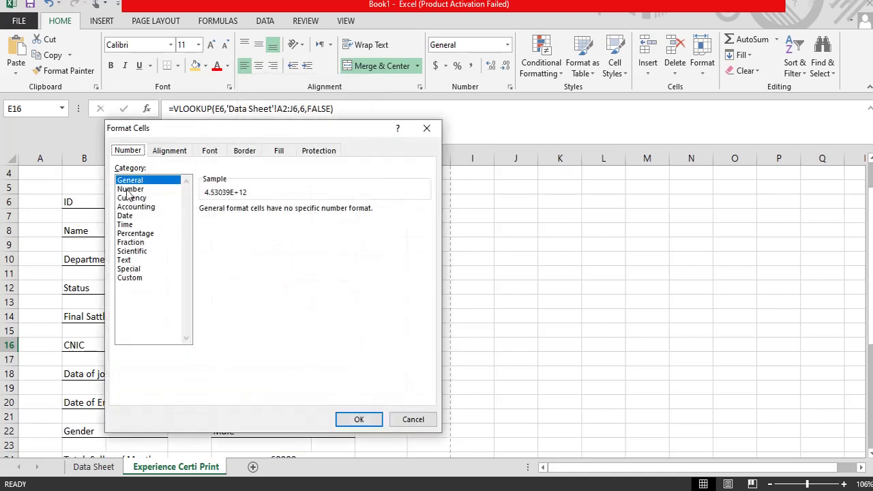
pyautogui.click(130, 189)
pyautogui.click(287, 214)
pyautogui.click(287, 214)
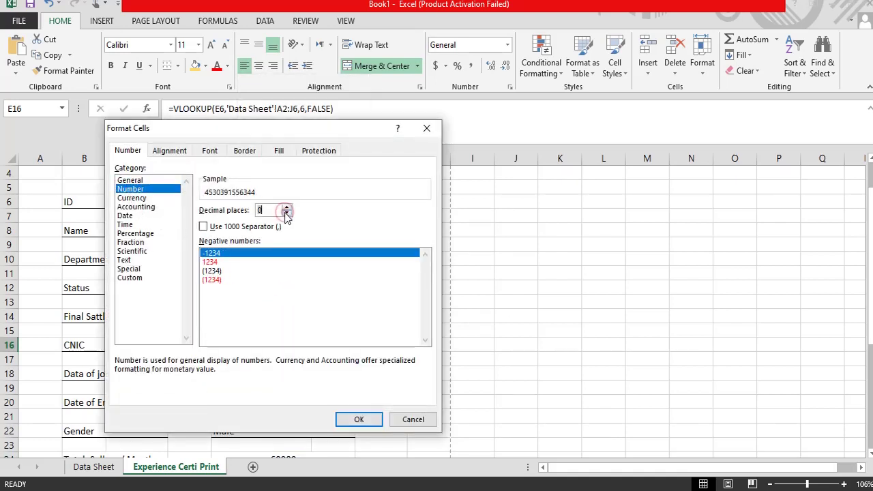
pyautogui.click(359, 419)
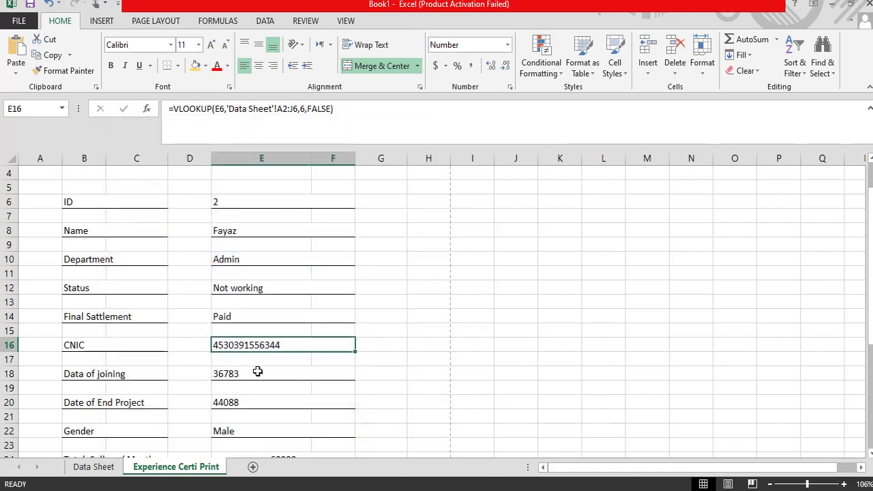
# Step: Format E18 and E20 as Date, showing 9/14/2000 and 9/14/2020
pyautogui.click(246, 373)
pyautogui.rightClick(233, 373)
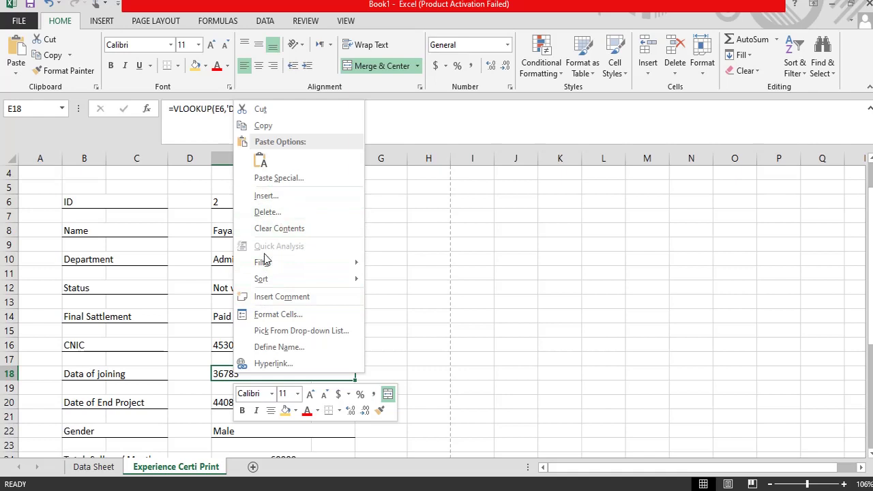
pyautogui.click(273, 314)
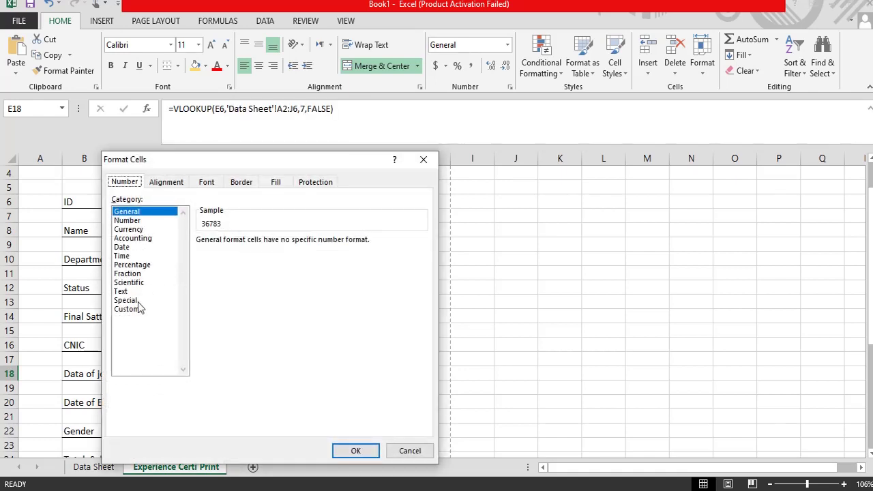
pyautogui.click(123, 249)
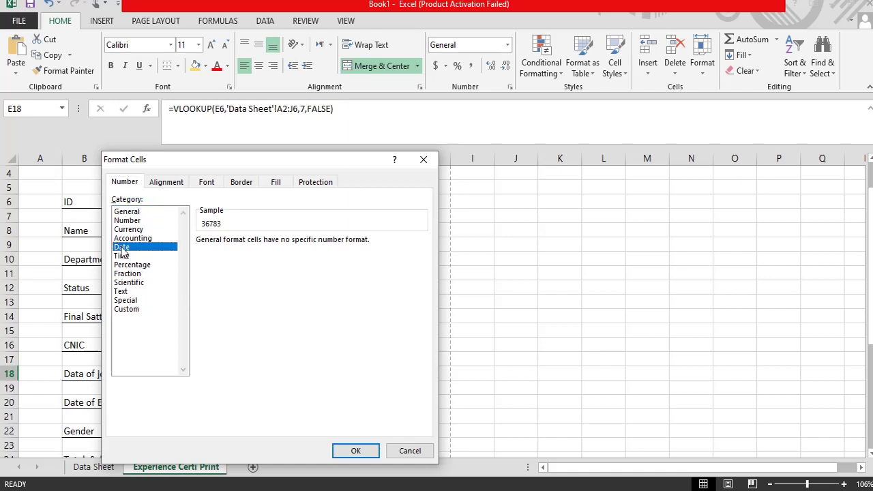
pyautogui.click(356, 450)
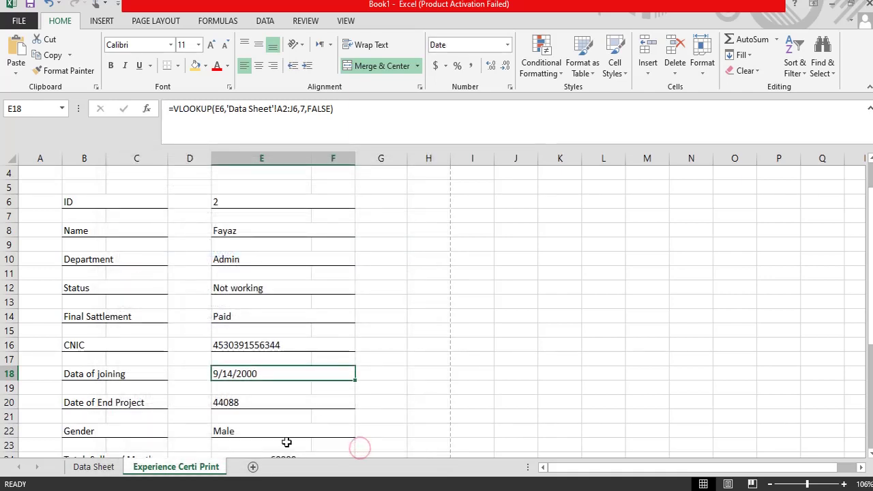
pyautogui.scroll(-2, 260, 399)
pyautogui.click(223, 315)
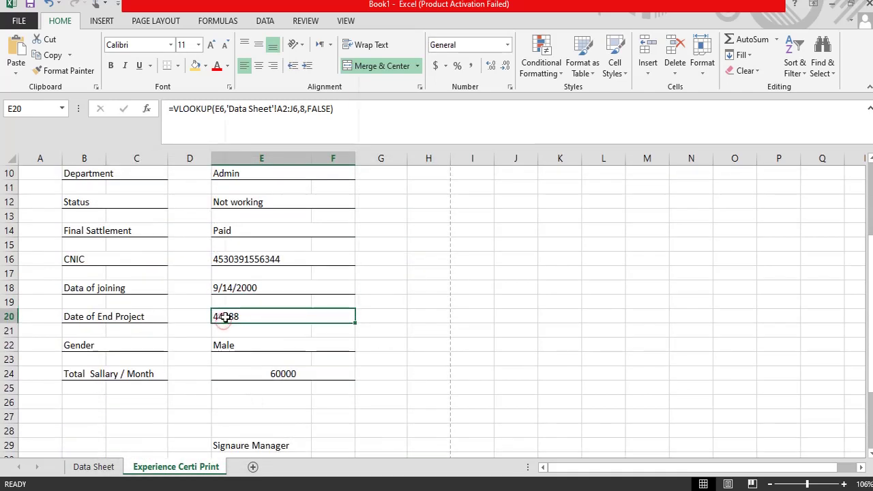
pyautogui.rightClick(227, 318)
pyautogui.click(268, 260)
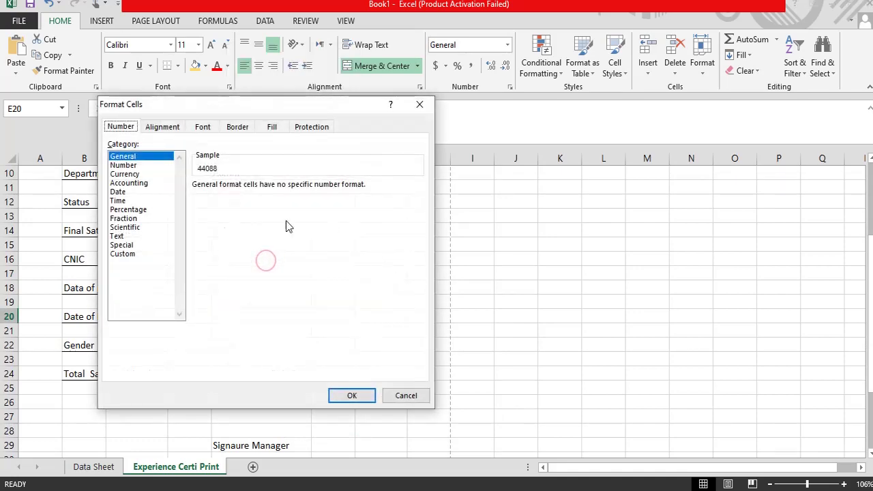
pyautogui.click(117, 193)
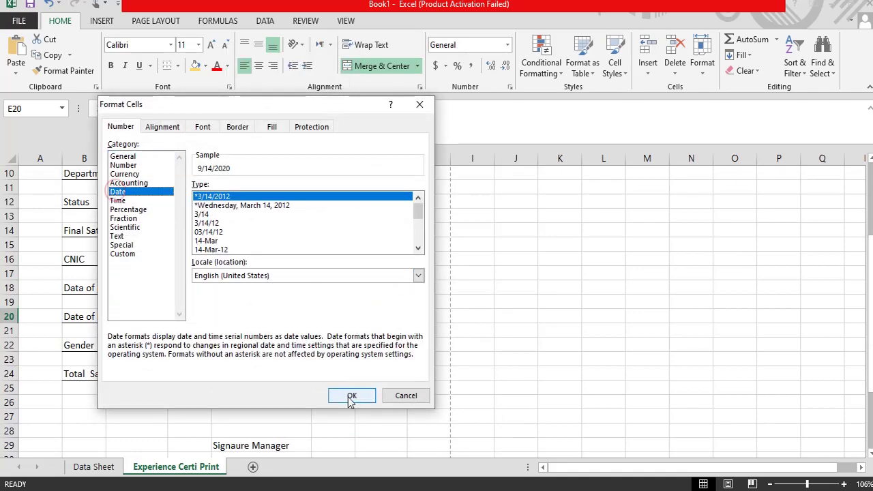
pyautogui.click(352, 396)
pyautogui.click(232, 287)
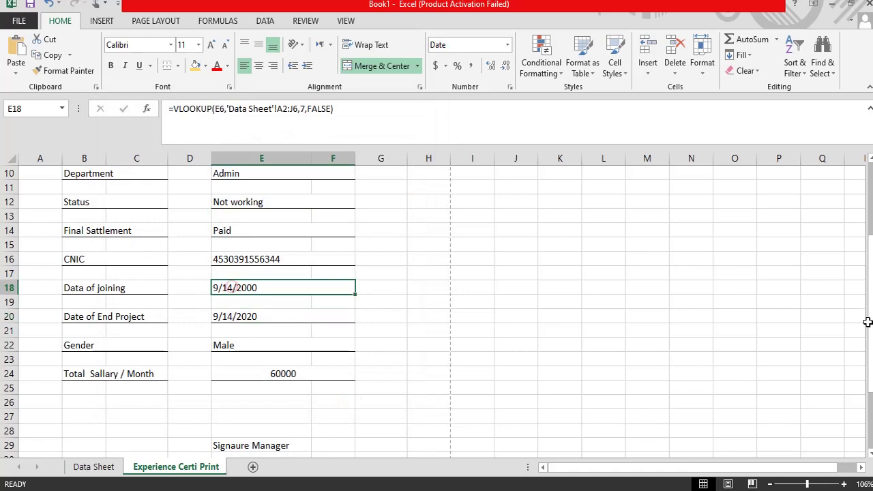
# Step: Enter the label 'Note:' in B28
pyautogui.scroll(3, 653, 334)
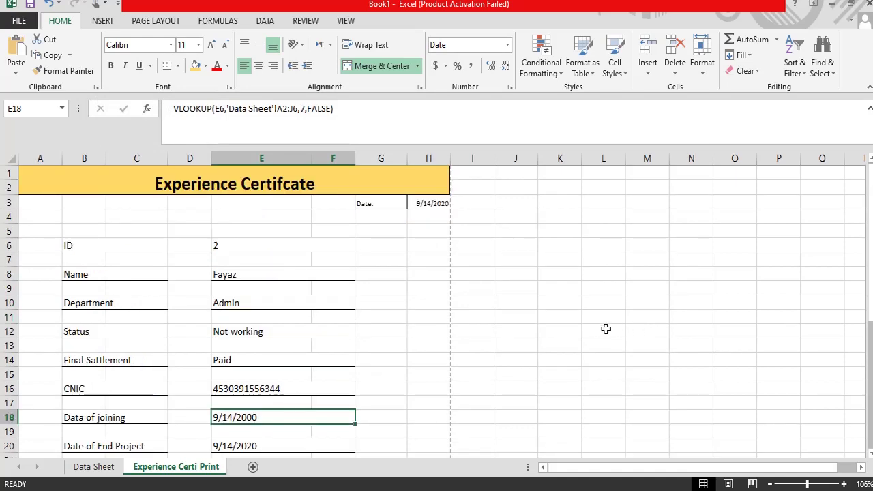
pyautogui.scroll(-4, 606, 329)
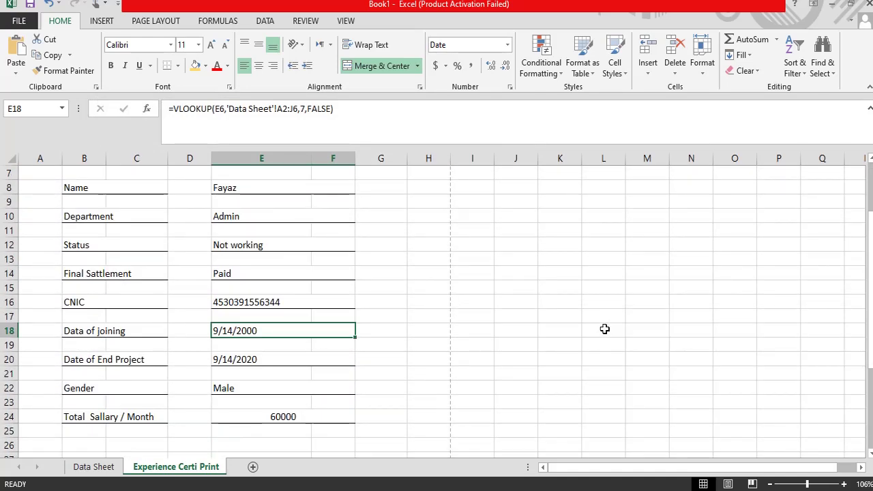
pyautogui.scroll(-2, 605, 329)
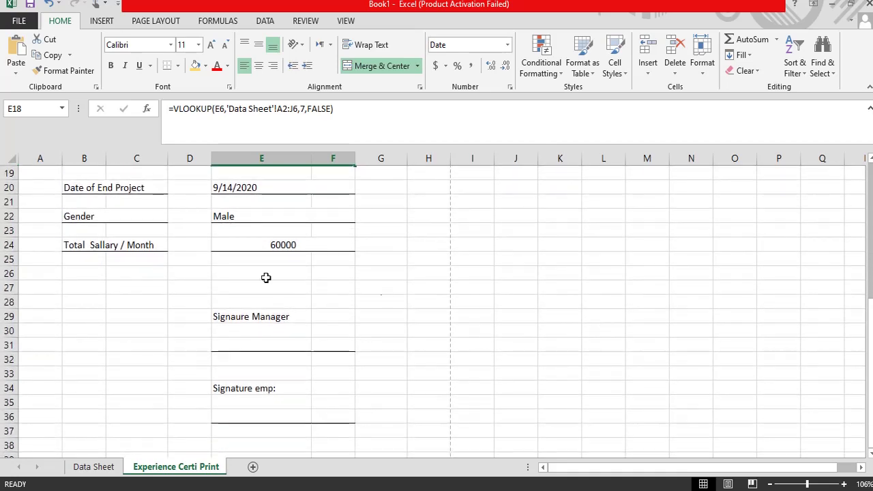
pyautogui.click(87, 295)
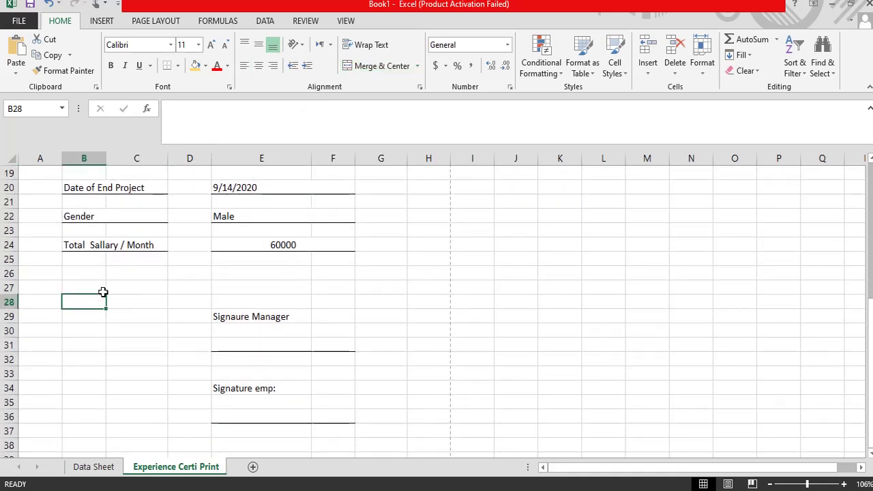
pyautogui.write('No')
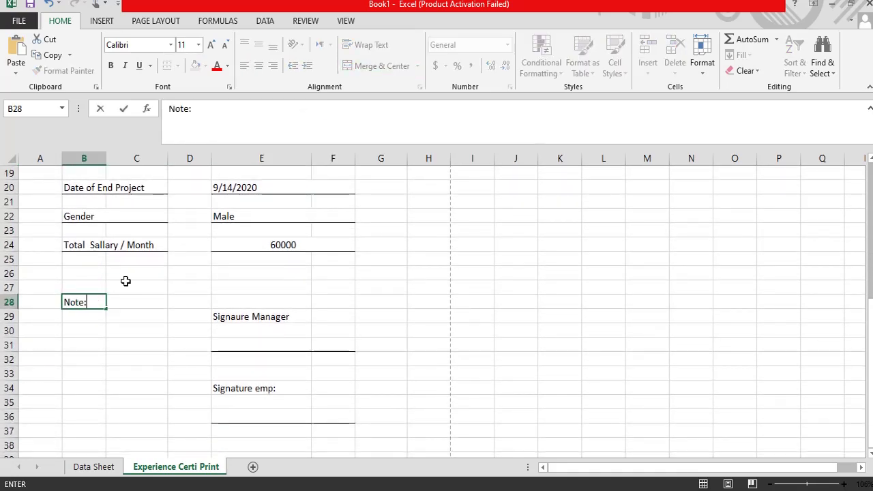
pyautogui.write('te:')
pyautogui.press('Right')
pyautogui.press('Right')
pyautogui.press('Right')
# Step: Review the looked-up values in column E, including Final Sattlement E14 and CNIC E16
pyautogui.press('Left')
pyautogui.press('Left')
pyautogui.press('Left')
pyautogui.press('Right')
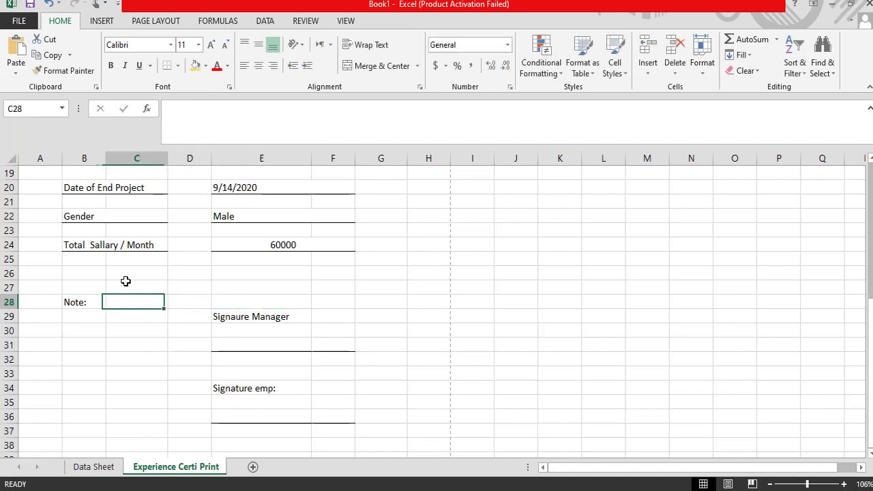
pyautogui.press('Right')
pyautogui.press('Right')
pyautogui.press('Up')
pyautogui.press('Up')
pyautogui.press('Up')
pyautogui.press('Up')
pyautogui.press('Up')
pyautogui.press('Up')
pyautogui.press('Up')
pyautogui.press('Up')
pyautogui.press('Up')
pyautogui.press('Up')
pyautogui.press('Up')
pyautogui.press('Up')
pyautogui.press('Up')
pyautogui.press('Up')
pyautogui.press('Up')
pyautogui.press('Up')
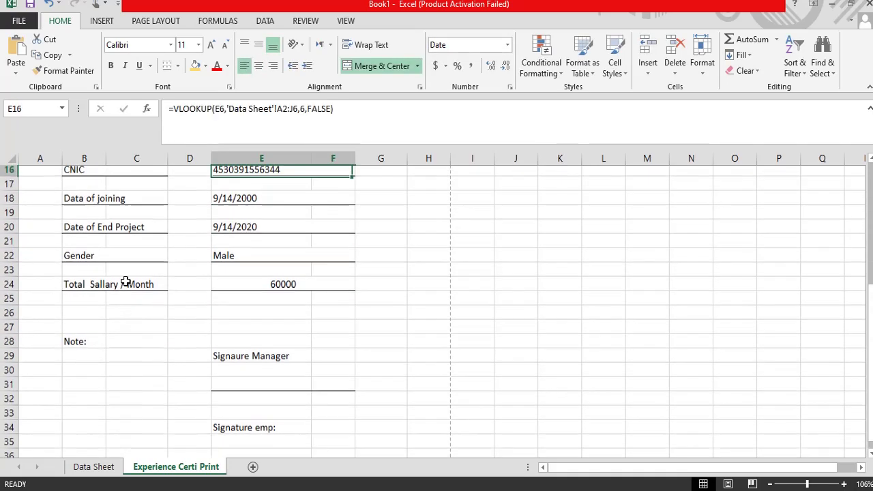
pyautogui.press('Up')
pyautogui.press('Up')
pyautogui.press('Up')
pyautogui.press('Down')
pyautogui.press('Down')
pyautogui.press('Down')
pyautogui.press('Down')
pyautogui.press('Down')
pyautogui.press('Down')
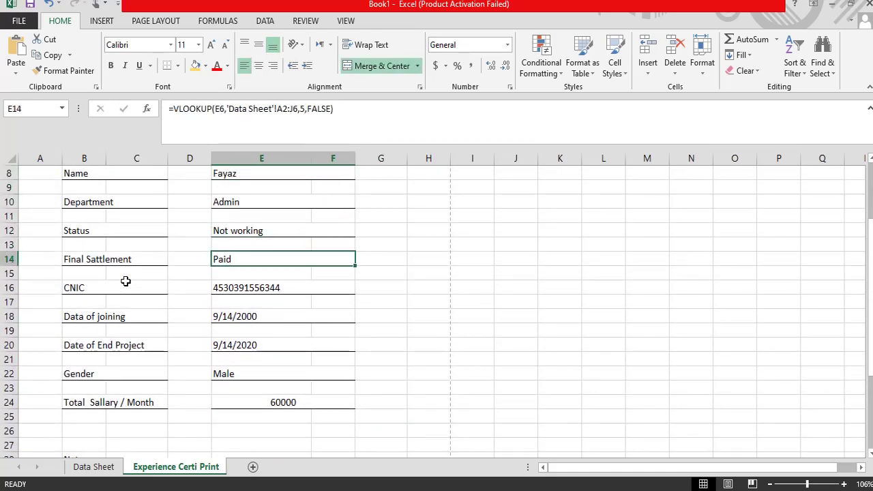
pyautogui.press('Down')
pyautogui.press('Up')
pyautogui.press('Down')
pyautogui.press('Up')
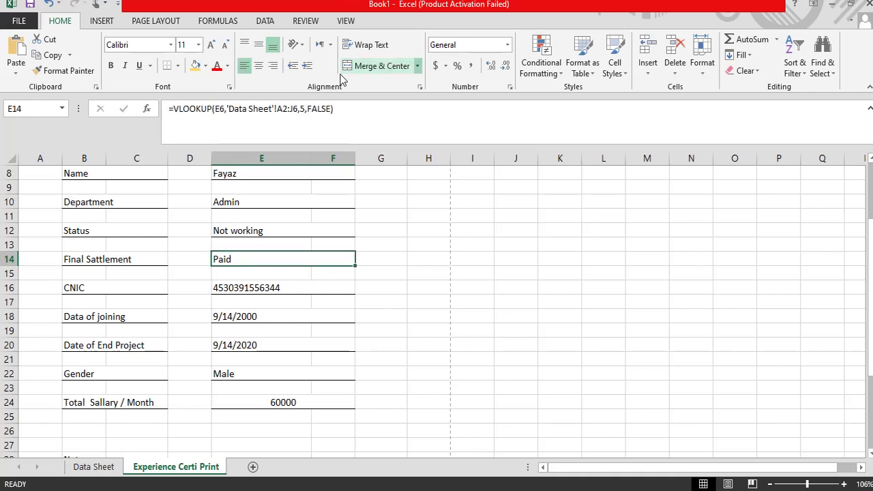
pyautogui.click(235, 287)
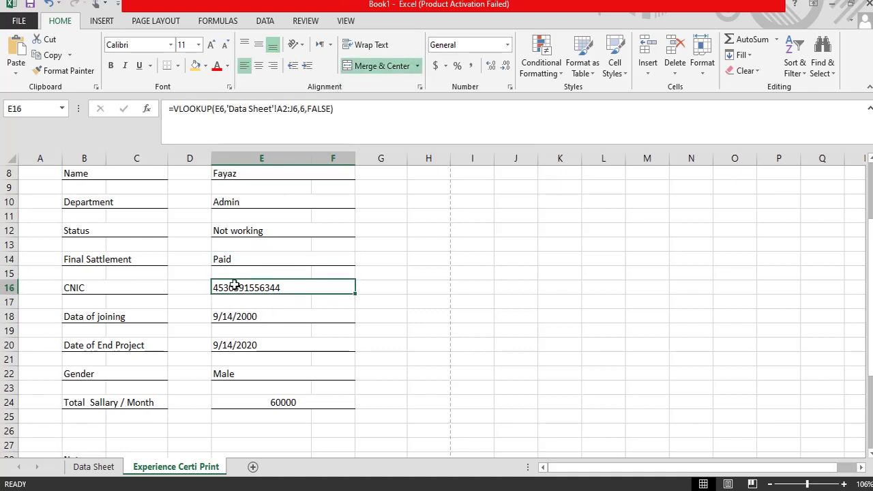
pyautogui.click(234, 259)
pyautogui.scroll(-1, 250, 311)
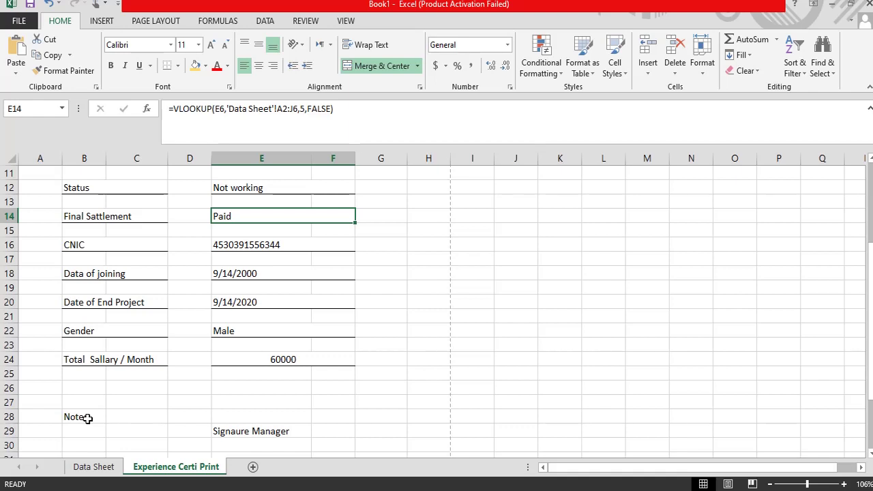
# Step: Enter =IF(E14="Paid","Final Settlement Paid","Not Paid") in C28
pyautogui.click(125, 417)
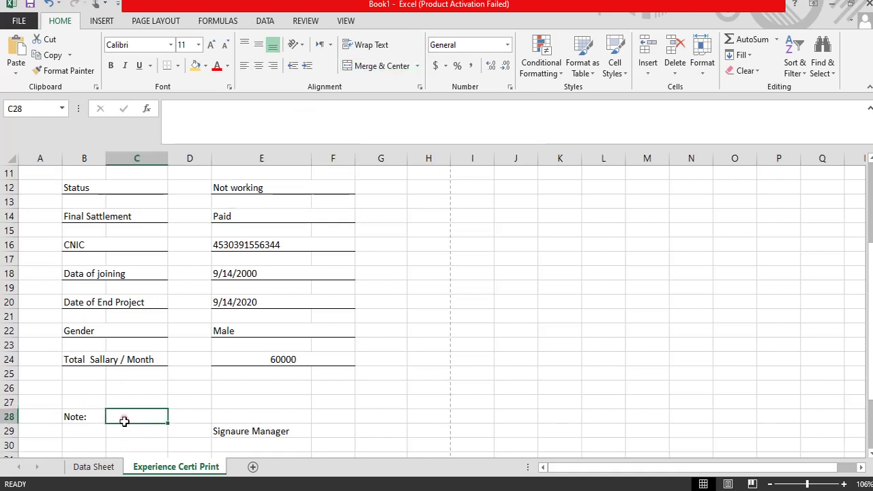
pyautogui.write('=')
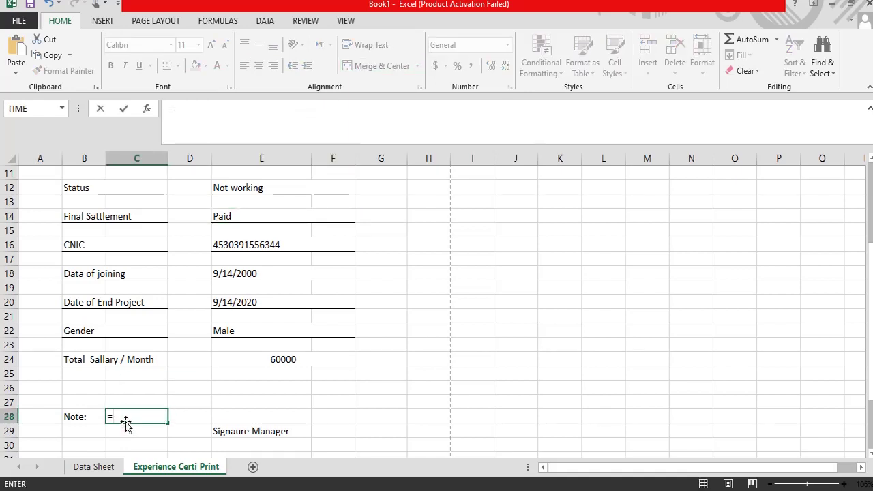
pyautogui.write('if(')
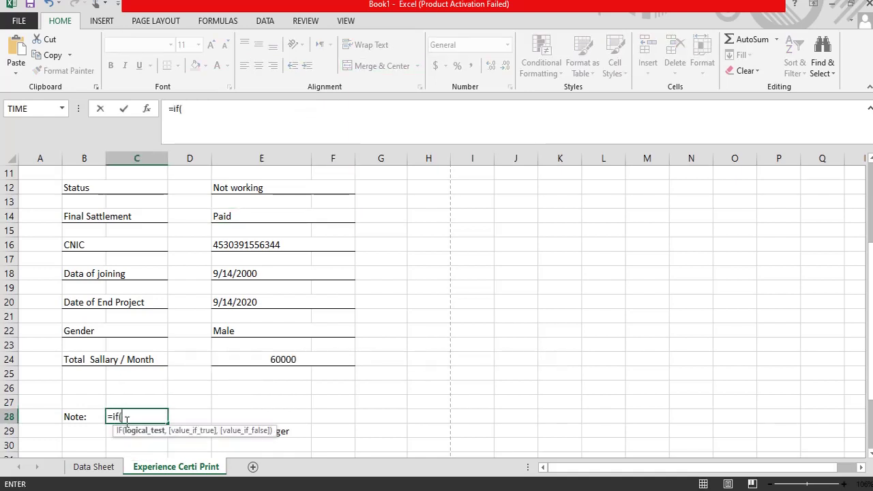
pyautogui.scroll(1, 224, 293)
pyautogui.click(222, 260)
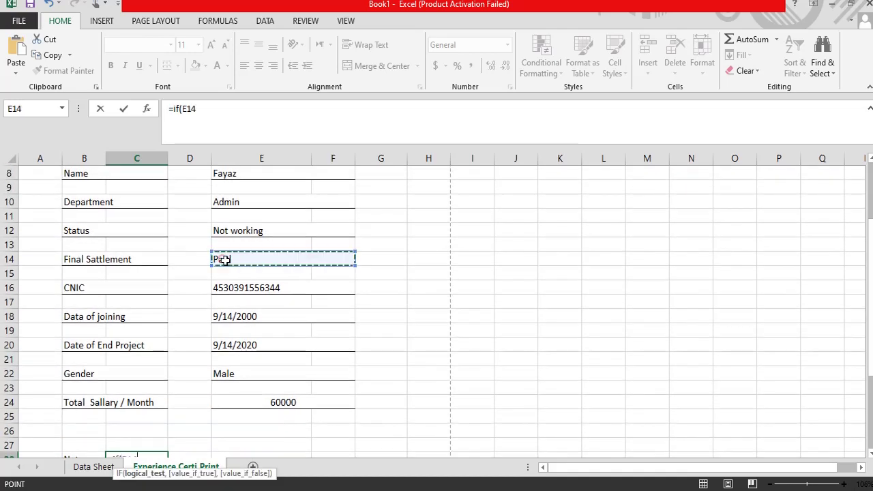
pyautogui.scroll(-1, 220, 333)
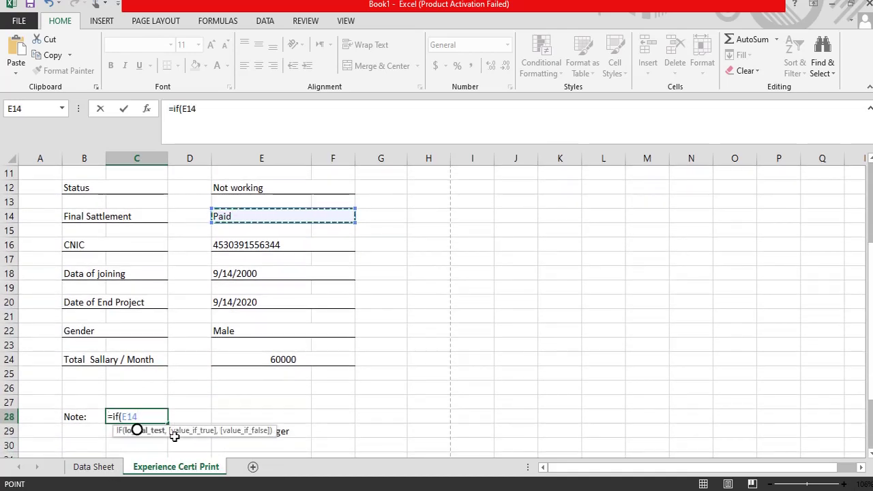
pyautogui.write('=:')
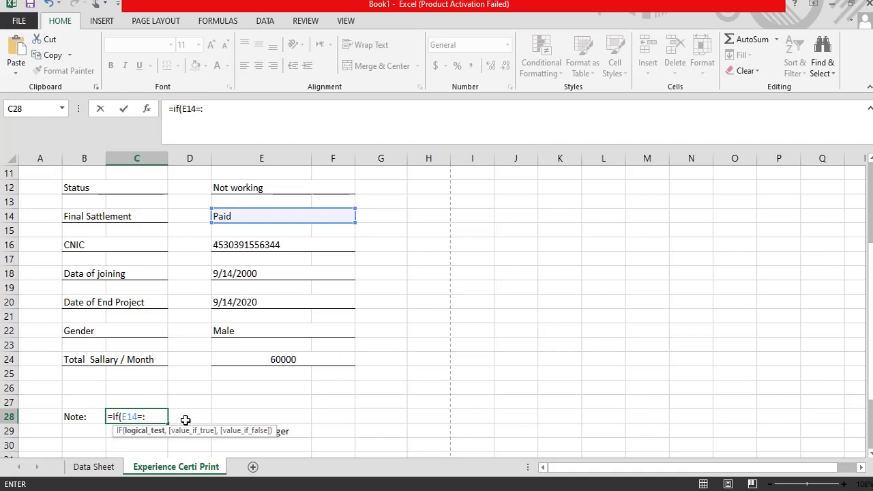
pyautogui.press('BackSpace')
pyautogui.write('"Paid')
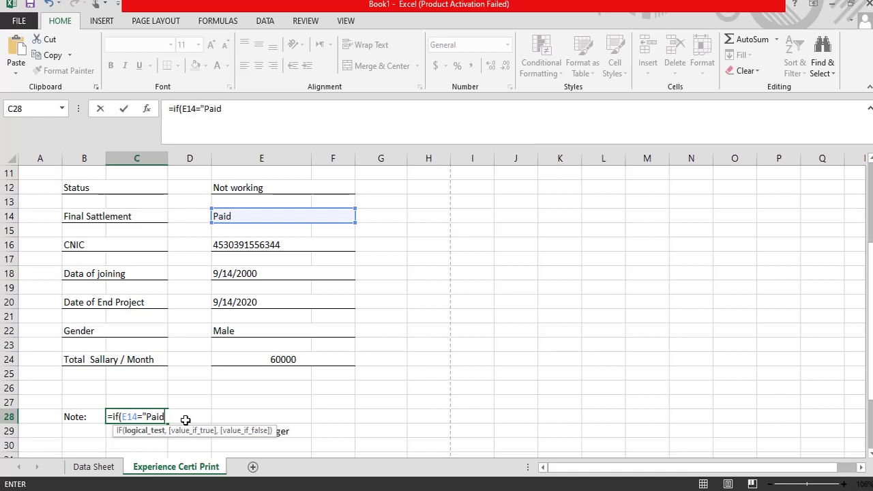
pyautogui.write('","Final')
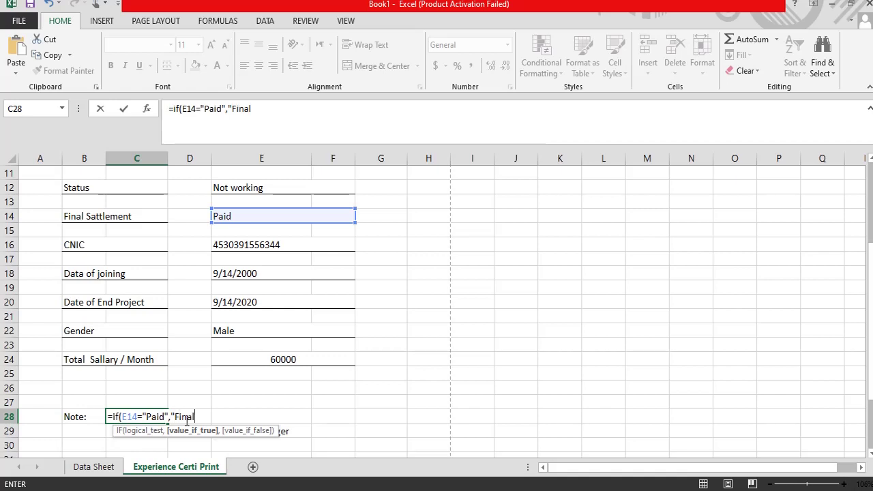
pyautogui.write('Settlement P')
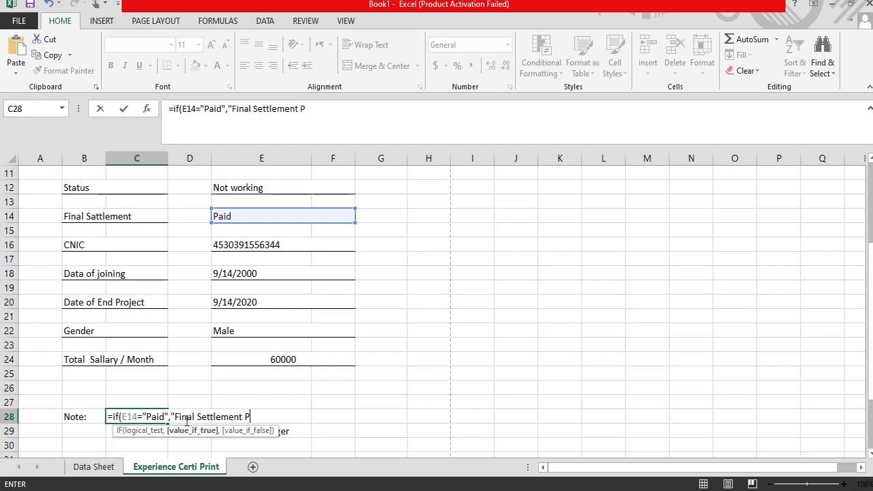
pyautogui.write('aid","')
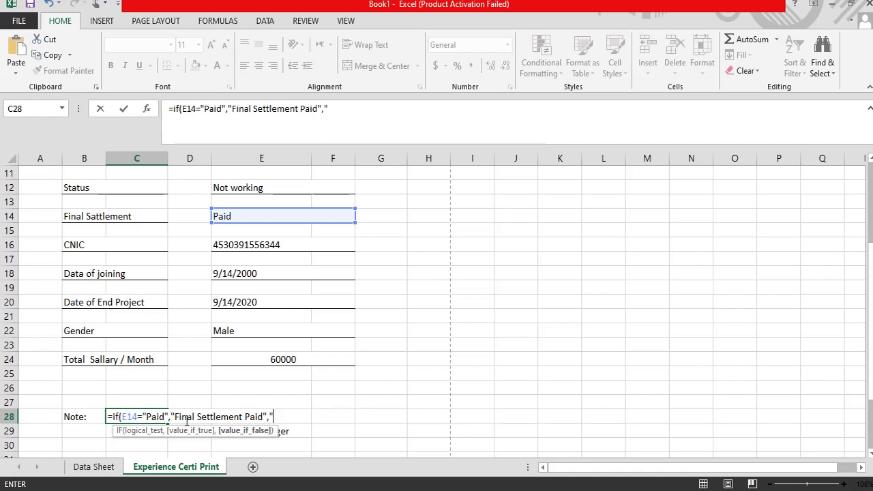
pyautogui.write('Not Paid')
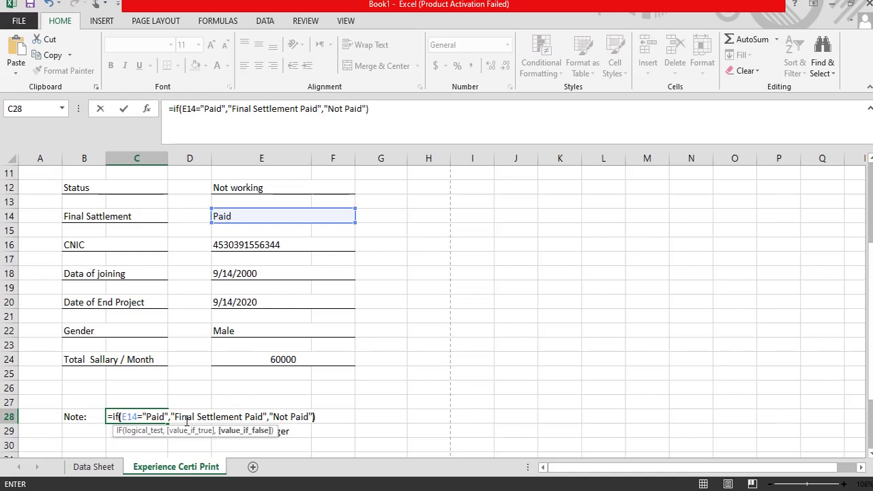
pyautogui.press('Return')
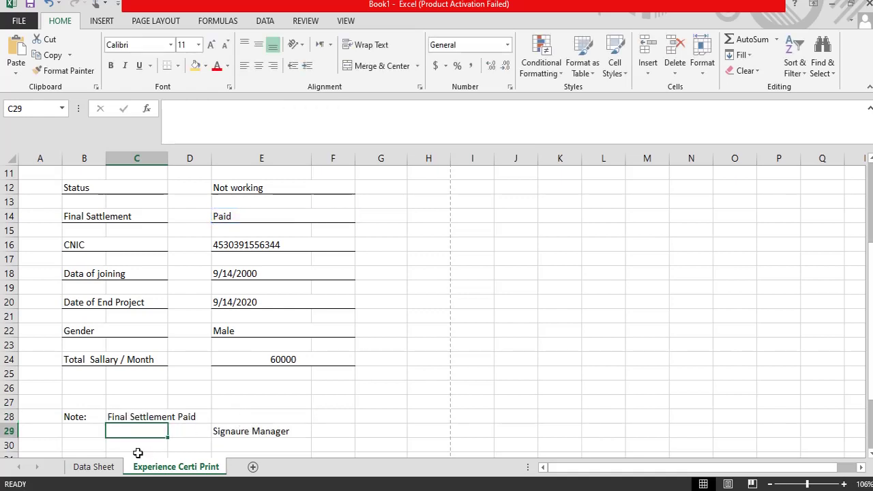
pyautogui.moveTo(118, 417); pyautogui.dragTo(316, 416)
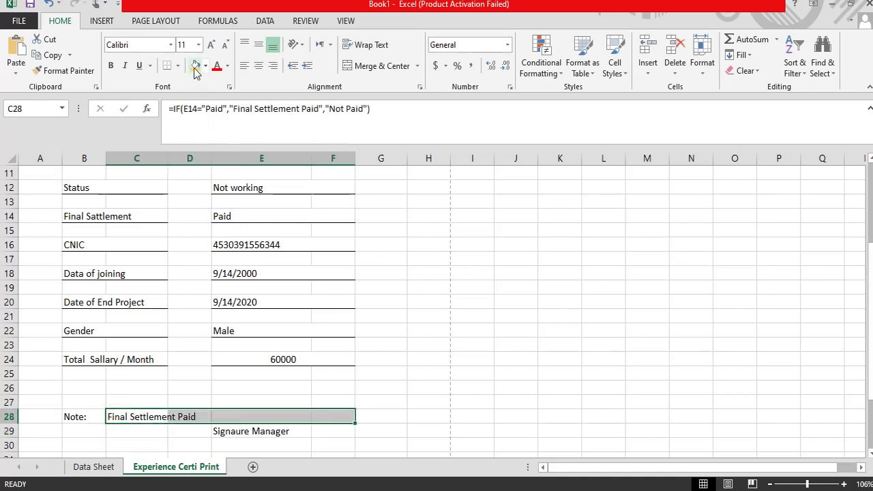
# Step: Merge and centre the note across C28:F28 with a yellow fill
pyautogui.click(357, 66)
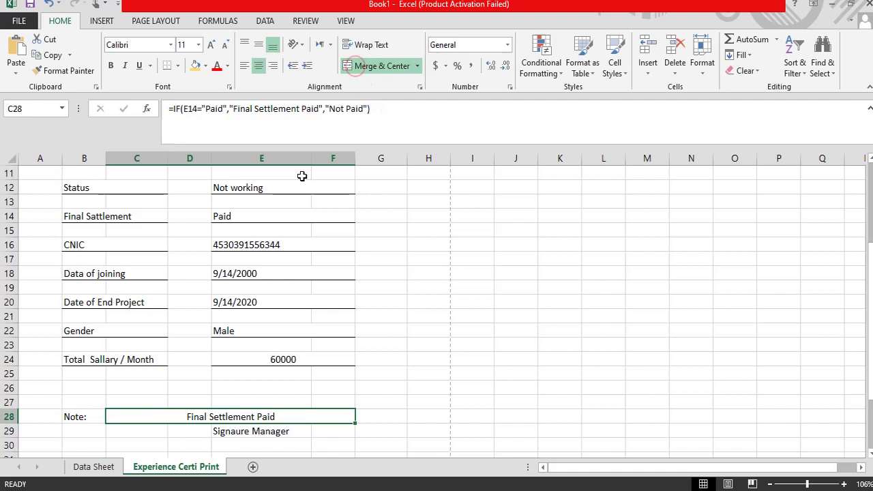
pyautogui.click(195, 66)
pyautogui.click(87, 421)
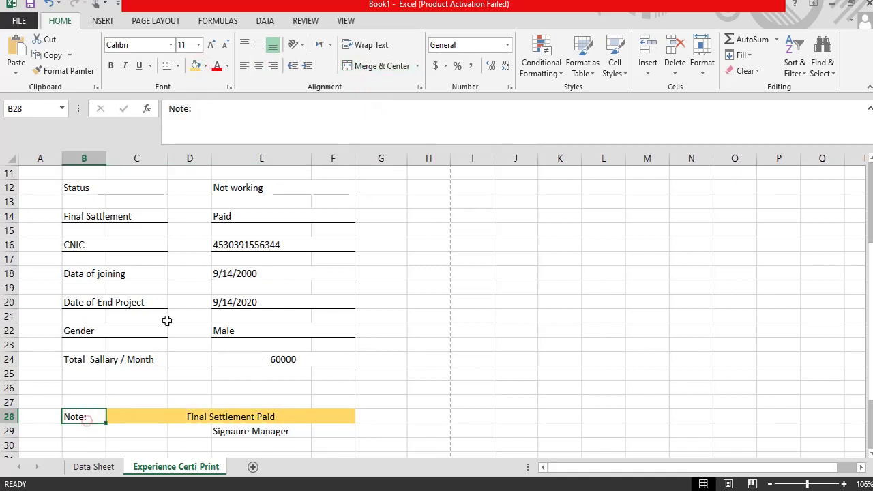
pyautogui.click(181, 417)
pyautogui.click(81, 416)
# Step: Move the E29:F36 signature block down three rows to start at row 32
pyautogui.scroll(3, 376, 382)
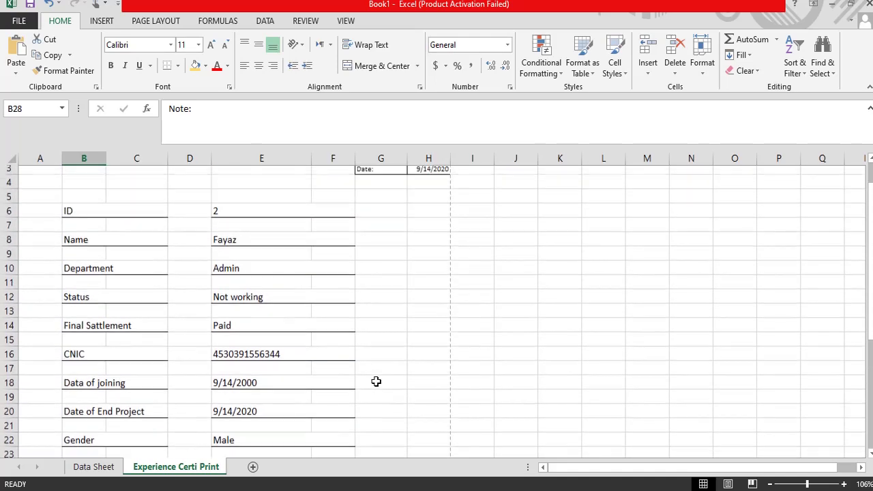
pyautogui.scroll(-2, 352, 362)
pyautogui.scroll(-2, 353, 363)
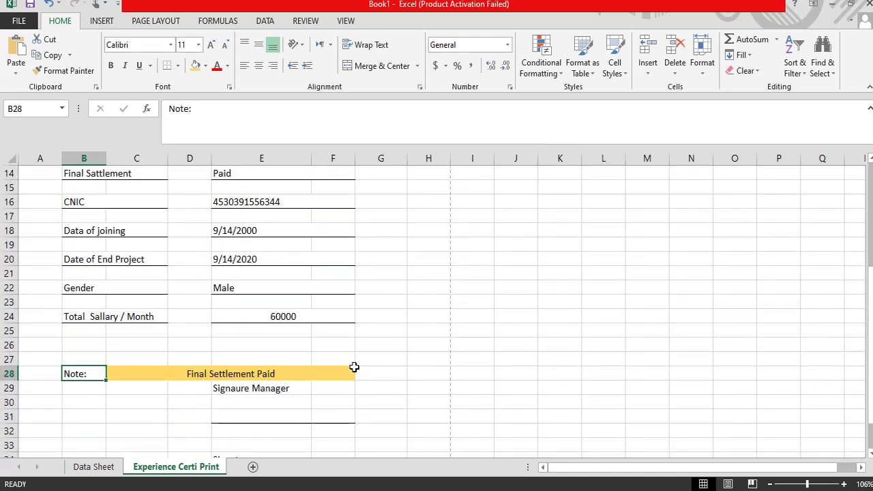
pyautogui.scroll(5, 305, 391)
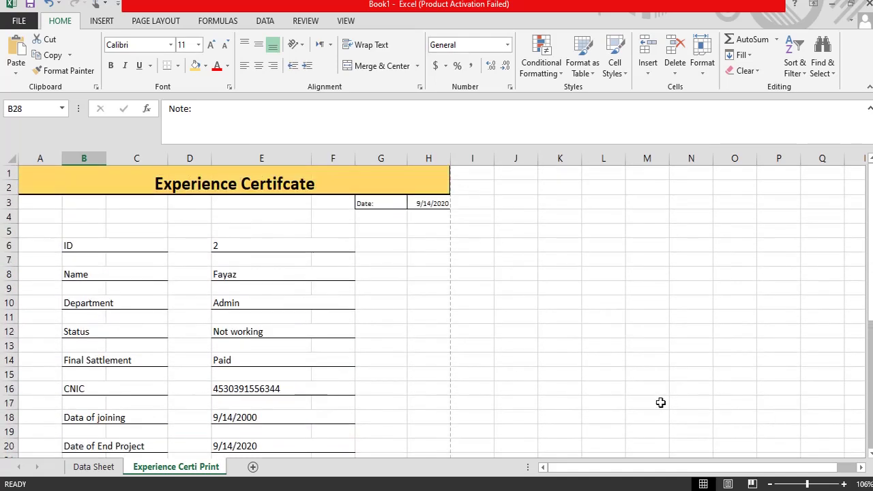
pyautogui.scroll(-5, 373, 273)
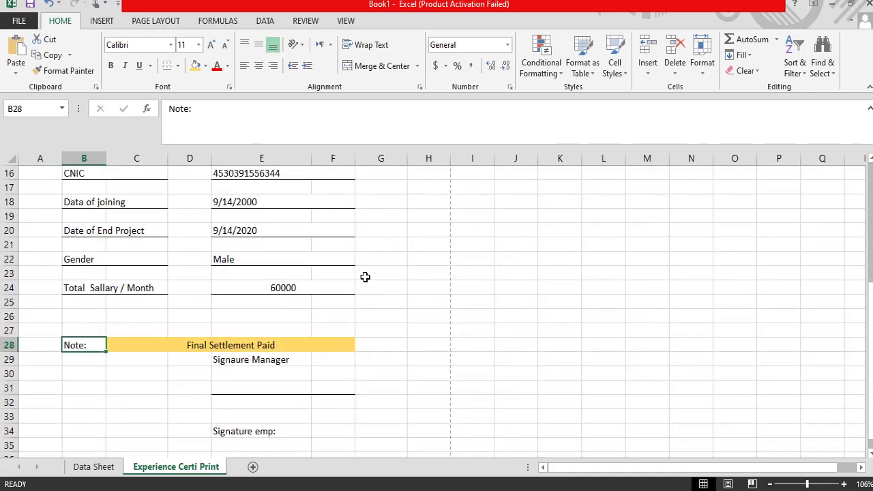
pyautogui.scroll(-1, 354, 336)
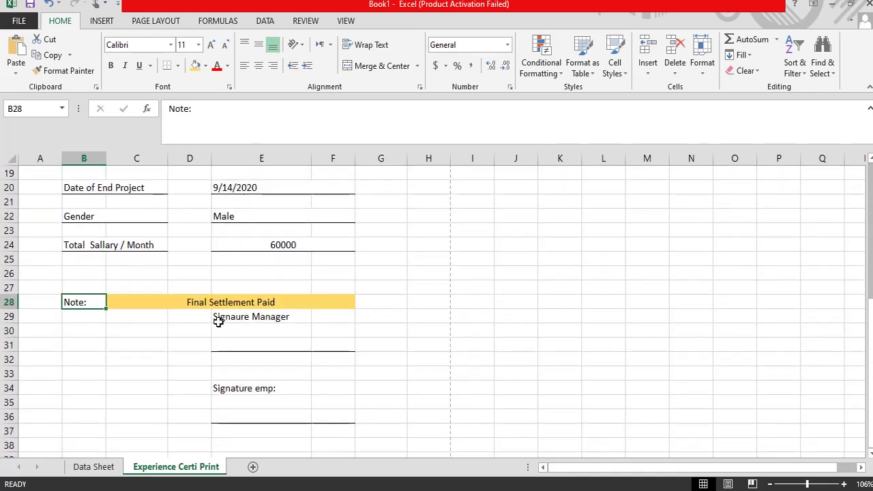
pyautogui.moveTo(230, 328); pyautogui.dragTo(307, 460)
pyautogui.scroll(-2, 370, 351)
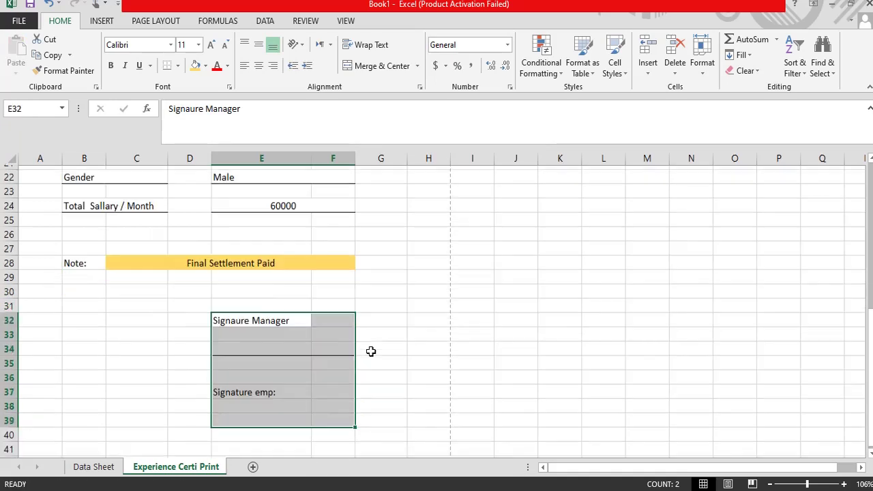
pyautogui.click(304, 350)
pyautogui.click(369, 334)
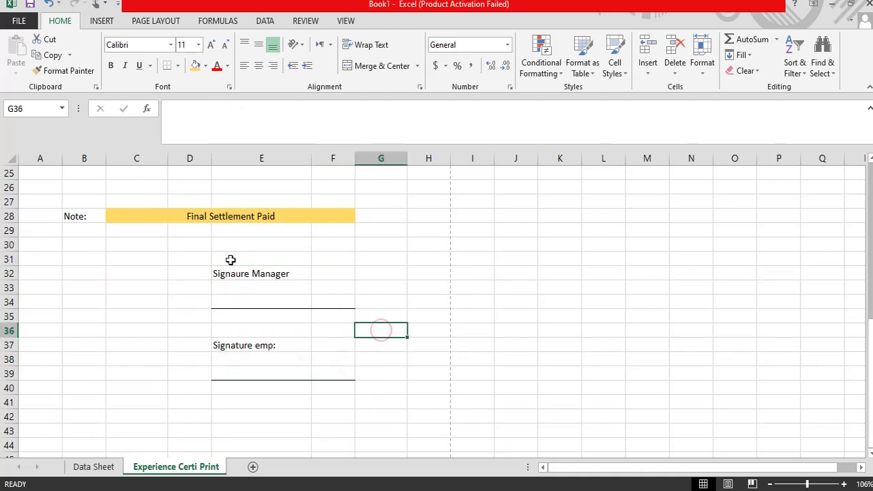
pyautogui.scroll(8, 178, 303)
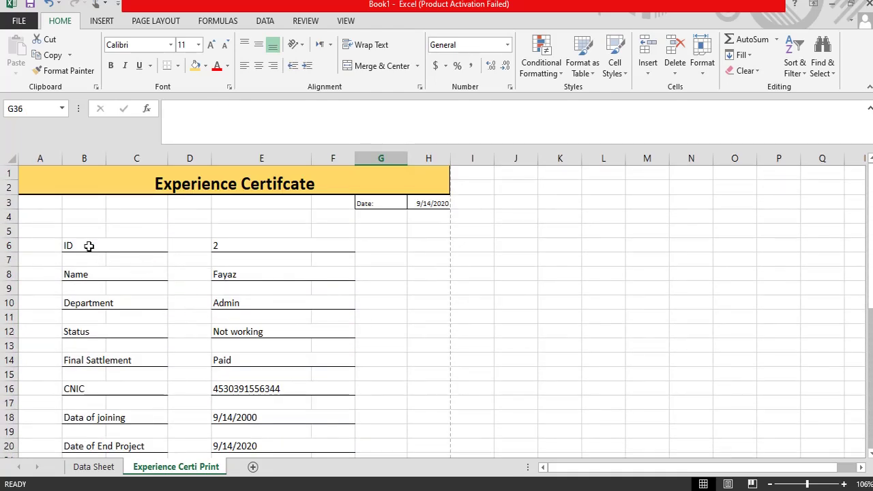
# Step: Change the employee ID in E6 to 3 and compare against the Data Sheet
pyautogui.click(223, 245)
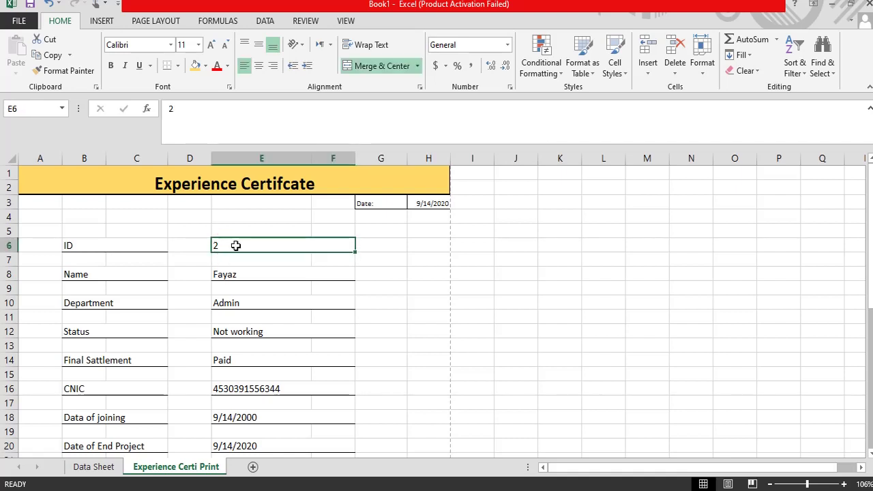
pyautogui.write('3')
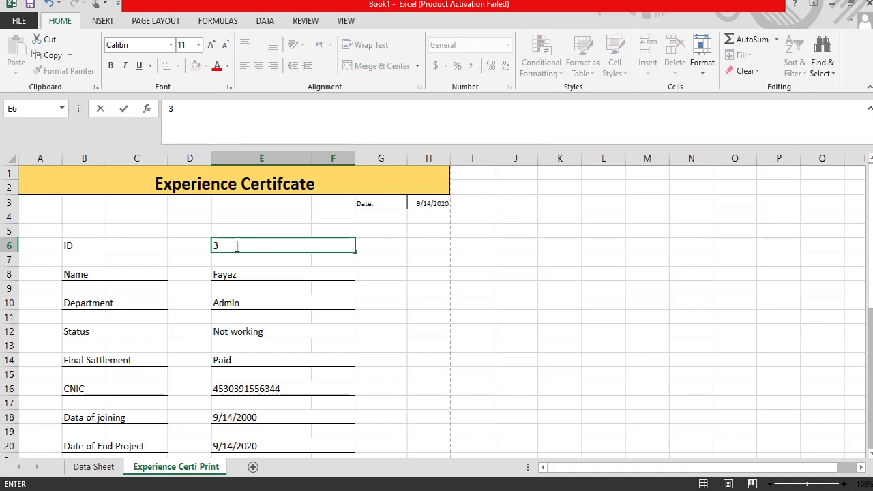
pyautogui.press('Return')
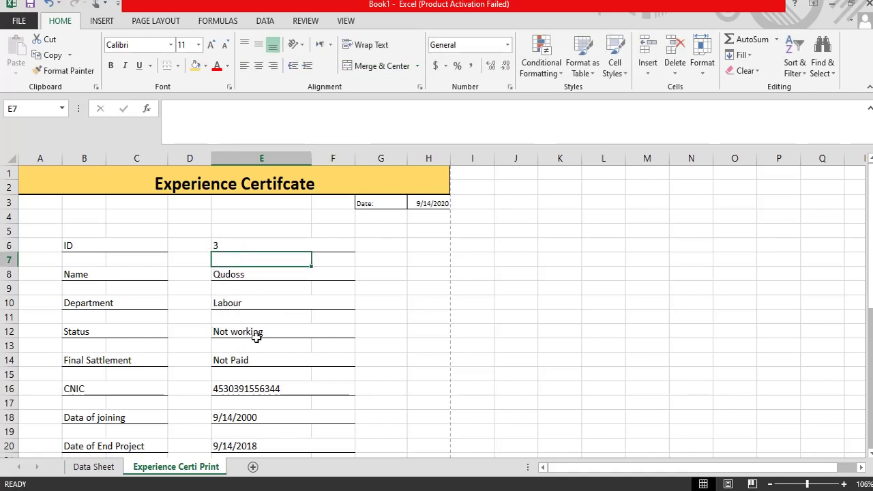
pyautogui.click(88, 468)
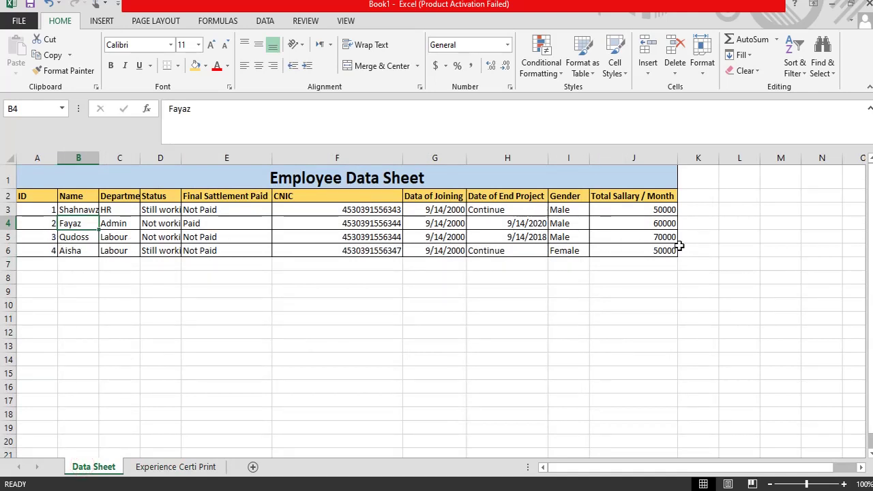
pyautogui.click(176, 469)
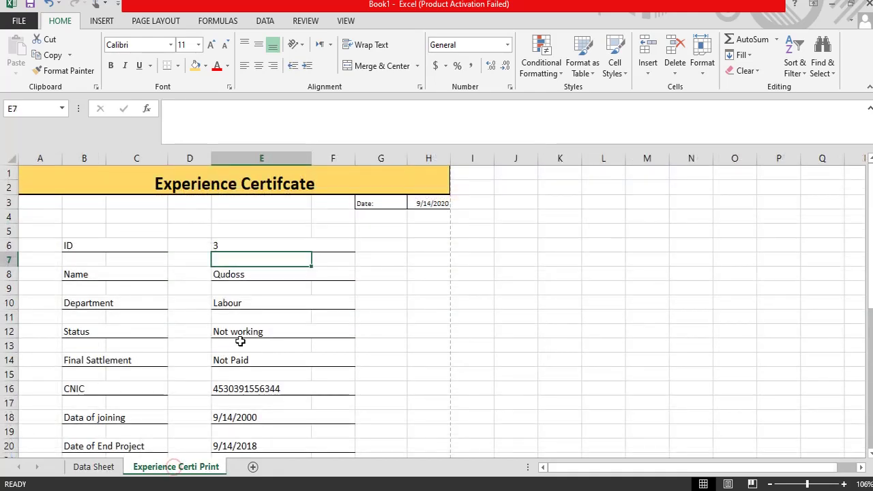
# Step: Inspect the VLOOKUP behind Final Settlement in E14, now showing Not Paid
pyautogui.scroll(-4, 241, 329)
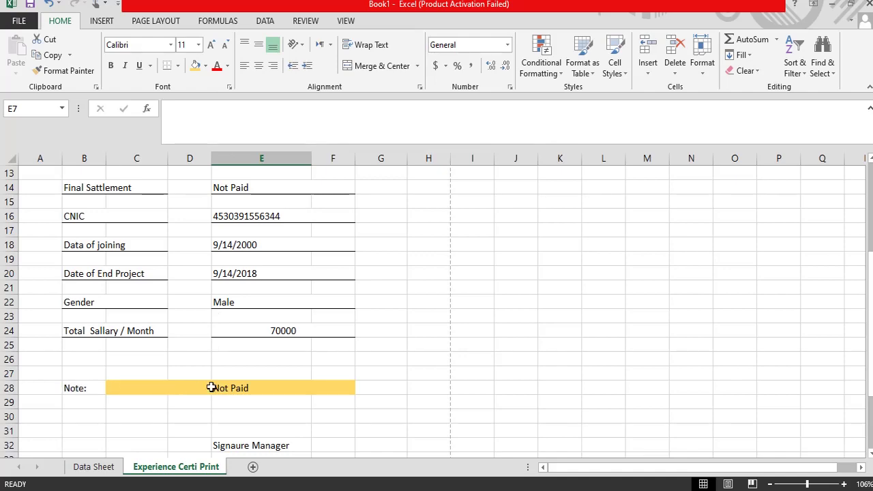
pyautogui.scroll(2, 210, 389)
pyautogui.scroll(-4, 210, 389)
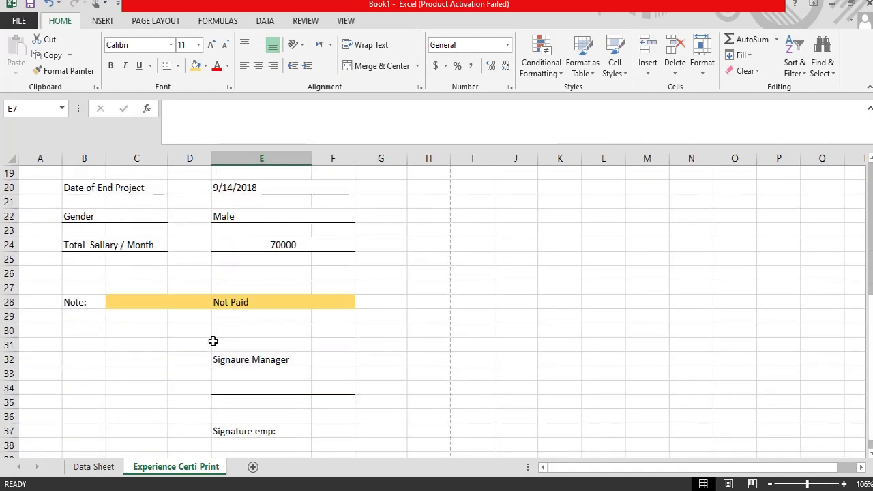
pyautogui.scroll(5, 213, 341)
pyautogui.scroll(-1, 205, 319)
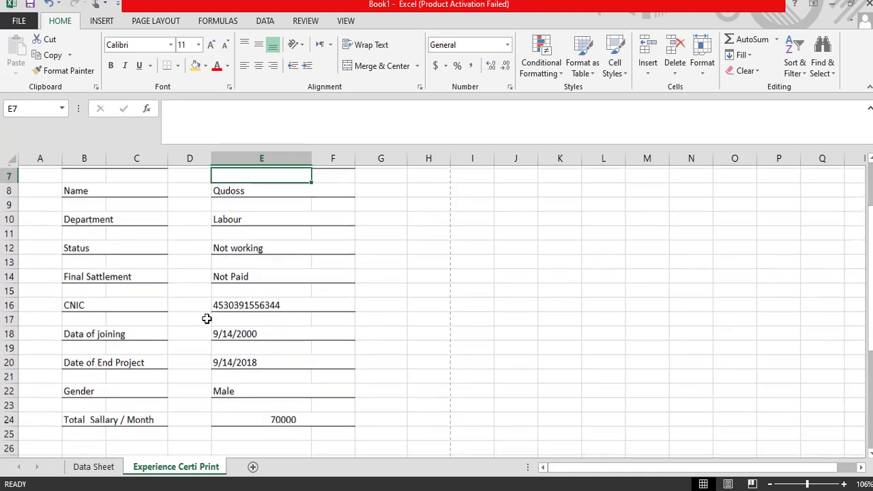
pyautogui.click(230, 274)
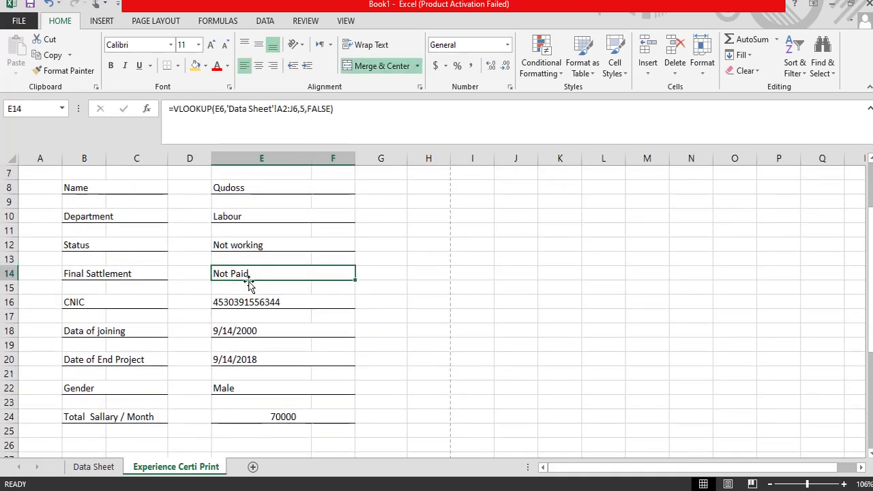
pyautogui.click(233, 299)
pyautogui.click(231, 274)
# Step: Start an Equal To highlight rule on E14 for the value 'Not Paid'
pyautogui.click(266, 21)
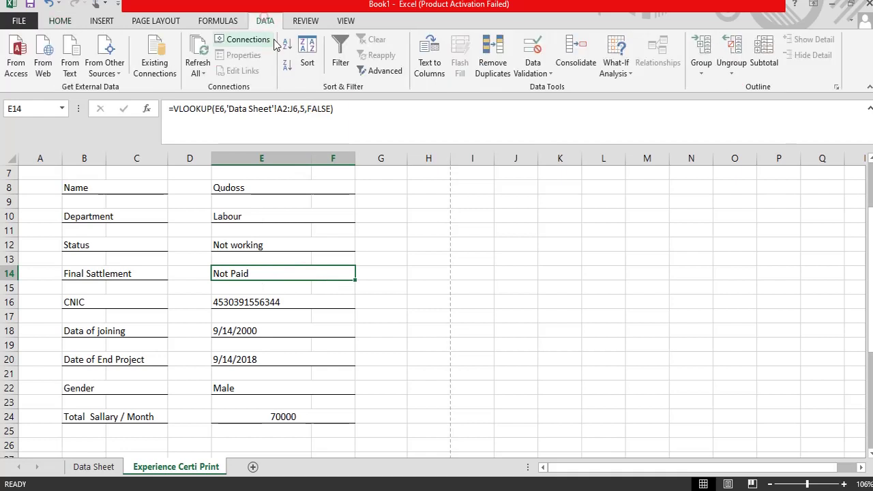
pyautogui.click(69, 25)
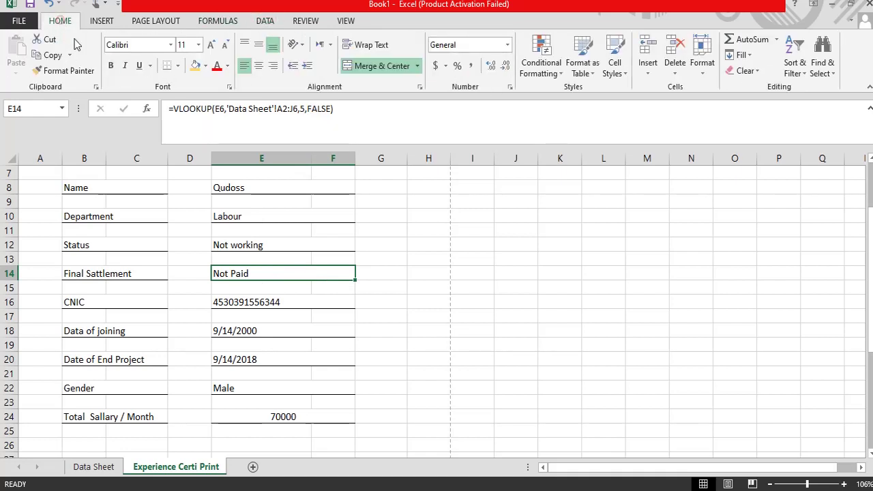
pyautogui.click(545, 70)
pyautogui.moveTo(563, 100)
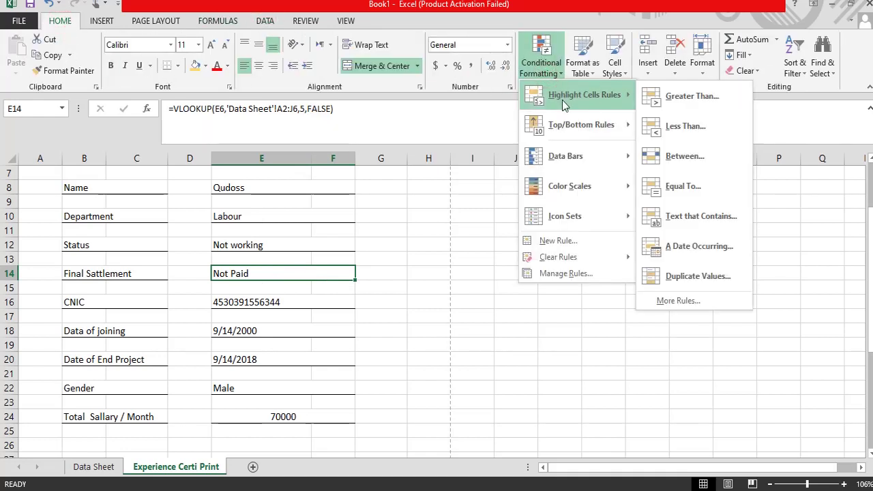
pyautogui.click(681, 184)
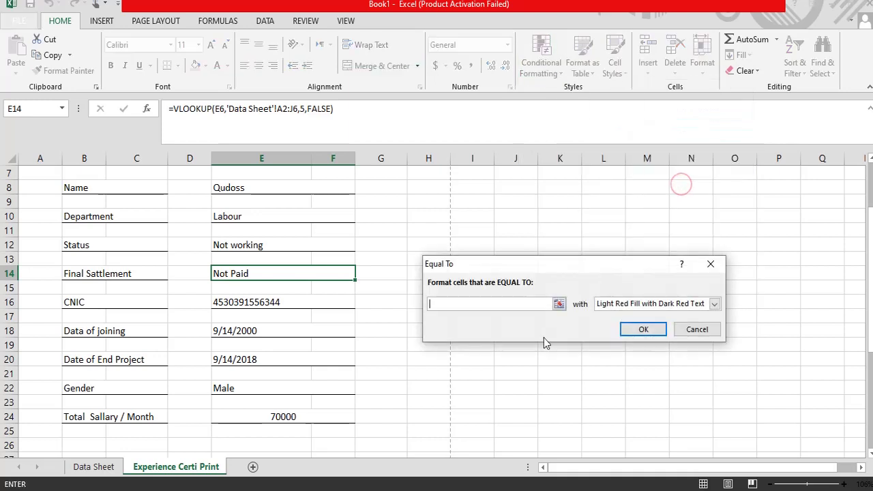
pyautogui.write('Not')
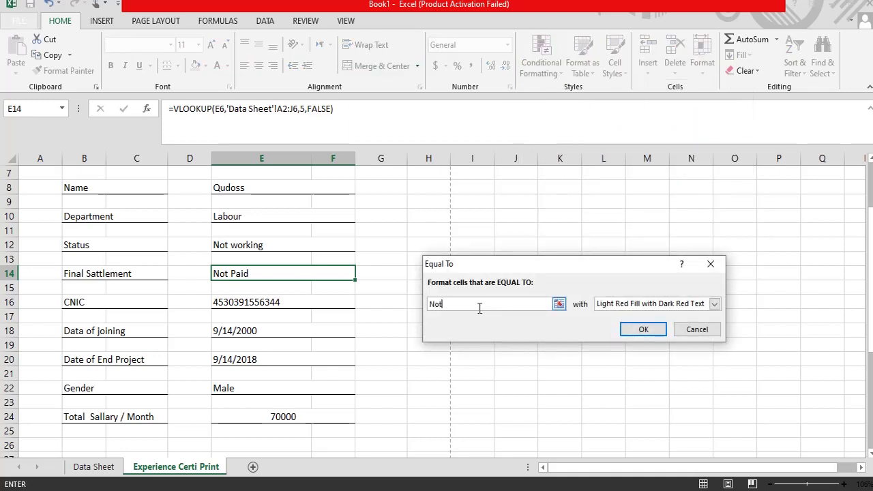
pyautogui.write(' Paid')
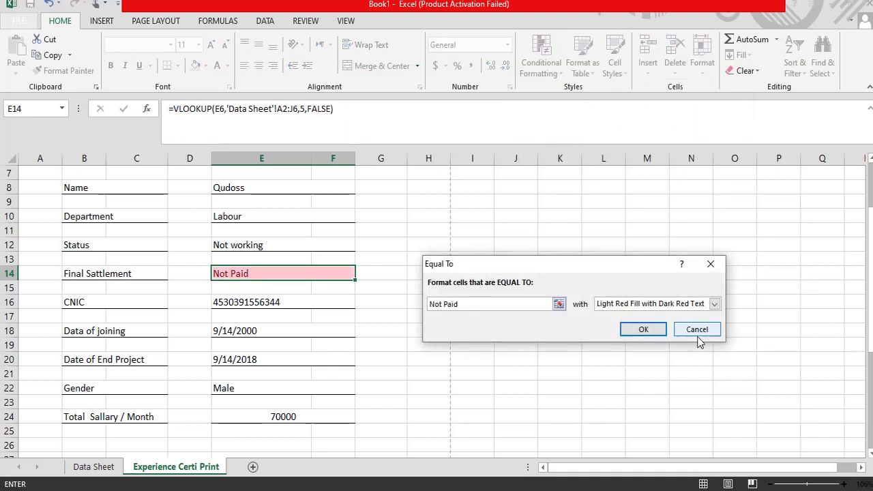
# Step: Give the rule a custom gold fill and apply it
pyautogui.click(714, 304)
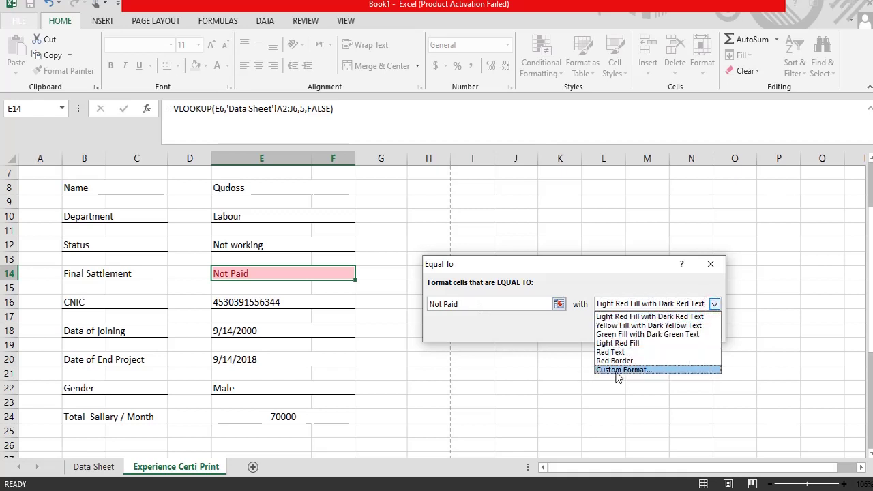
pyautogui.click(618, 370)
pyautogui.click(534, 135)
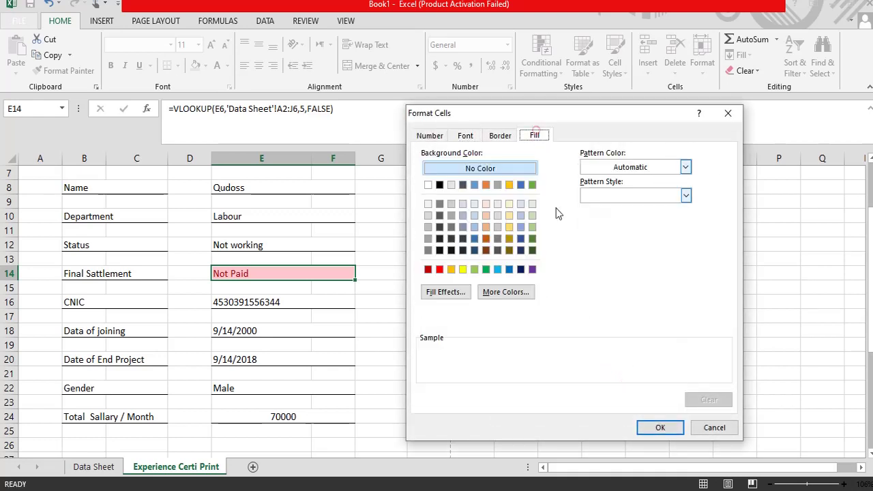
pyautogui.click(440, 269)
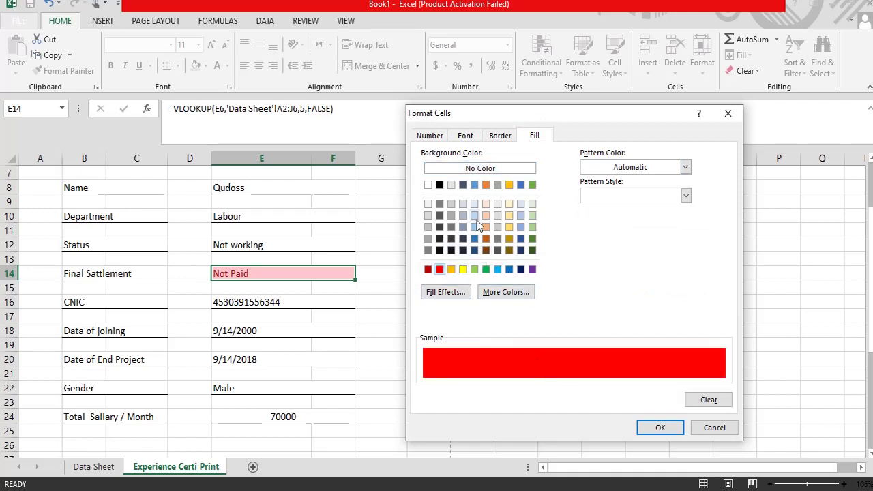
pyautogui.click(451, 270)
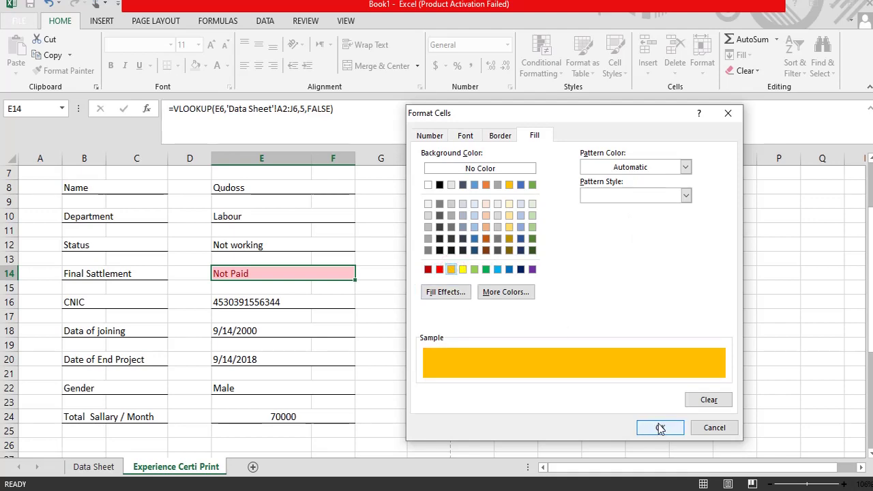
pyautogui.click(661, 428)
pyautogui.click(638, 329)
pyautogui.scroll(2, 343, 316)
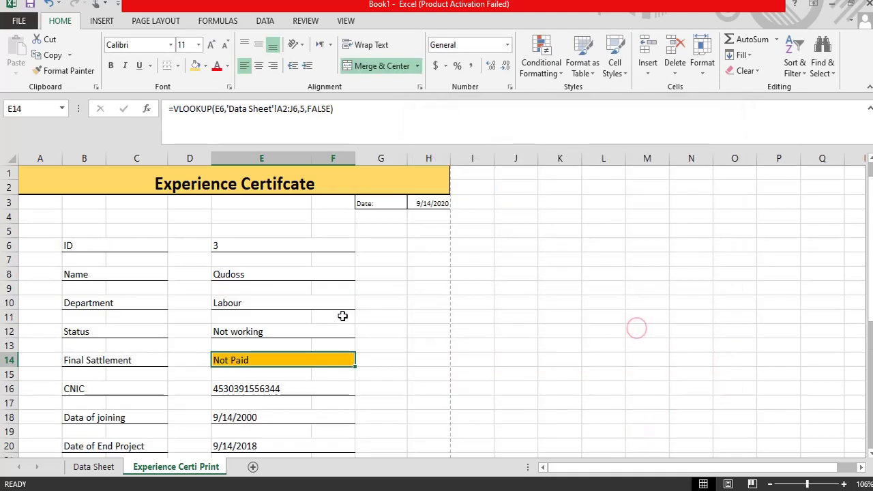
# Step: Enter ID 1 in E6 and check the looked-up fields below it
pyautogui.click(225, 244)
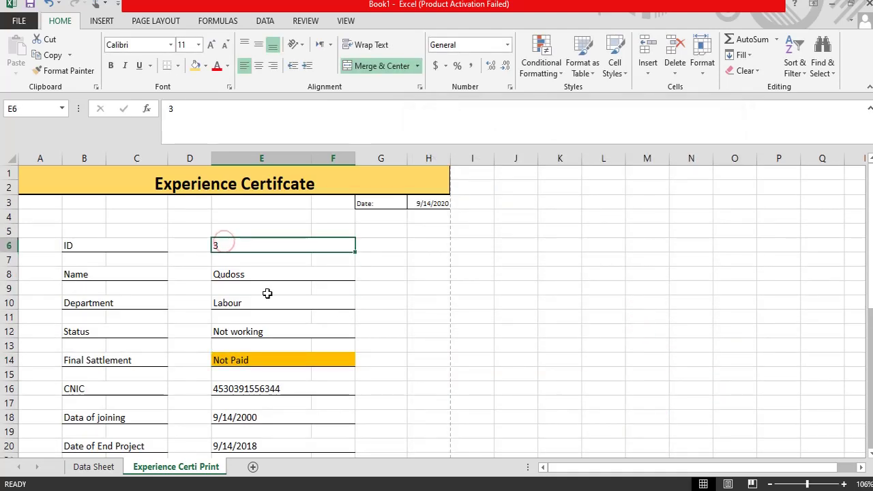
pyautogui.write('1')
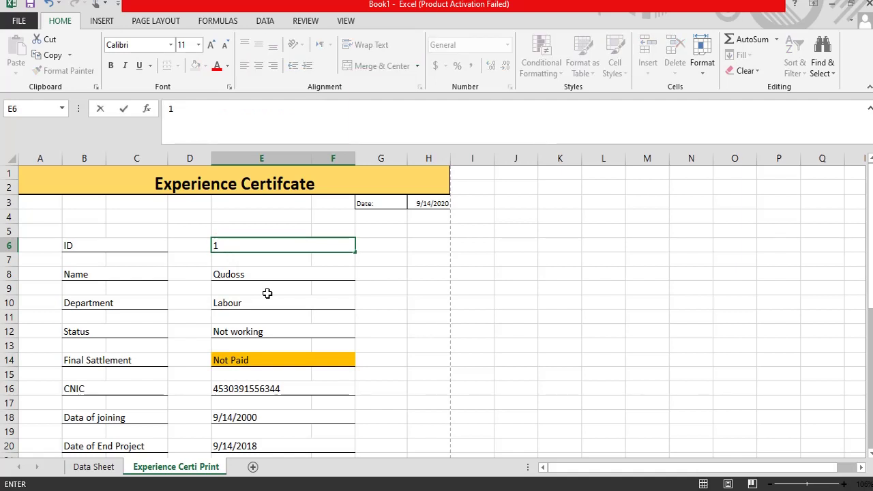
pyautogui.press('Return')
pyautogui.press('Down')
pyautogui.press('Down')
pyautogui.press('Down')
pyautogui.press('Down')
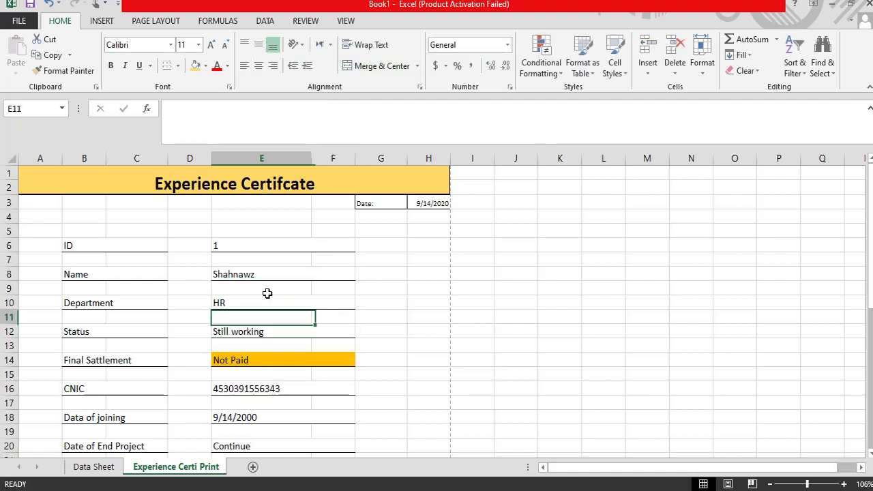
pyautogui.press('Up')
pyautogui.press('Up')
pyautogui.press('Up')
pyautogui.press('Up')
pyautogui.press('Up')
# Step: Change the ID to 2 and review Fayaz's fields down to the Paid settlement note
pyautogui.write('2')
pyautogui.press('Return')
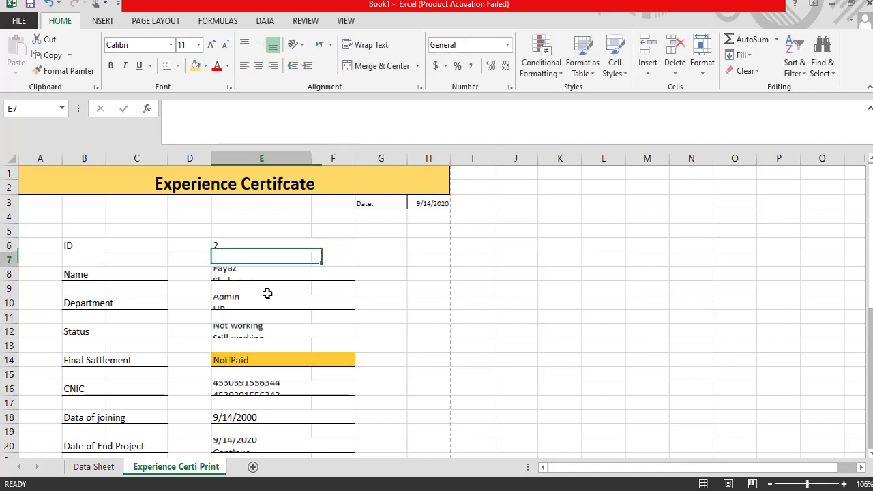
pyautogui.press('Down')
pyautogui.press('Down')
pyautogui.press('Down')
pyautogui.press('Down')
pyautogui.press('Down')
pyautogui.press('Down')
pyautogui.press('Down')
pyautogui.press('Down')
pyautogui.press('Down')
pyautogui.press('Down')
pyautogui.press('Down')
pyautogui.press('Down')
pyautogui.press('Down')
pyautogui.press('Down')
pyautogui.press('Down')
pyautogui.press('Down')
pyautogui.press('Down')
pyautogui.press('Down')
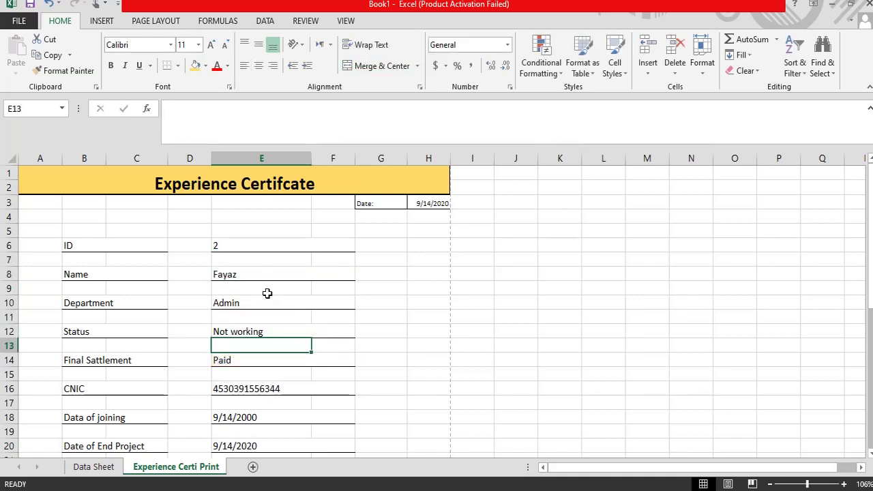
pyautogui.press('Down')
pyautogui.press('Down')
pyautogui.press('Down')
pyautogui.press('Down')
pyautogui.press('Down')
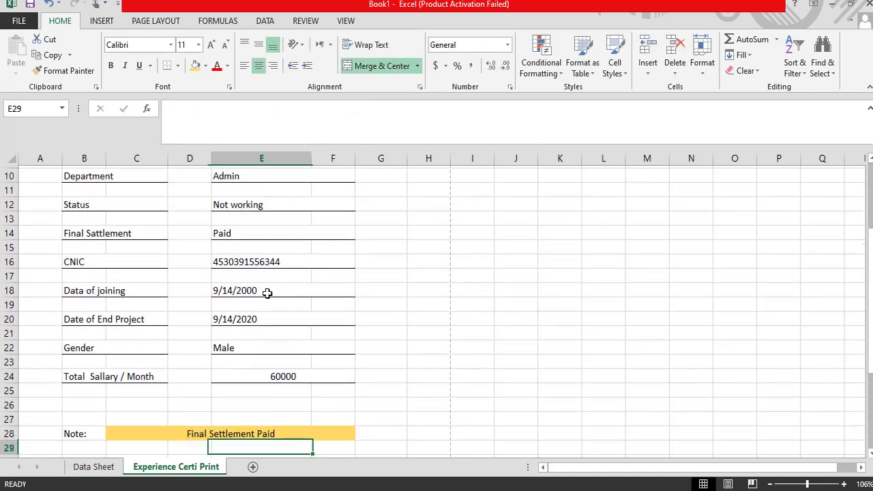
pyautogui.press('Up')
pyautogui.press('Up')
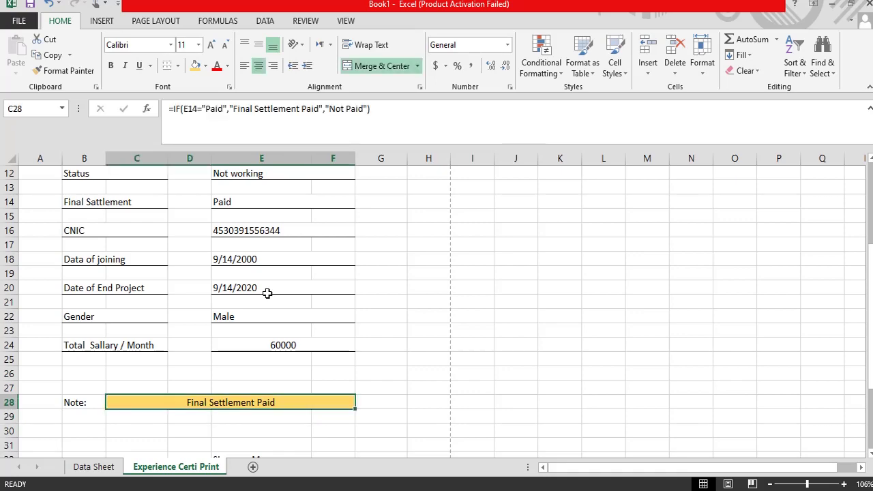
pyautogui.press('Up')
pyautogui.press('Up')
pyautogui.press('Up')
pyautogui.press('Up')
pyautogui.press('Up')
pyautogui.press('Up')
pyautogui.press('Up')
pyautogui.press('Up')
pyautogui.press('Up')
pyautogui.press('Up')
pyautogui.press('Up')
pyautogui.press('Up')
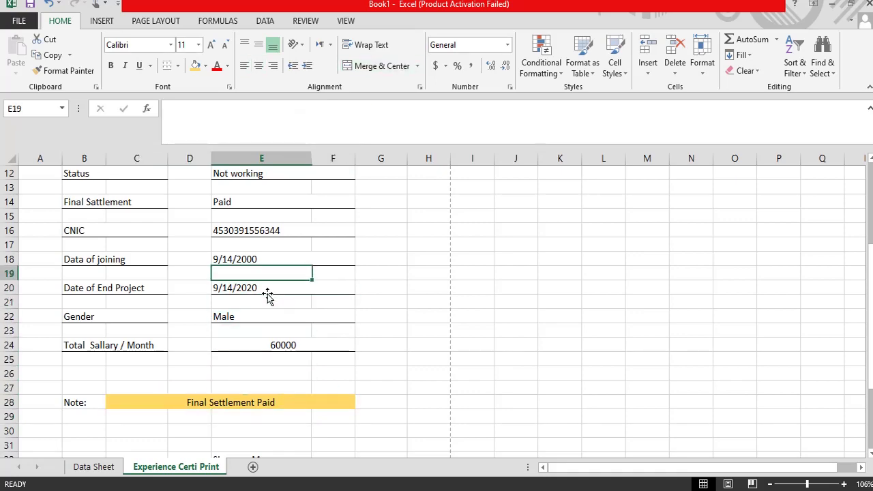
pyautogui.press('Up')
pyautogui.press('Up')
pyautogui.press('Up')
pyautogui.press('Up')
pyautogui.press('Up')
pyautogui.press('Up')
pyautogui.press('Up')
pyautogui.press('Up')
pyautogui.press('Up')
pyautogui.press('Up')
pyautogui.press('Up')
pyautogui.press('Up')
pyautogui.press('Up')
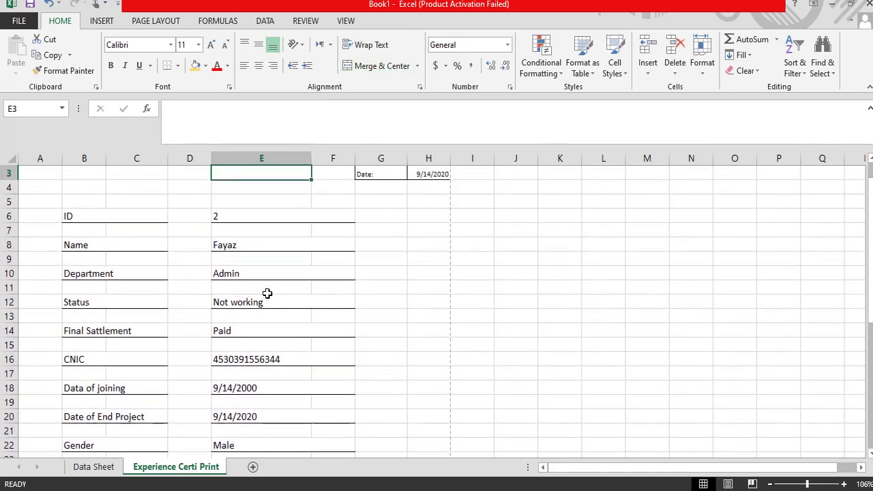
pyautogui.press('Down')
pyautogui.press('Down')
pyautogui.press('Down')
pyautogui.press('Down')
# Step: Look over the title and ID row, then inspect the Name lookup formula in E8
pyautogui.press('Left')
pyautogui.press('Up')
pyautogui.press('Up')
pyautogui.press('Up')
pyautogui.press('Up')
pyautogui.press('Up')
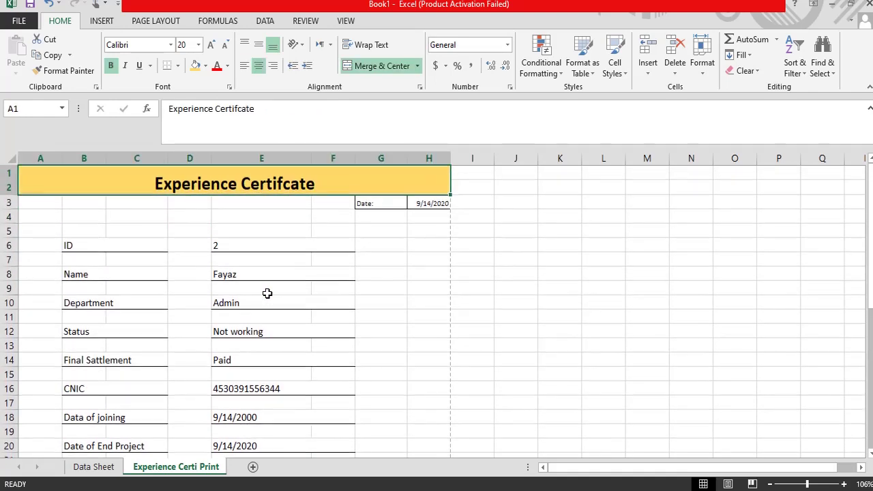
pyautogui.press('Down')
pyautogui.press('Down')
pyautogui.press('Down')
pyautogui.press('Down')
pyautogui.press('Left')
pyautogui.press('Right')
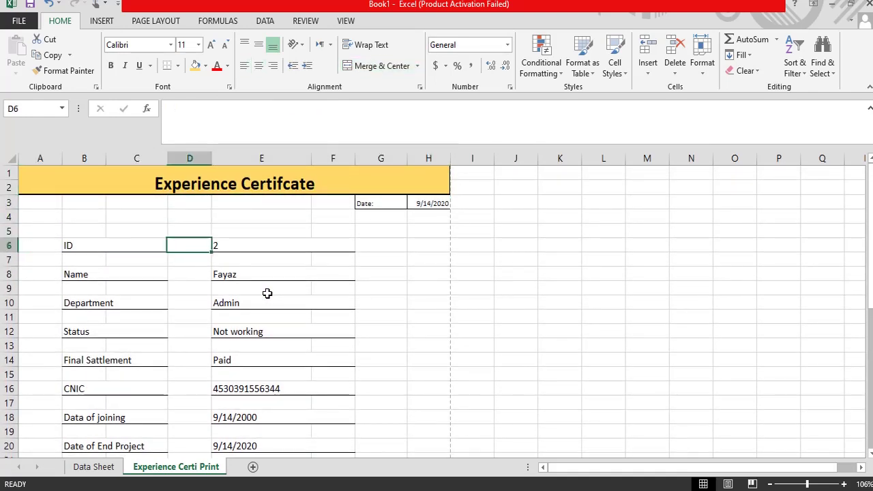
pyautogui.press('Right')
pyautogui.press('Left')
pyautogui.press('Left')
pyautogui.press('Right')
pyautogui.press('Right')
pyautogui.press('Left')
pyautogui.press('Left')
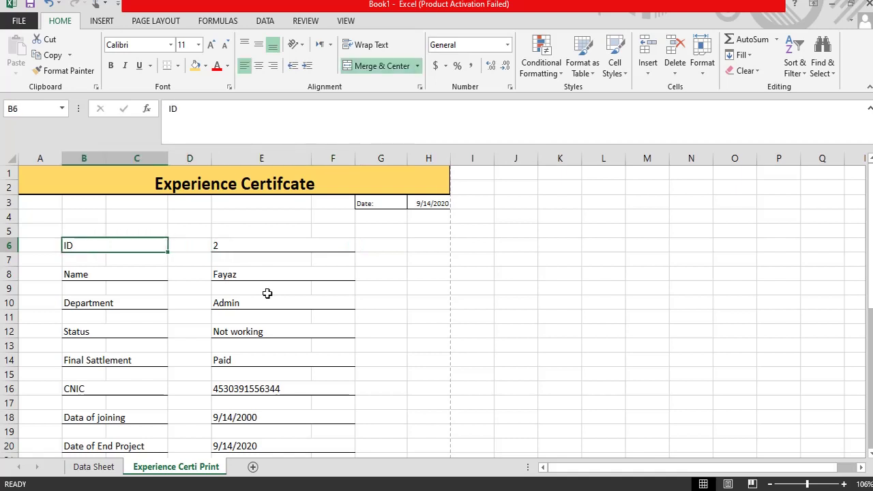
pyautogui.click(227, 276)
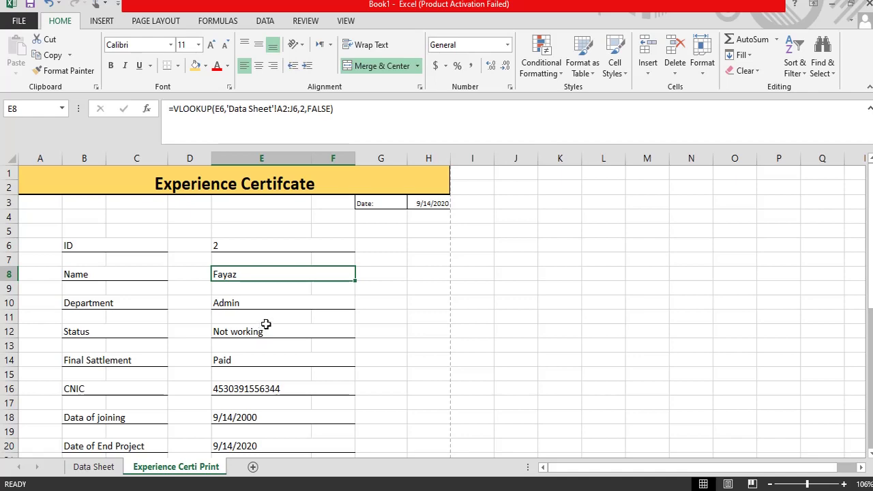
# Step: Check the empty rows B12:H15 on the Data Sheet, then return to the certificate
pyautogui.click(93, 468)
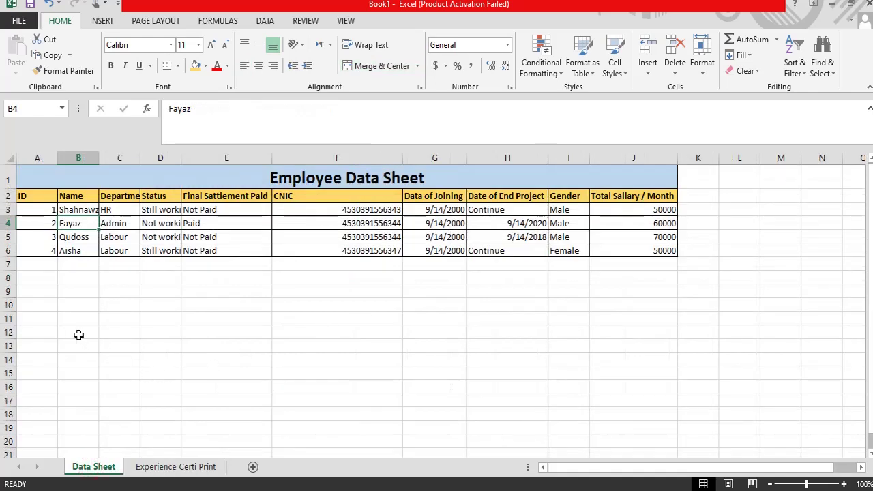
pyautogui.moveTo(78, 334); pyautogui.dragTo(546, 450)
pyautogui.click(434, 319)
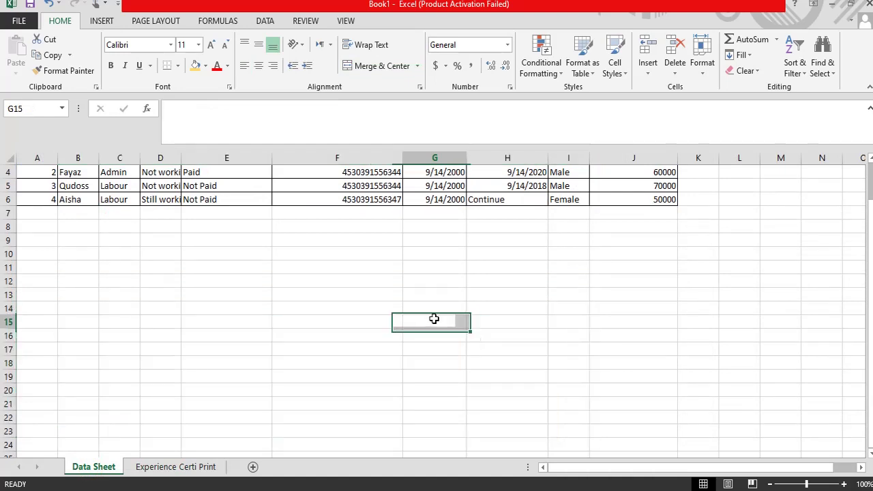
pyautogui.scroll(1, 451, 299)
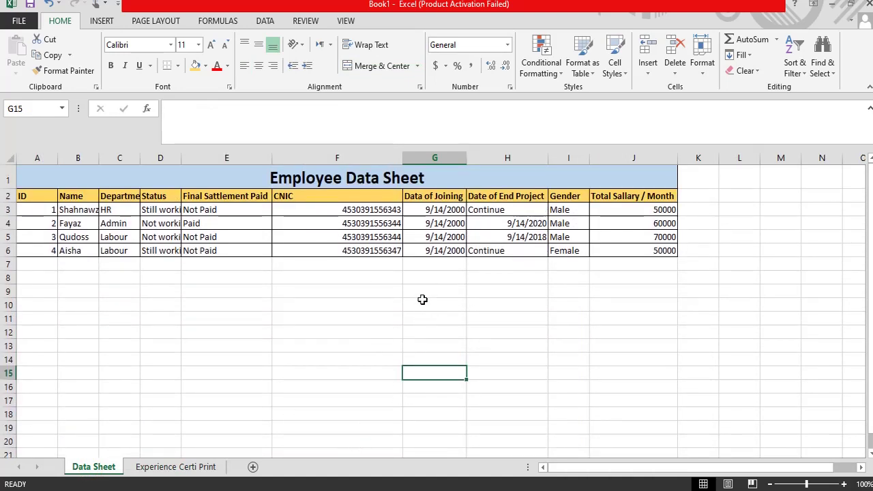
pyautogui.click(167, 466)
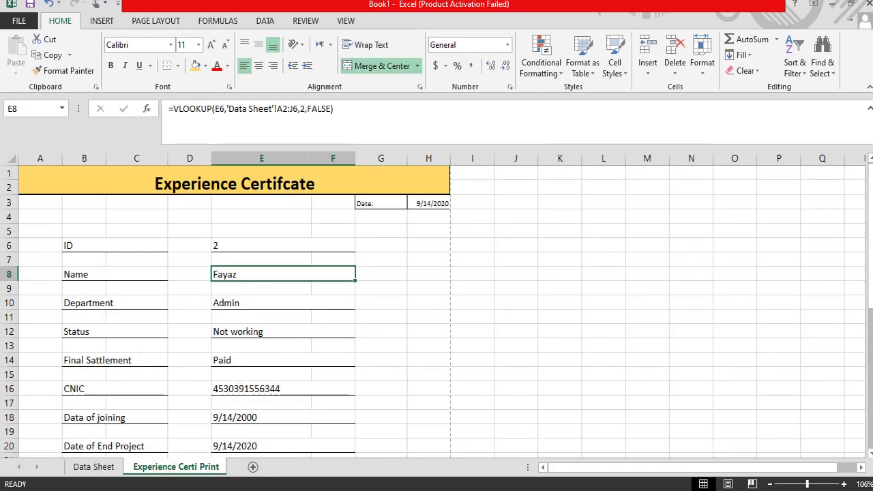
pyautogui.scroll(2, 198, 333)
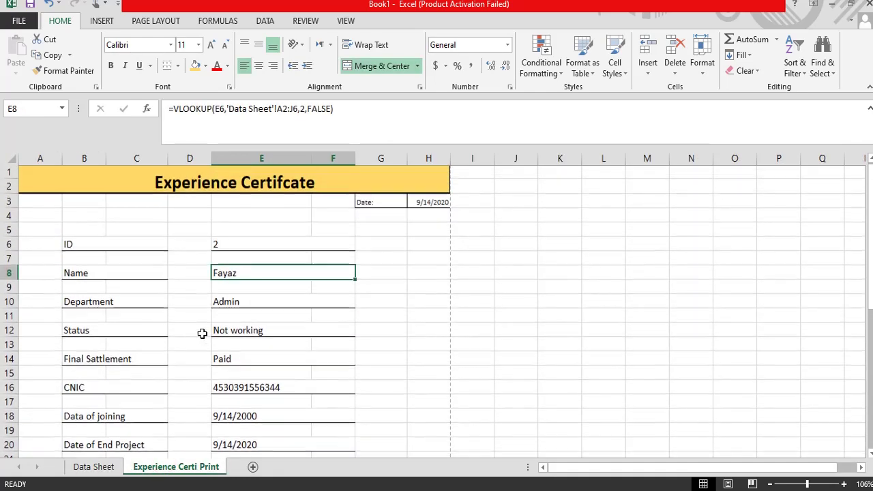
pyautogui.scroll(-7, 211, 328)
pyautogui.scroll(7, 213, 327)
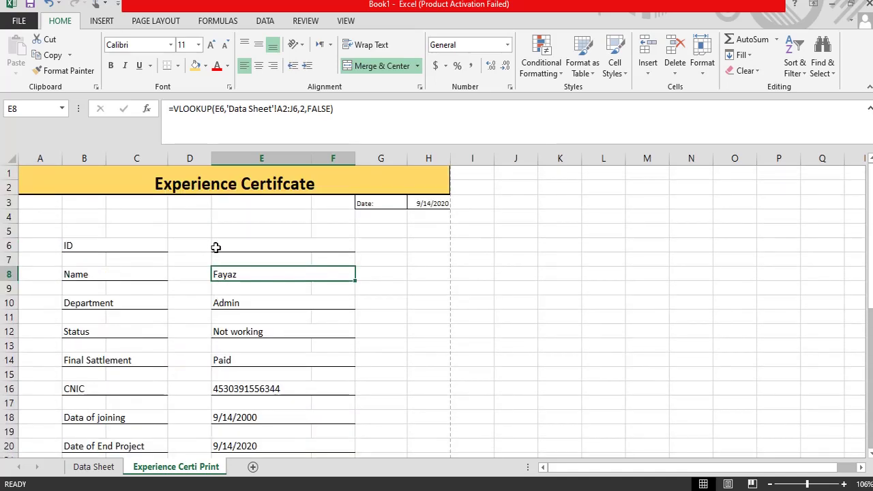
# Step: Set the ID in E6 to 1 and preview the certificate's print layout
pyautogui.click(215, 247)
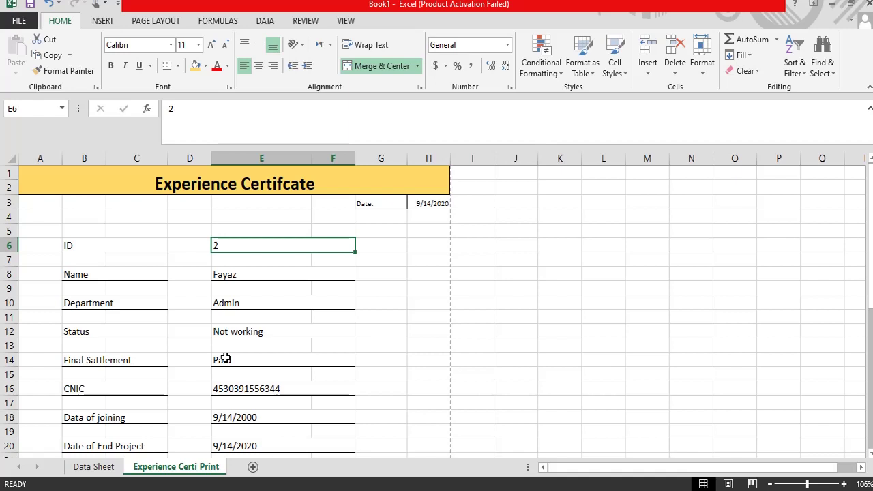
pyautogui.write('1')
pyautogui.press('Return')
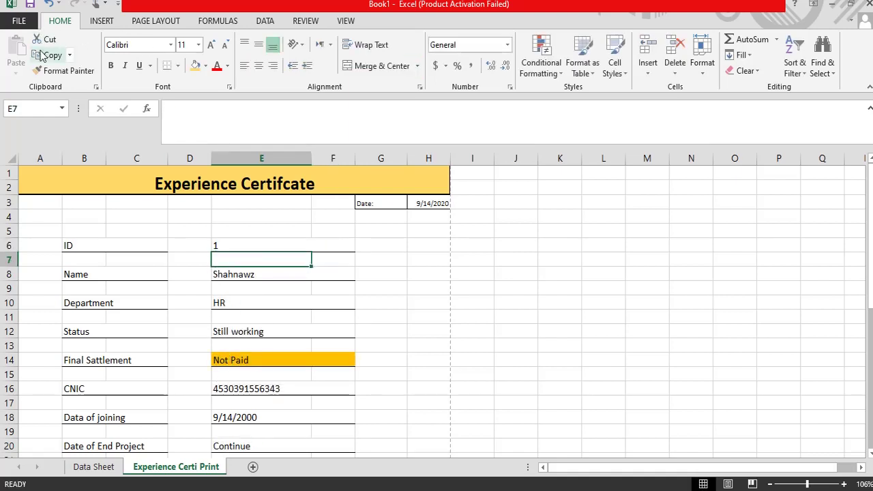
pyautogui.hotkey('ctrl', 'p')
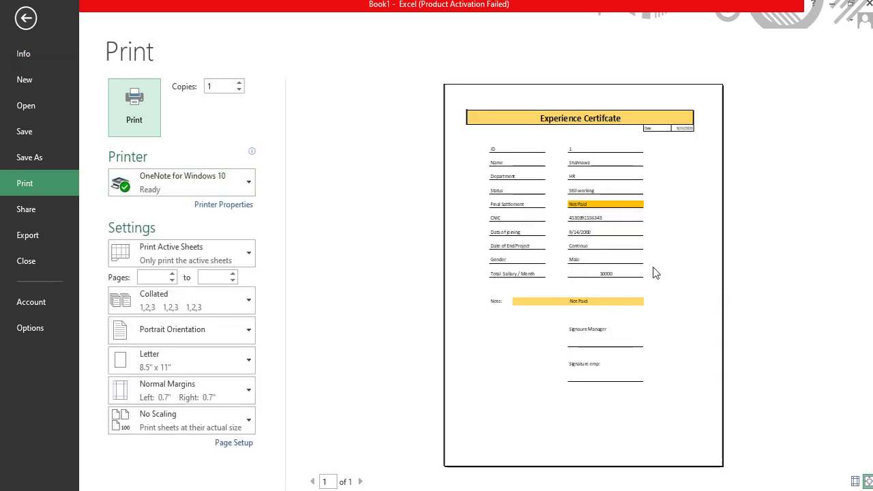
pyautogui.click(25, 20)
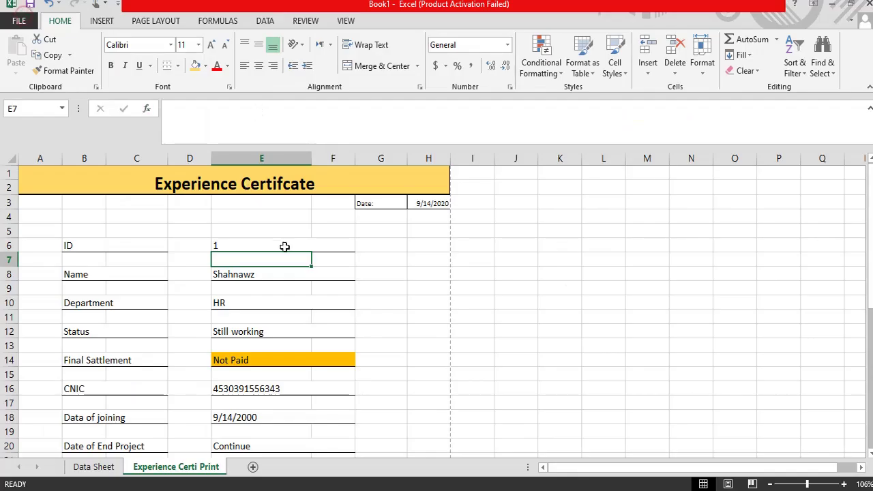
# Step: Scroll the certificate and compare its fields against the Data Sheet records
pyautogui.click(247, 320)
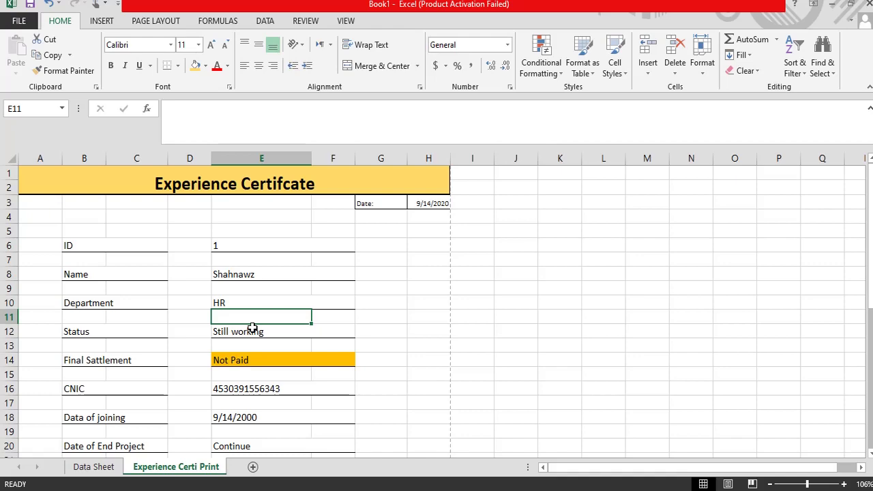
pyautogui.scroll(-2, 303, 335)
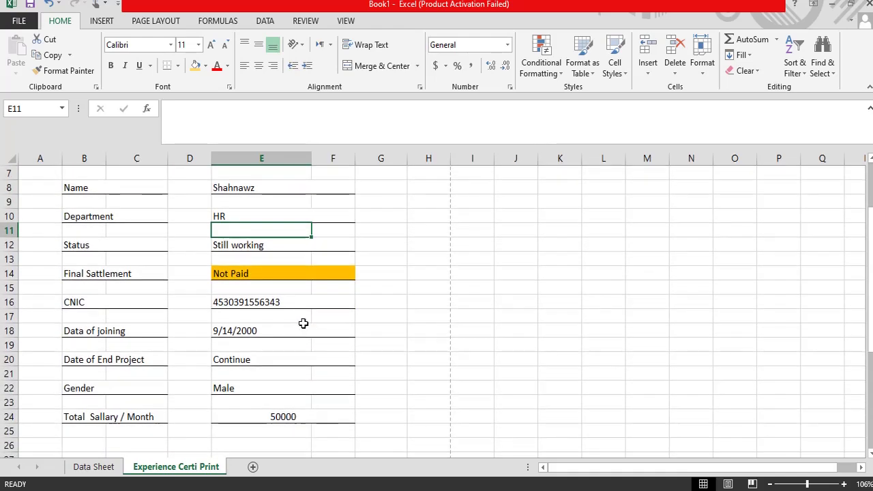
pyautogui.scroll(1, 299, 329)
pyautogui.scroll(2, 299, 329)
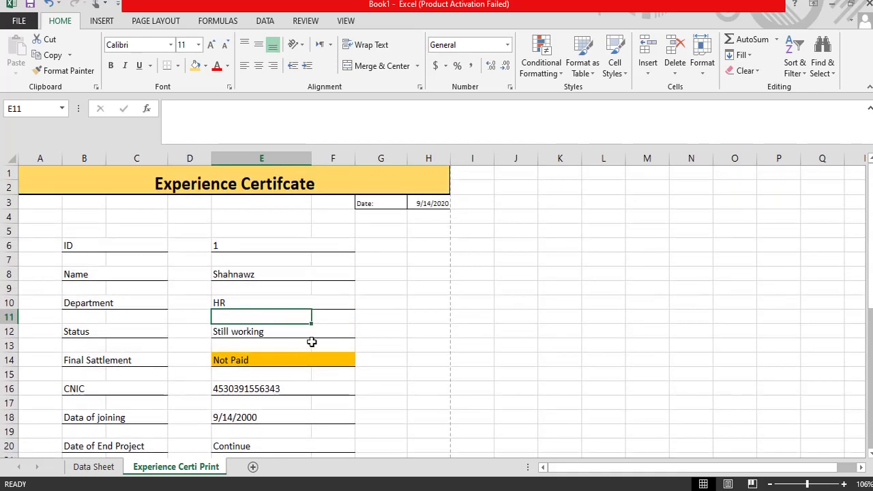
pyautogui.scroll(-10, 183, 329)
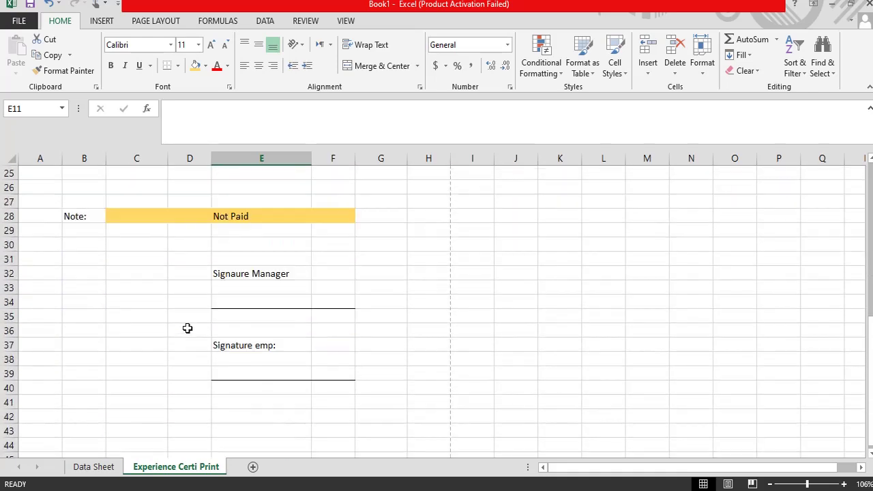
pyautogui.click(101, 466)
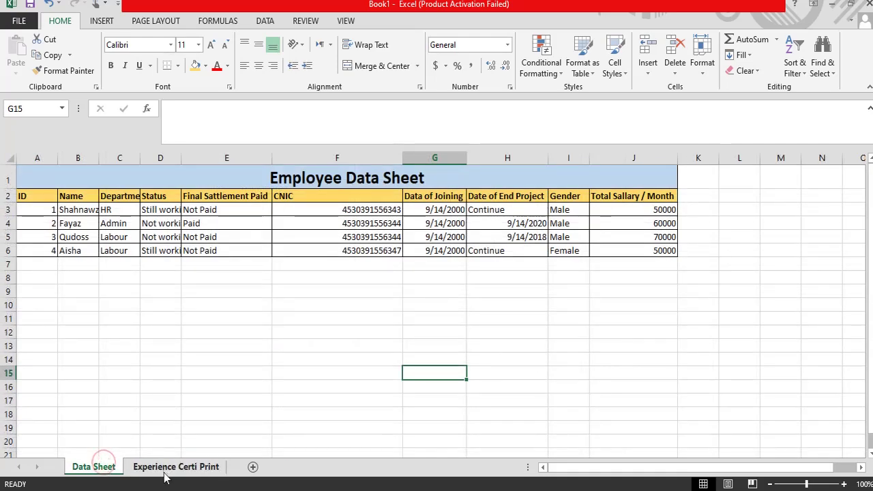
pyautogui.click(165, 470)
pyautogui.click(95, 466)
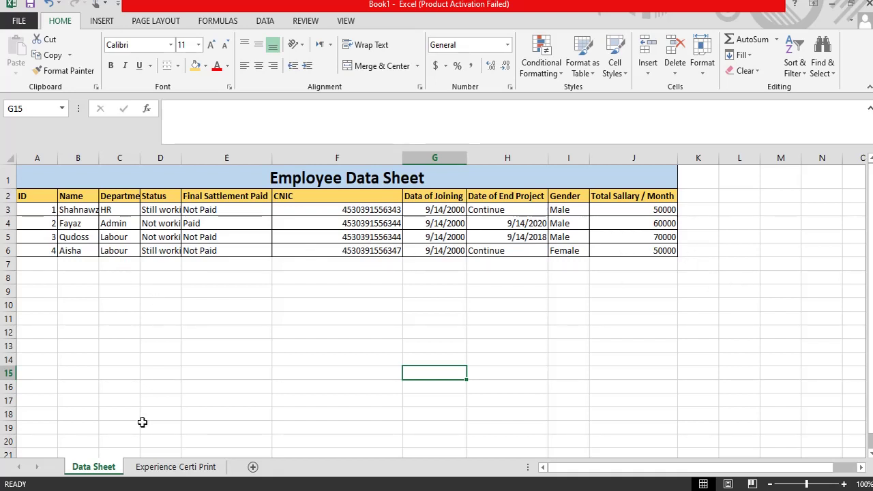
pyautogui.click(148, 470)
pyautogui.scroll(10, 256, 226)
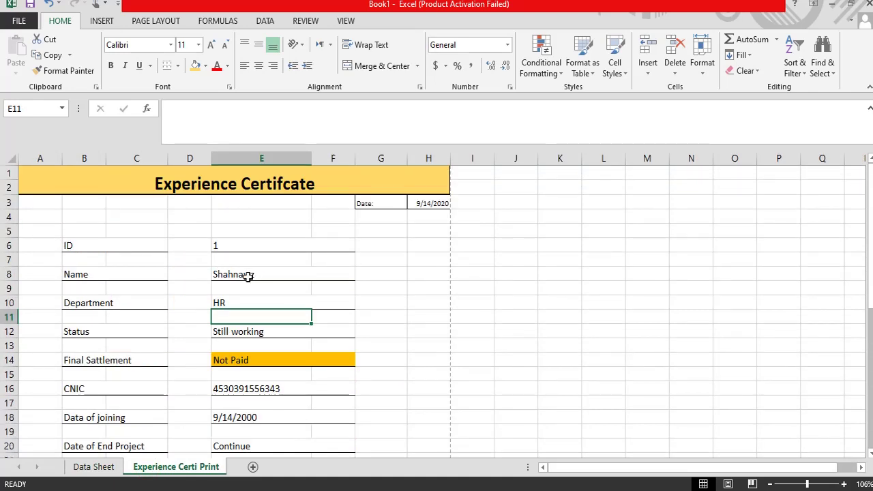
# Step: Inspect the Name VLOOKUP formula in E8, then view the Employee Data Sheet table
pyautogui.click(249, 277)
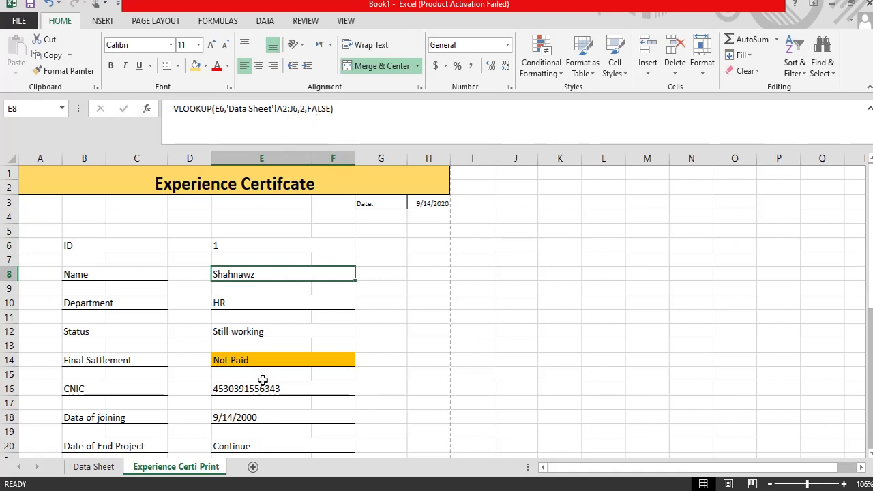
pyautogui.scroll(-2, 238, 348)
pyautogui.scroll(2, 238, 348)
pyautogui.scroll(-5, 252, 296)
pyautogui.click(93, 467)
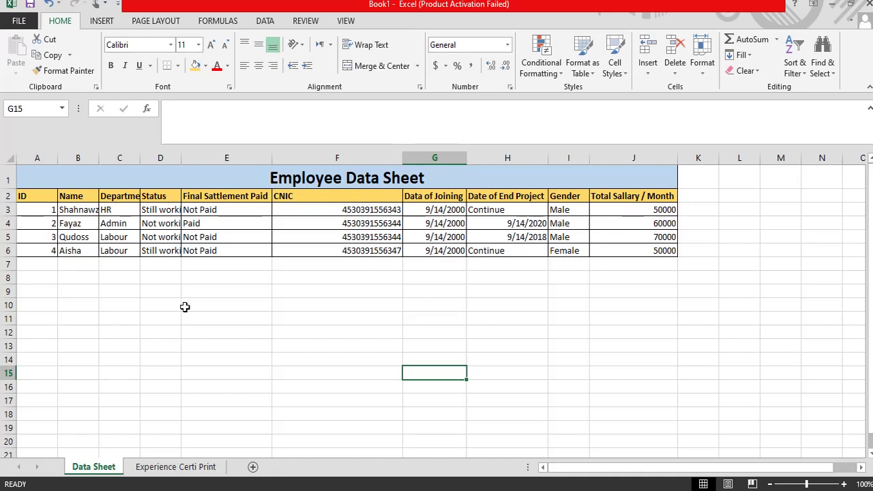
# Step: Return to the certificate and compare its top fields with the Data Sheet again
pyautogui.click(180, 468)
pyautogui.scroll(4, 381, 299)
pyautogui.scroll(1, 382, 298)
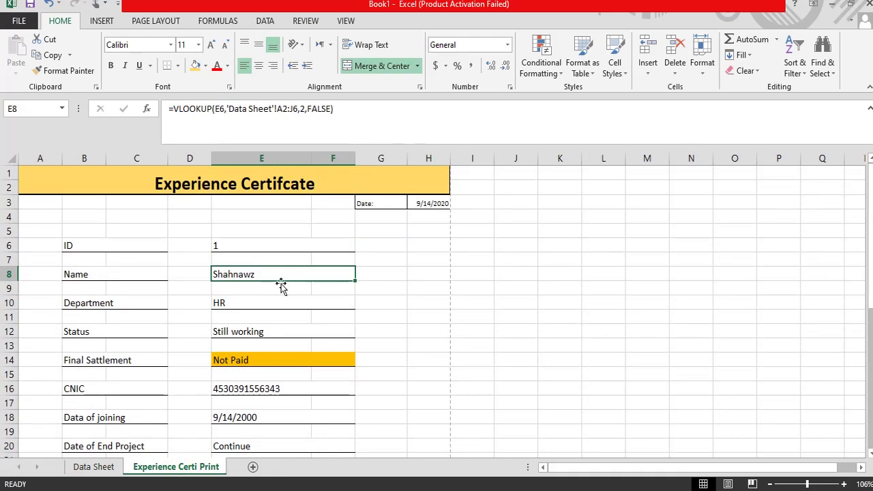
pyautogui.click(96, 467)
pyautogui.click(186, 468)
# Step: Scroll down to the Note row, recheck against the Data Sheet, then leave Excel for the closing slide
pyautogui.scroll(-5, 204, 343)
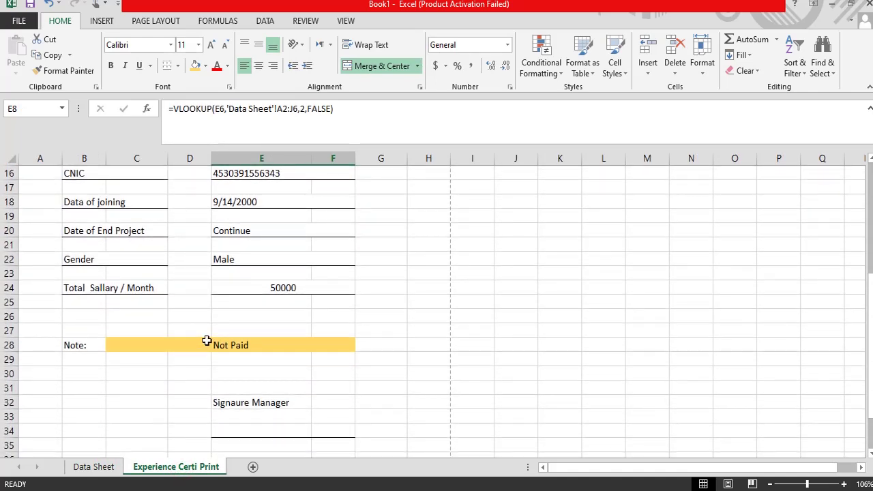
pyautogui.scroll(-1, 209, 399)
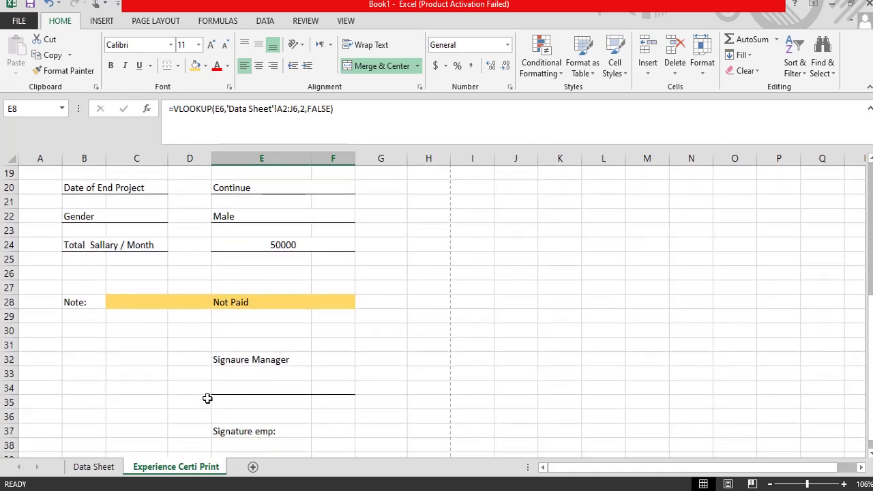
pyautogui.click(96, 468)
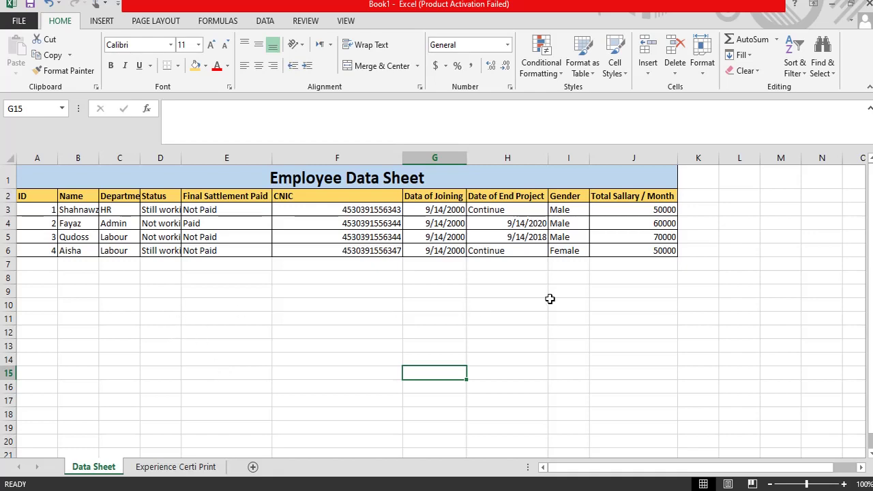
pyautogui.click(165, 469)
pyautogui.scroll(6, 177, 350)
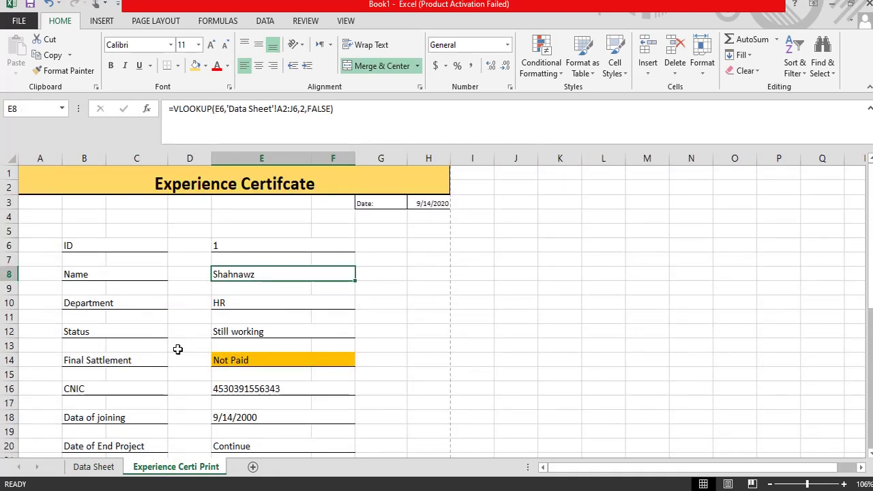
pyautogui.scroll(-3, 177, 346)
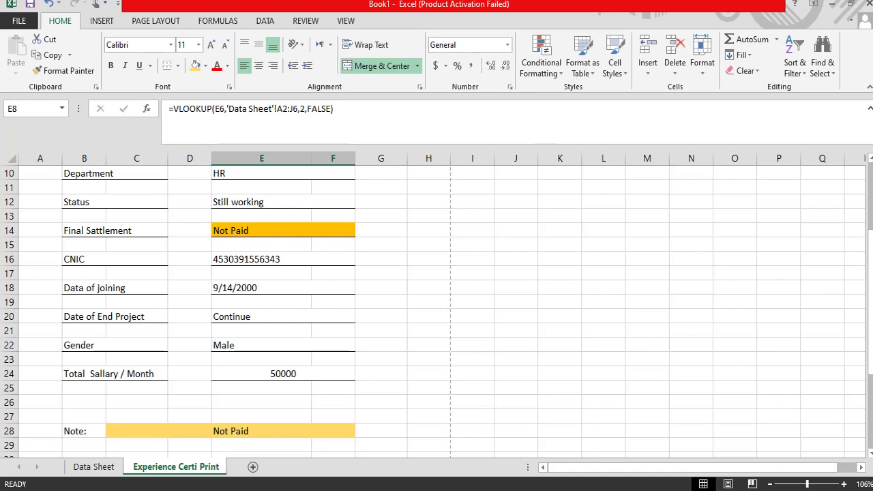
pyautogui.click(744, 481)
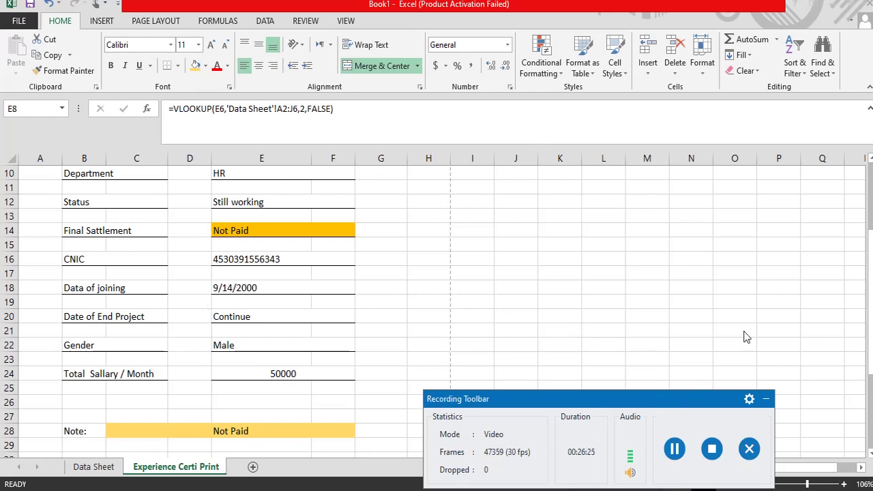
pyautogui.click(712, 449)
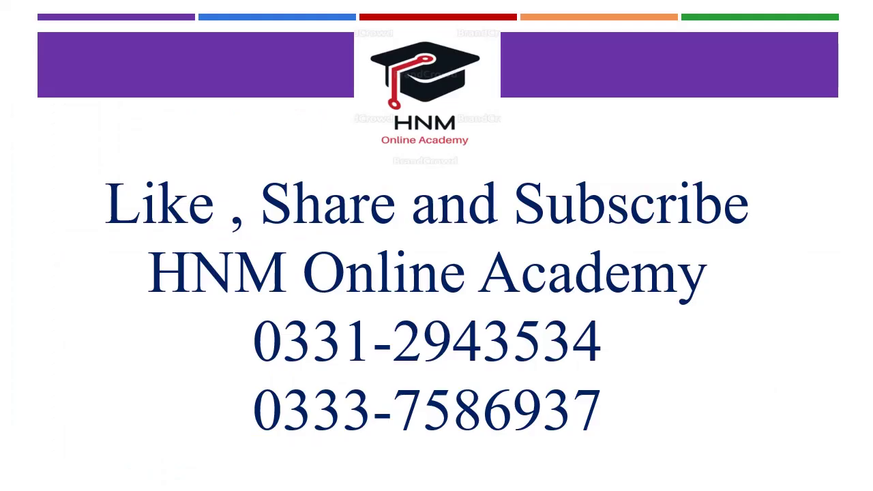